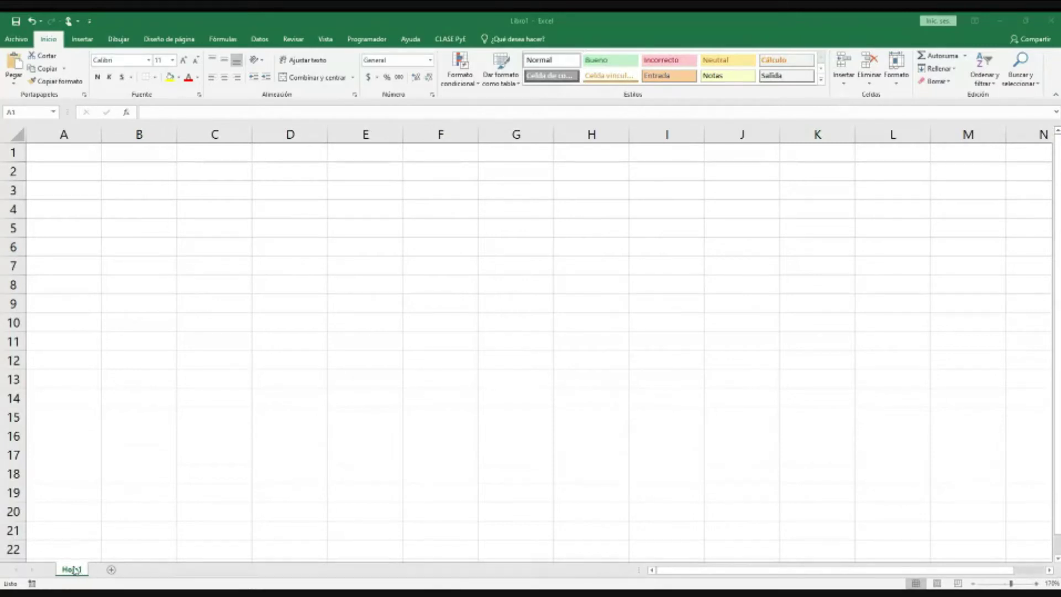
Step: Rename the Hoja1 sheet tab to 'Alumnos'
click(79, 573)
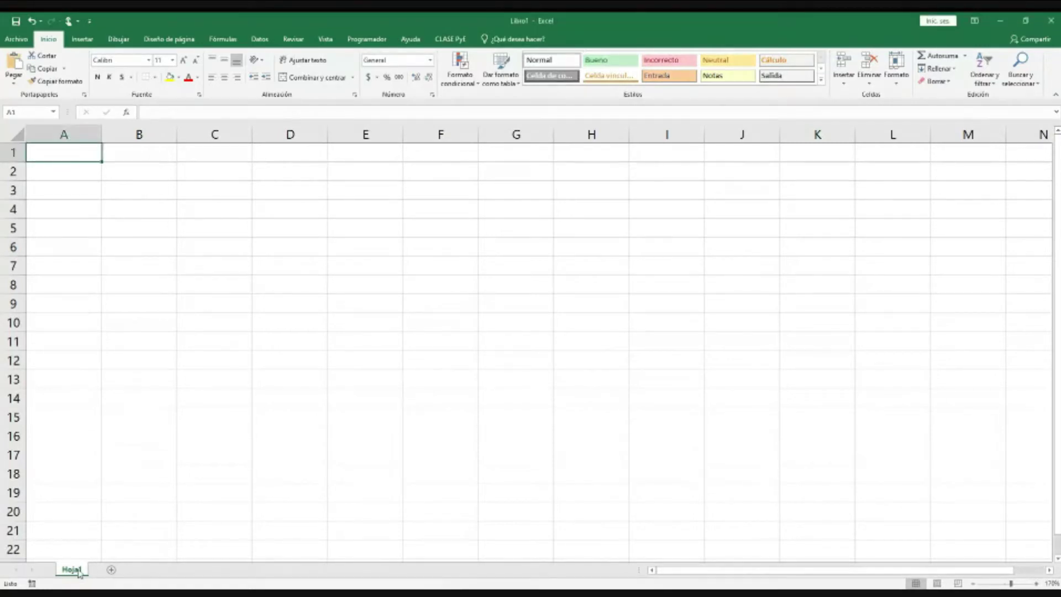
double_click(79, 573)
text(Alumnos)
key(Return)
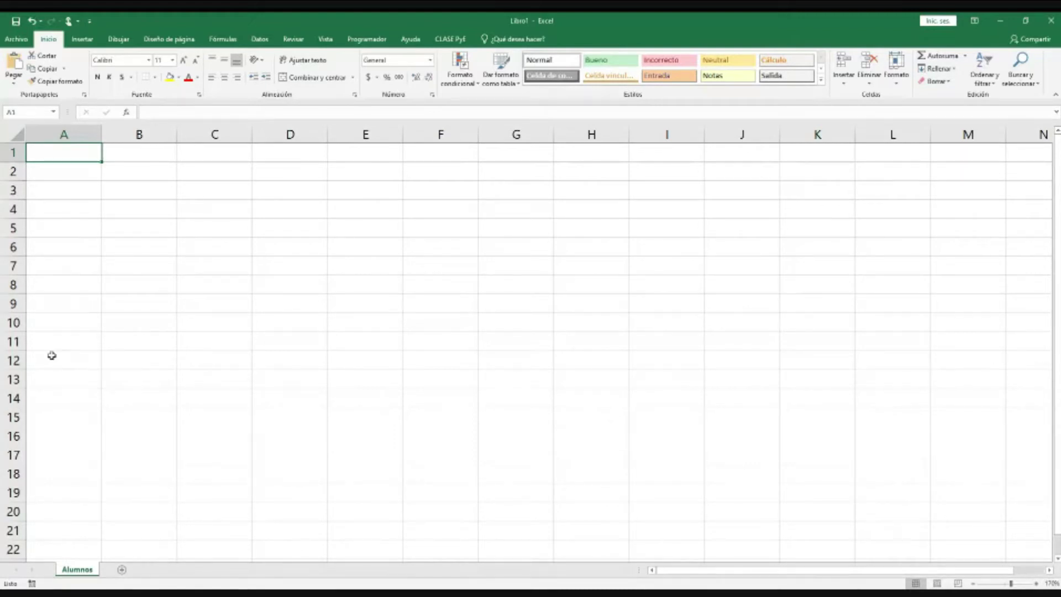
click(85, 175)
click(80, 194)
click(80, 214)
click(78, 229)
click(87, 251)
click(141, 249)
click(208, 240)
click(203, 220)
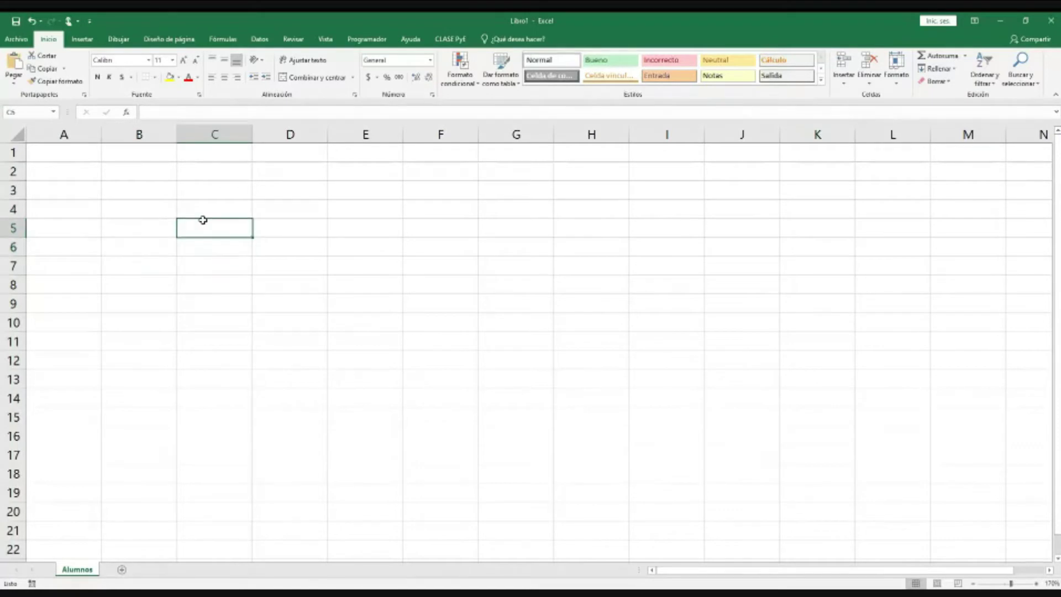
click(203, 213)
click(204, 193)
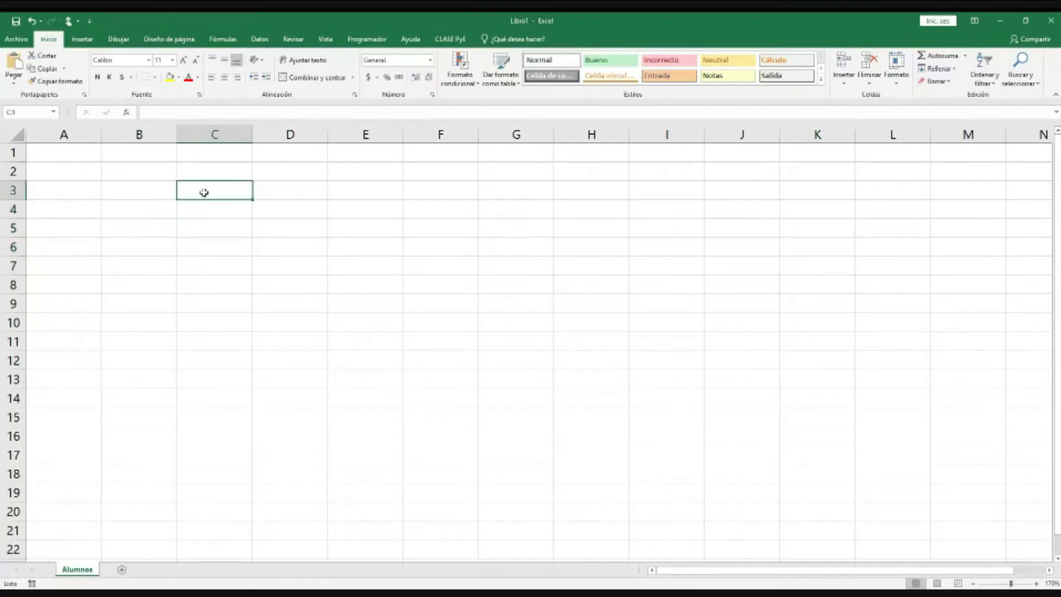
click(200, 175)
click(157, 169)
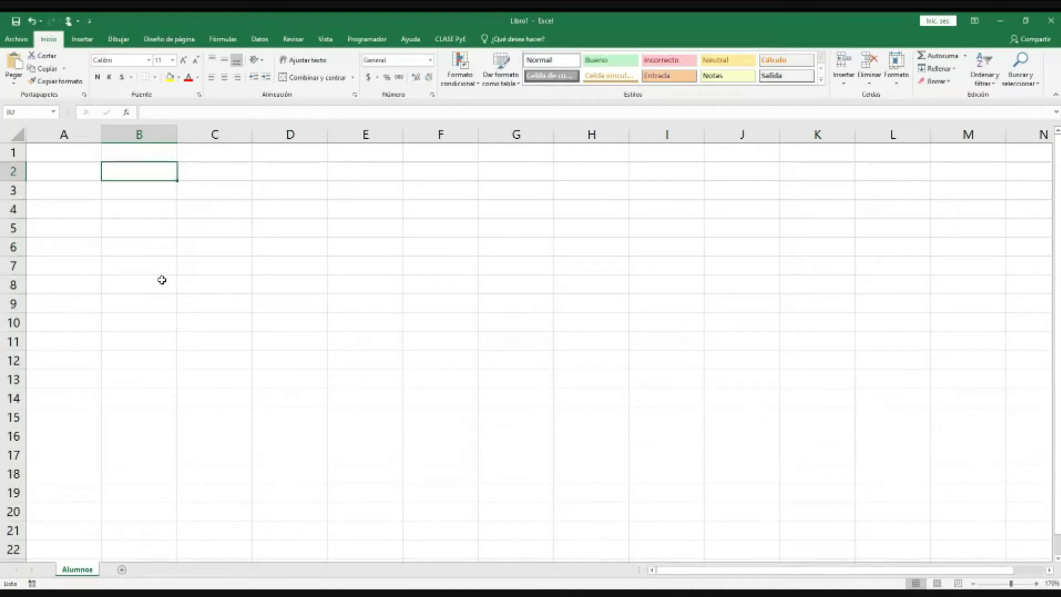
key(ctrl+Home)
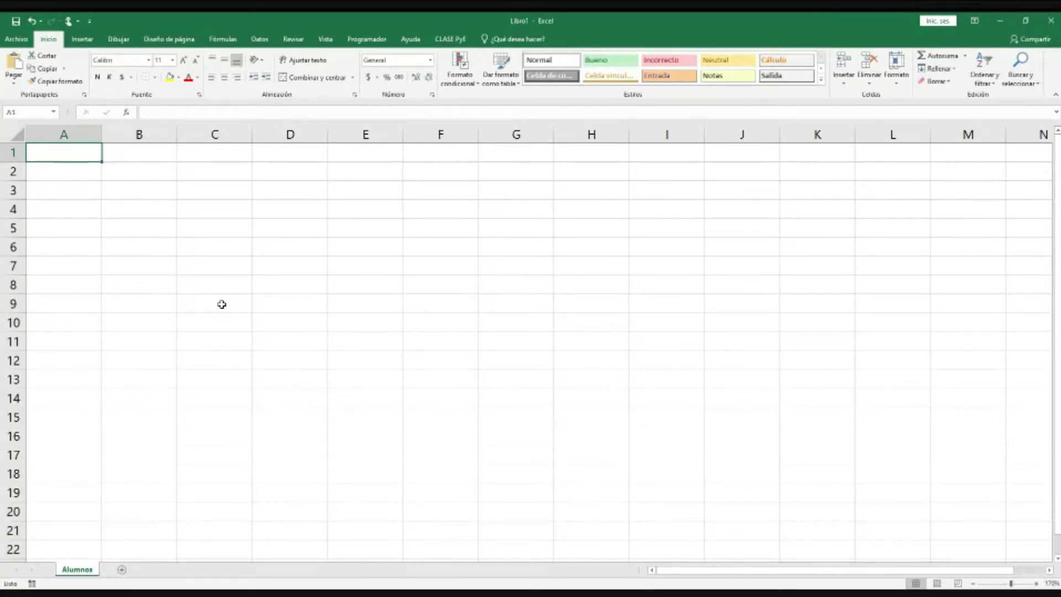
Step: Enter headers Matricula, Nombre, Apaterno, Amaterno and Direccion in A1 through E1
text(Matricula)
key(Tab)
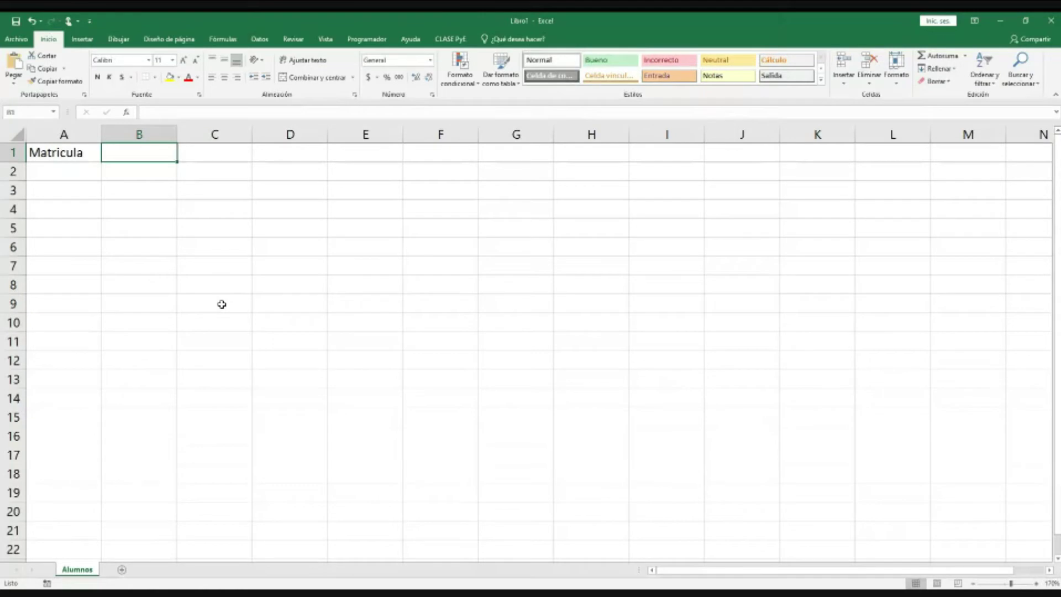
text(Nombre)
key(Tab)
text(A)
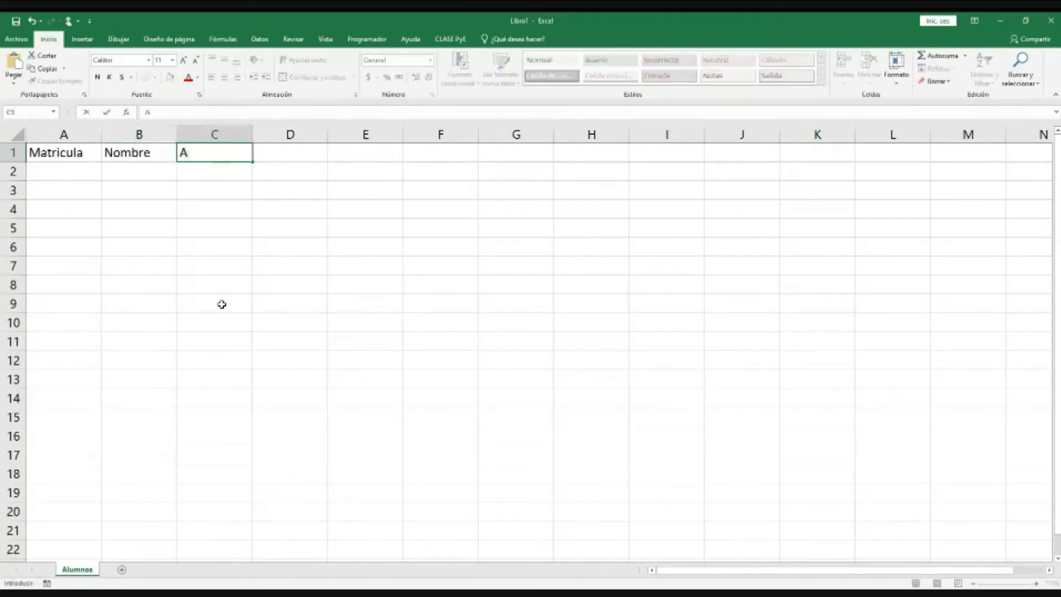
text(paterno)
key(Tab)
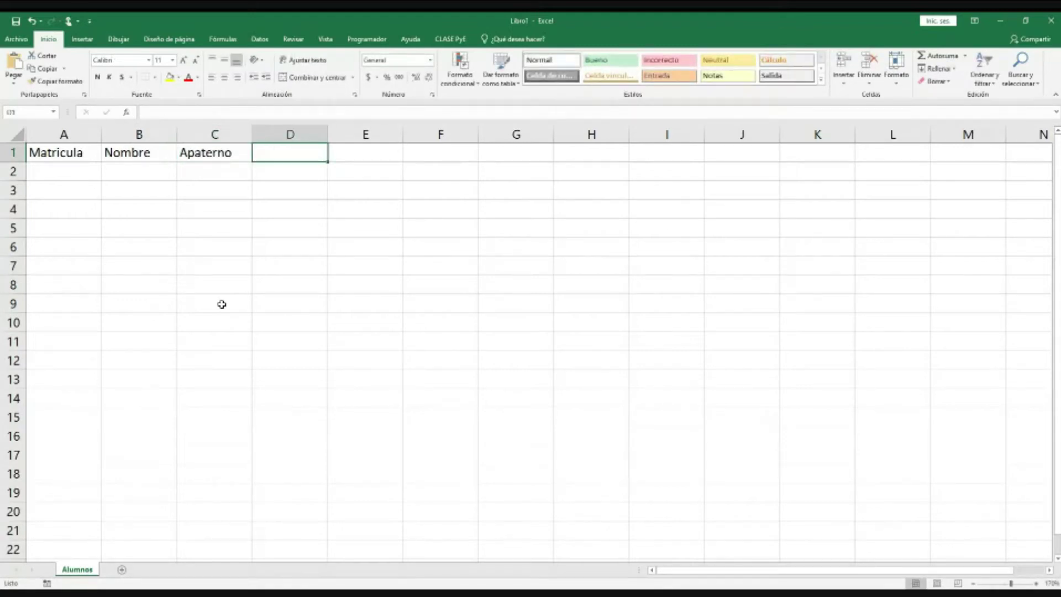
text(Amaterno)
key(Tab)
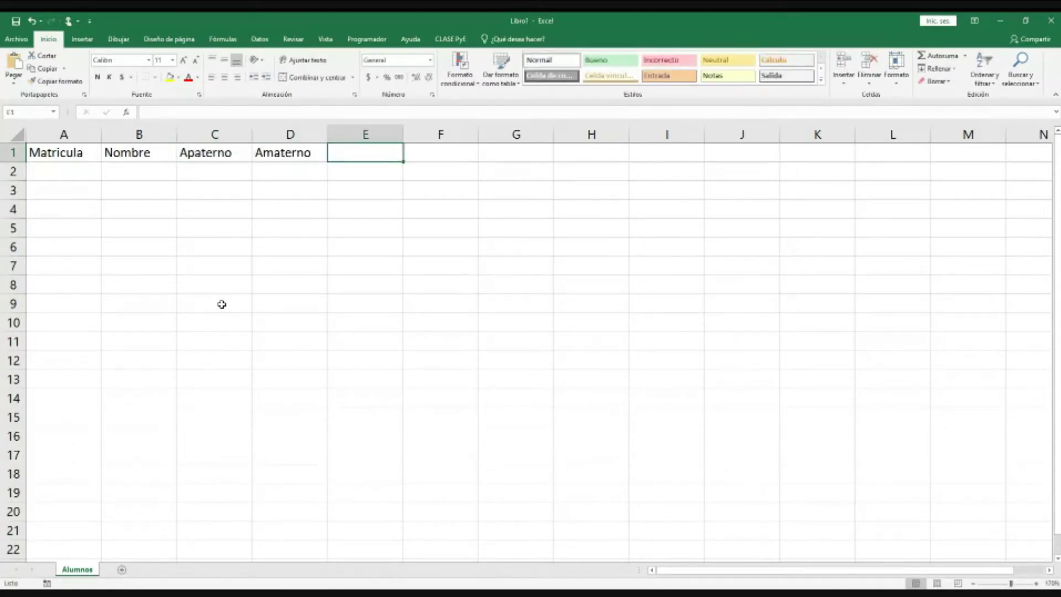
text(Direccion)
key(ctrl+Return)
key(Tab)
Step: Enter headers Telefono, email, Carrera and Sede in F1 through I1
text(Te)
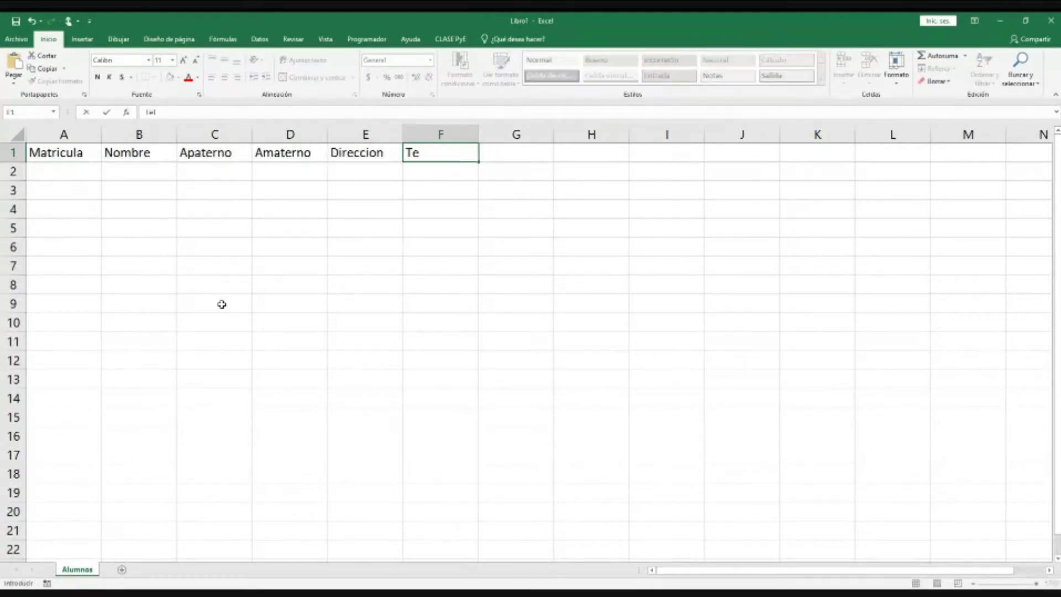
text(lefono)
key(Tab)
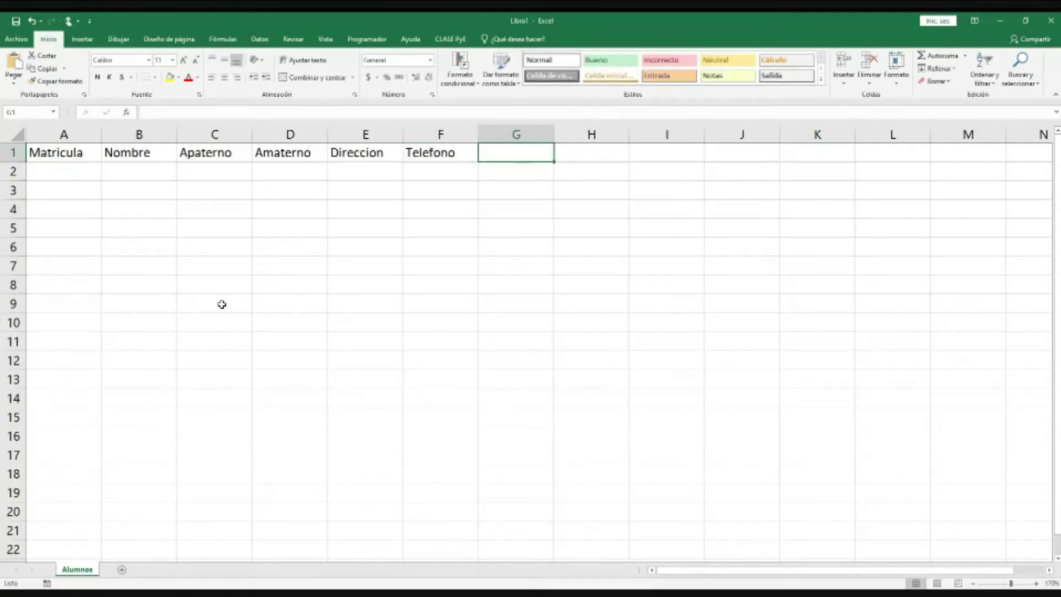
text(email)
key(Tab)
key(Right)
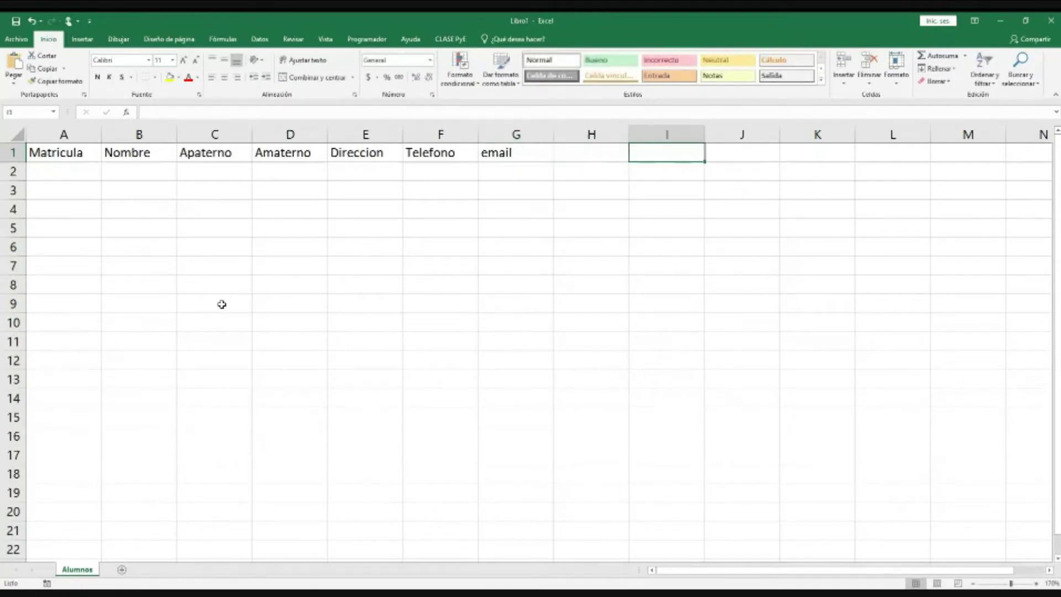
key(Right)
key(Left)
key(Left)
key(Left)
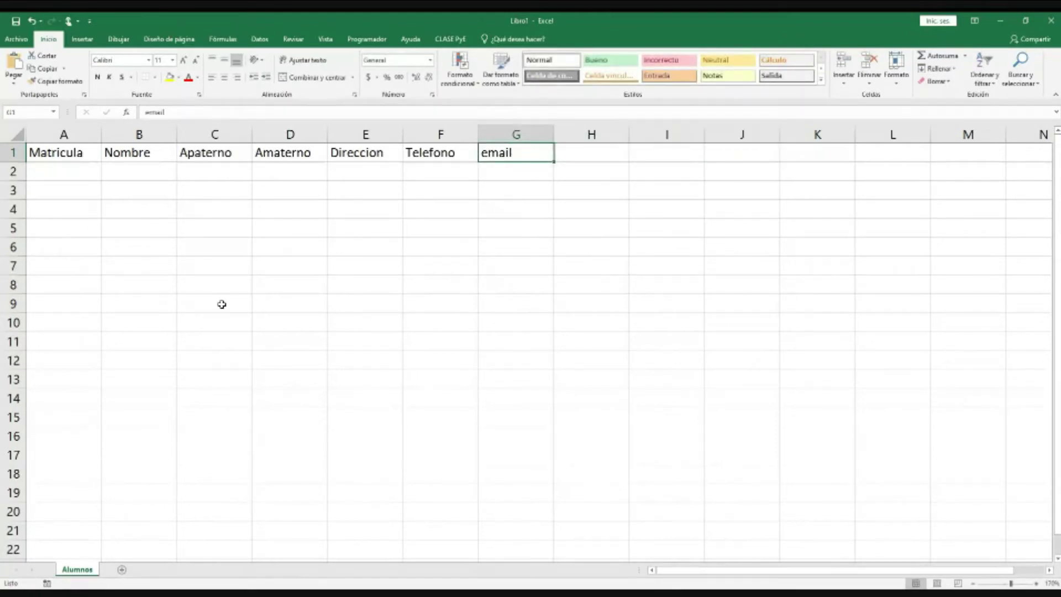
key(Right)
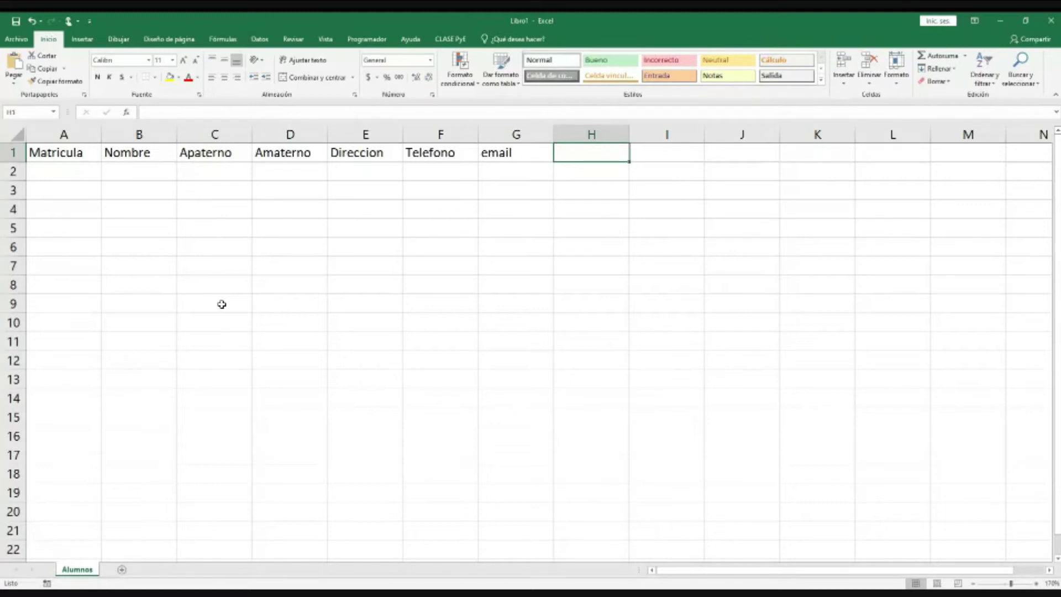
text(Carrera)
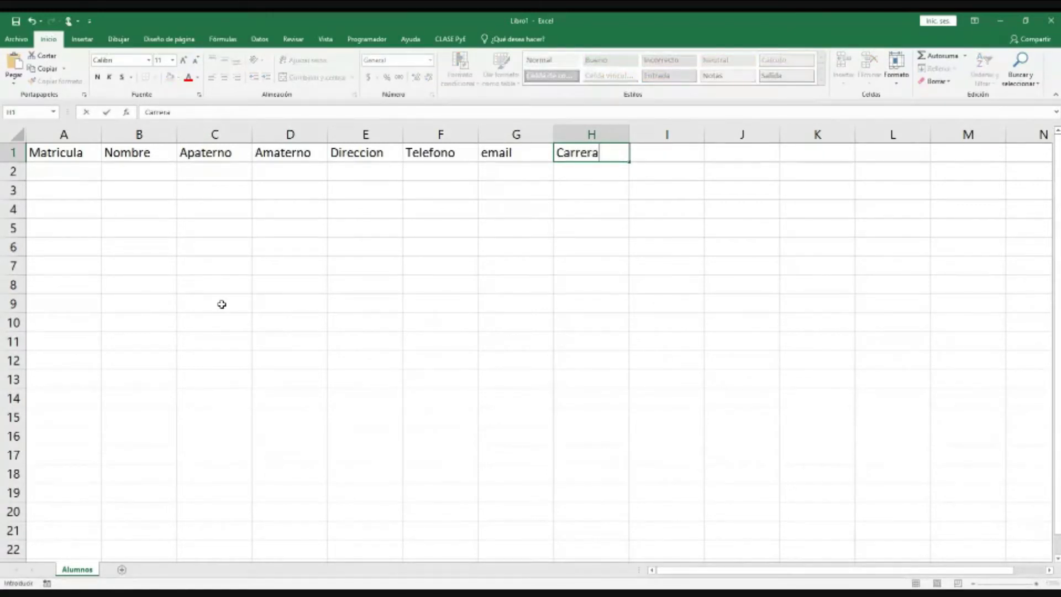
key(ctrl+Return)
key(Tab)
text(Sede)
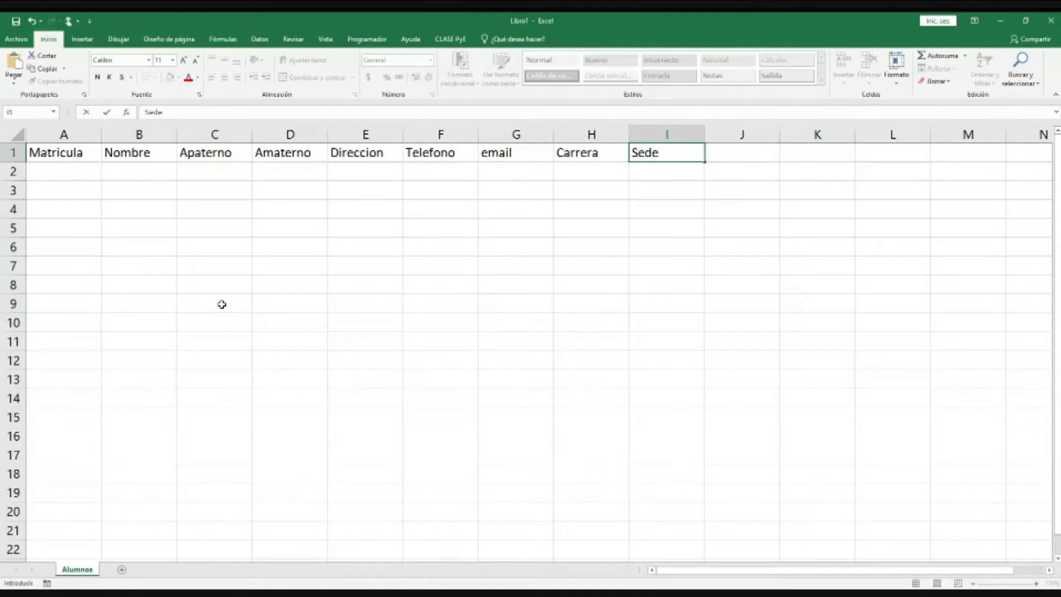
key(Tab)
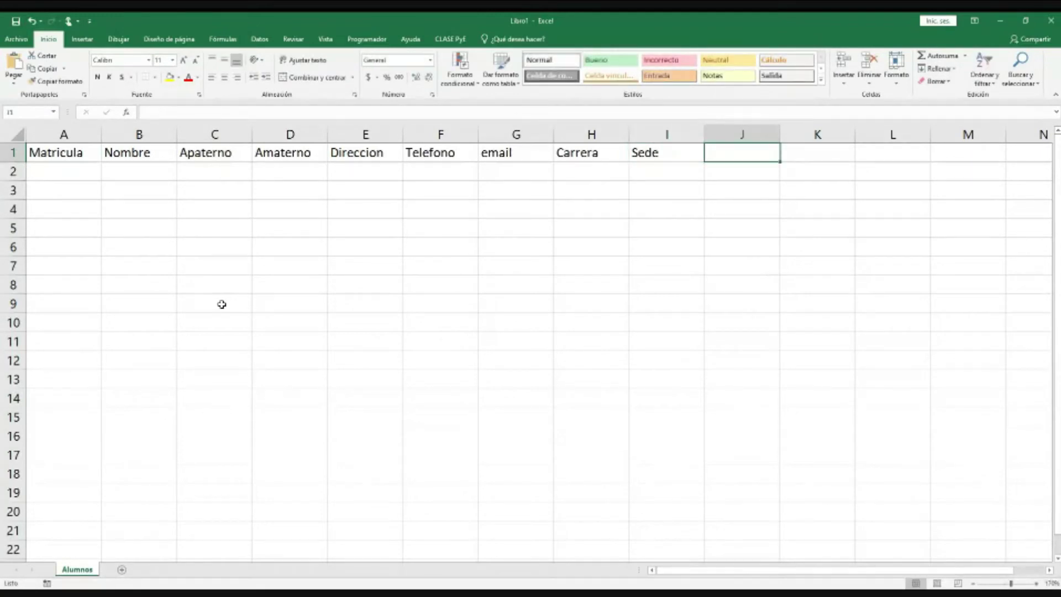
key(Left)
key(Left)
key(Left)
key(Left)
key(Left)
key(Left)
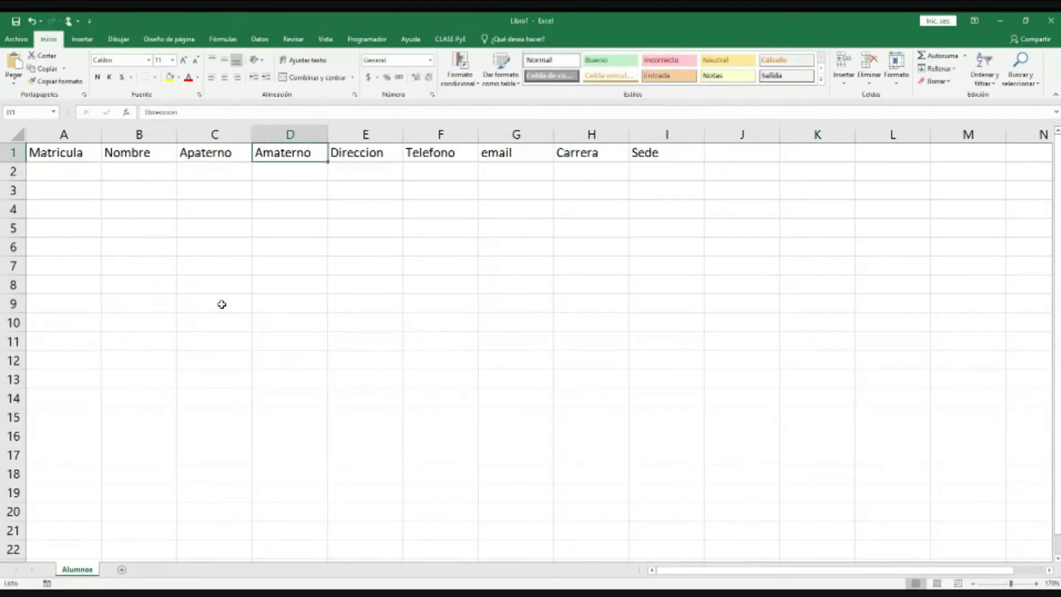
key(Left)
key(Left)
key(Right)
key(Right)
key(Right)
key(Right)
key(Right)
key(Right)
key(Right)
key(Right)
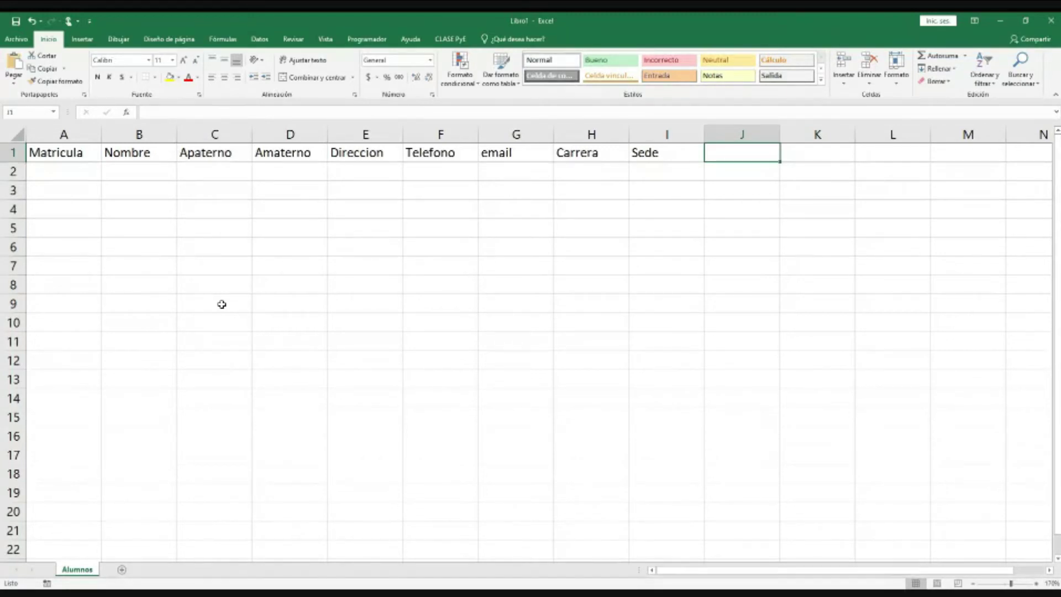
click(84, 195)
key(Down)
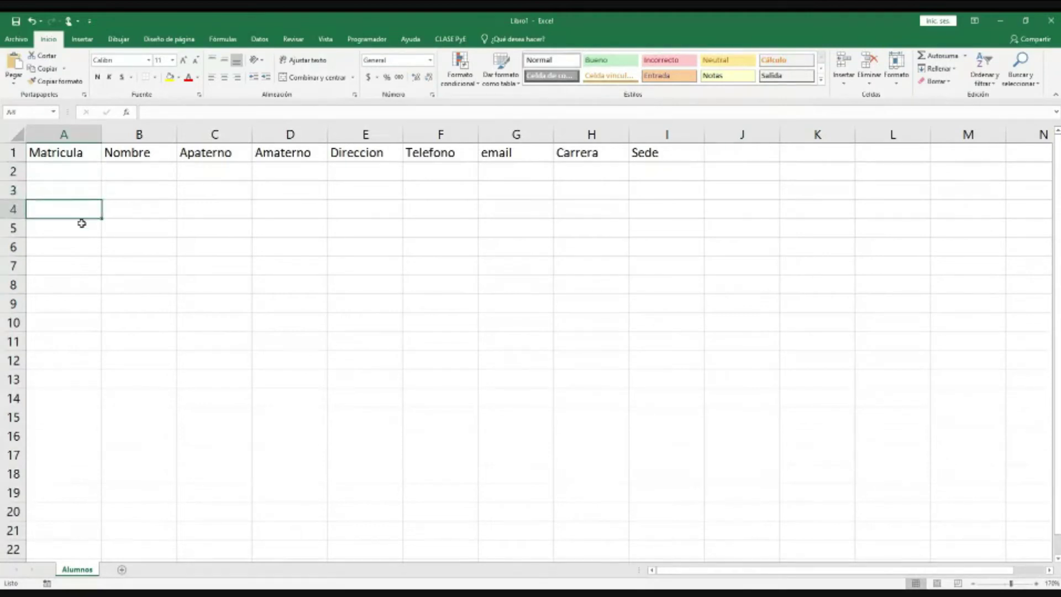
drag(69, 172, 517, 210)
drag(345, 196, 632, 436)
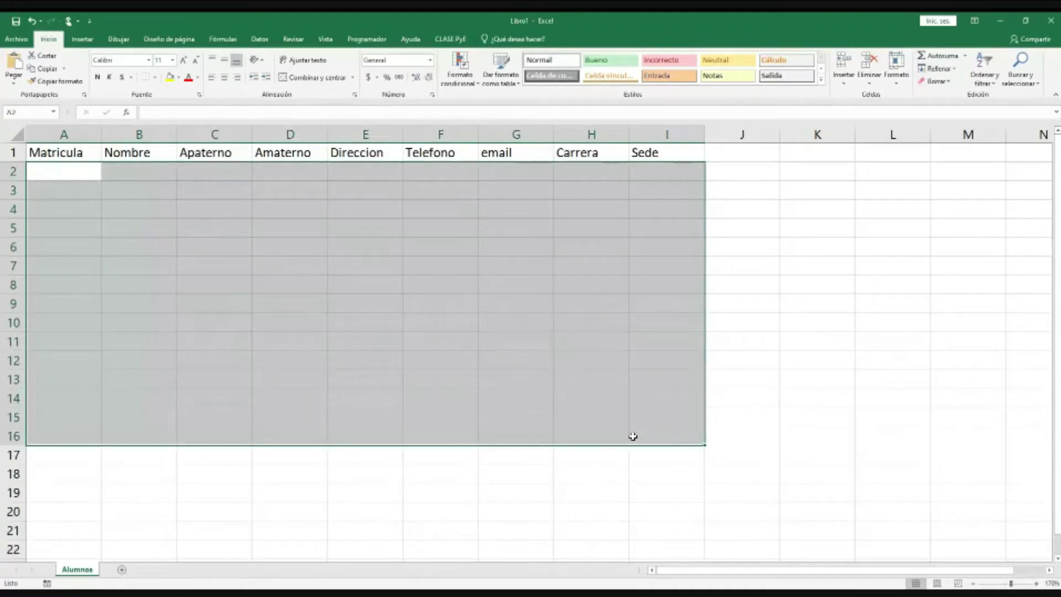
click(774, 347)
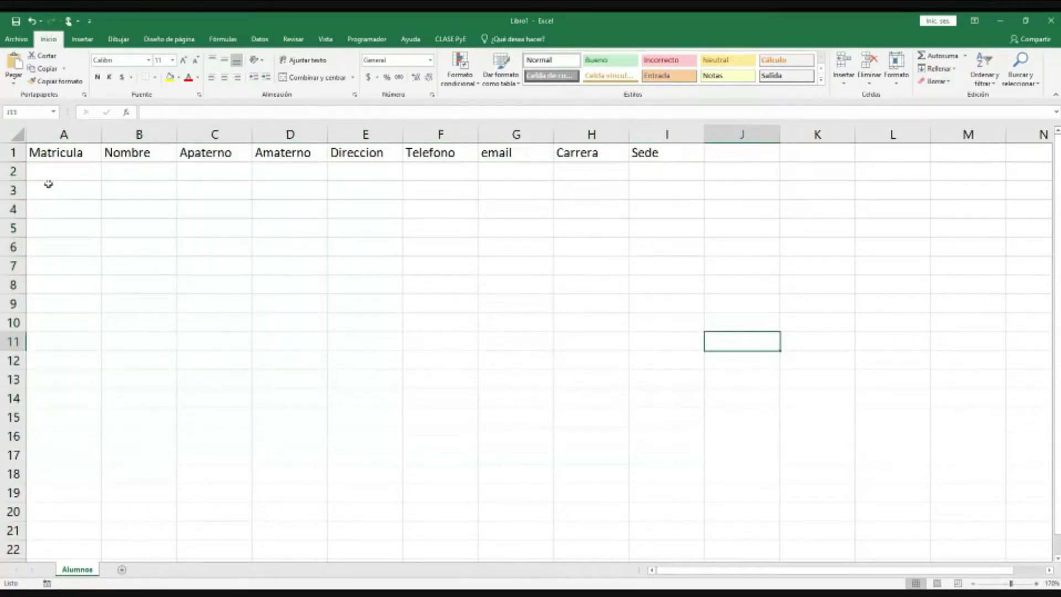
click(83, 133)
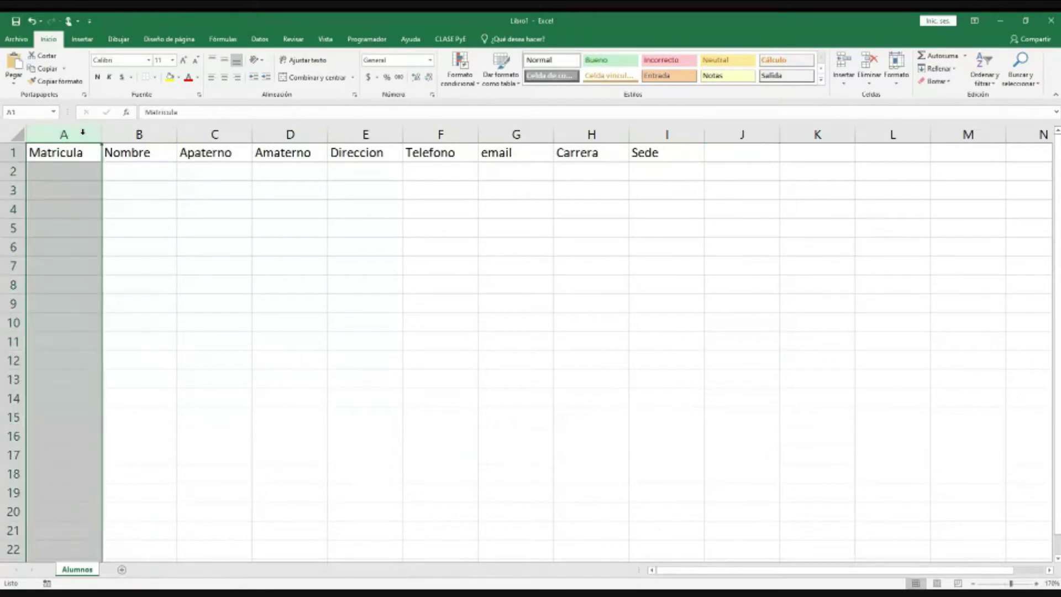
click(140, 134)
click(245, 136)
click(260, 134)
click(12, 171)
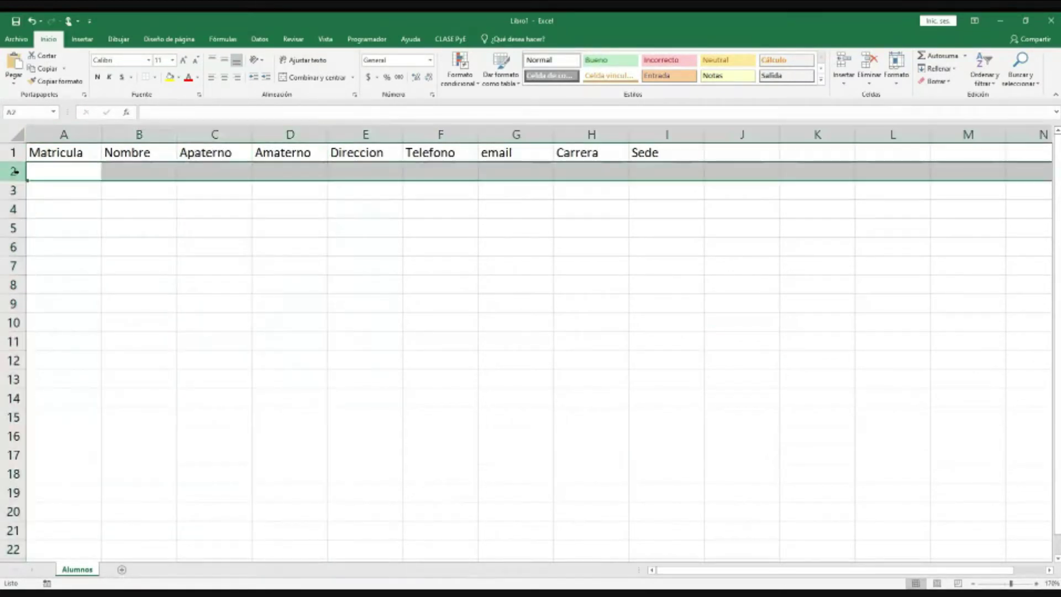
click(11, 190)
click(12, 209)
click(12, 228)
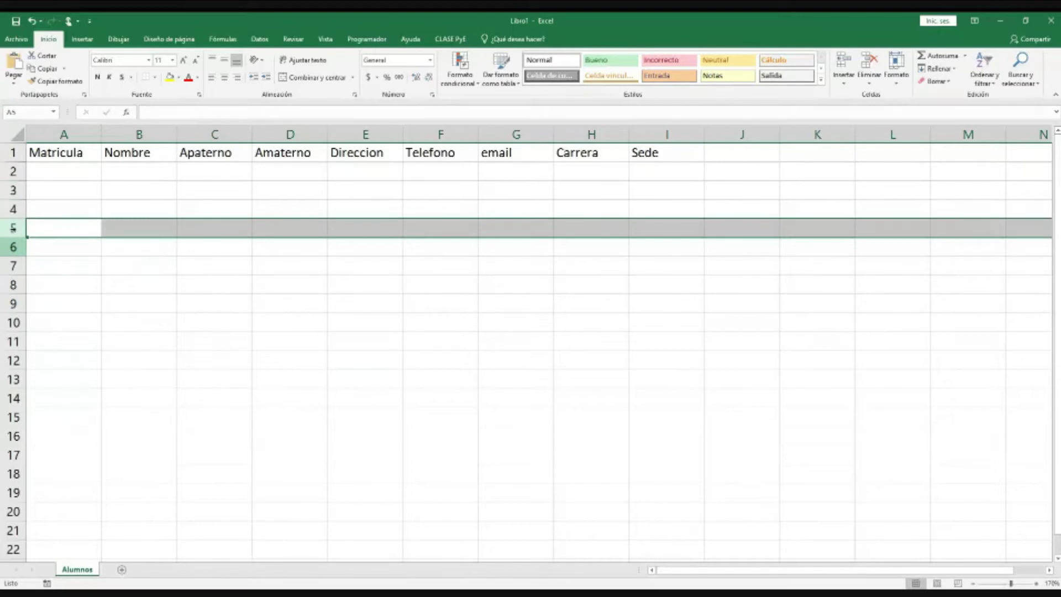
click(12, 247)
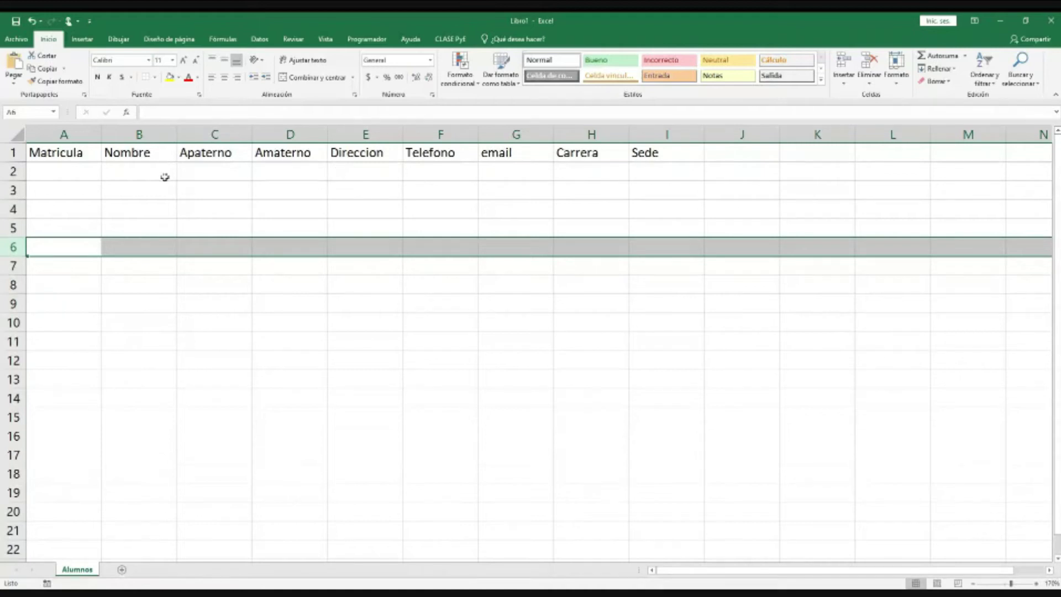
click(78, 171)
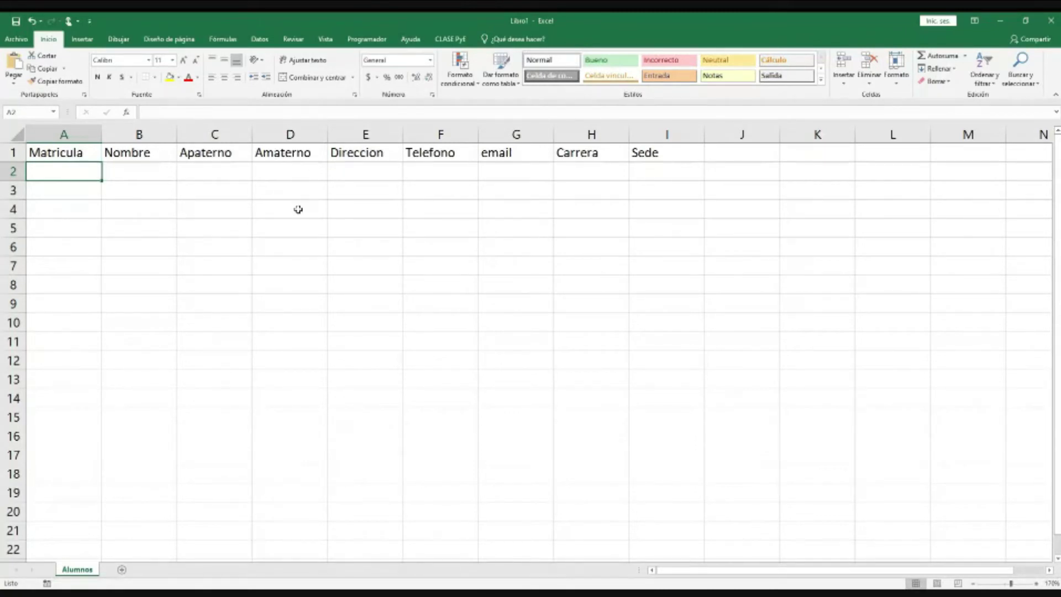
click(131, 153)
click(214, 158)
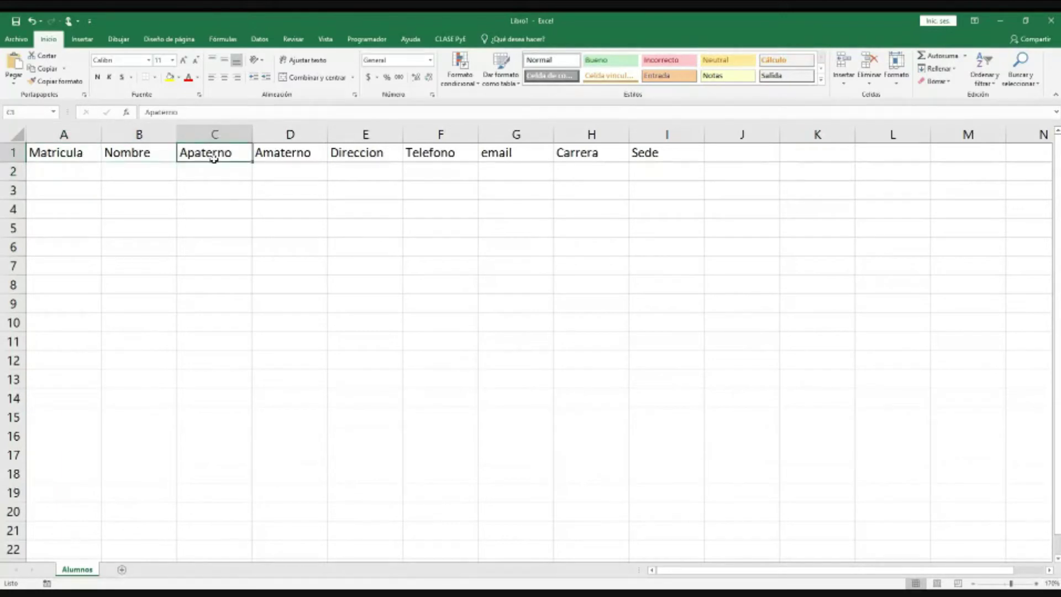
click(287, 157)
click(355, 157)
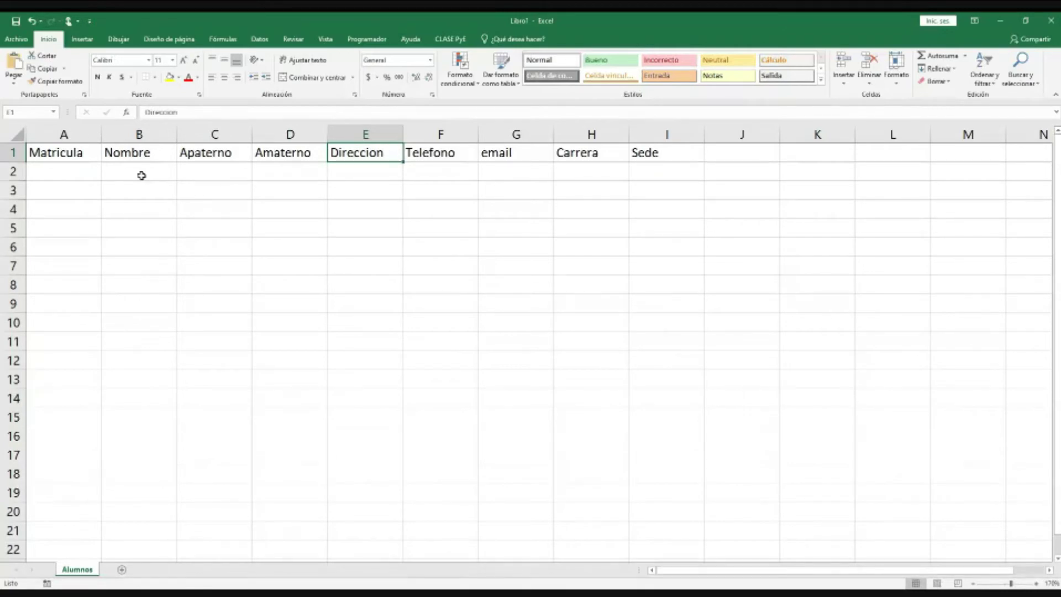
drag(84, 152, 639, 152)
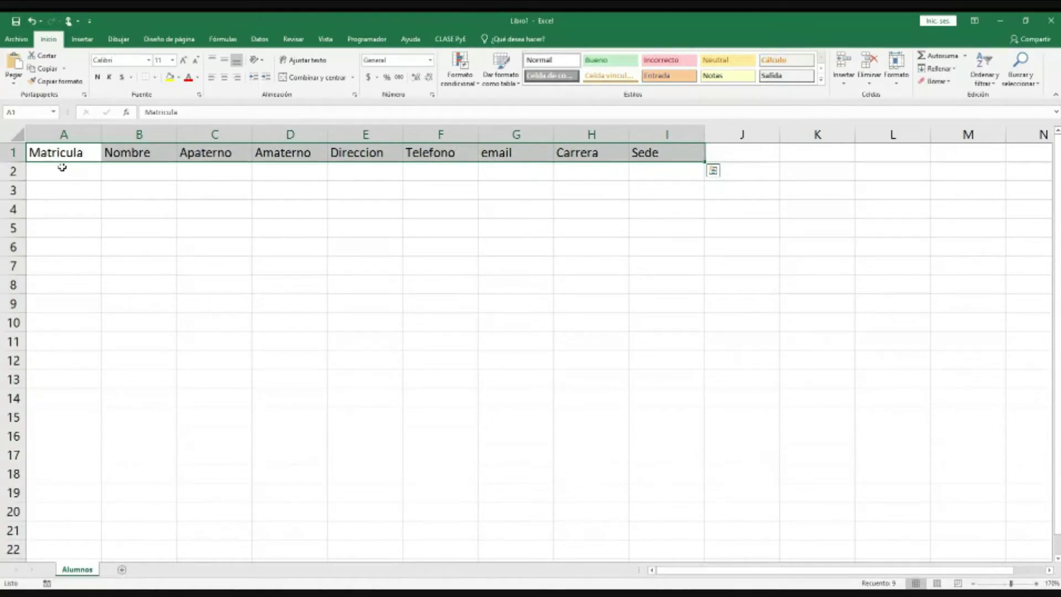
drag(62, 167, 667, 492)
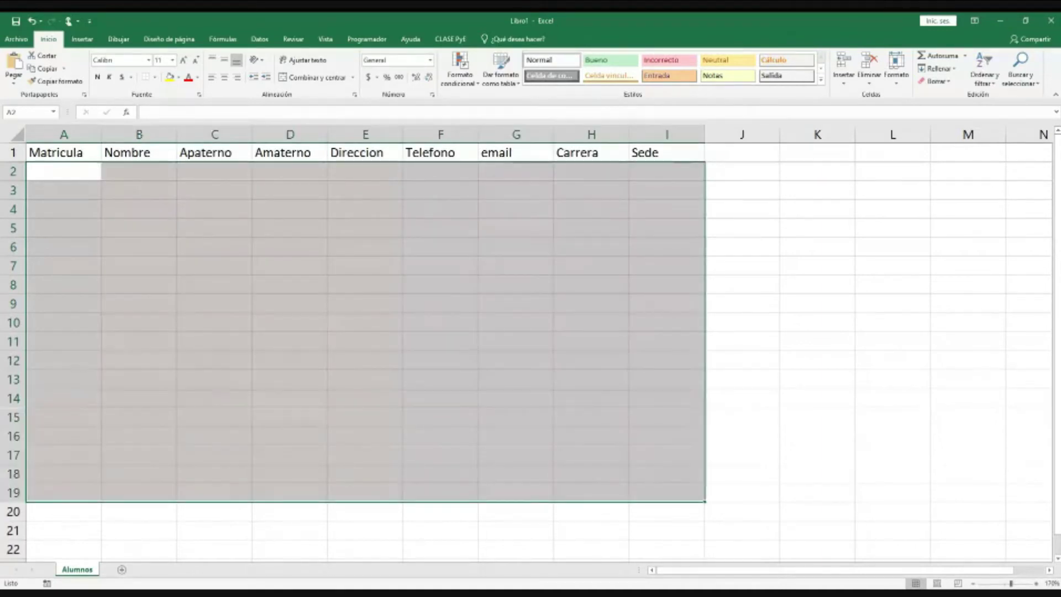
key(Right)
key(Right)
key(Down)
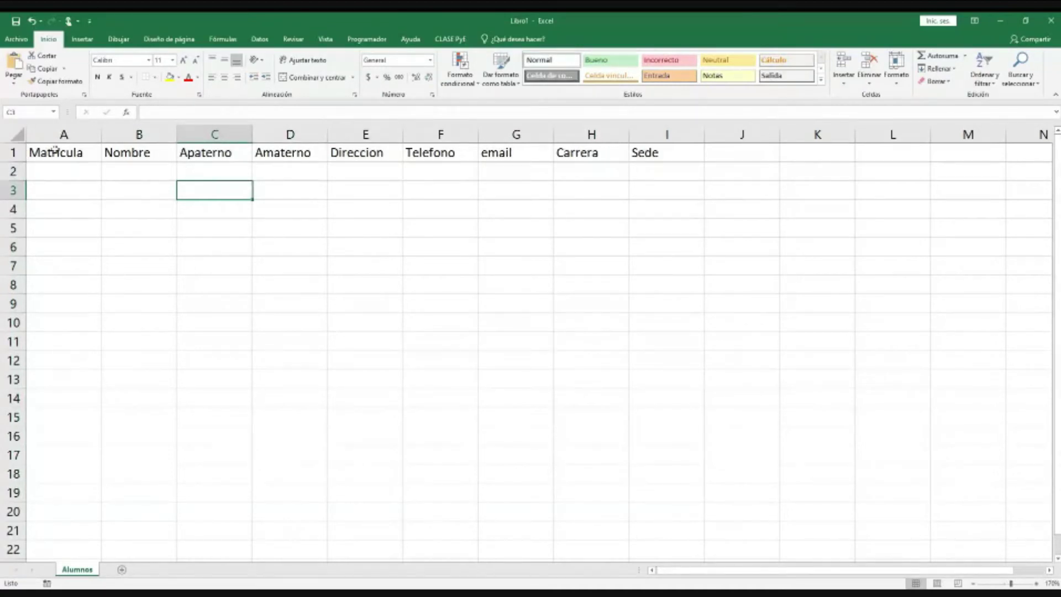
drag(63, 152, 646, 151)
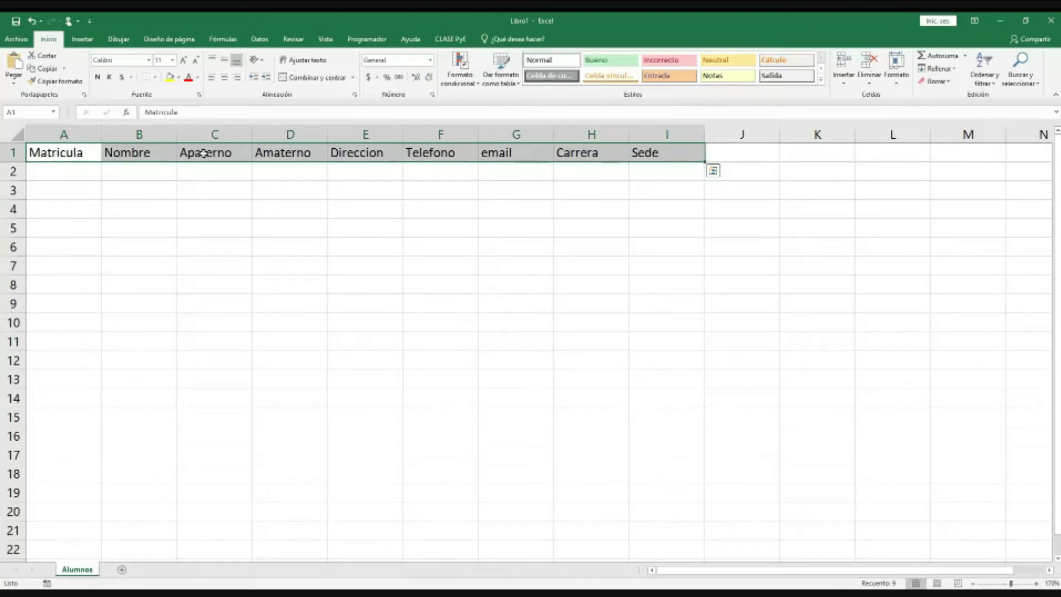
Step: Start a table from the A1:I1 header row via Insertar > Tabla
click(55, 80)
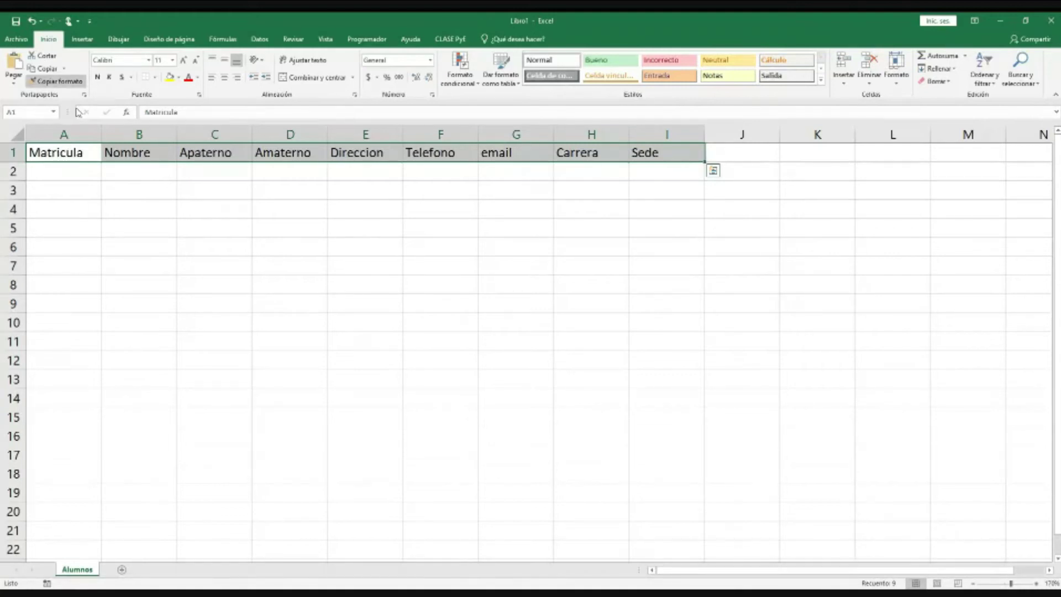
click(82, 39)
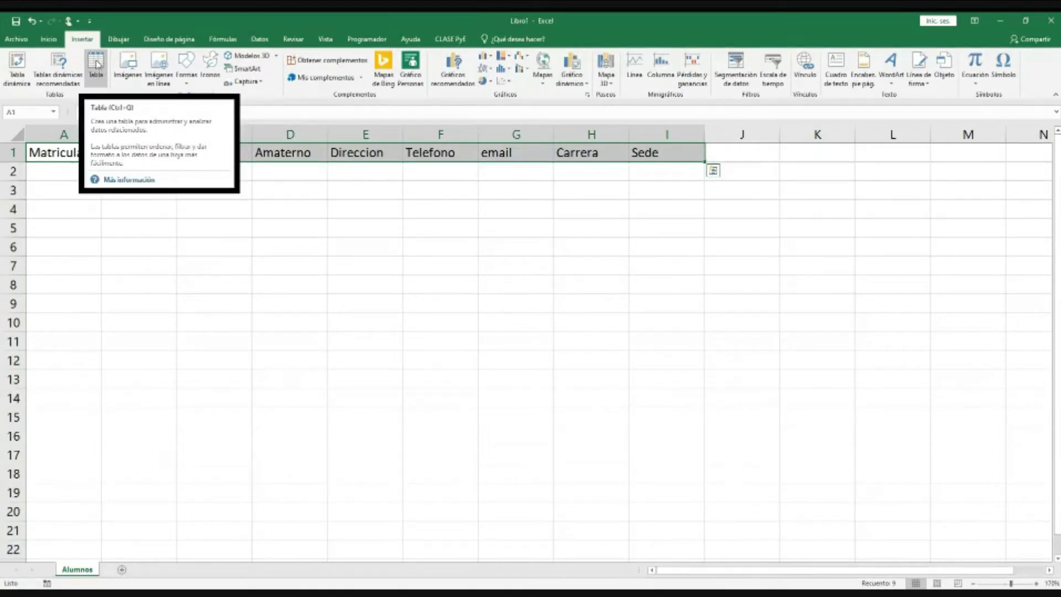
click(97, 64)
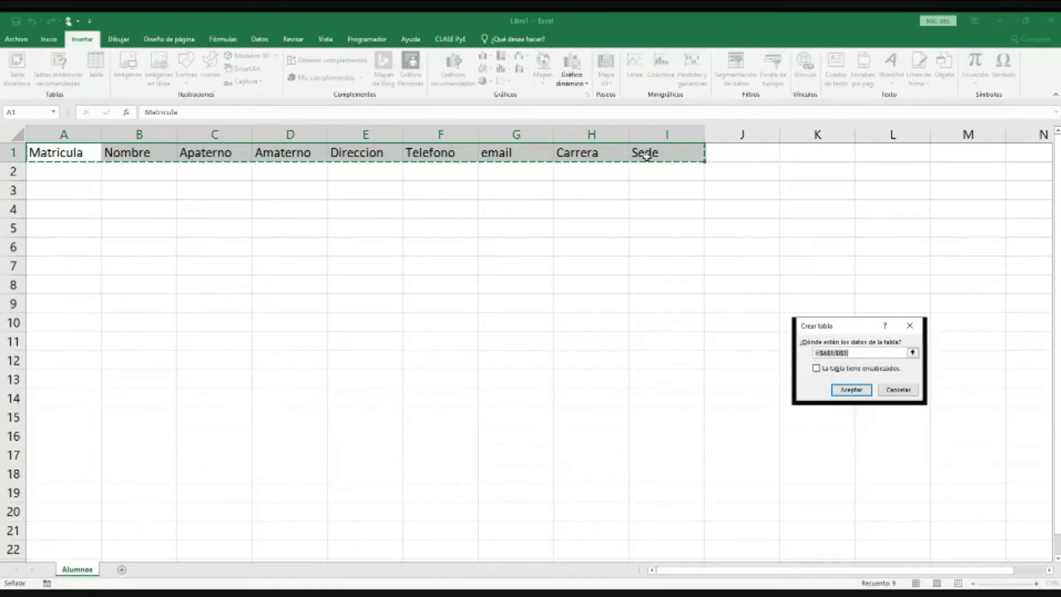
Step: In Crear tabla for $A$1:$I$1, tick 'La tabla tiene encabezados'
drag(850, 326, 778, 237)
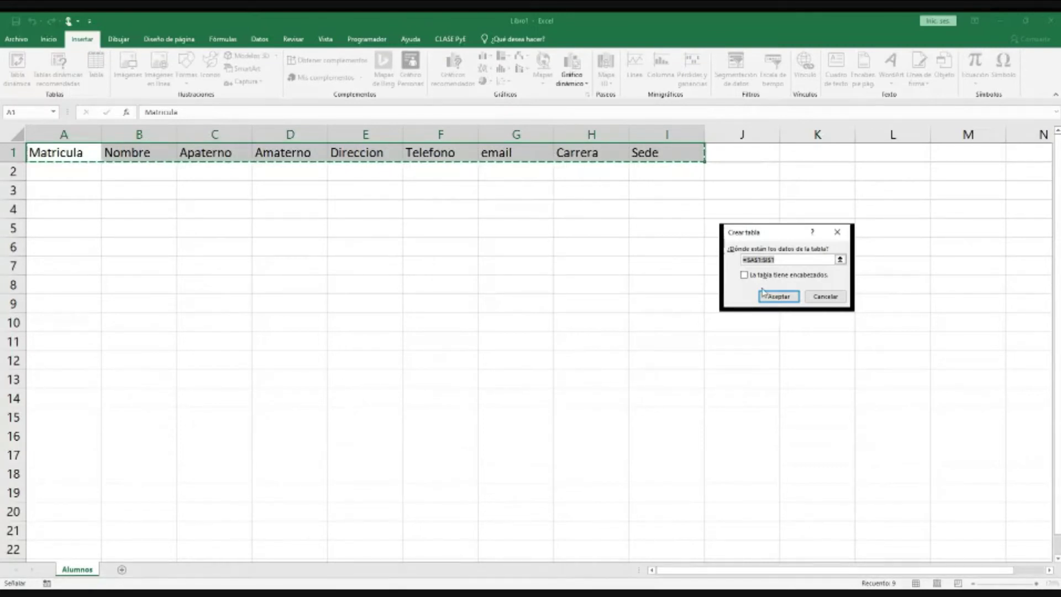
click(744, 274)
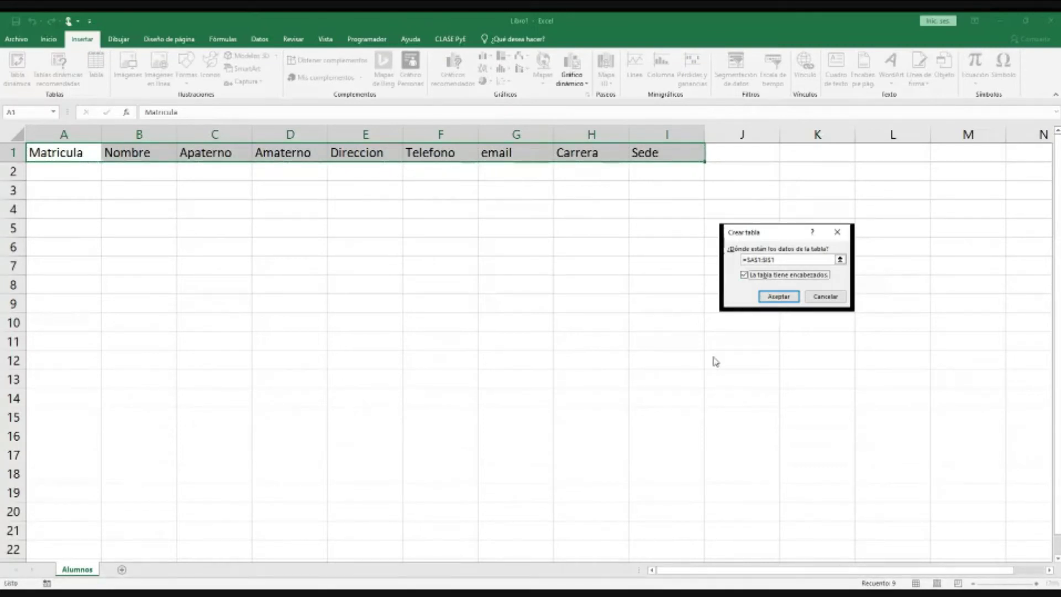
click(788, 300)
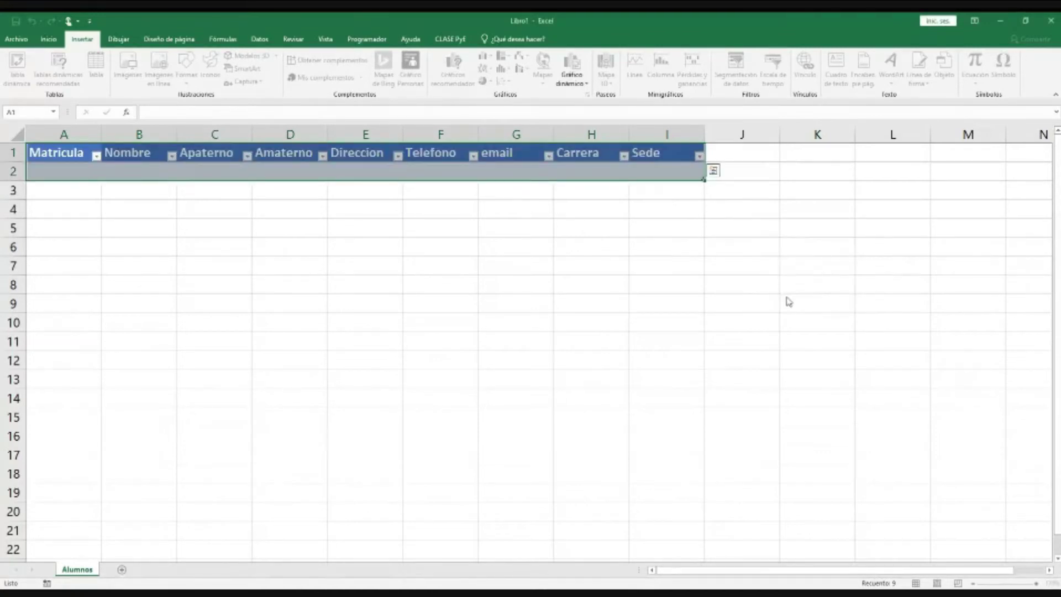
click(740, 360)
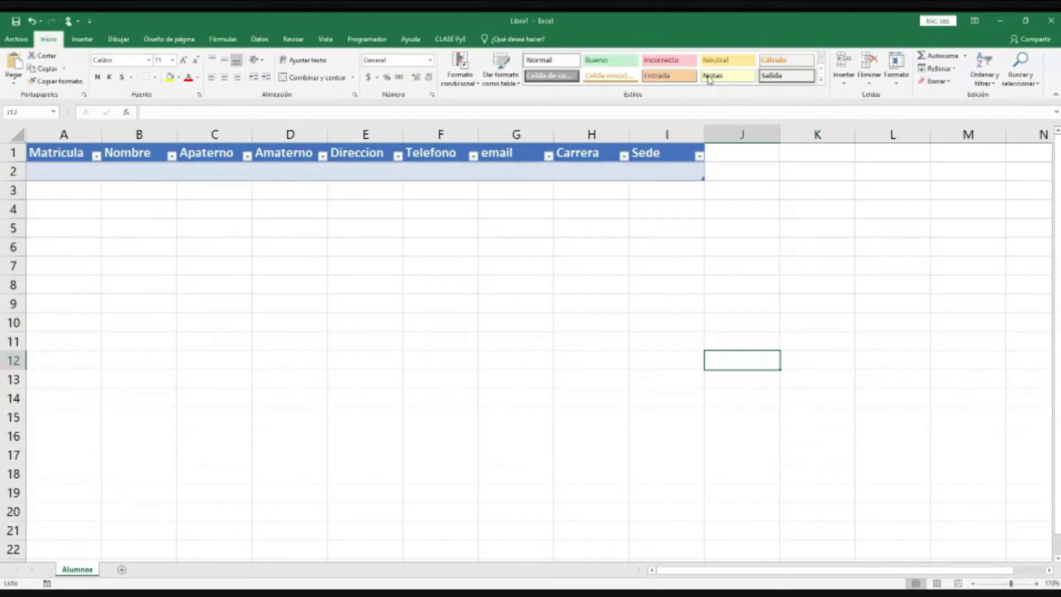
click(822, 79)
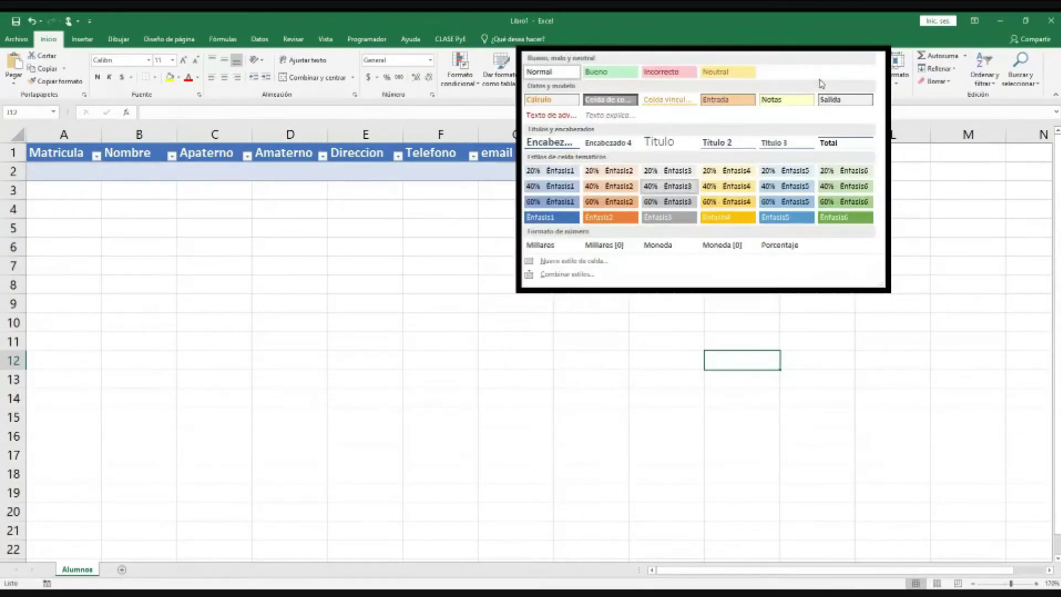
click(990, 143)
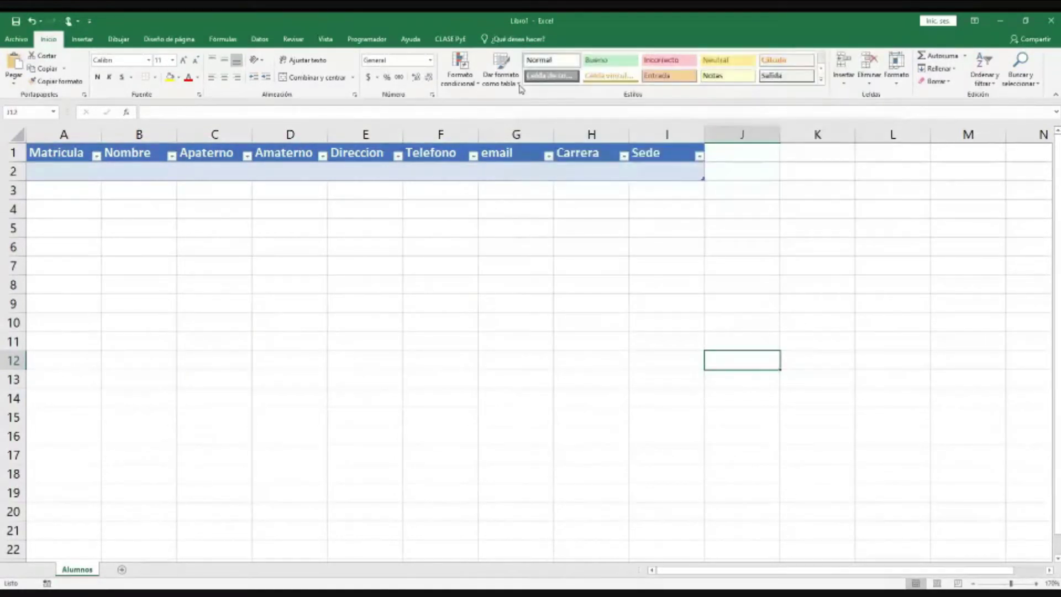
click(518, 85)
click(463, 197)
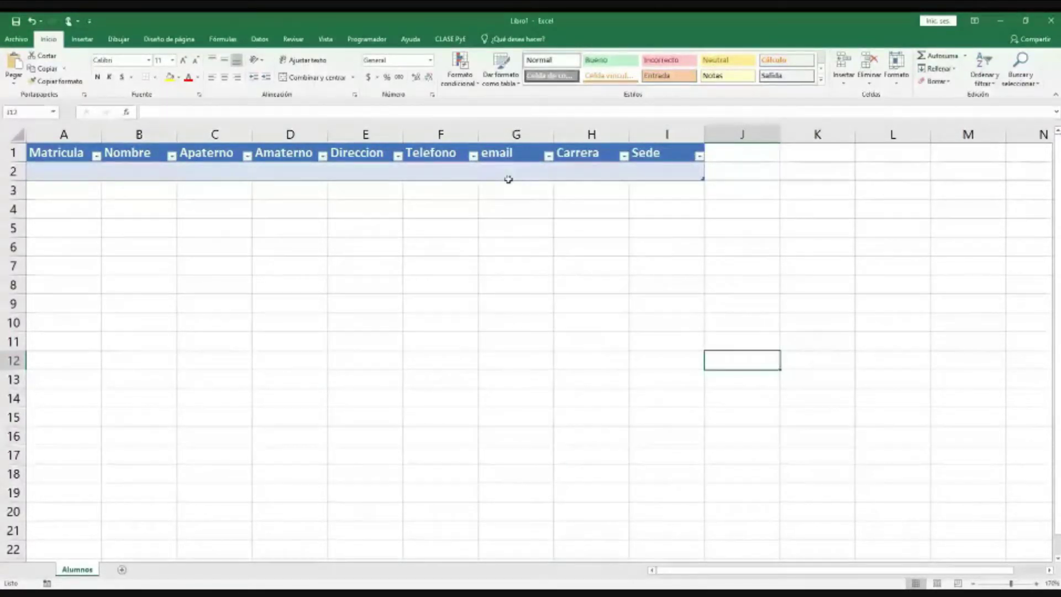
click(90, 169)
key(Up)
key(Right)
key(Right)
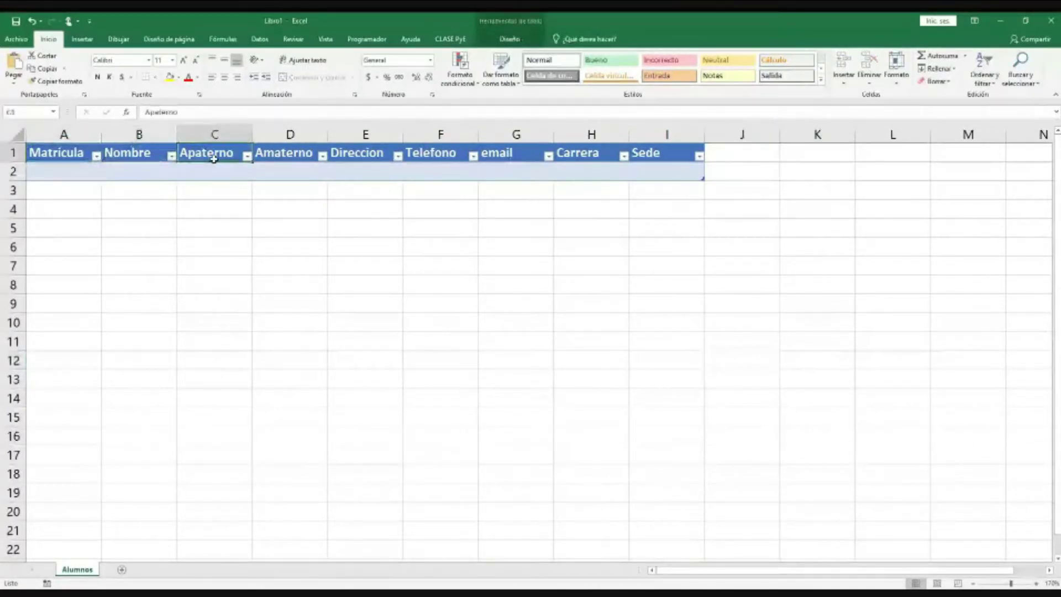
click(172, 157)
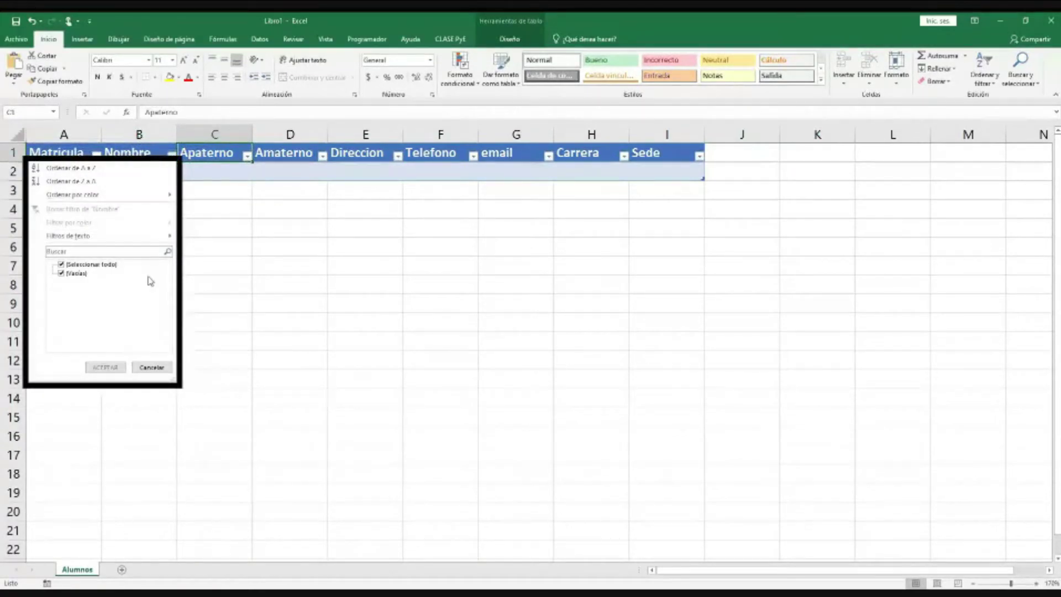
click(151, 367)
click(169, 173)
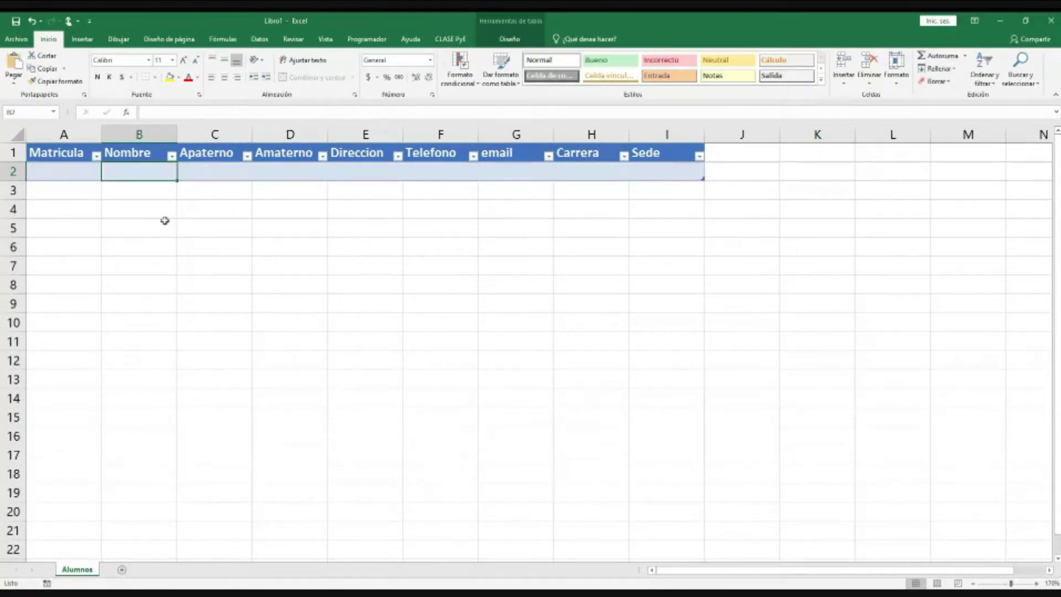
Step: Enter the student's Matricula number, first name and both surnames in A2:D2
click(69, 174)
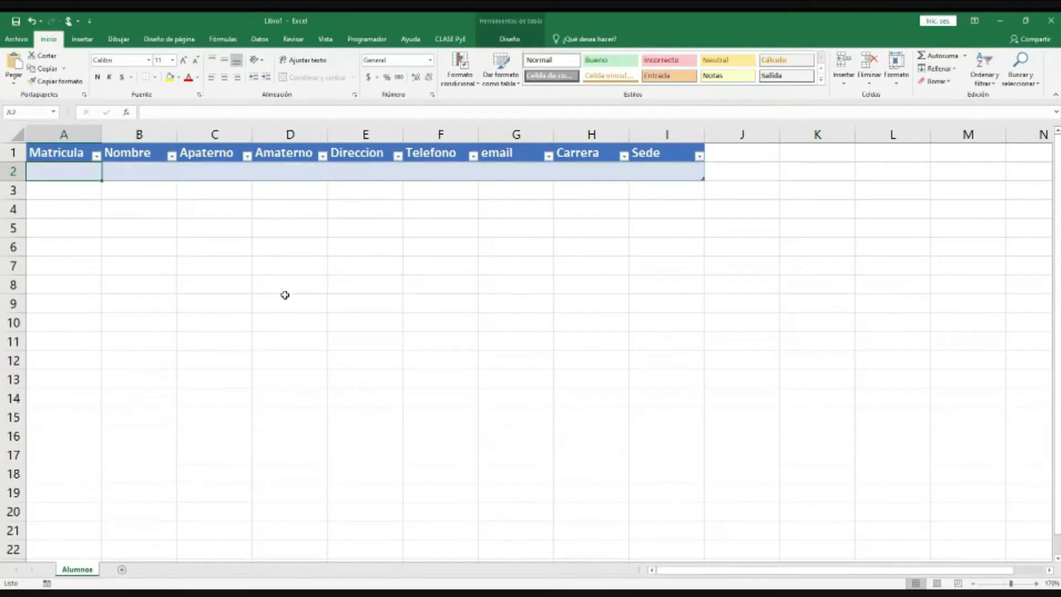
text(192)
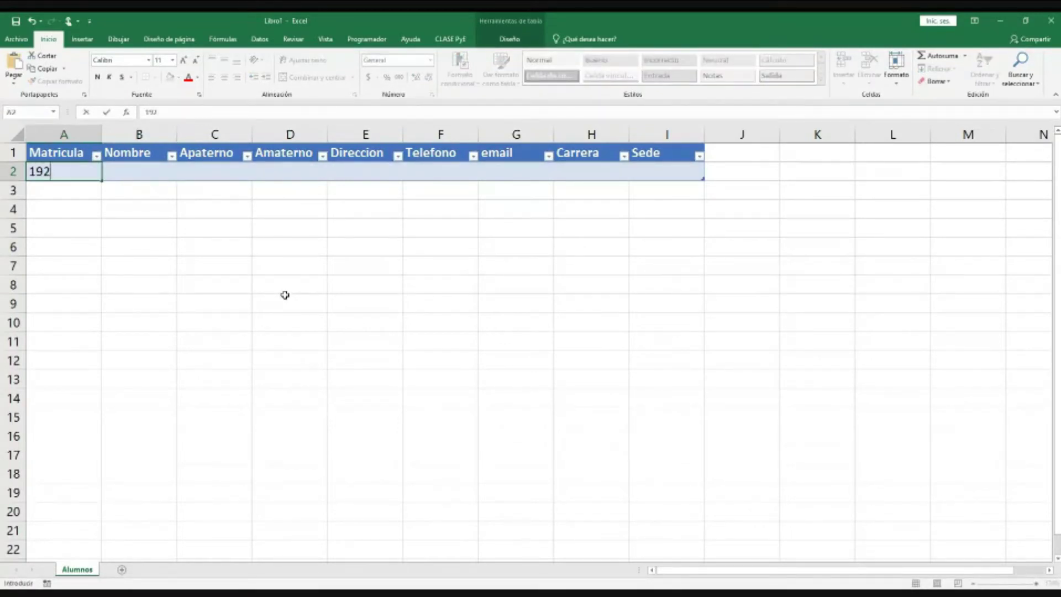
text(30001)
key(Return)
key(Up)
key(Right)
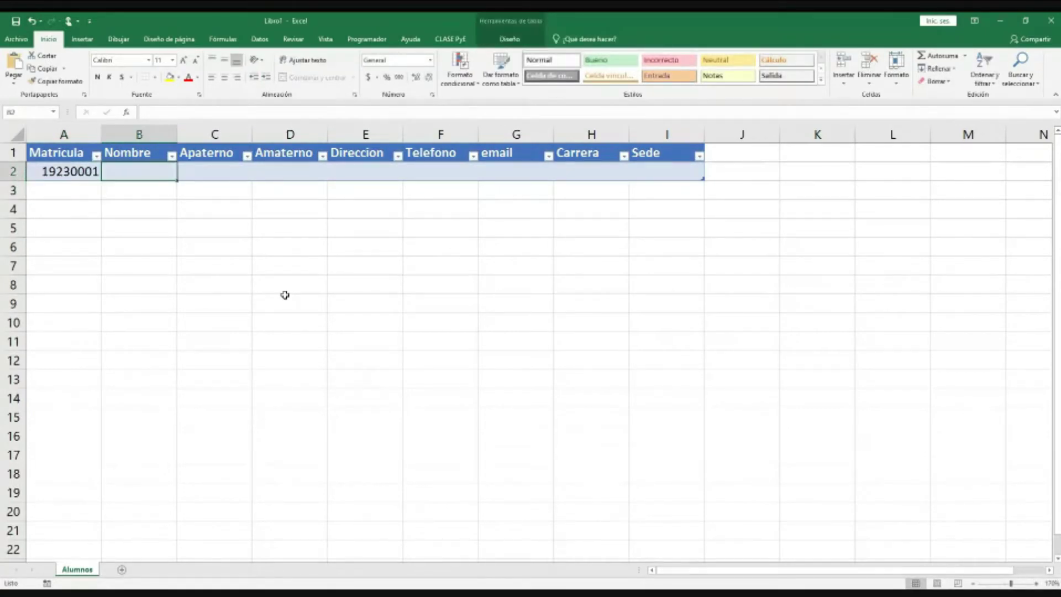
key(Tab)
key(Tab)
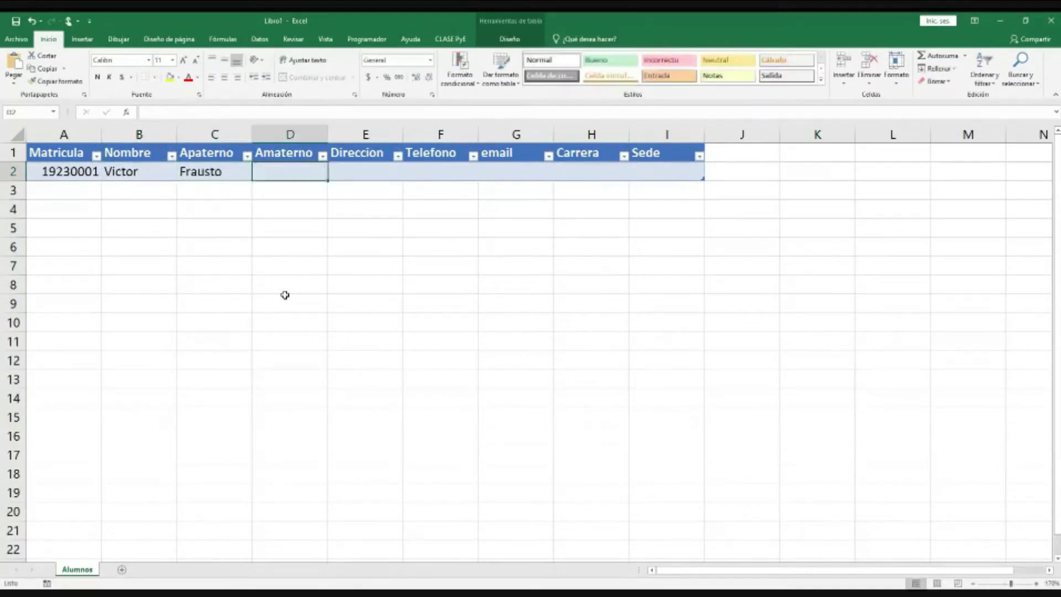
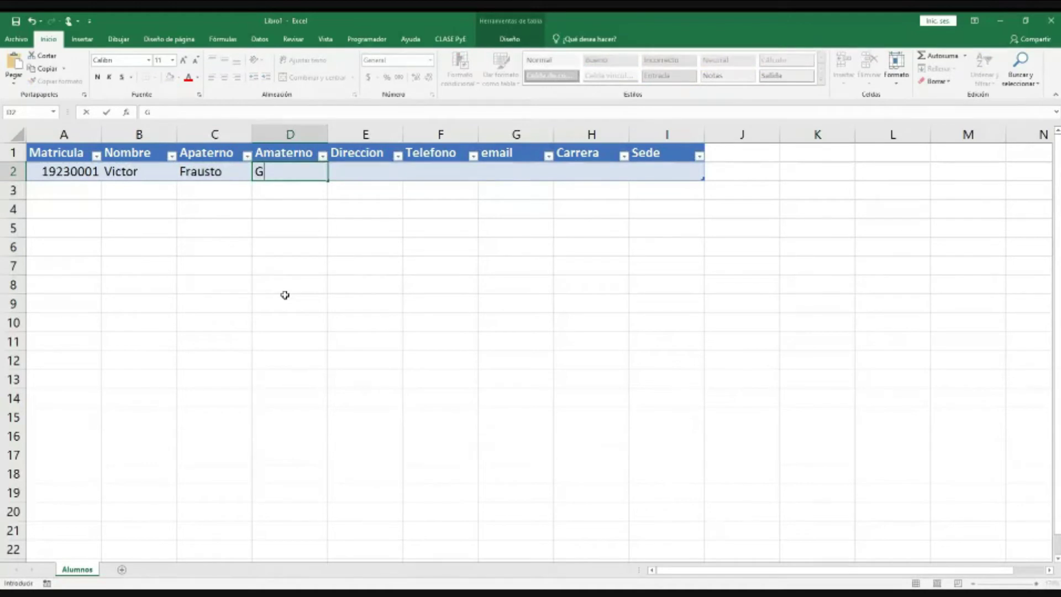
key(Tab)
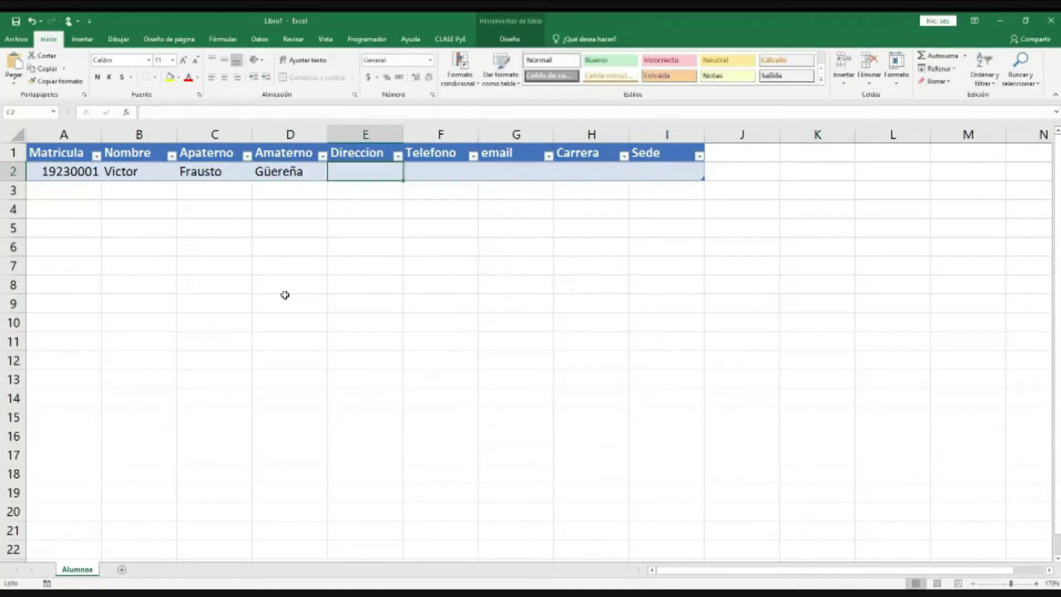
Step: Fill in the student's address, phone and e-mail, then Carrera LAyGE and Sede Victoria
text(Conocida)
key(ctrl+Return)
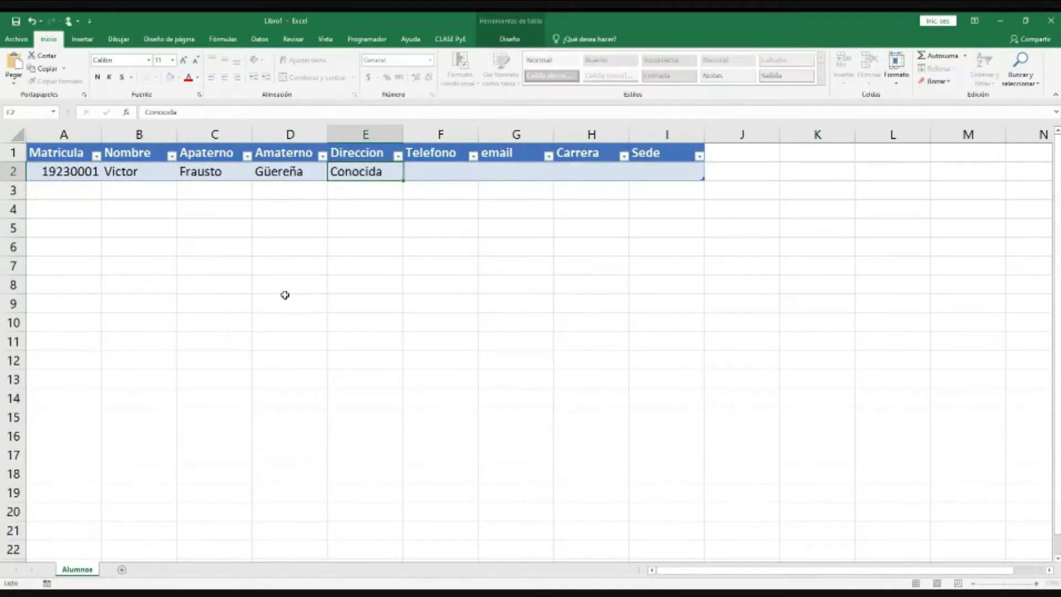
key(Tab)
text(83)
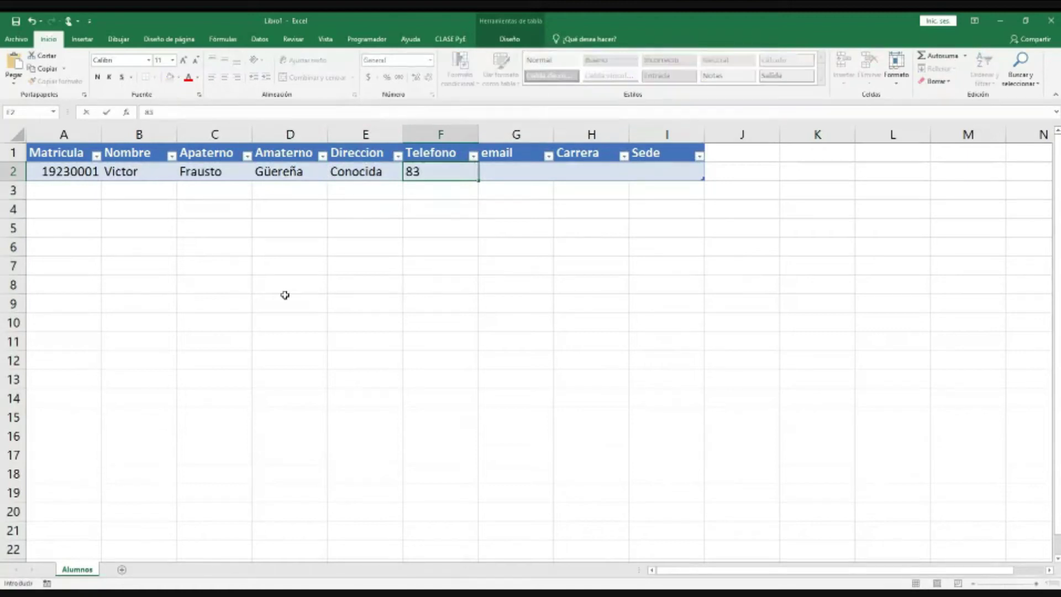
text(4123456)
key(Tab)
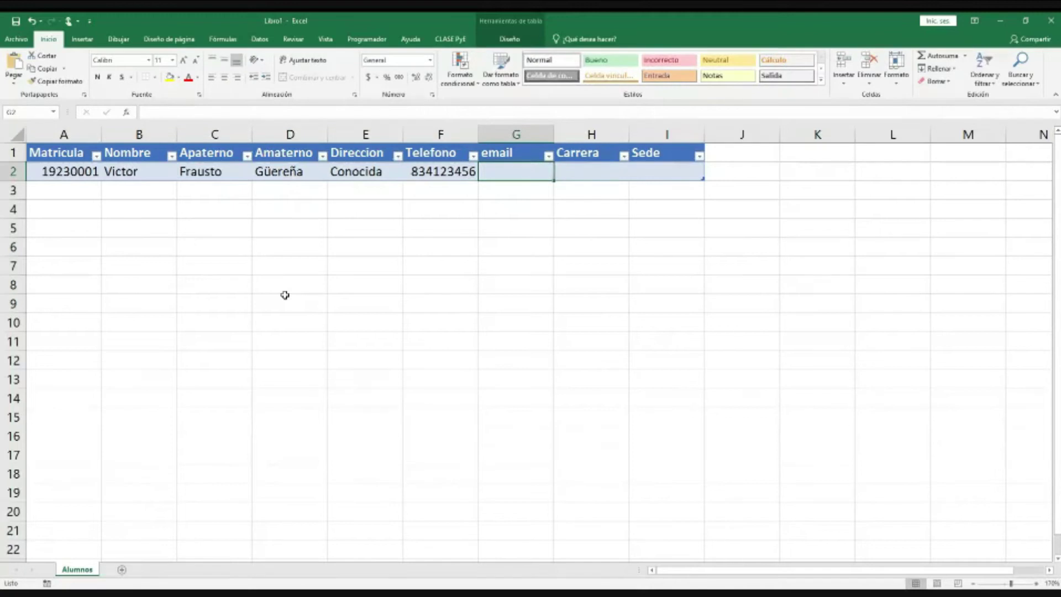
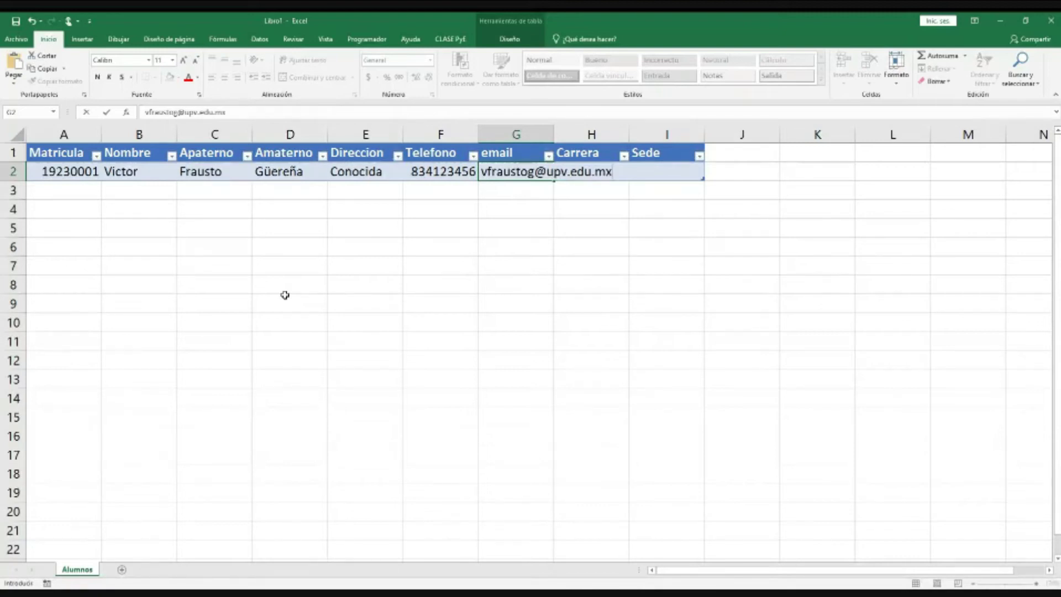
key(Tab)
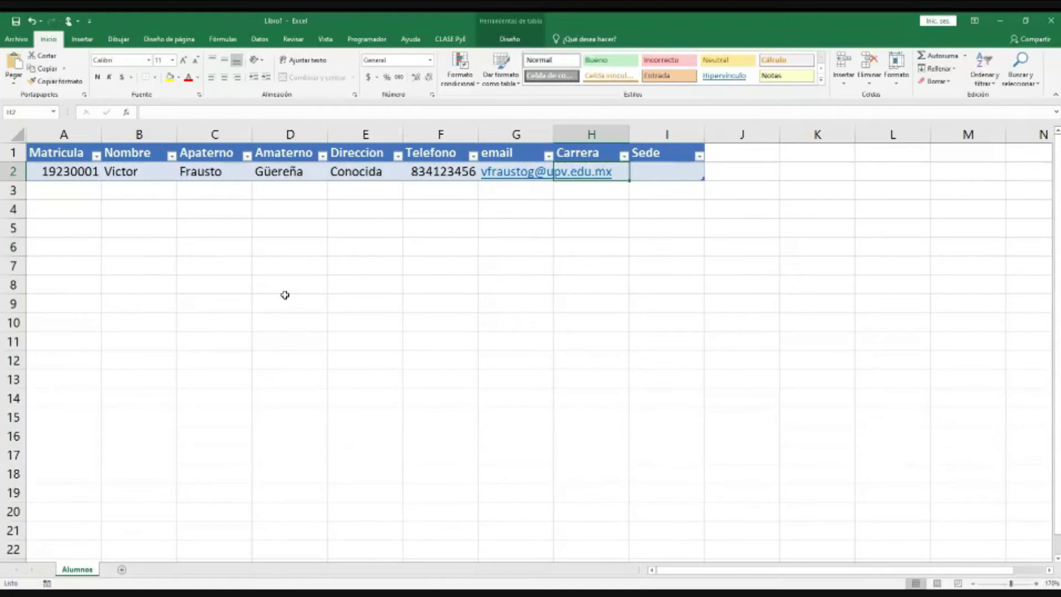
text(LAyGE)
key(Tab)
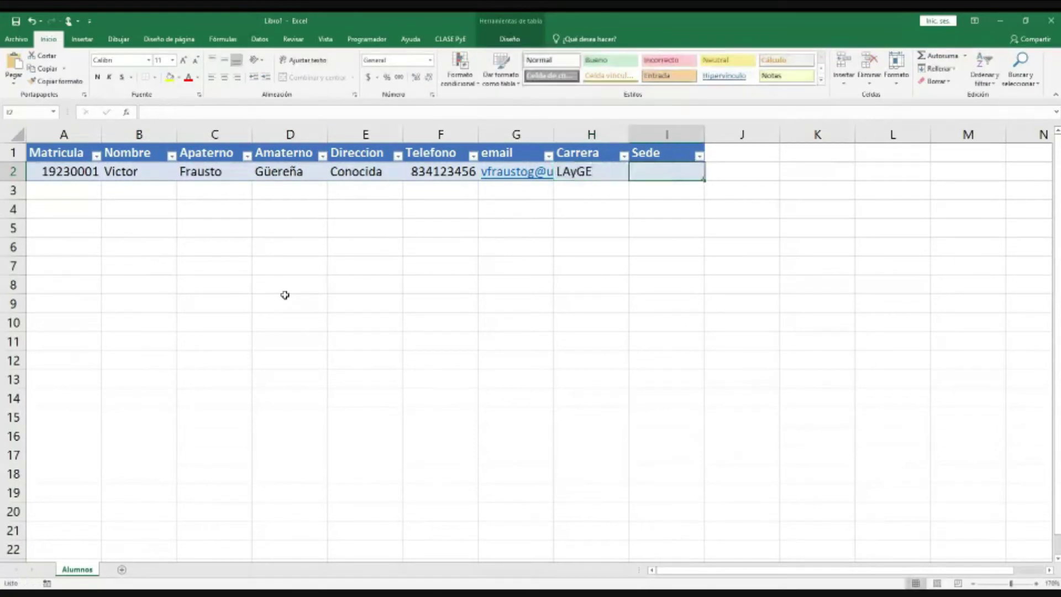
text(Victoria)
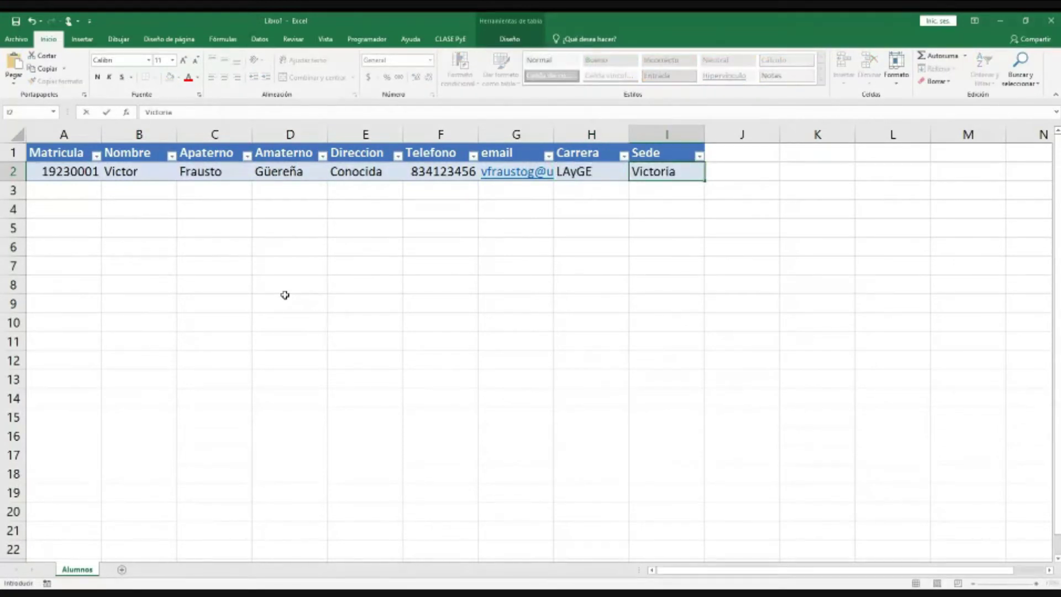
key(Return)
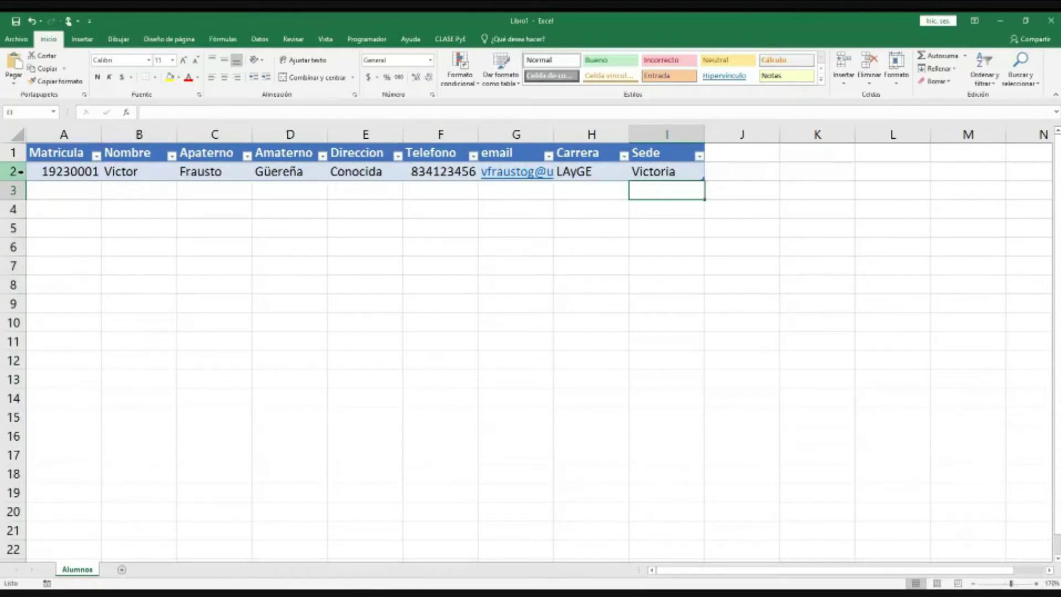
Step: Look over the row 2 menu and Datos tab, then switch to the CLASE PyE tab
right_click(21, 172)
key(Escape)
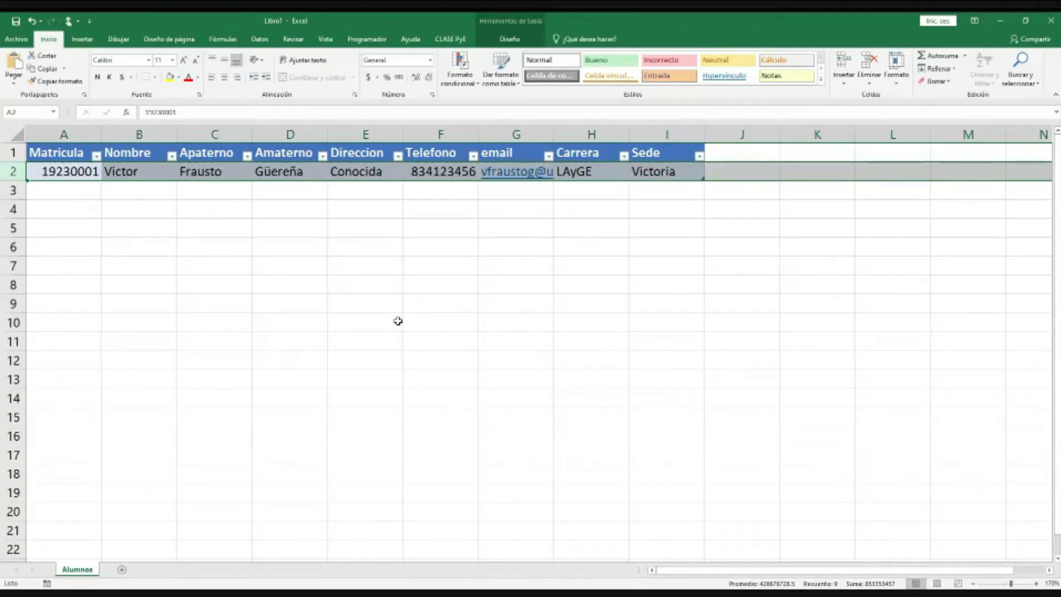
click(393, 399)
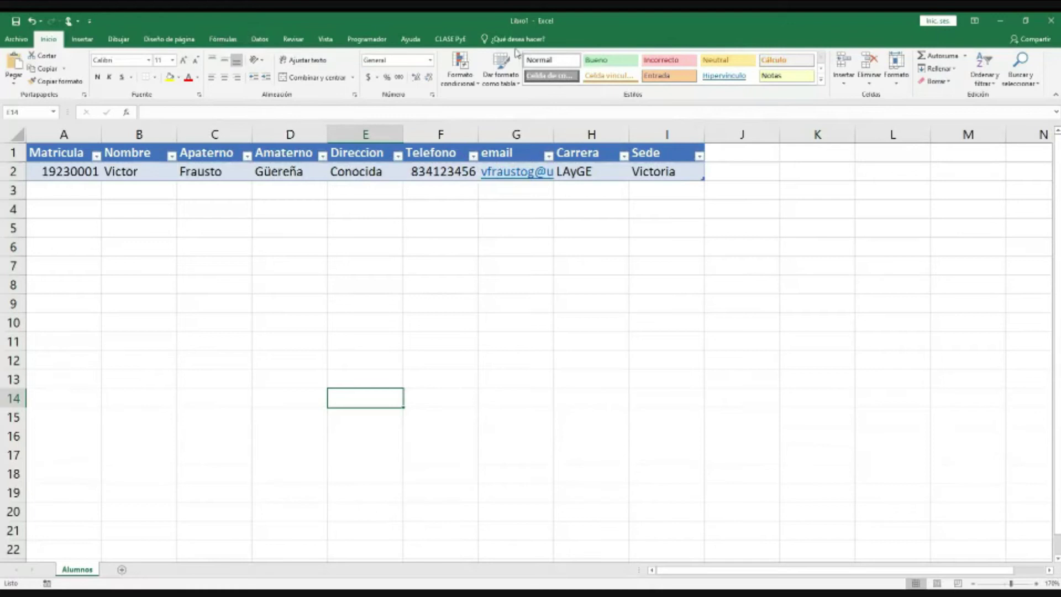
click(260, 39)
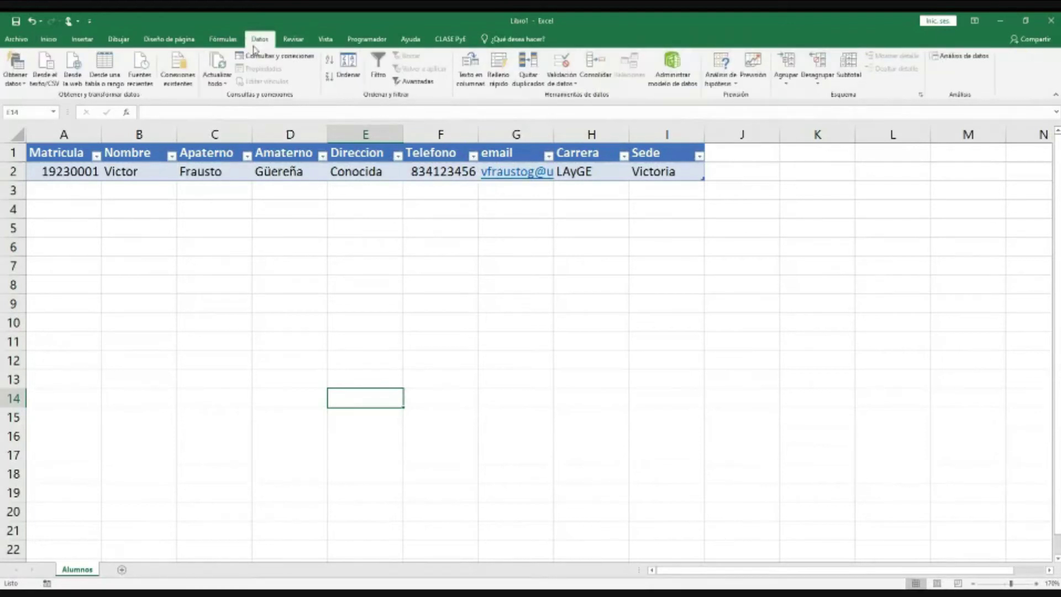
click(47, 39)
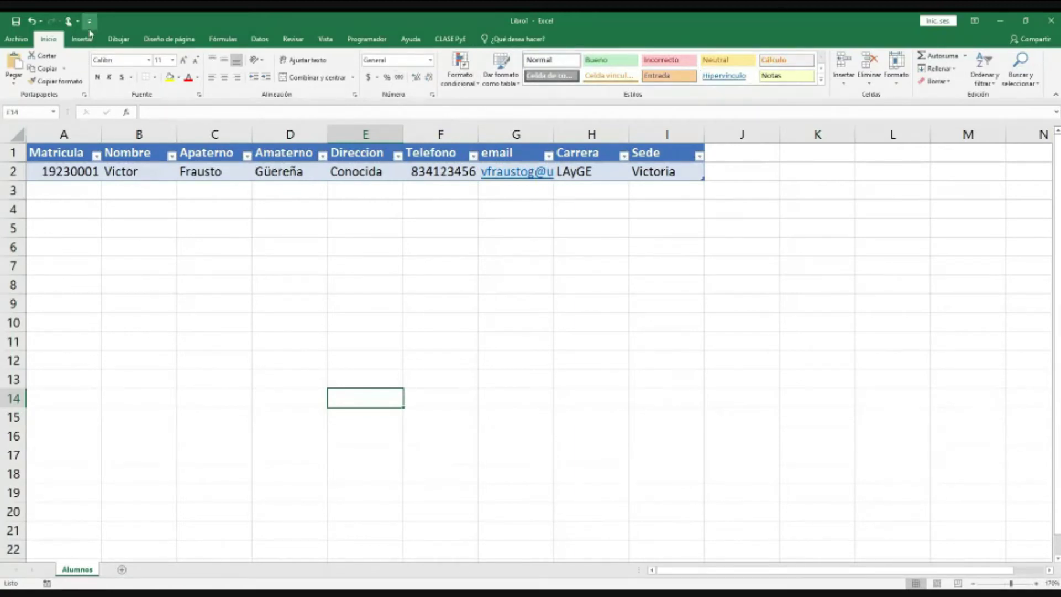
click(260, 39)
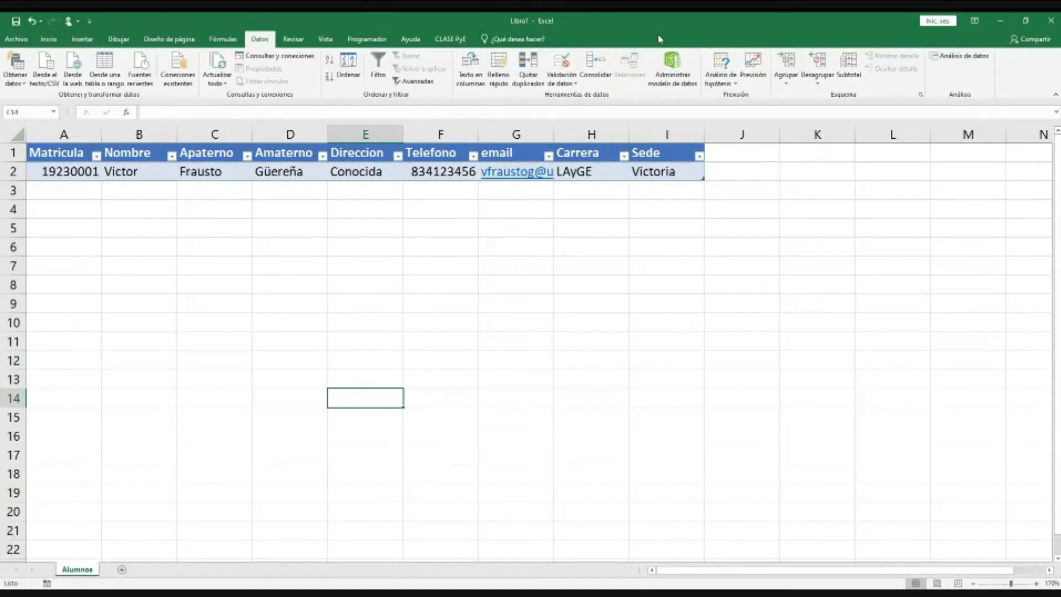
click(449, 40)
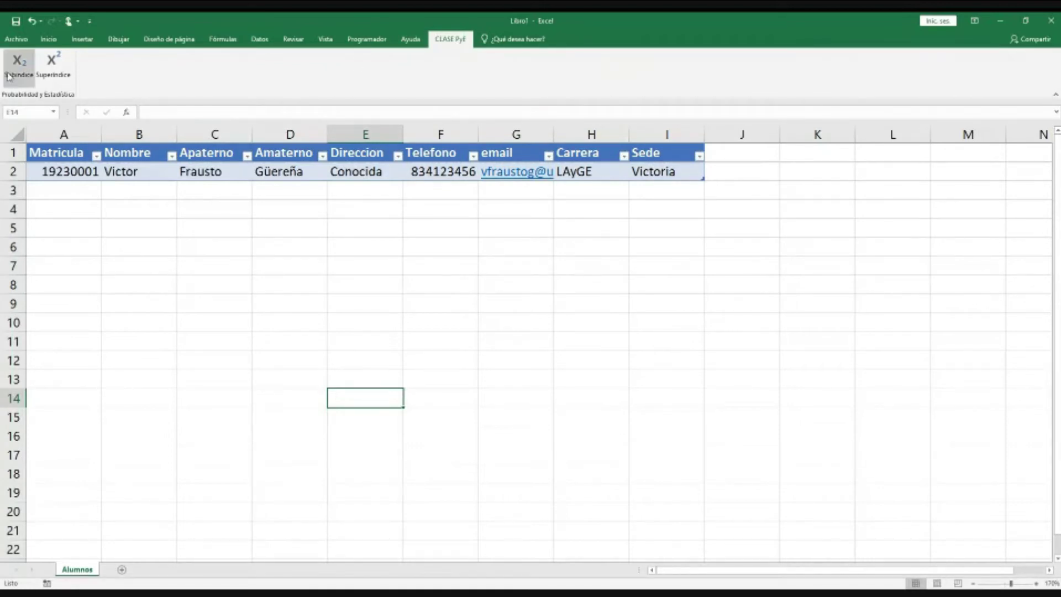
Step: Check the Subíndice command's options, then open the Archivo backstage Información page
right_click(18, 72)
key(Escape)
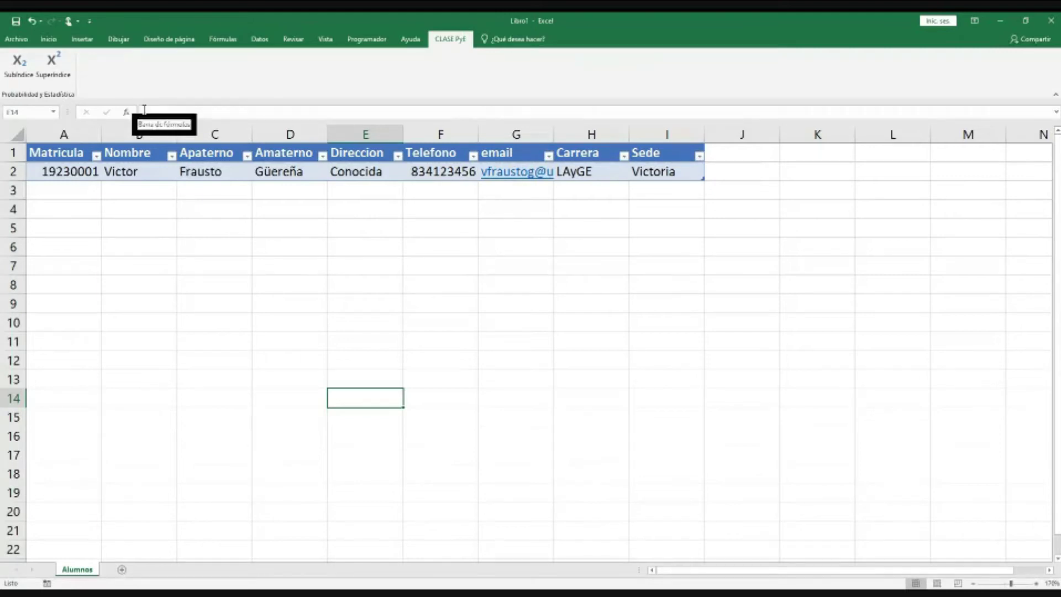
click(15, 42)
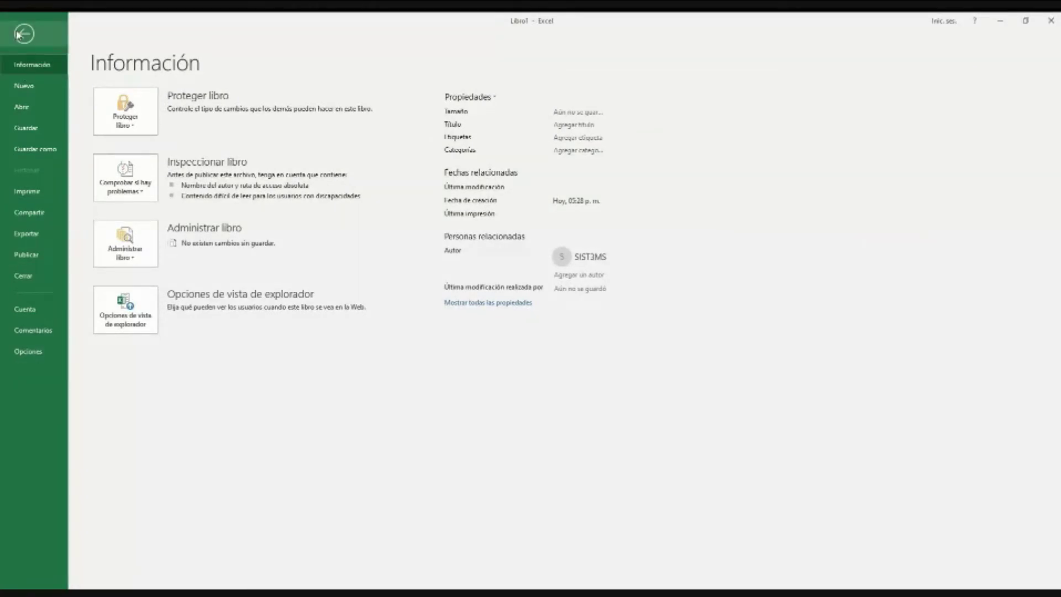
click(23, 34)
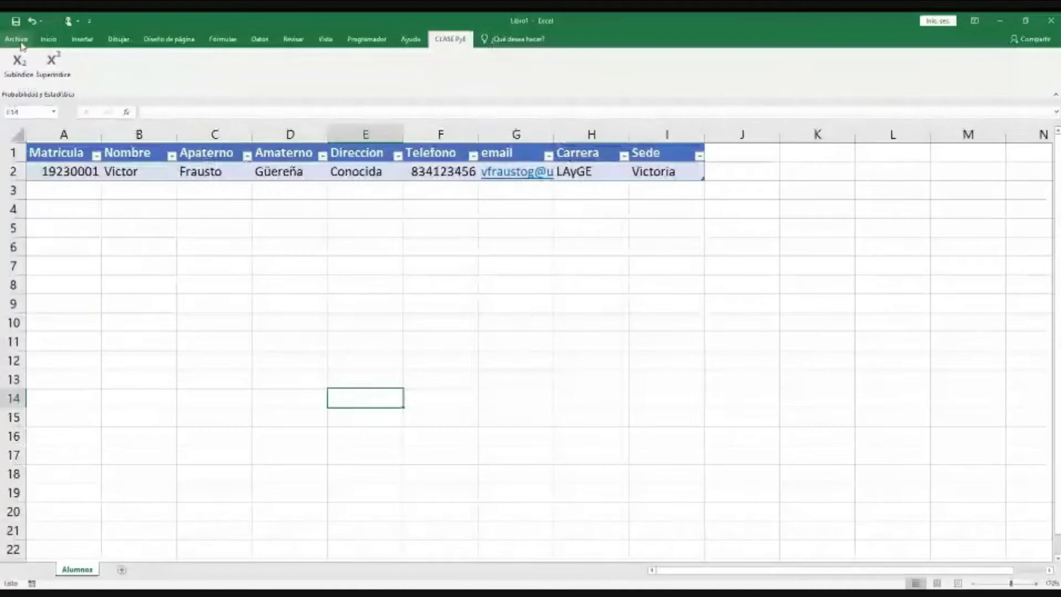
click(17, 39)
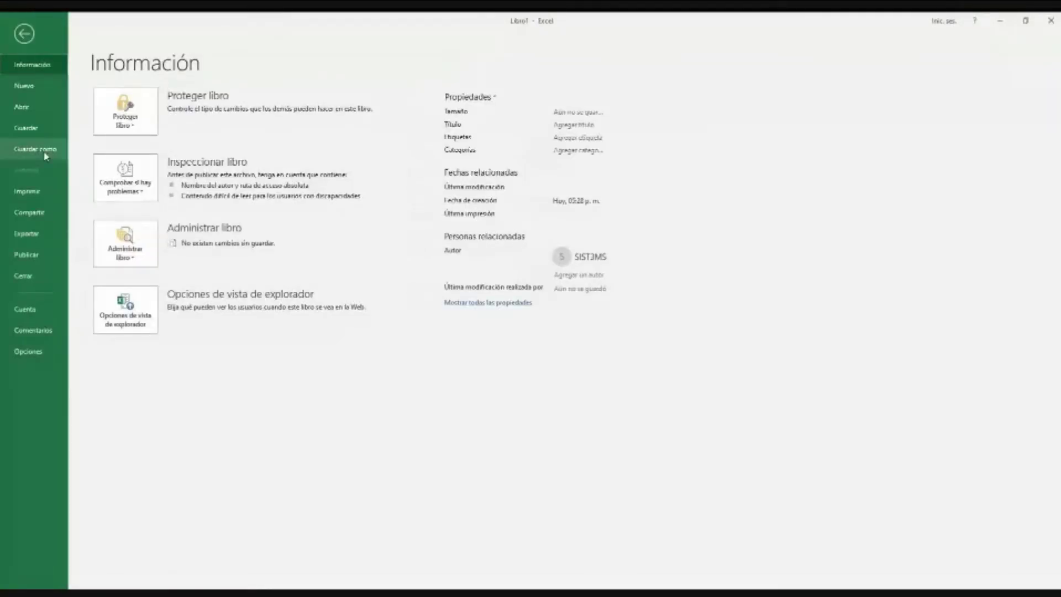
Step: Open Opciones de Excel and go to Personalizar cinta de opciones
click(29, 351)
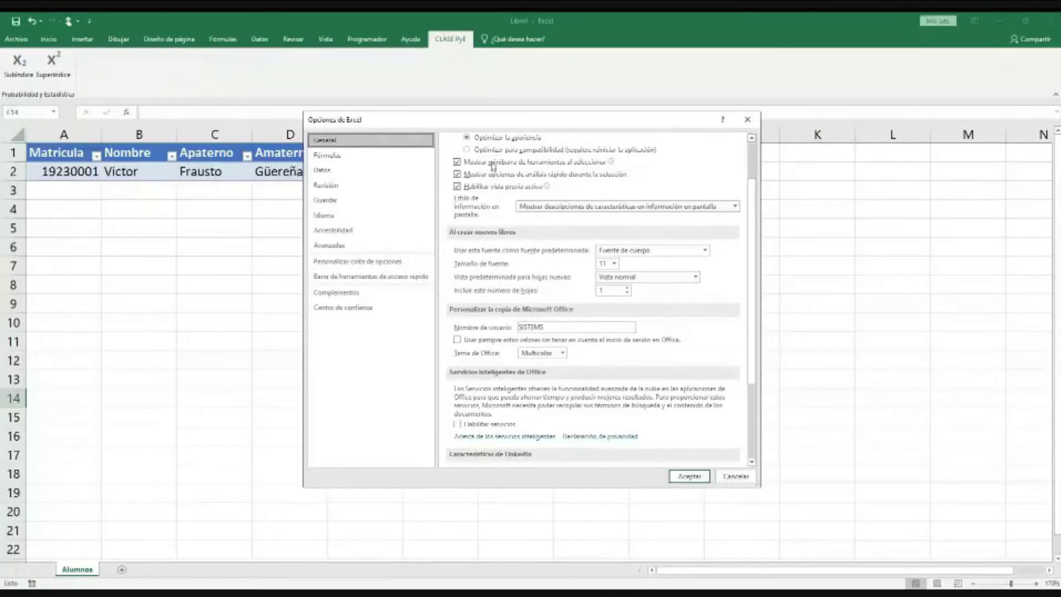
drag(598, 120, 527, 112)
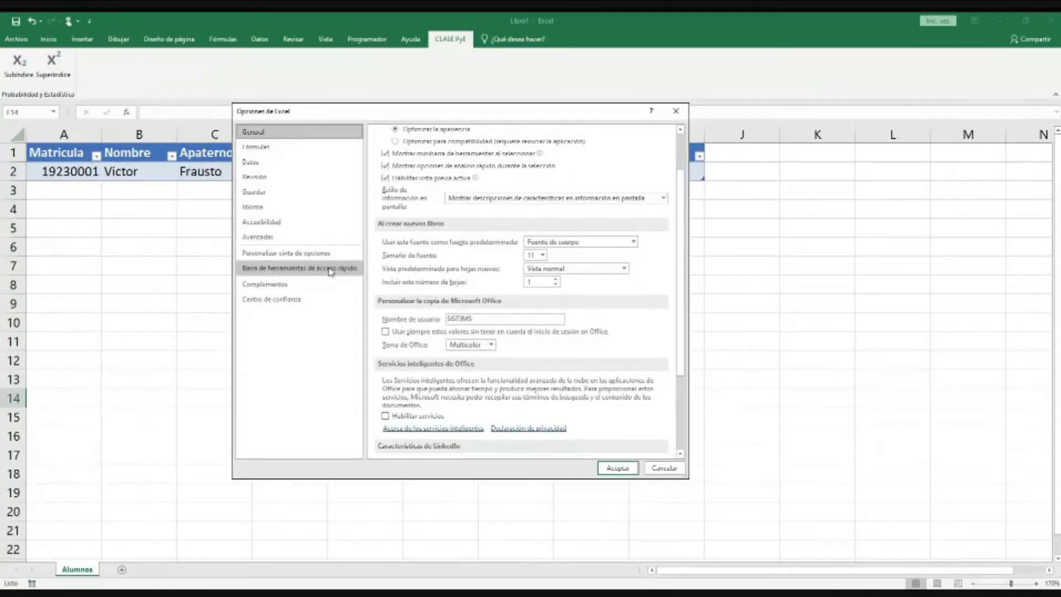
click(288, 252)
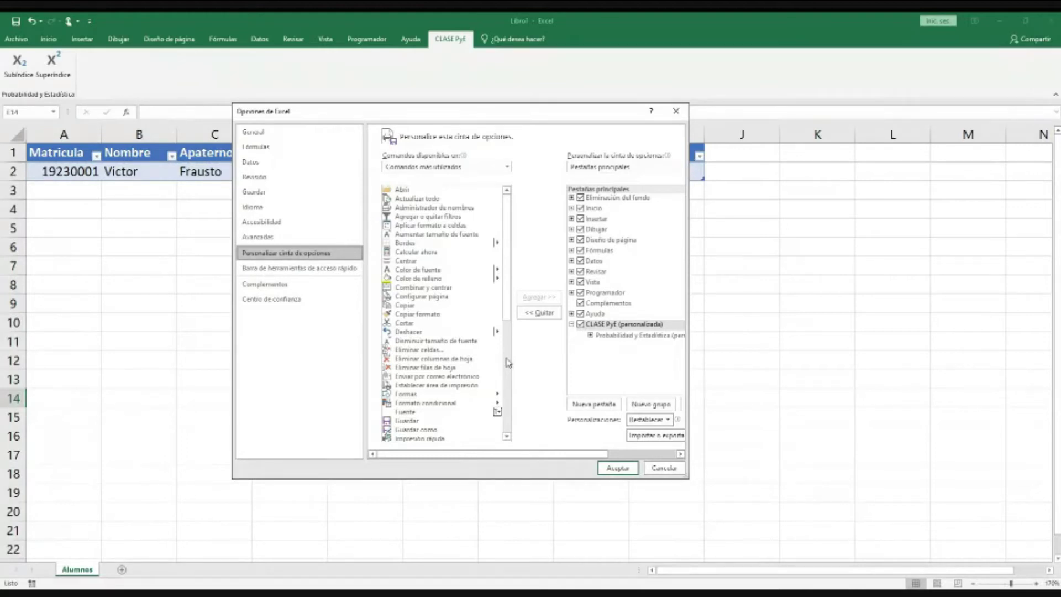
Step: Expand the Probabilidad y Estadística group and list all available commands
click(590, 294)
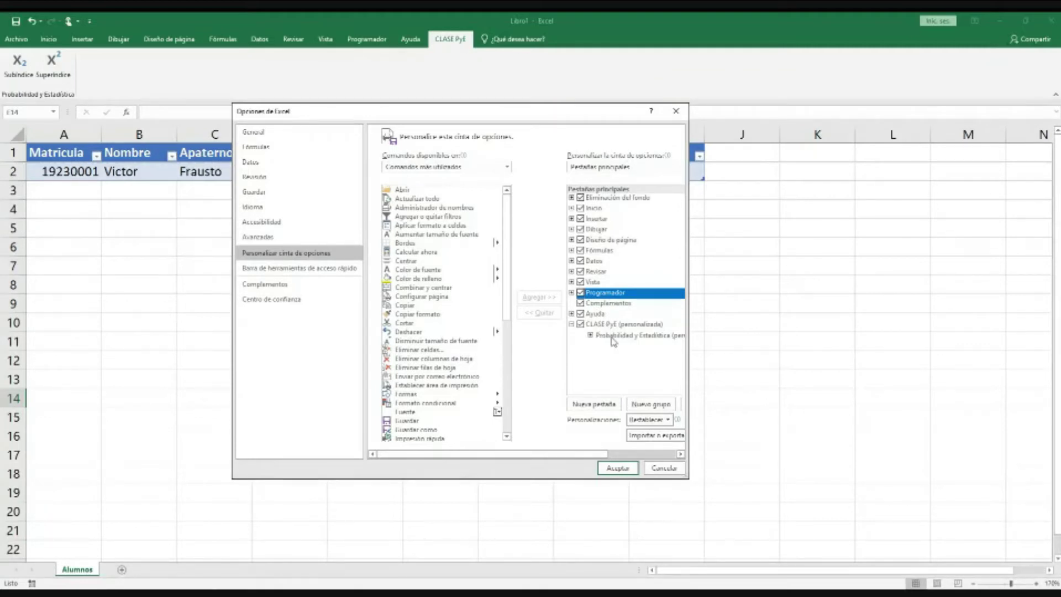
click(591, 335)
click(507, 167)
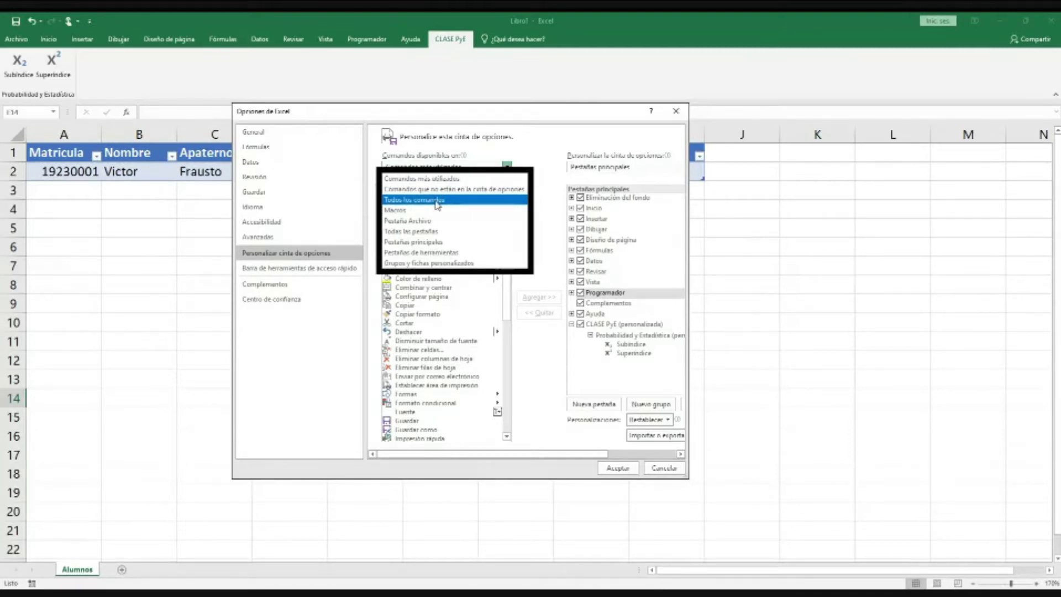
click(438, 203)
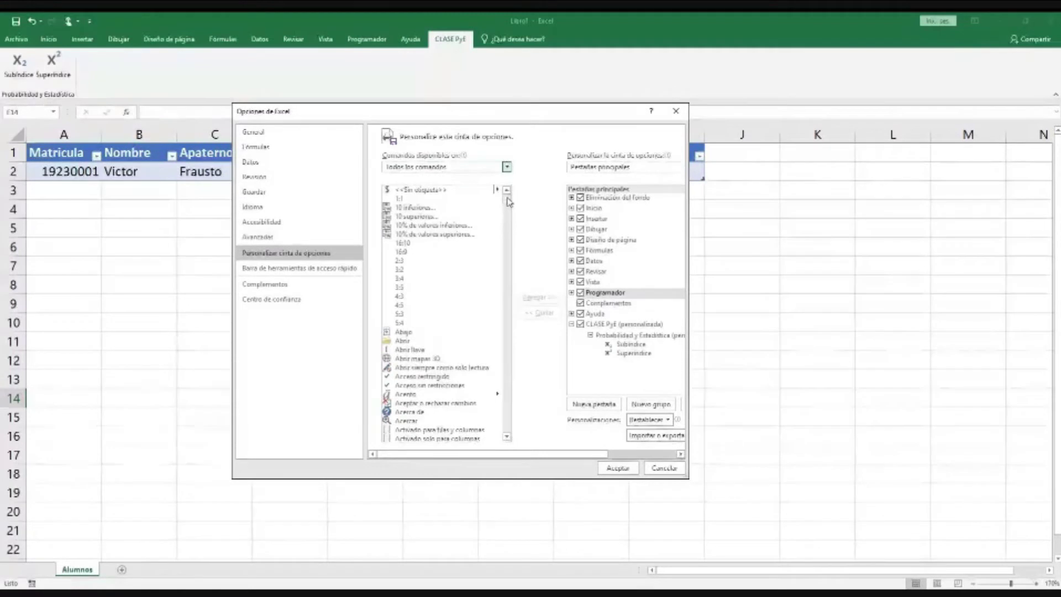
Step: Add Formulario to the Probabilidad y Estadística group and apply with Aceptar
drag(510, 201, 505, 310)
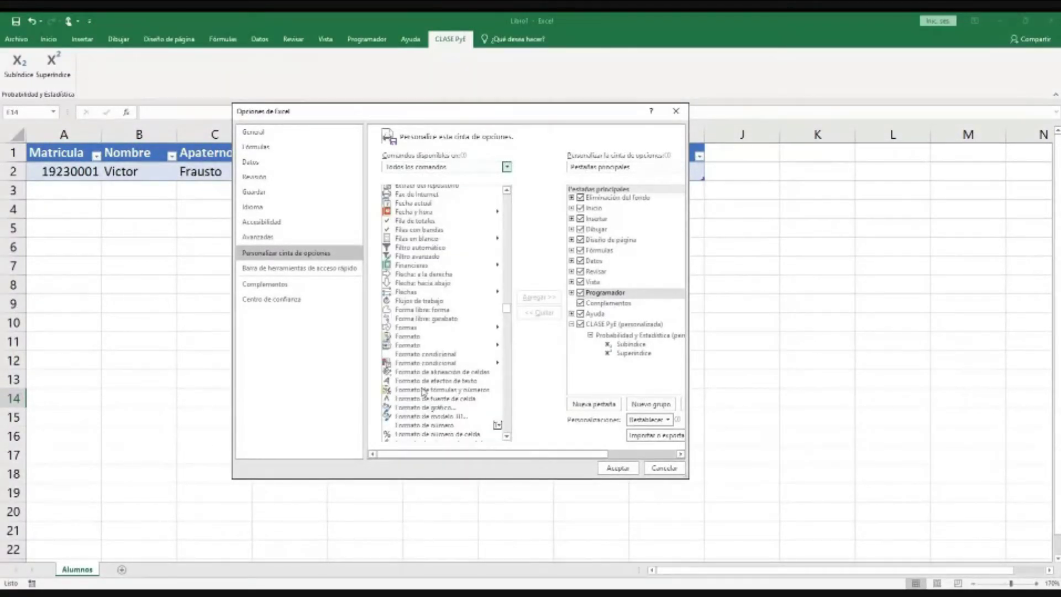
scroll(423, 392, down, 4)
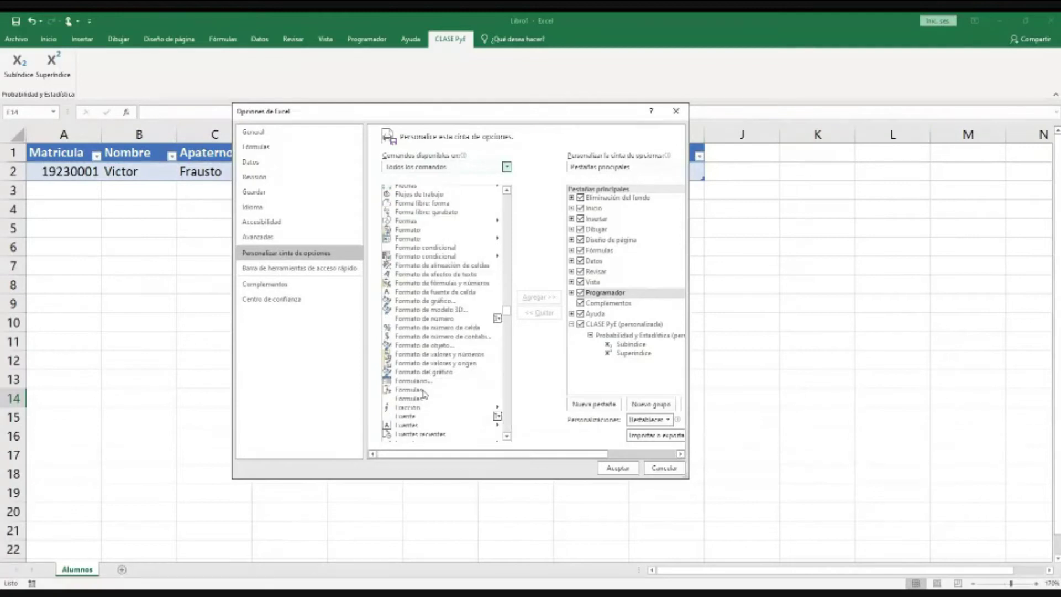
click(415, 381)
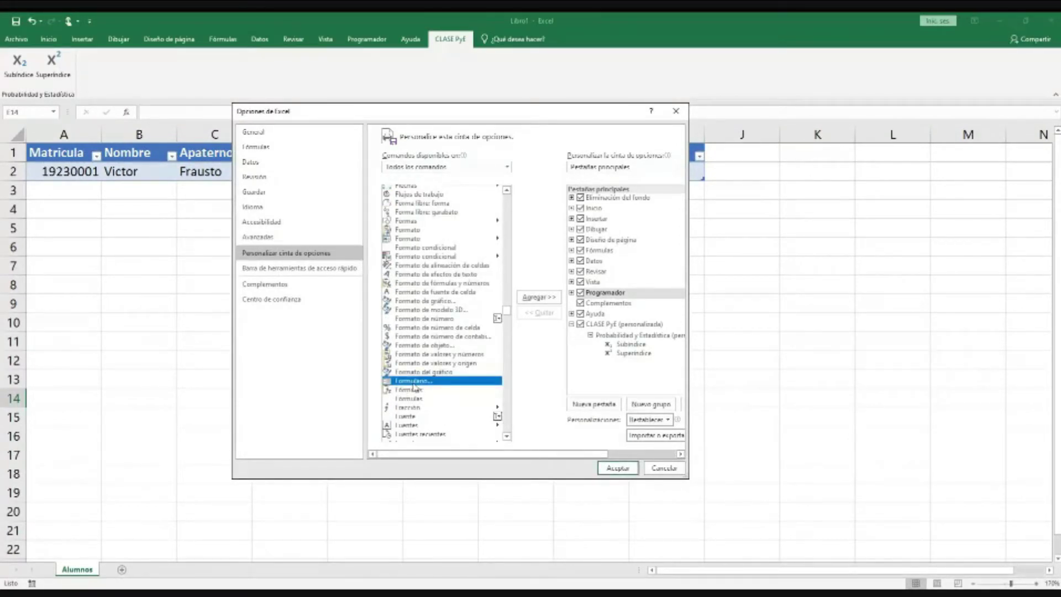
click(618, 336)
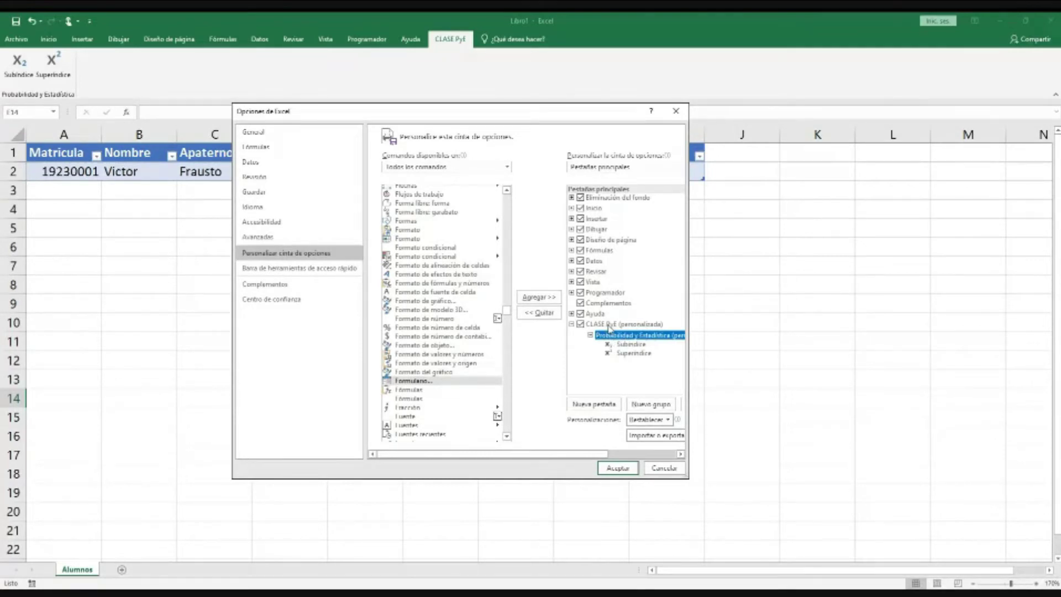
click(425, 381)
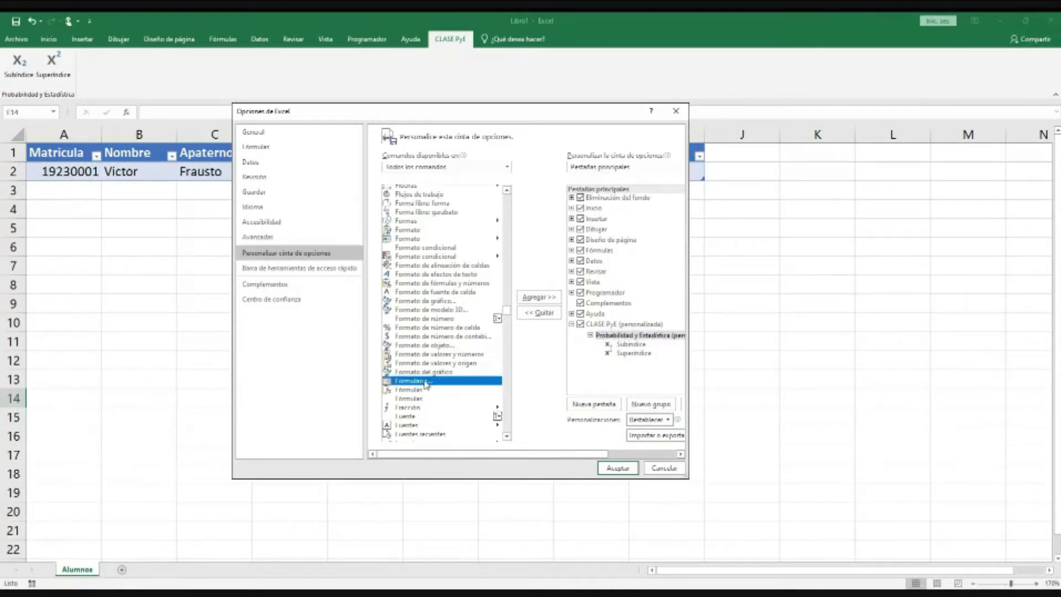
click(608, 336)
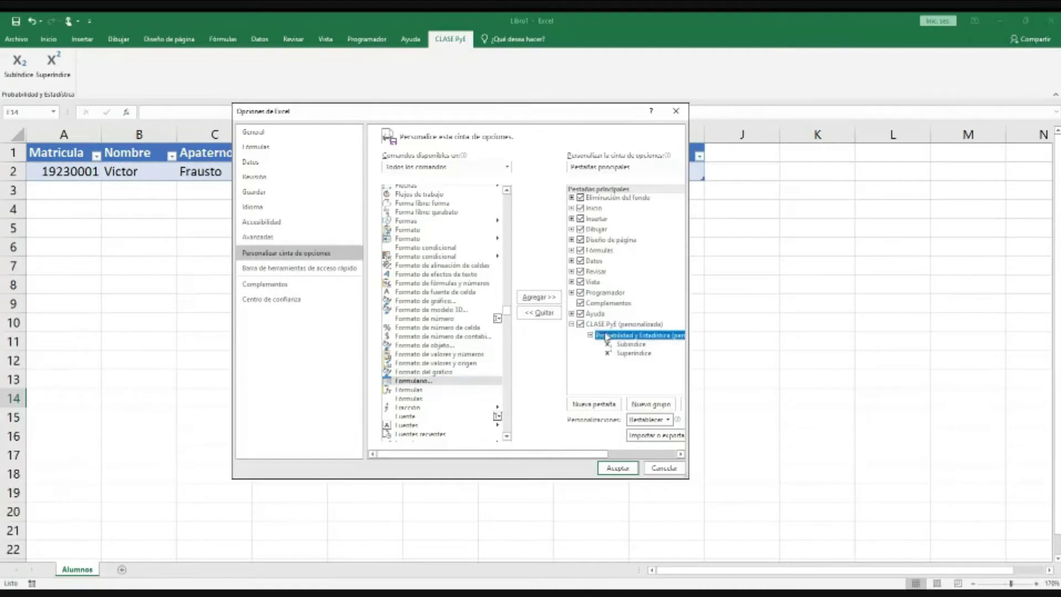
click(553, 300)
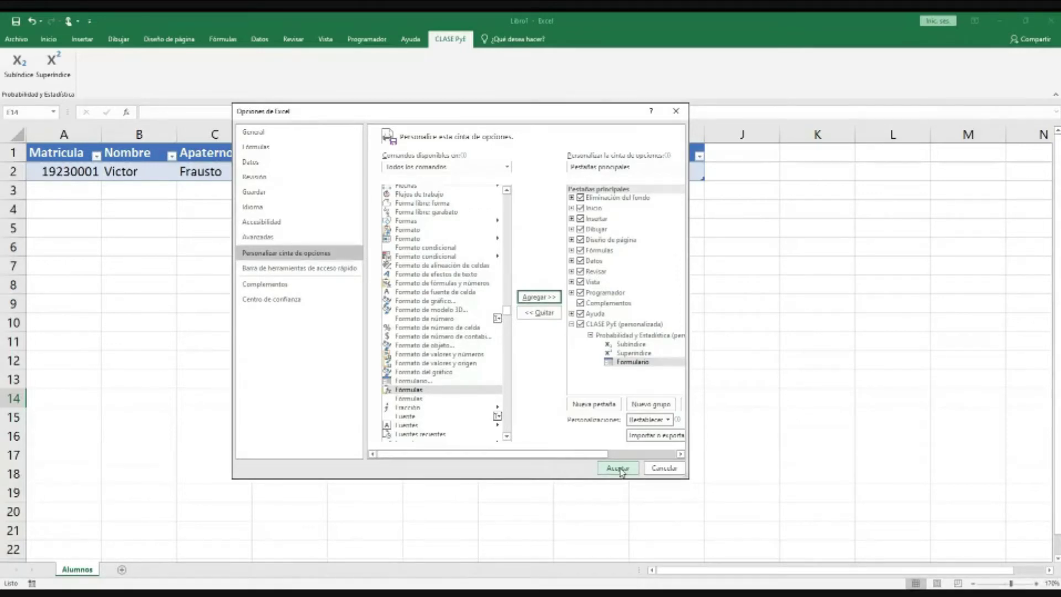
click(618, 468)
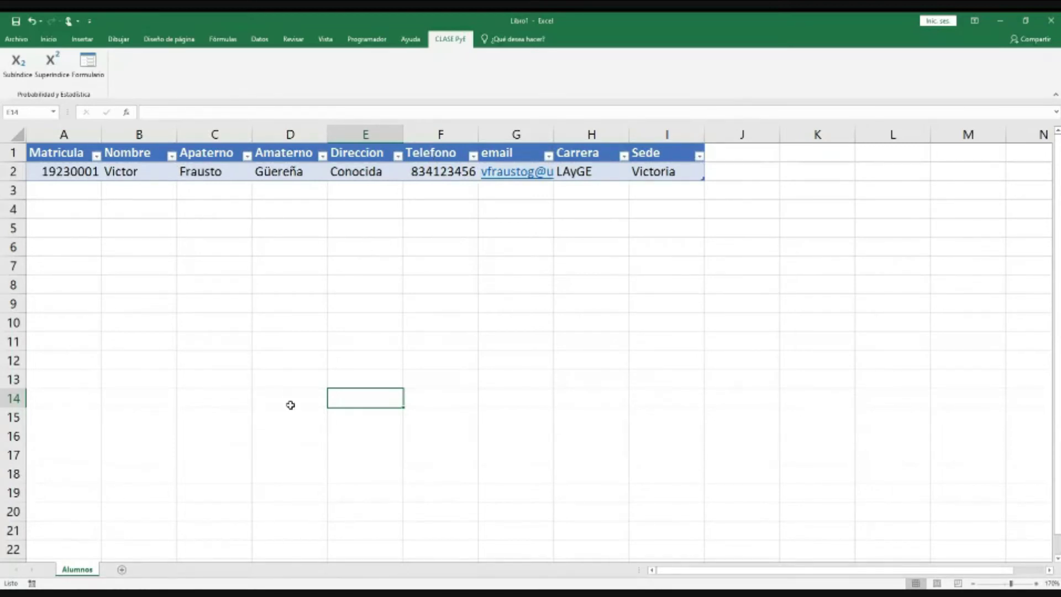
click(294, 379)
click(382, 353)
click(294, 364)
click(296, 401)
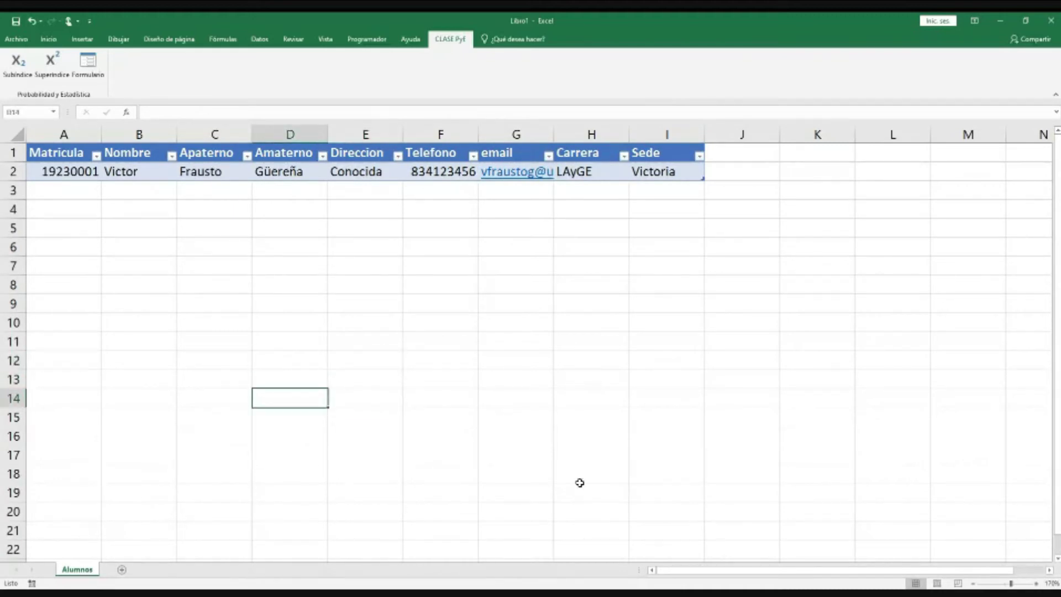
click(91, 66)
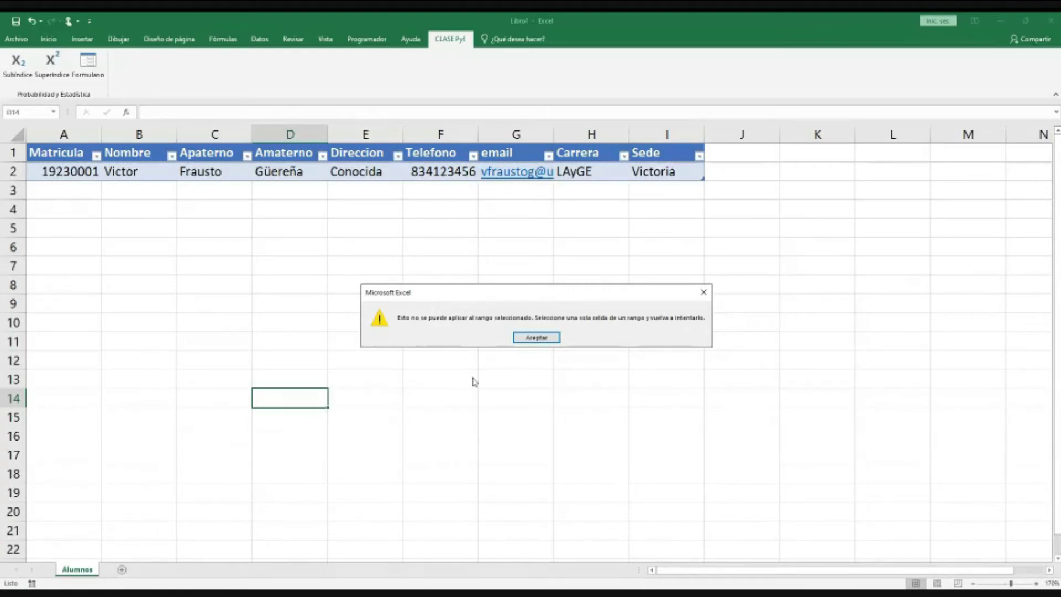
click(533, 337)
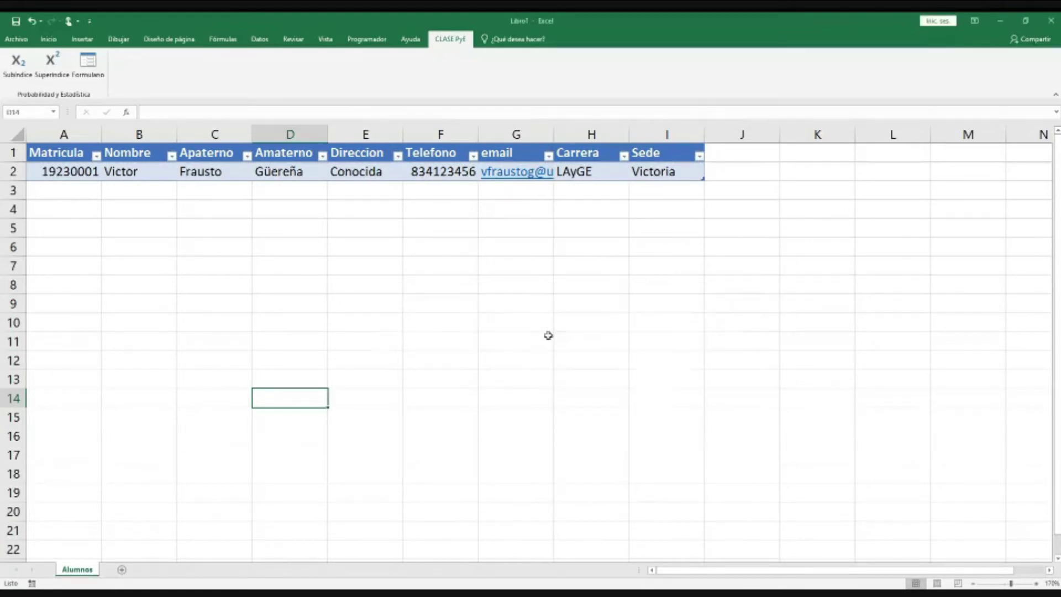
click(336, 383)
click(315, 360)
Step: With C2 selected in the table, open Formulario and place the form beside the table
click(355, 341)
click(296, 325)
click(349, 302)
click(306, 281)
click(351, 265)
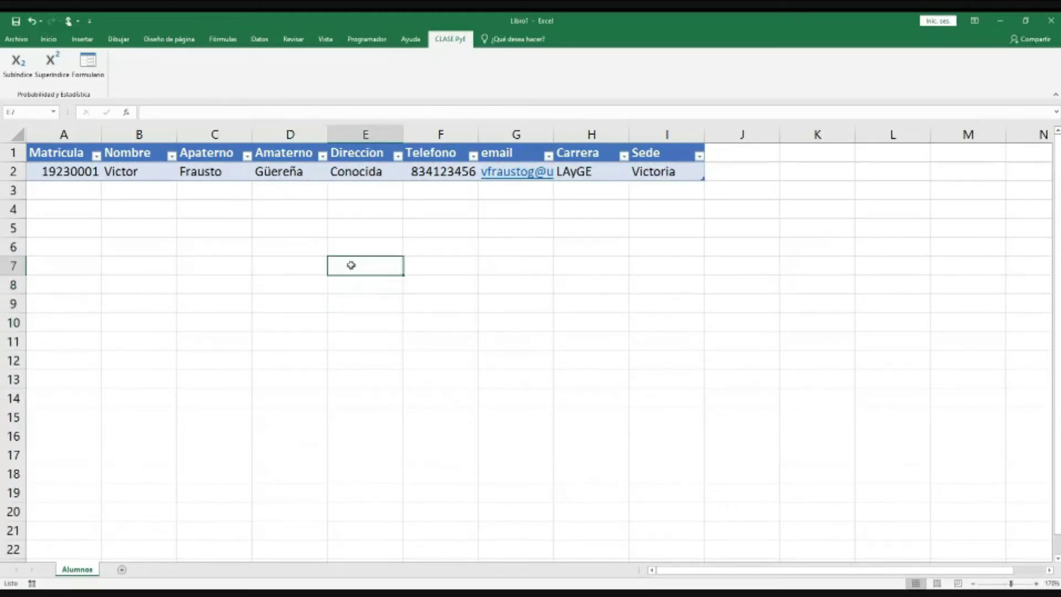
click(302, 240)
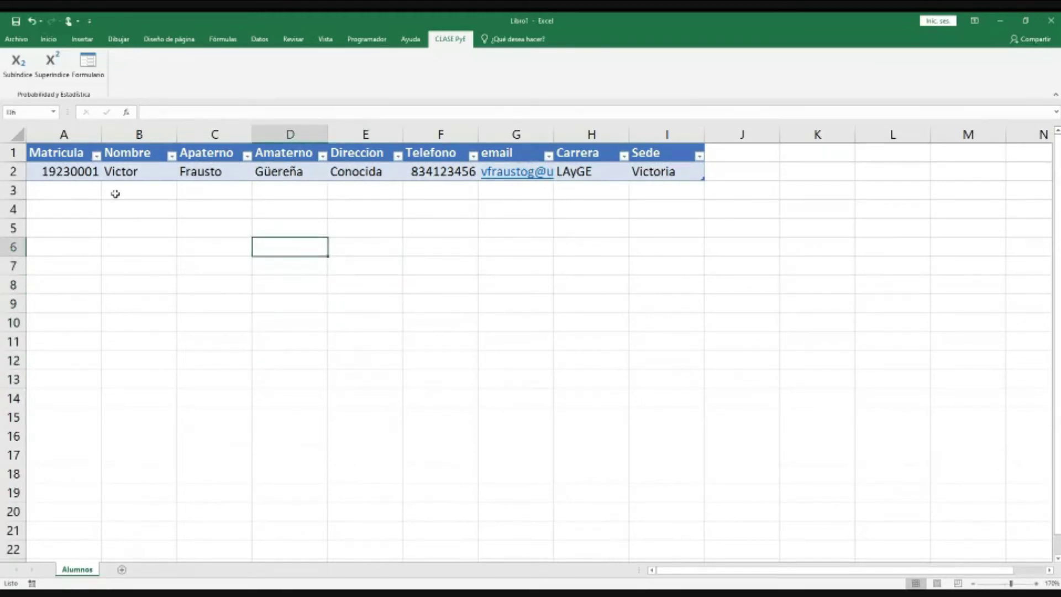
click(73, 172)
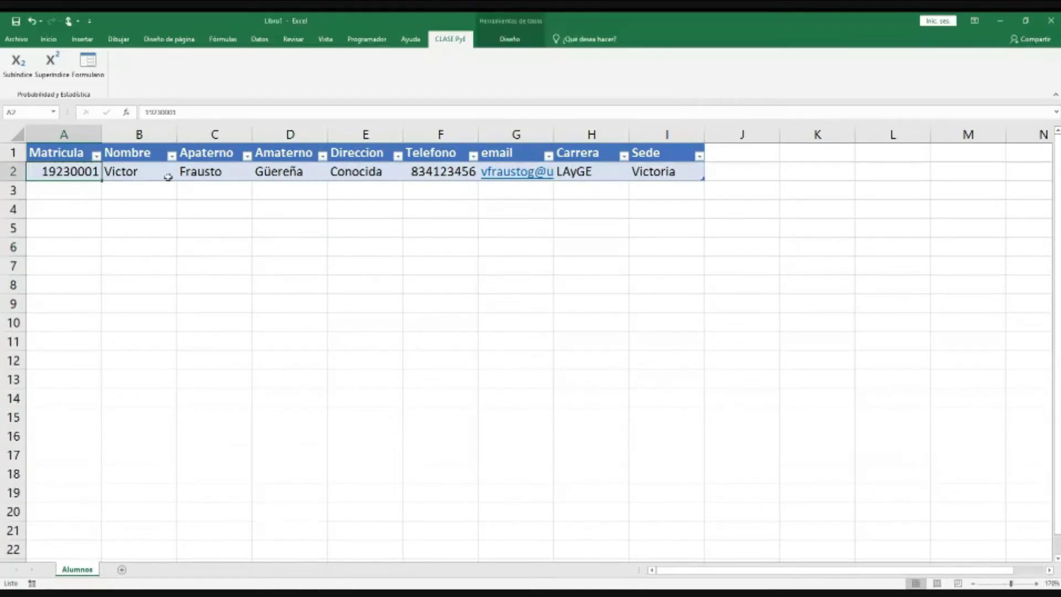
click(206, 174)
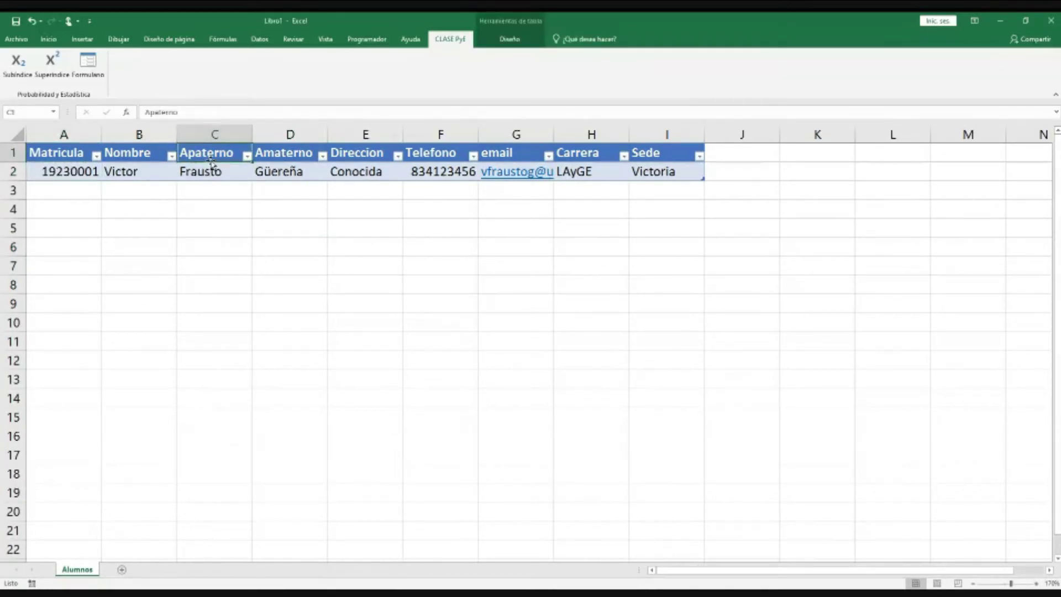
click(279, 172)
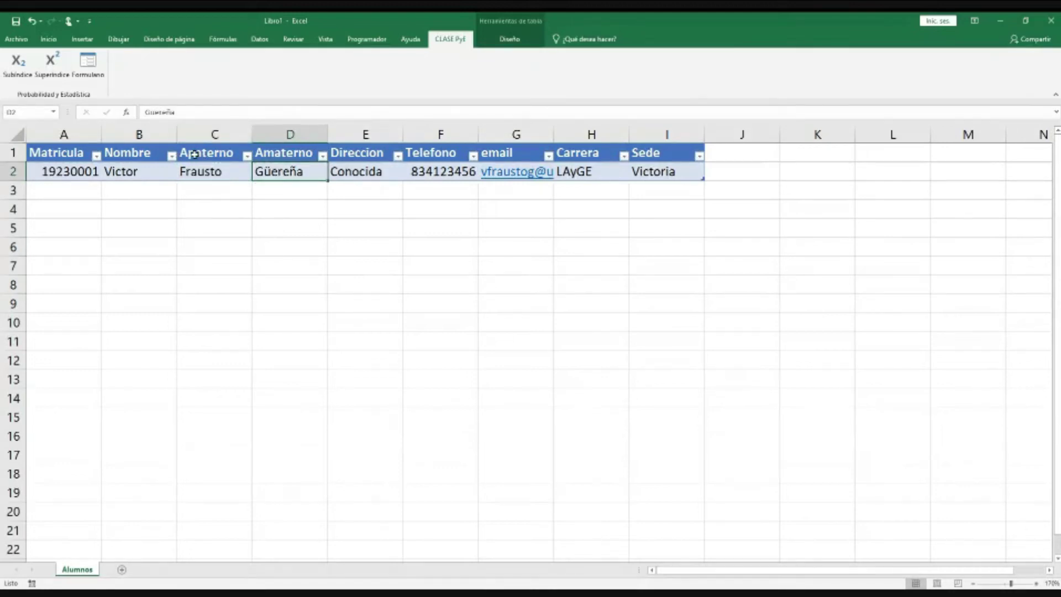
click(194, 173)
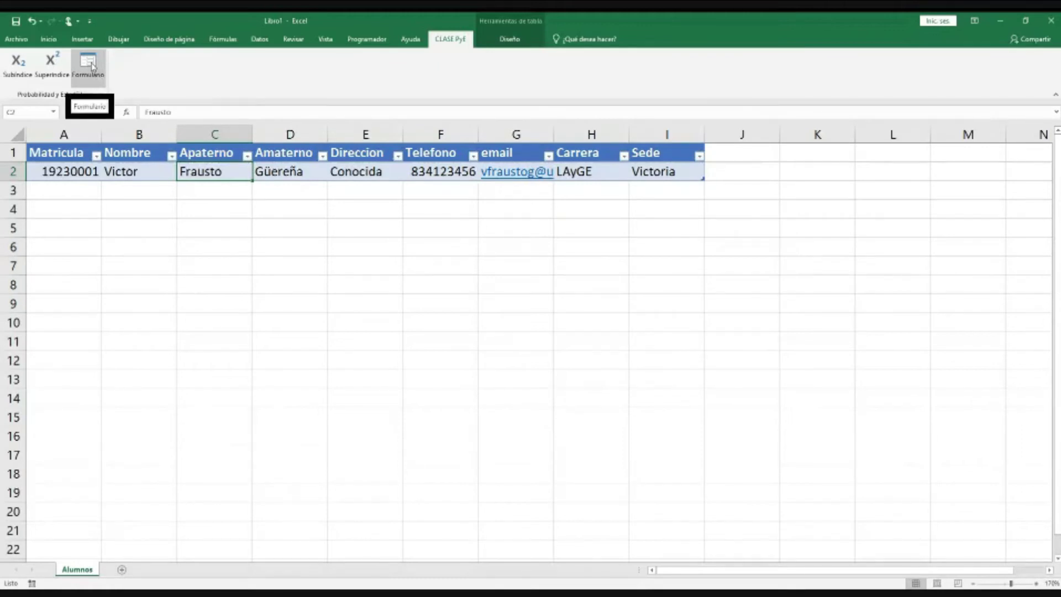
click(90, 64)
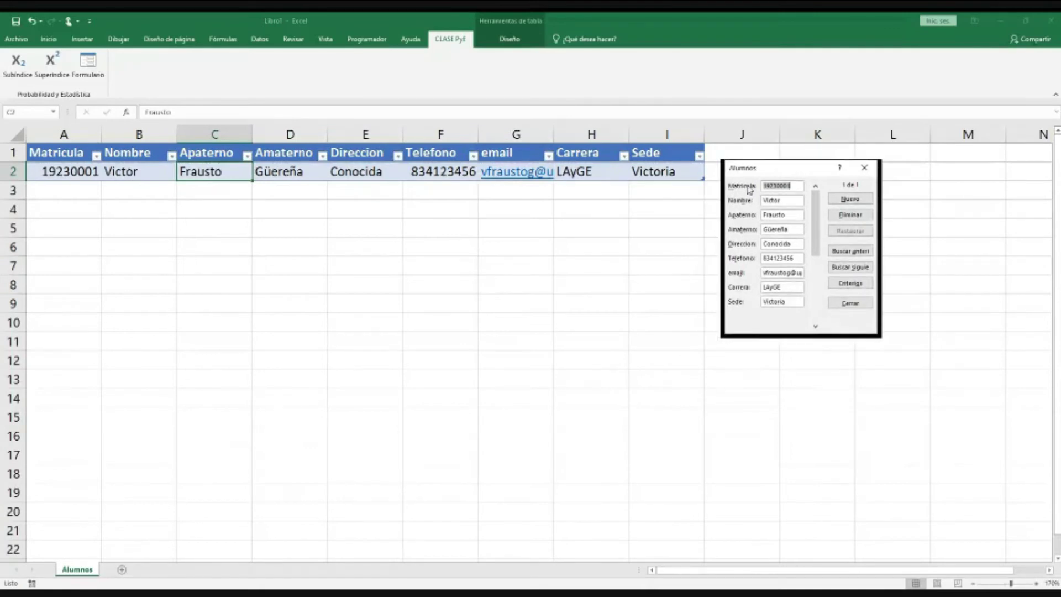
drag(767, 172, 755, 158)
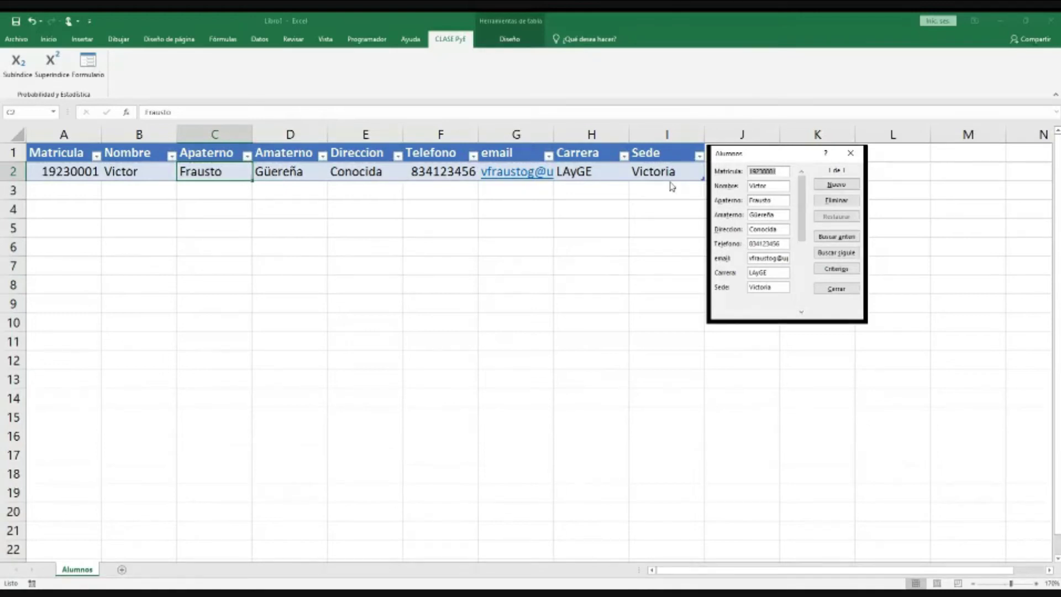
click(835, 185)
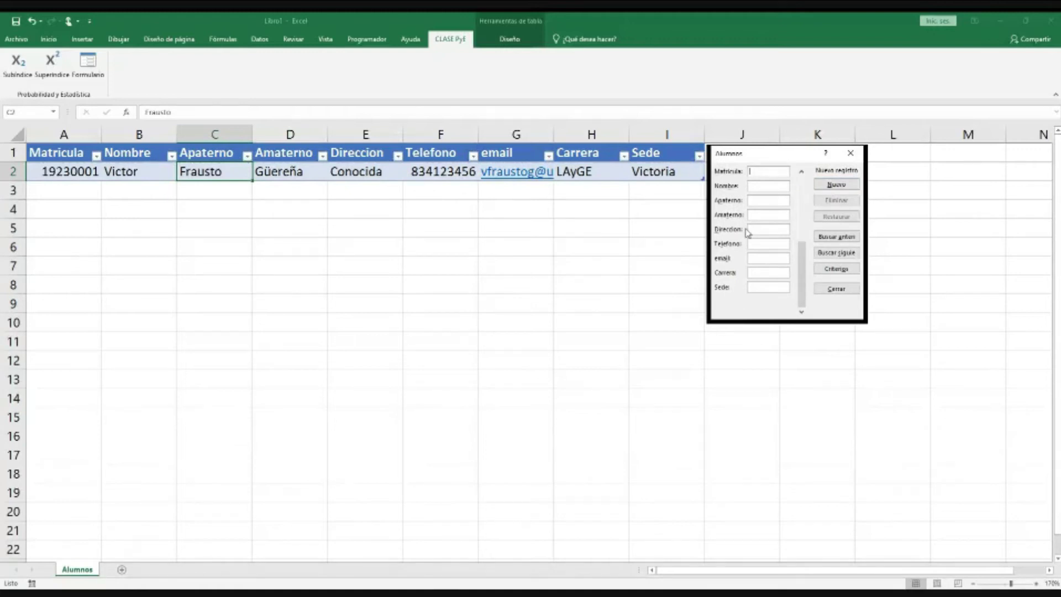
text(1923)
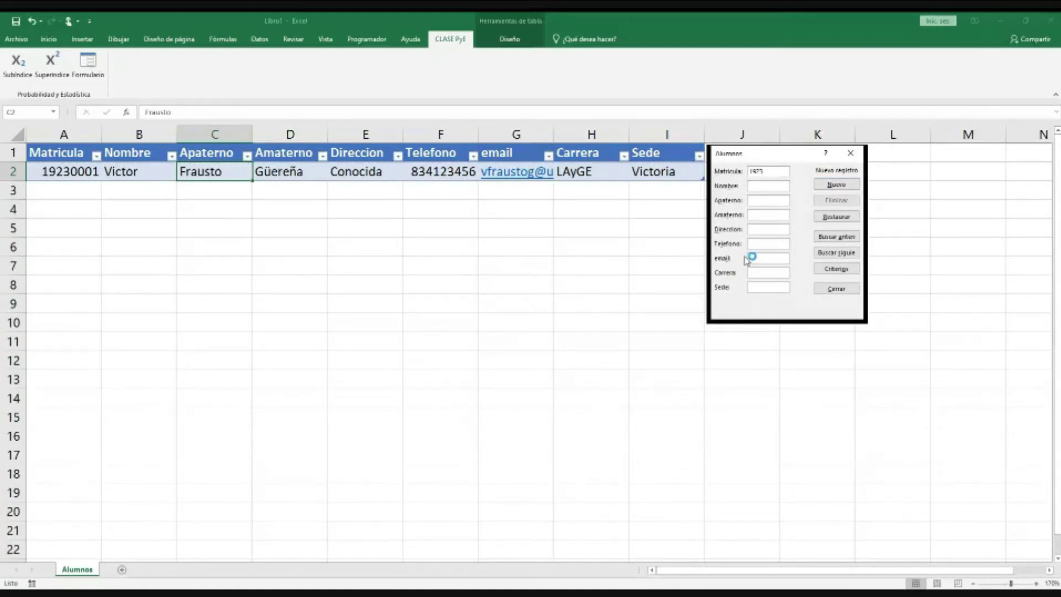
text(0002)
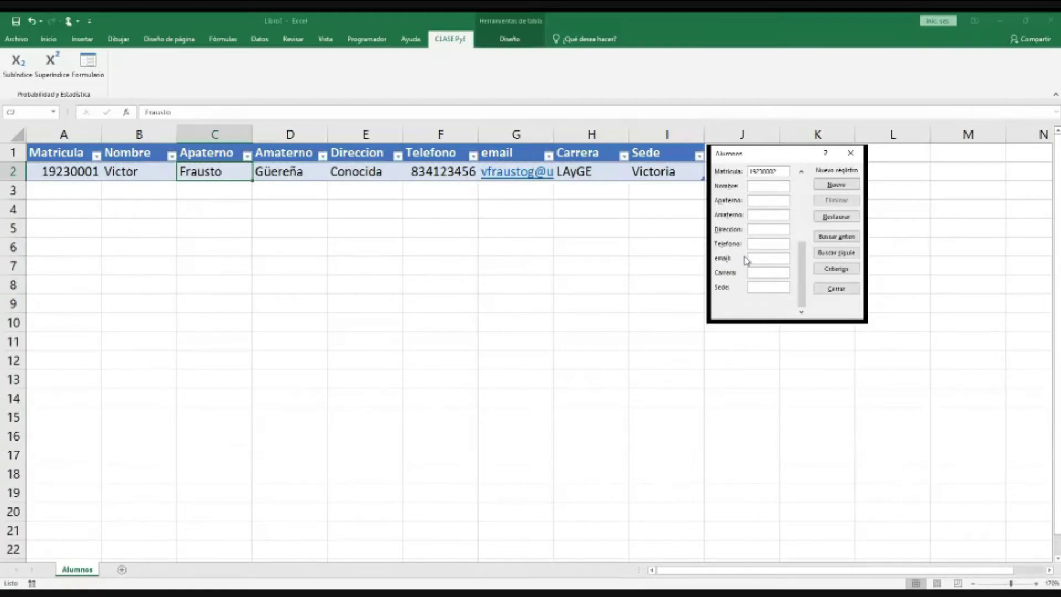
key(Tab)
text(Fulanito)
key(BackSpace)
key(BackSpace)
text(to)
key(Tab)
text(De Ta)
text(P)
text(ara)
text( C)
text(ual)
text(Por a)
text(hi)
key(Tab)
text(123456)
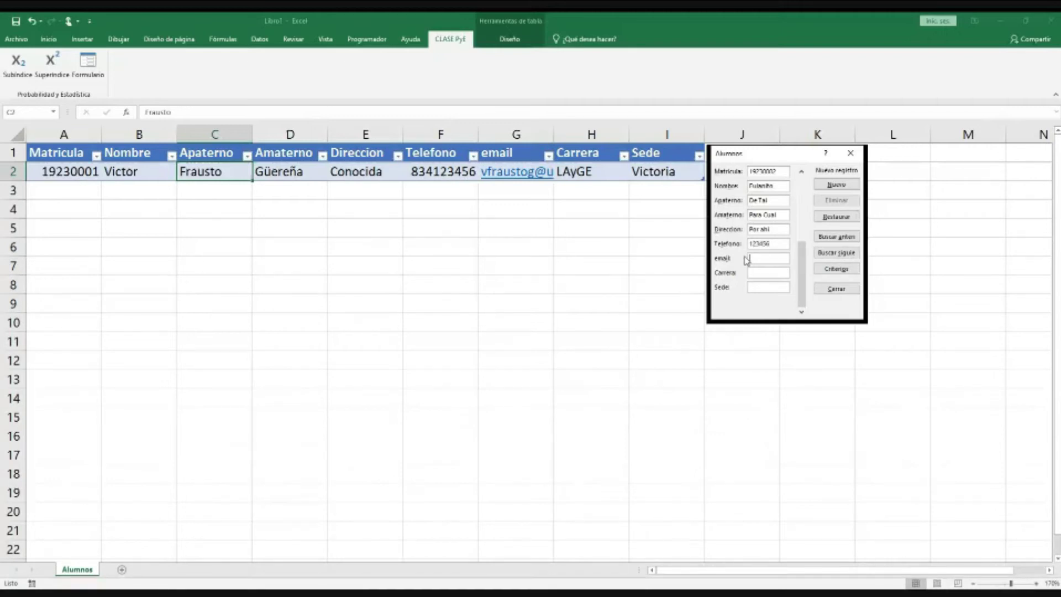
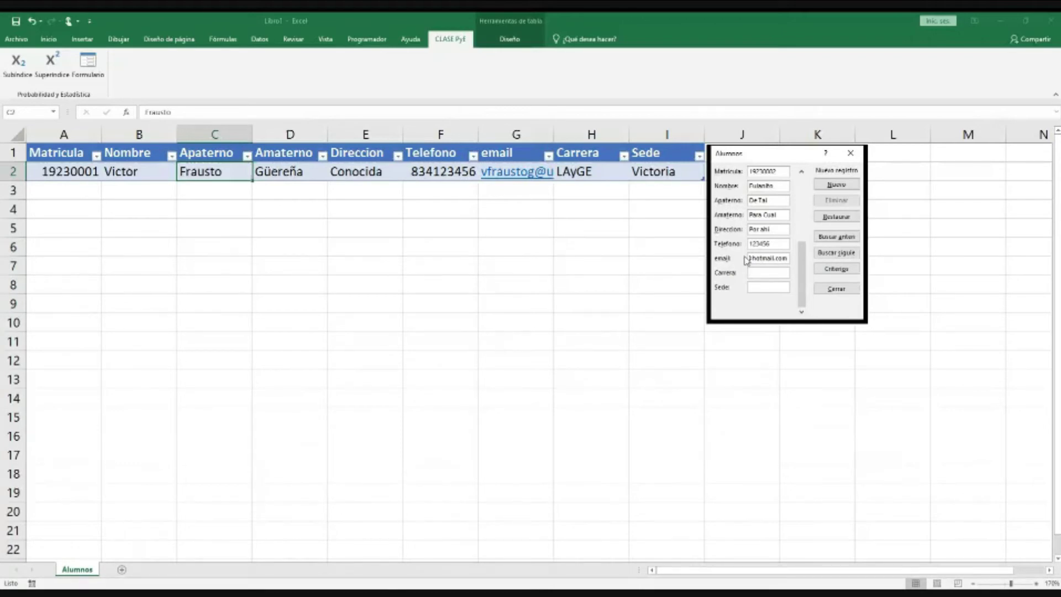
text(IT)
text(Jaumave)
click(841, 187)
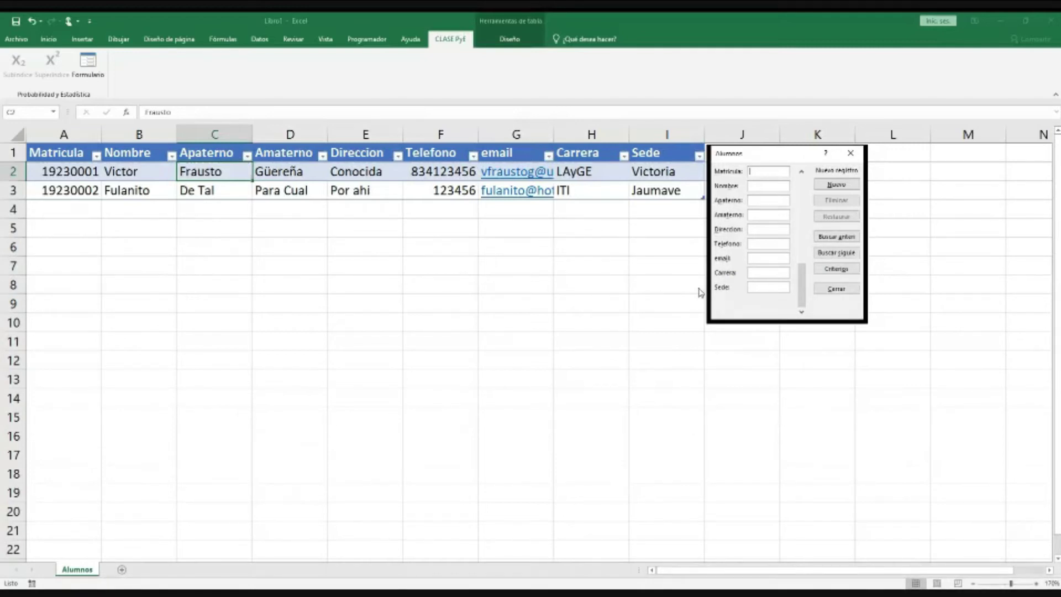
Step: Add a third test record, Matricula 19230003 with placeholder 'aaa' values, as row 4
text(19230003)
key(Tab)
text(aaaaf)
key(Tab)
text(aaaa)
key(Tab)
text(aaa)
key(Tab)
text(aaa)
key(Tab)
text(aaa)
key(Tab)
text(aaa	aaa)
key(Tab)
text(aaa)
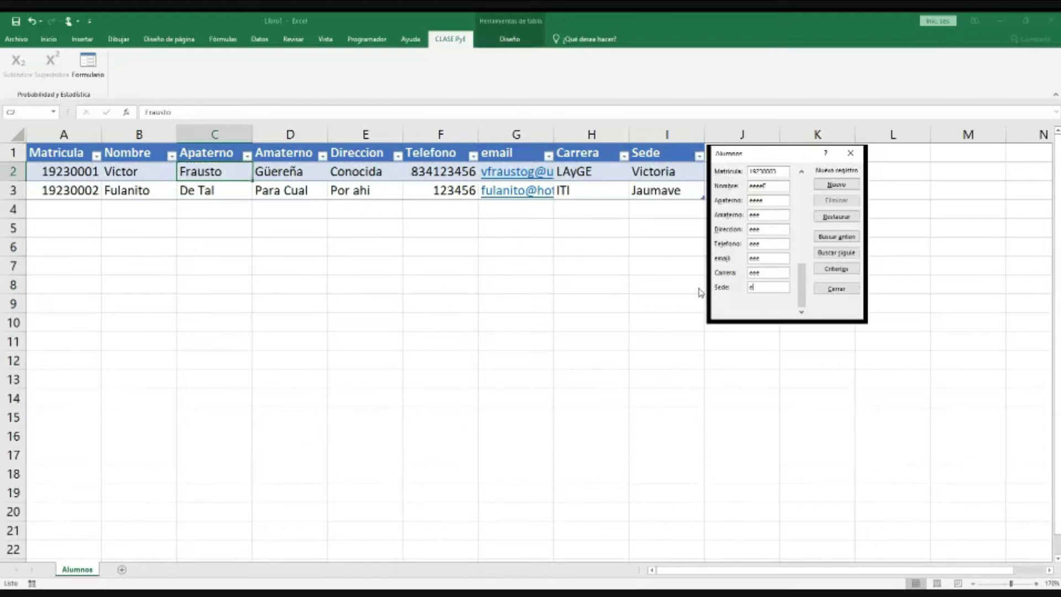
click(838, 184)
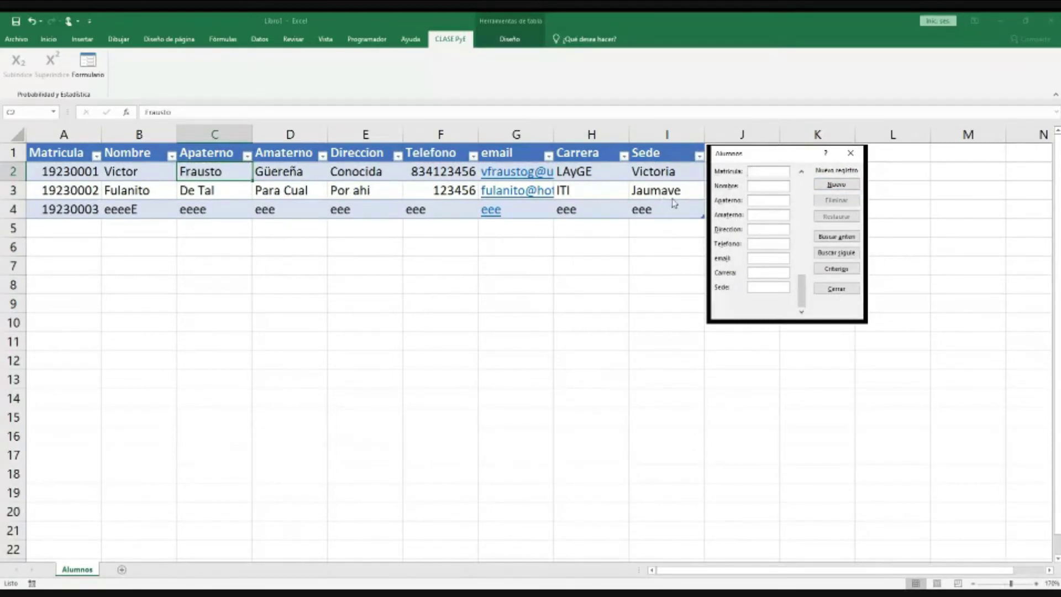
Step: Close the data form and widen email column G to fit the addresses
drag(722, 155, 738, 155)
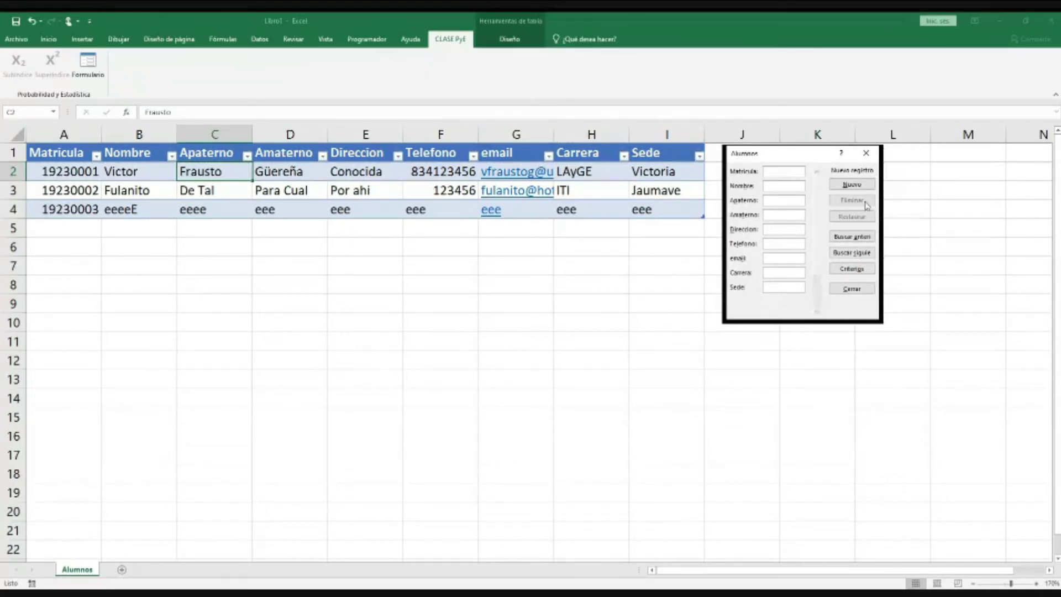
click(862, 288)
drag(554, 134, 614, 134)
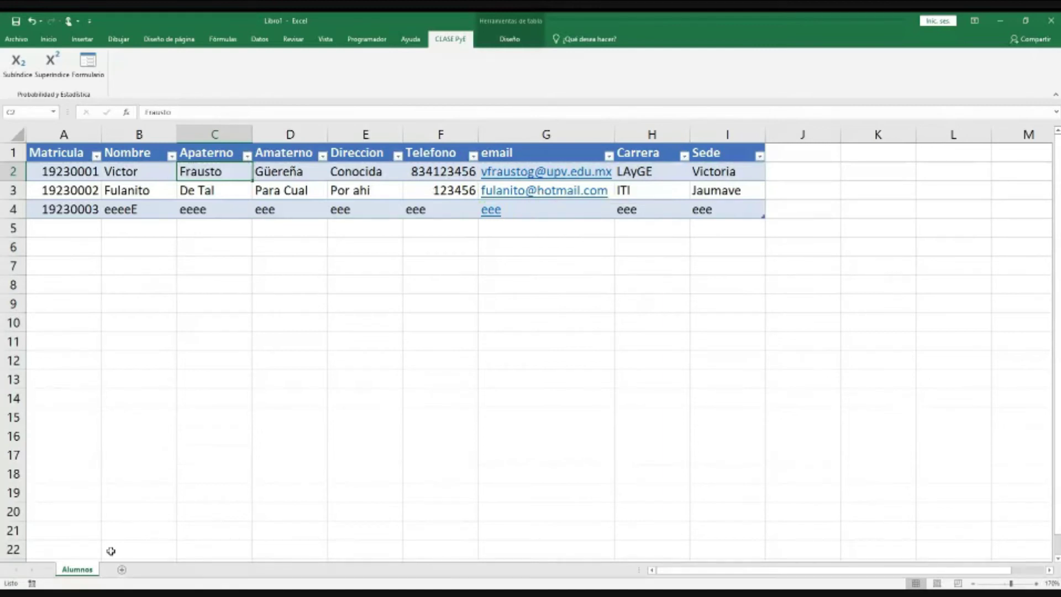
click(90, 67)
drag(776, 154, 836, 151)
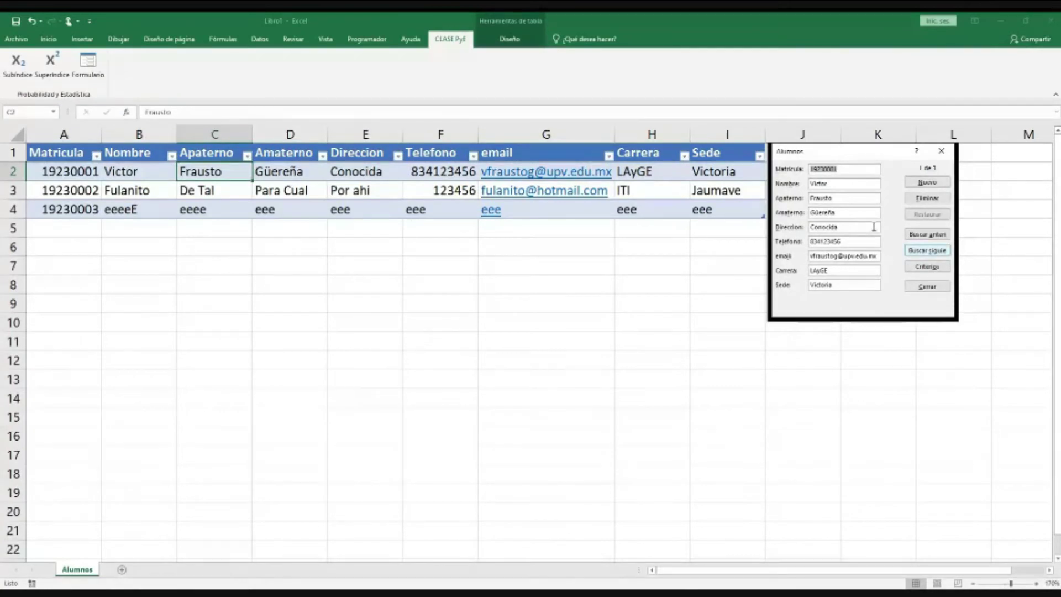
click(933, 236)
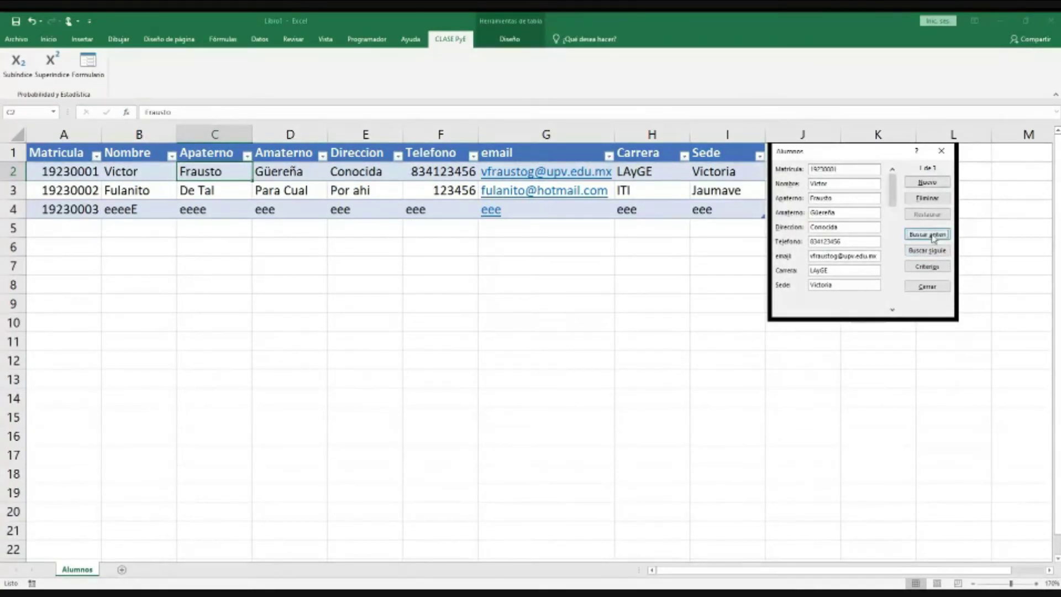
click(934, 252)
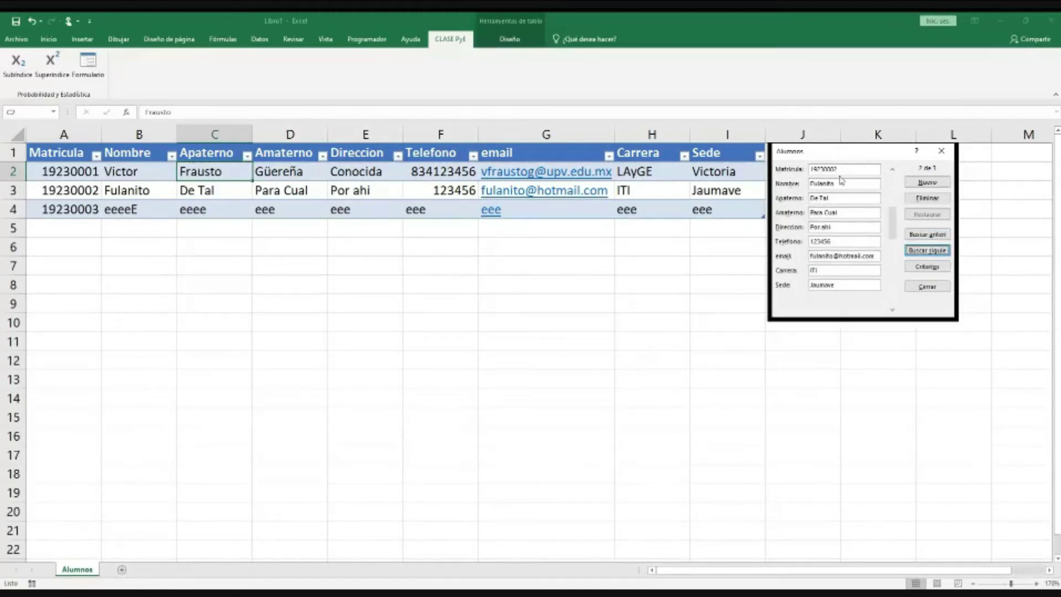
click(934, 253)
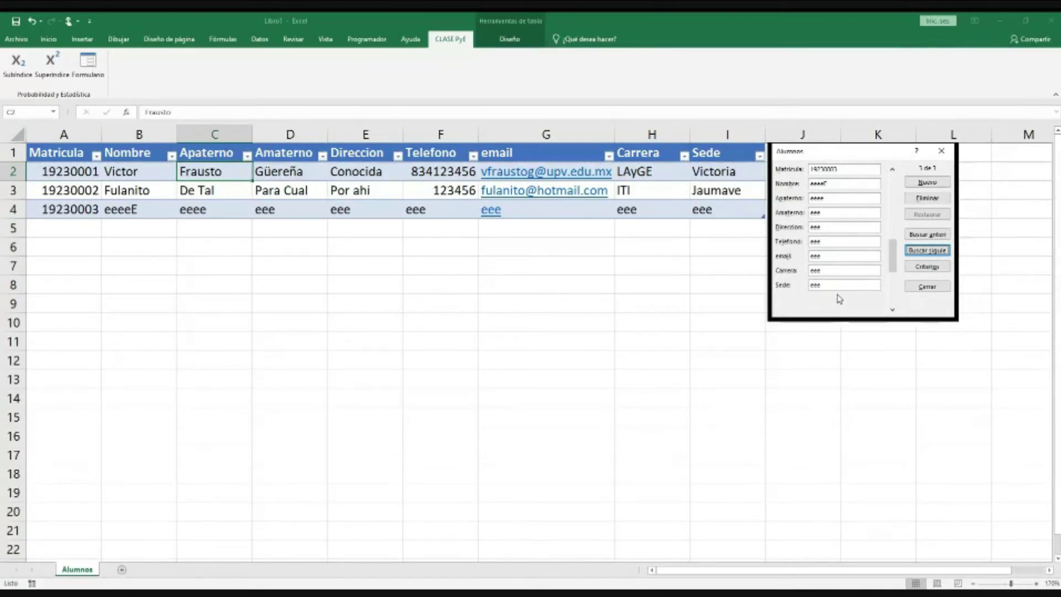
click(927, 267)
Step: Permanently delete the placeholder 19230003 record and move the form beside the table
click(927, 199)
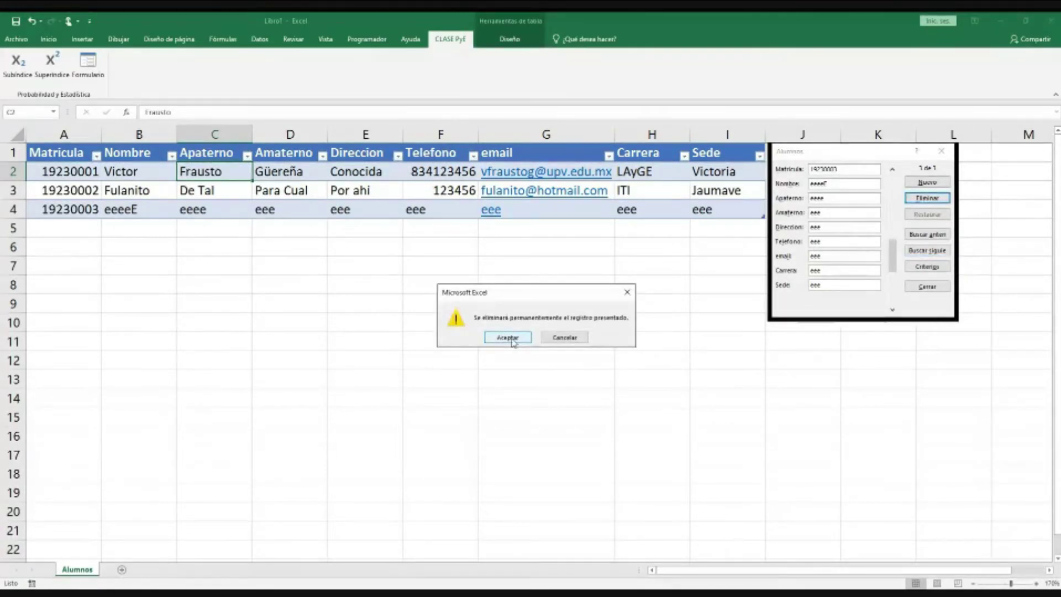
click(508, 338)
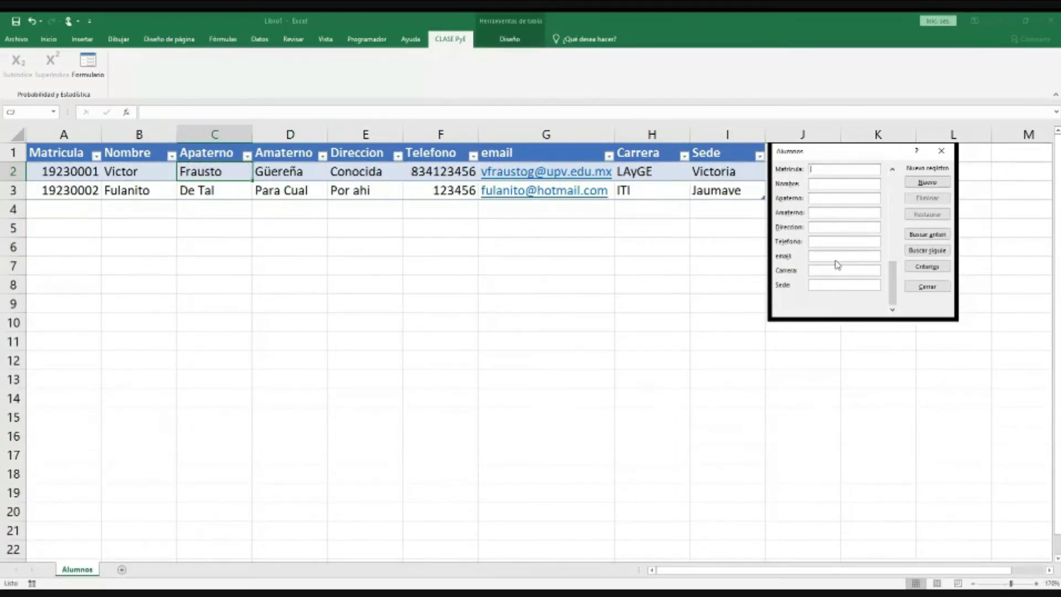
drag(802, 151, 835, 157)
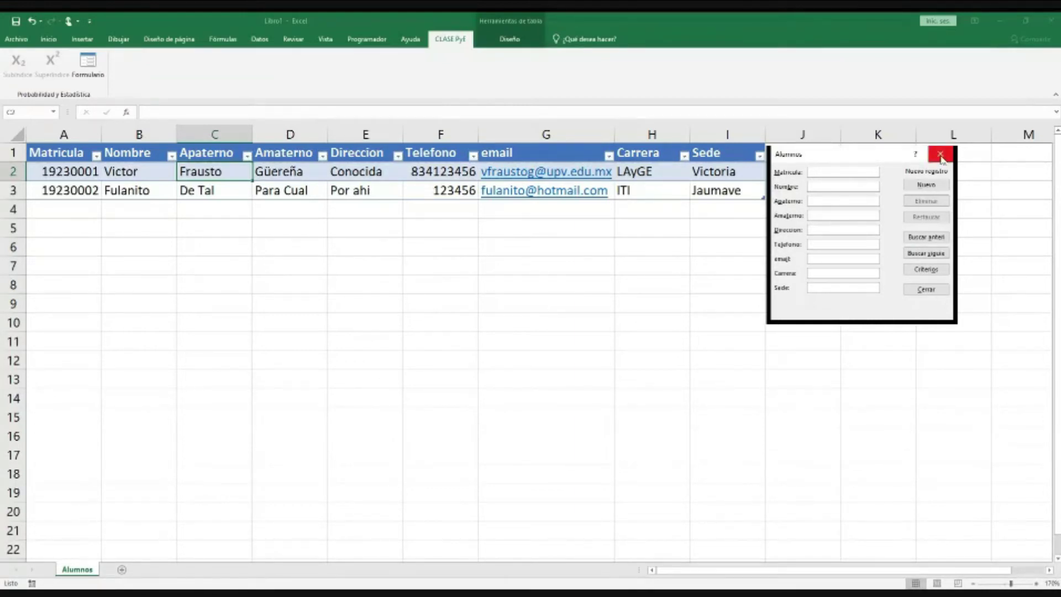
drag(858, 161, 871, 208)
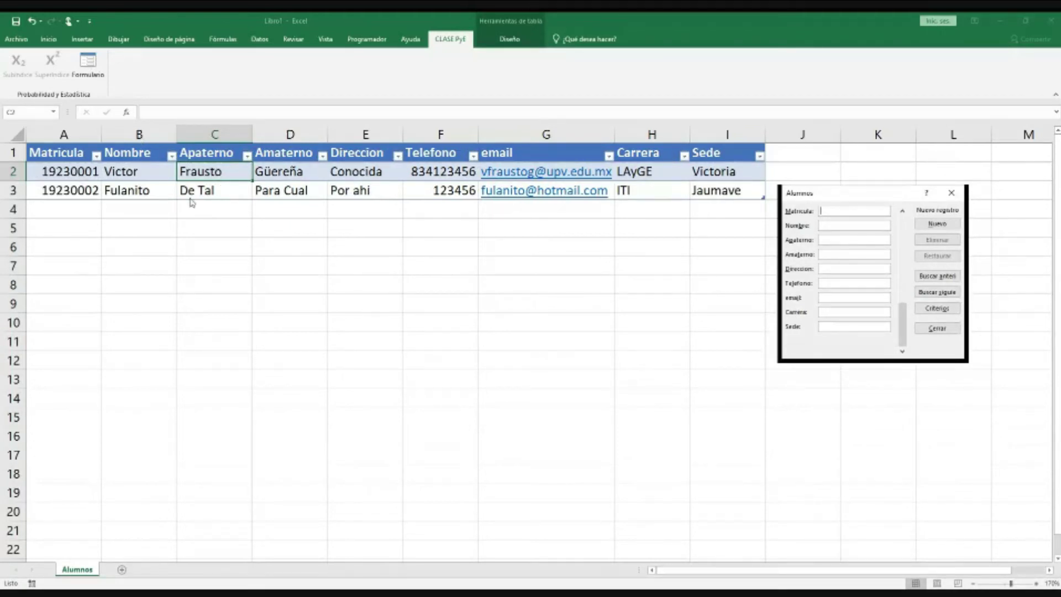
Step: Close the data form and check the Matricula values in A2 and A3
click(951, 192)
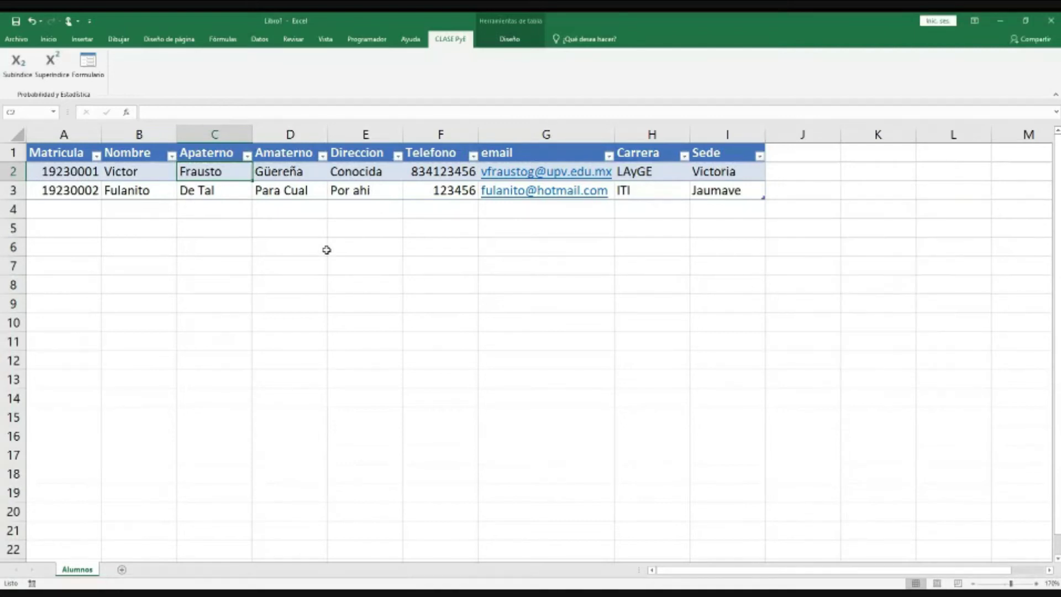
click(198, 173)
click(159, 173)
click(82, 173)
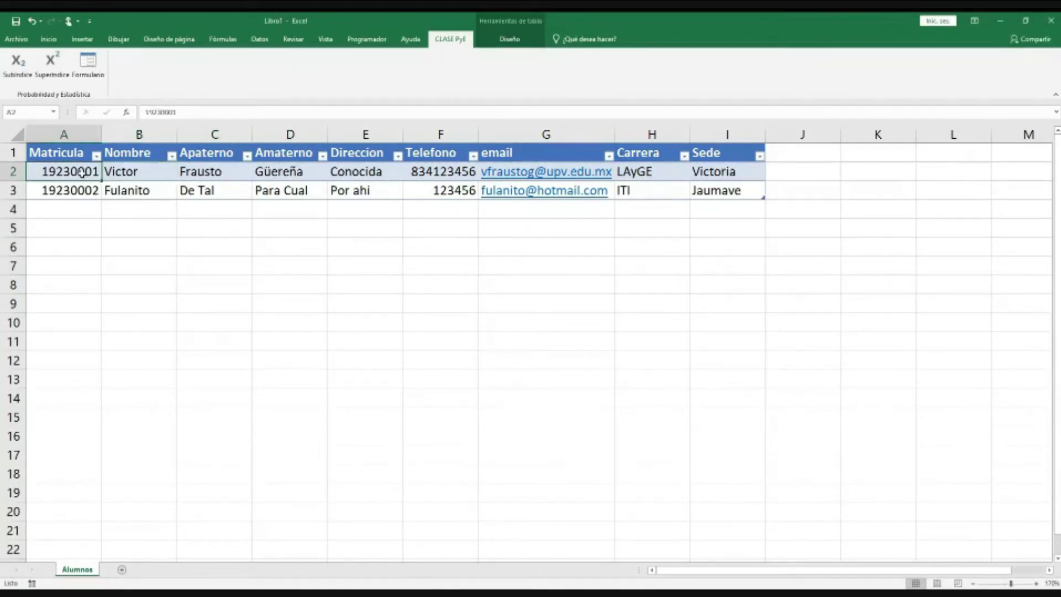
click(82, 192)
Step: Review the two students' cells across columns B to F, ending on empty cell J2
click(133, 191)
click(184, 192)
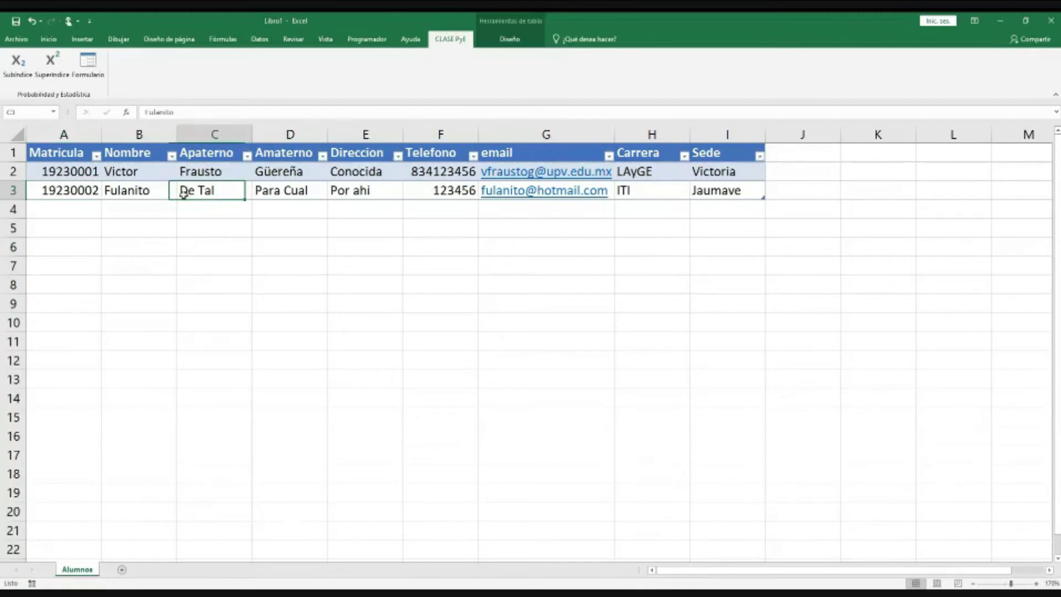
click(293, 191)
click(354, 191)
click(355, 176)
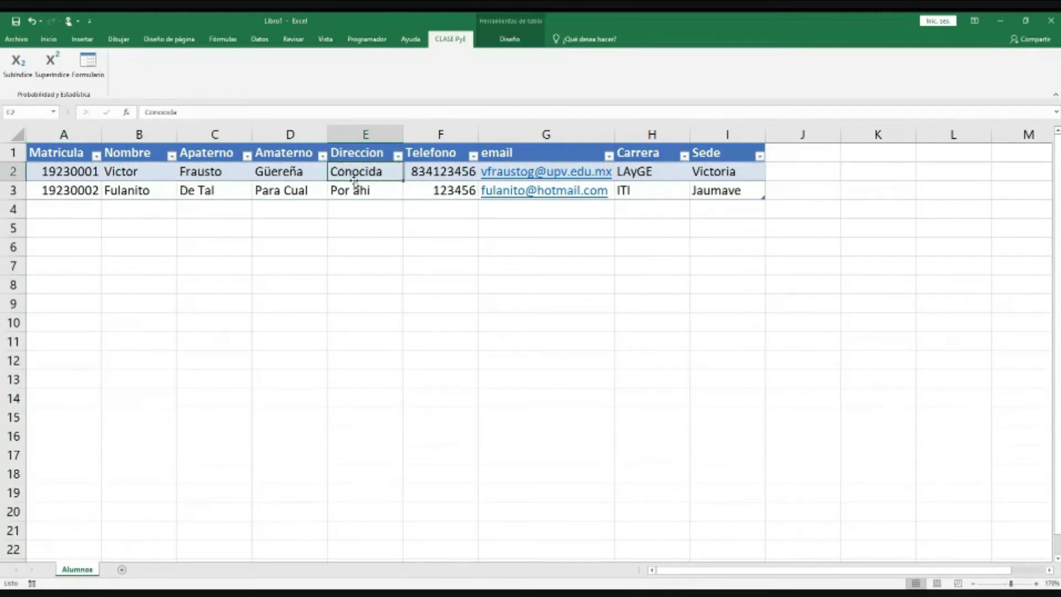
click(429, 175)
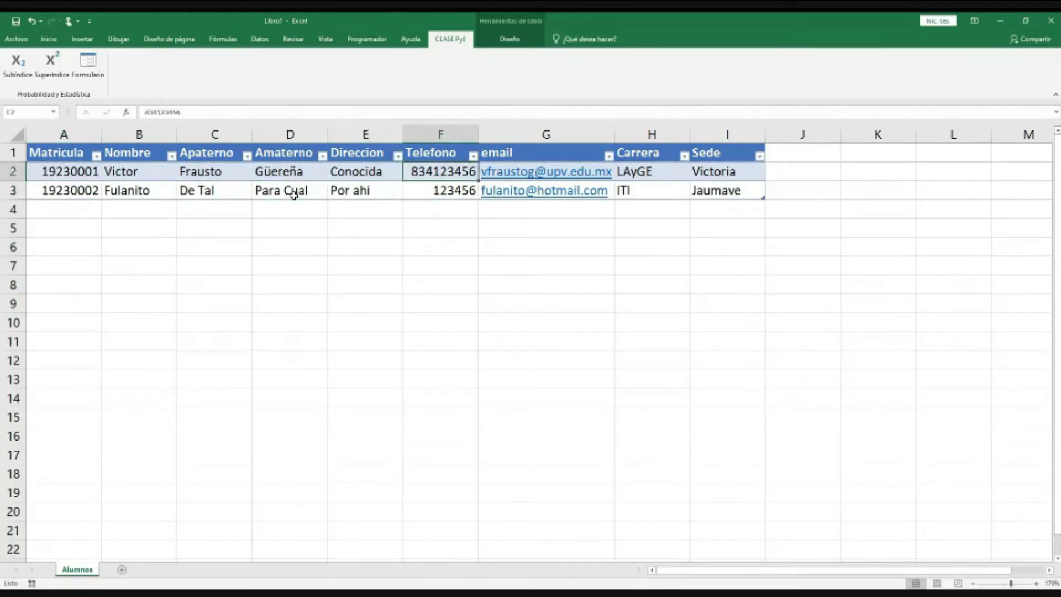
click(279, 173)
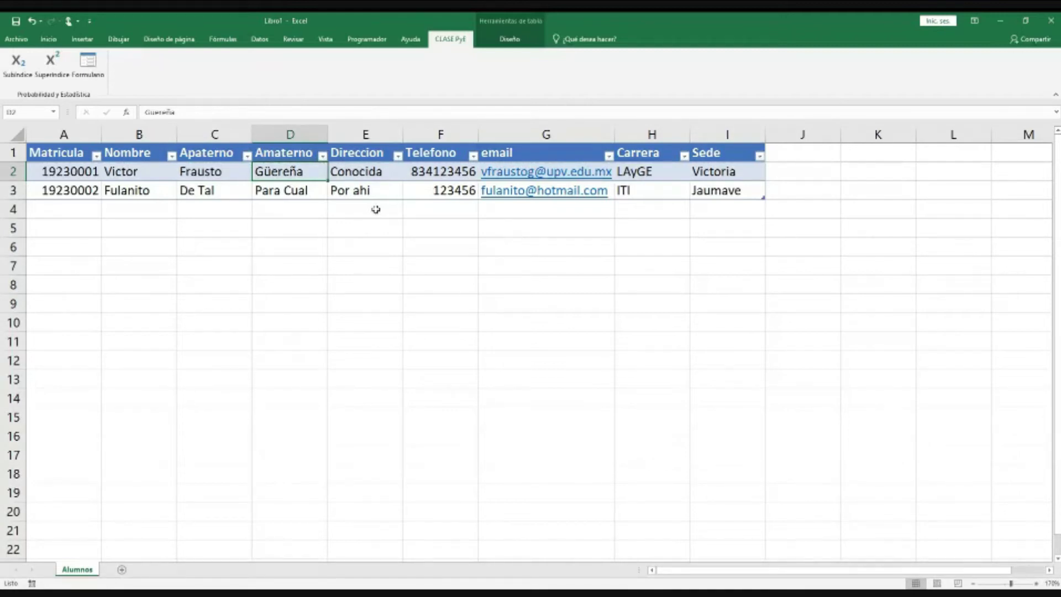
click(93, 172)
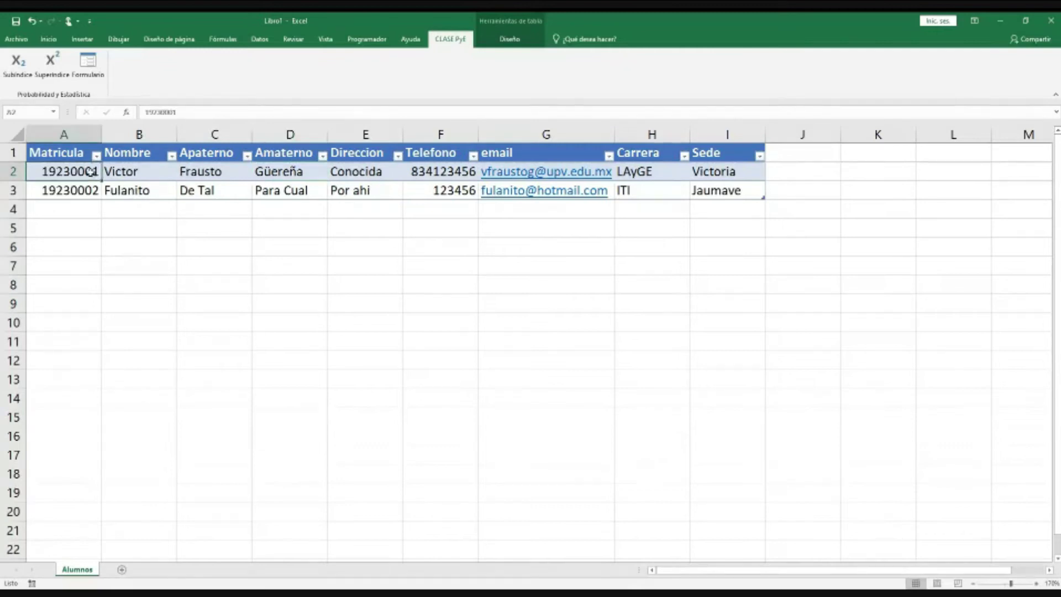
click(156, 174)
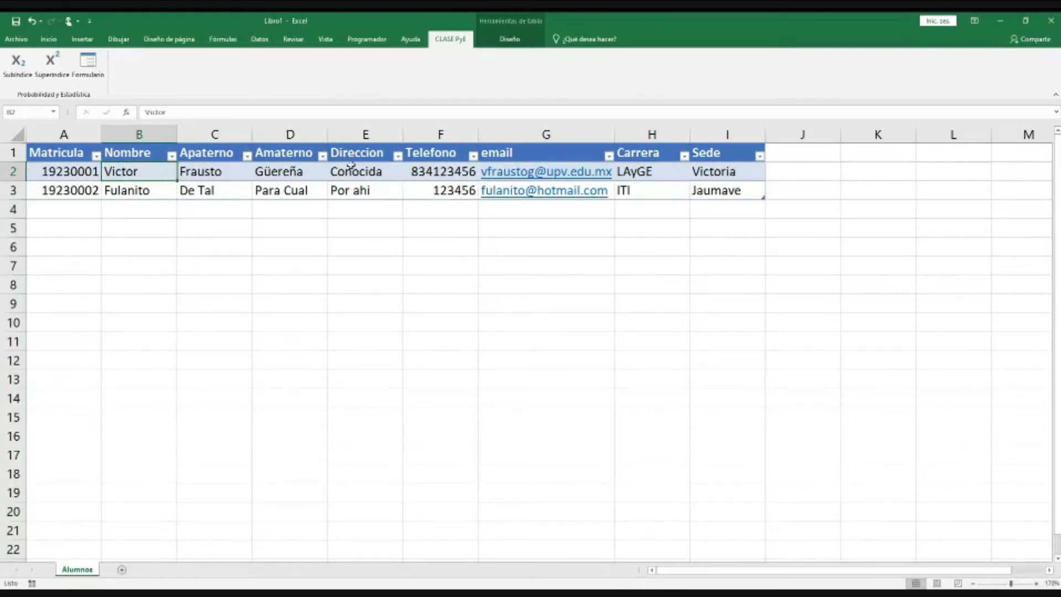
click(794, 170)
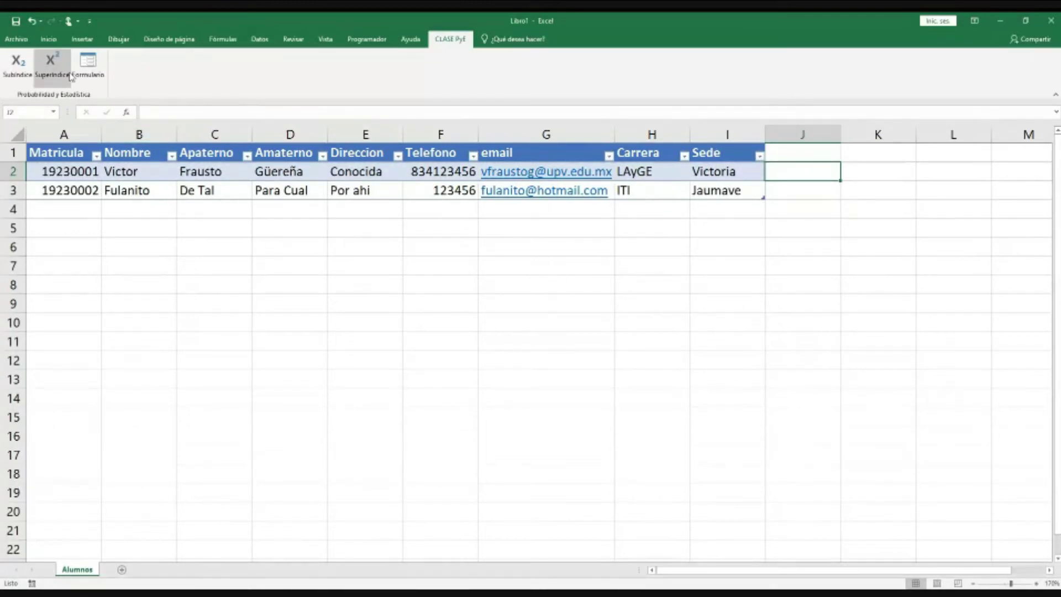
Step: Switch to the Datos ribbon and select the Matricula header cell A1
click(50, 39)
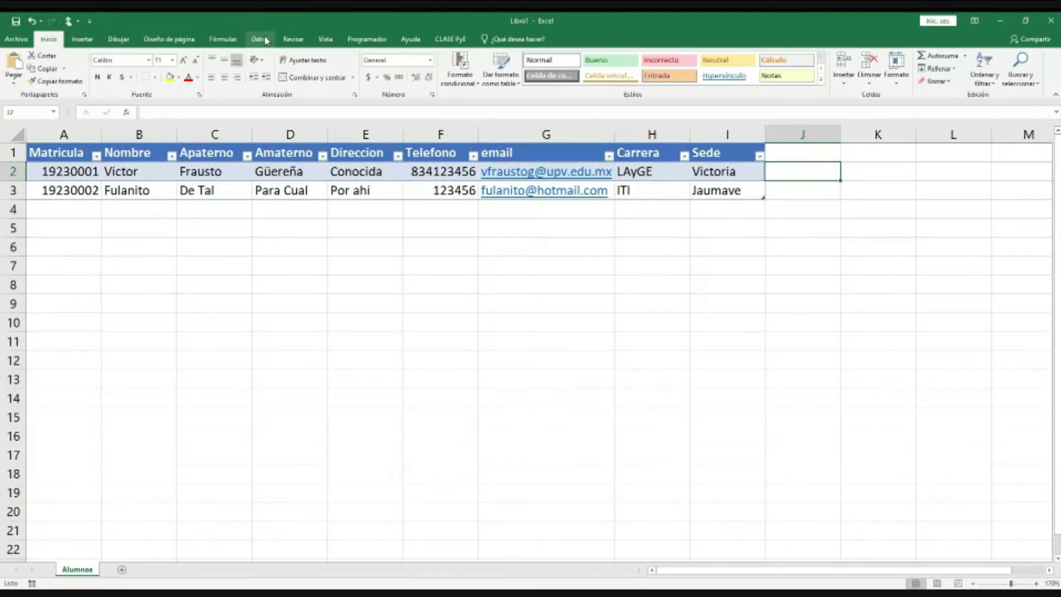
click(260, 39)
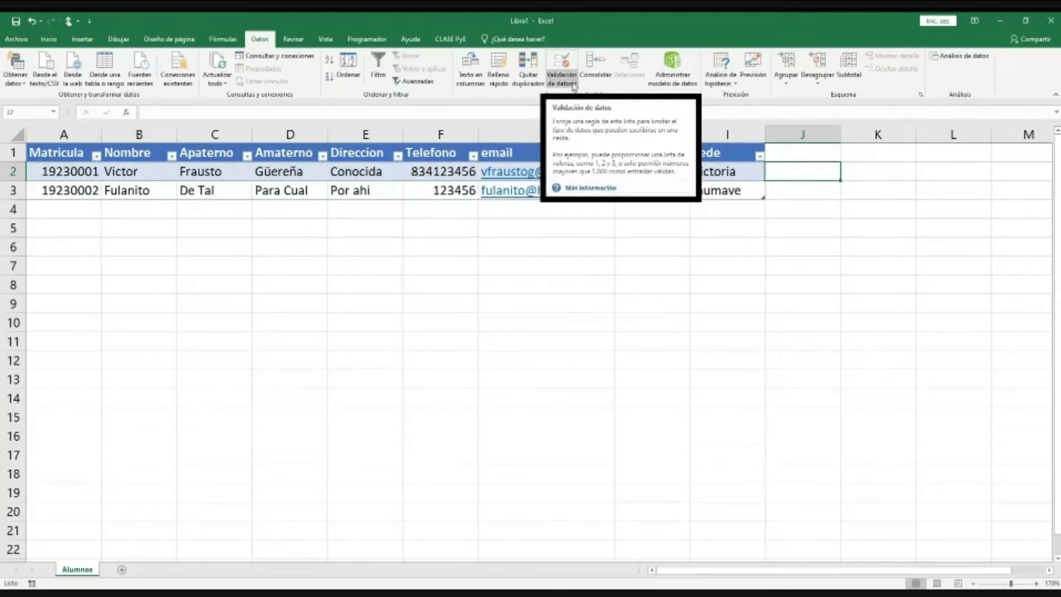
click(76, 157)
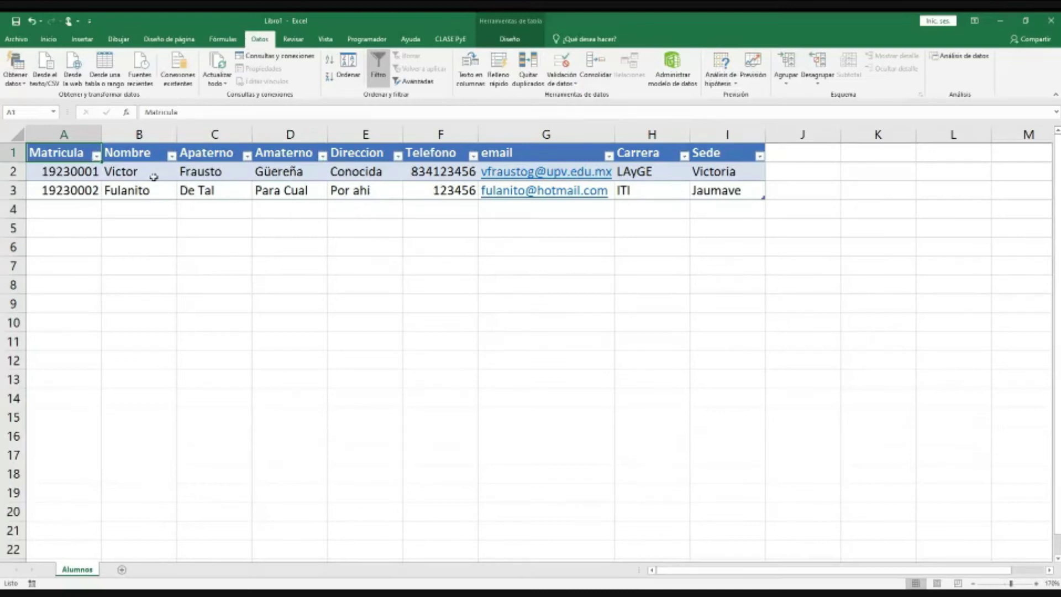
click(412, 174)
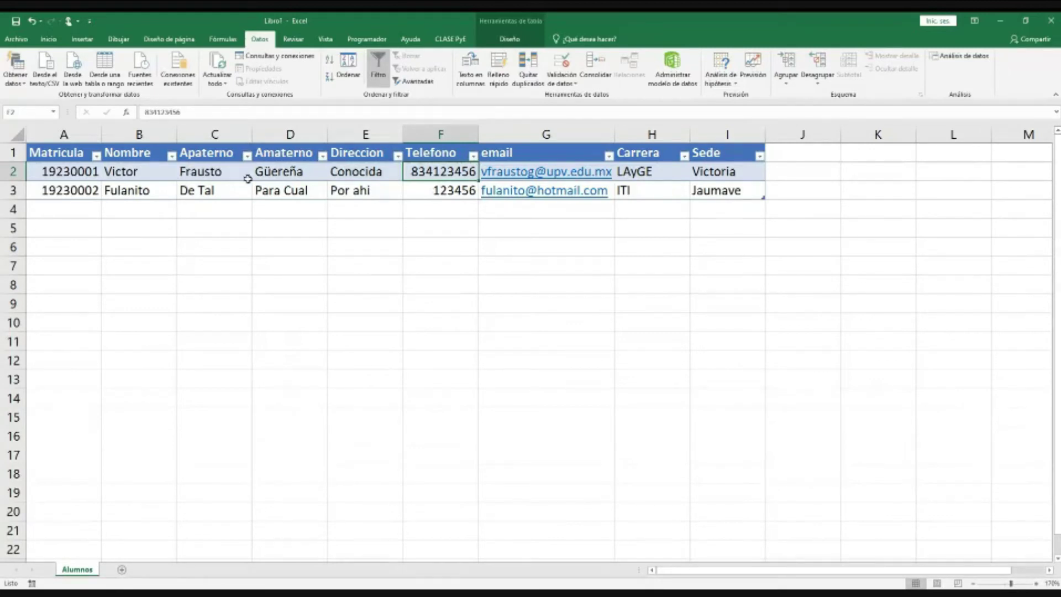
drag(132, 171, 349, 171)
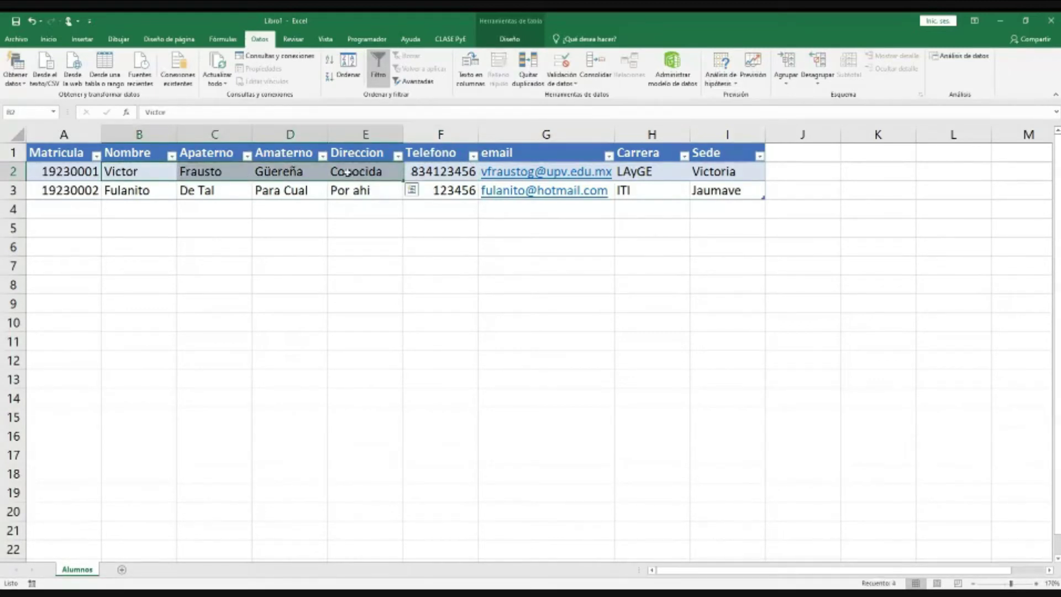
click(285, 174)
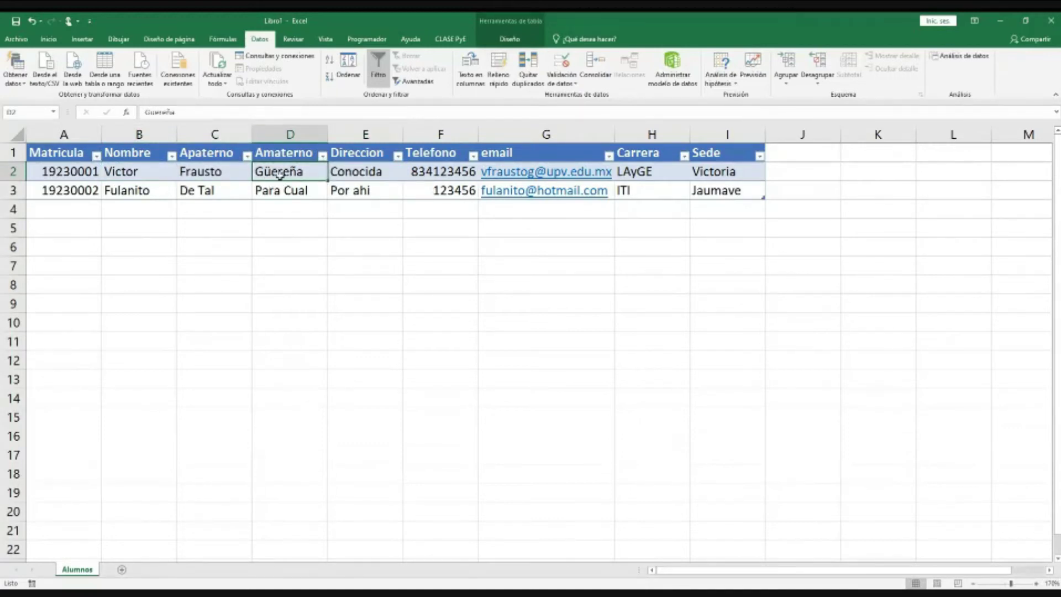
click(145, 175)
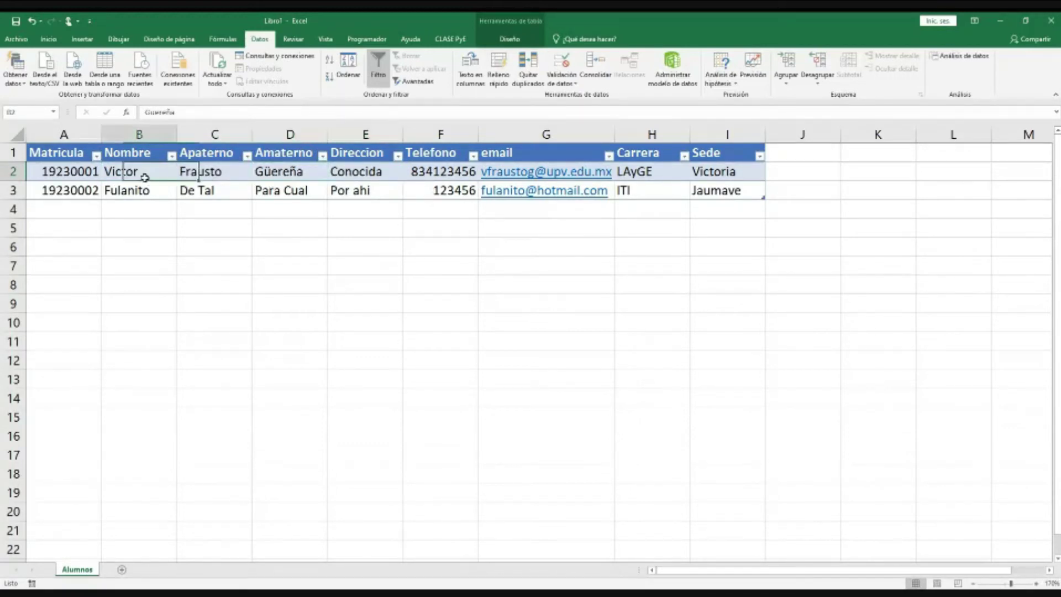
drag(185, 174, 266, 175)
drag(157, 173, 287, 189)
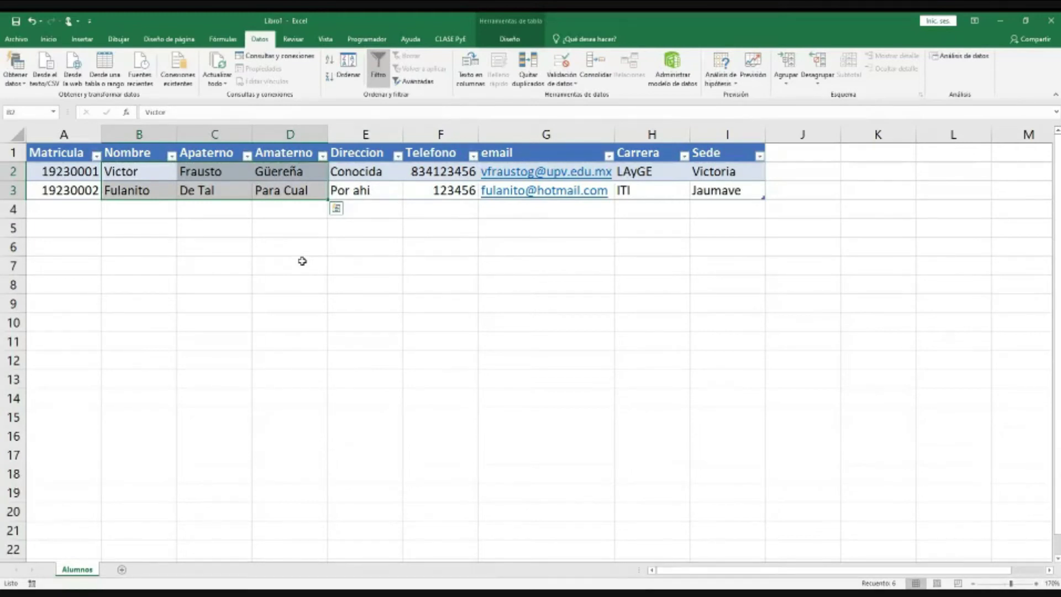
click(376, 175)
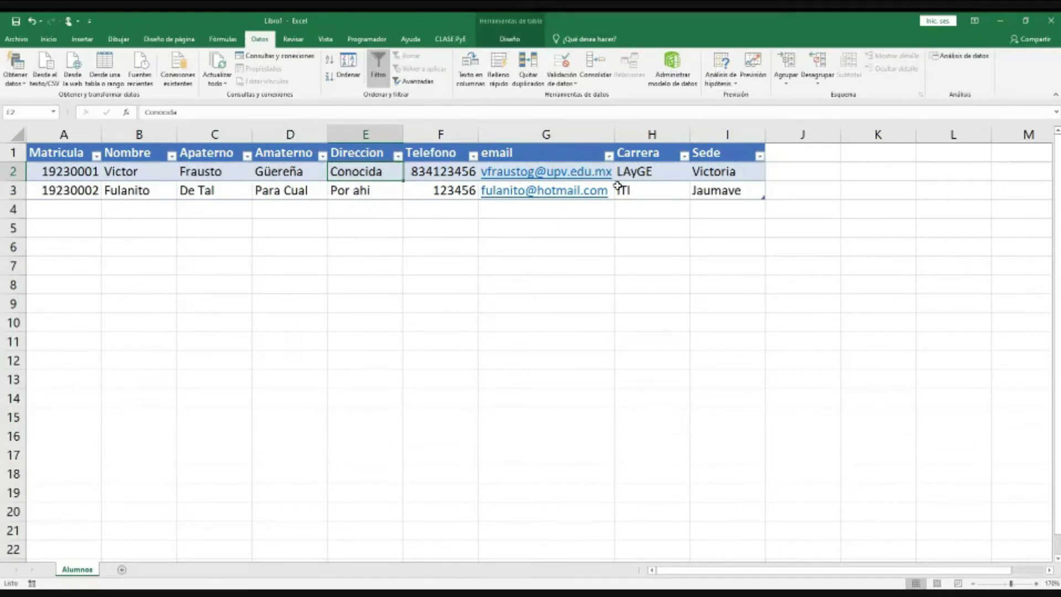
click(656, 173)
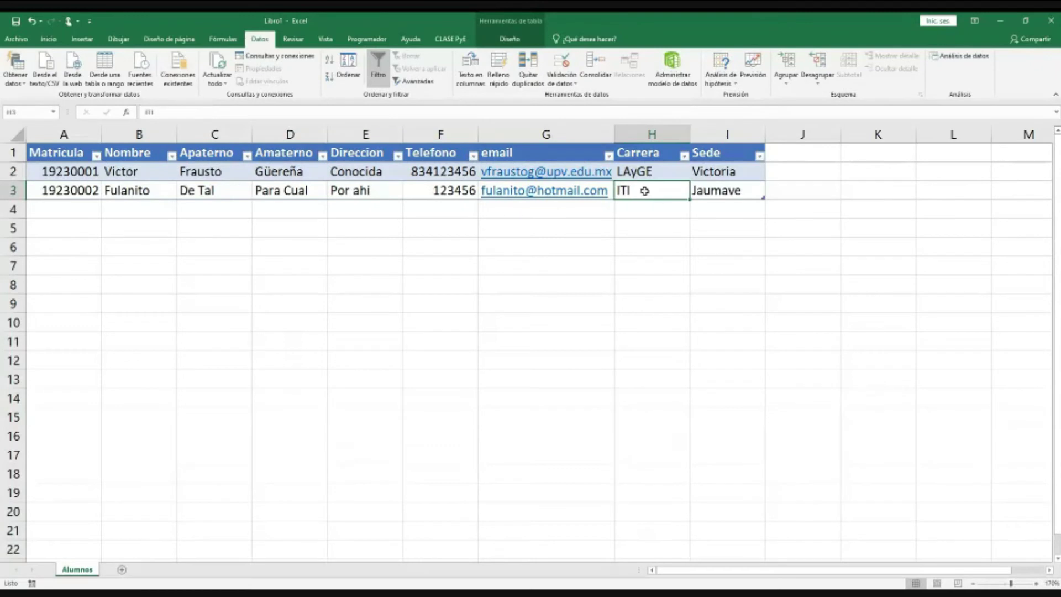
click(645, 190)
click(644, 172)
click(644, 194)
click(721, 171)
click(727, 188)
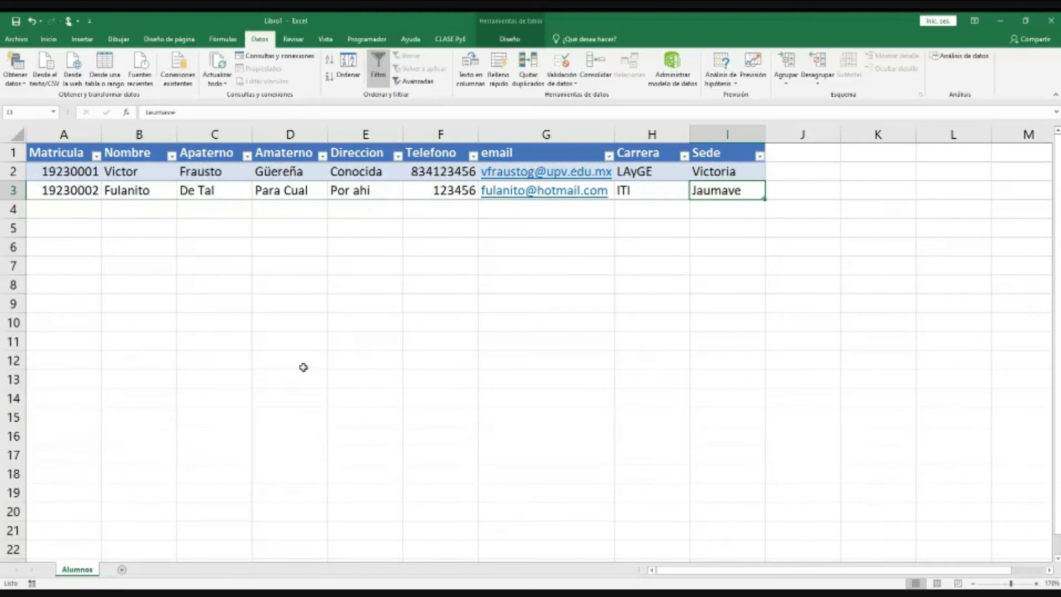
click(83, 191)
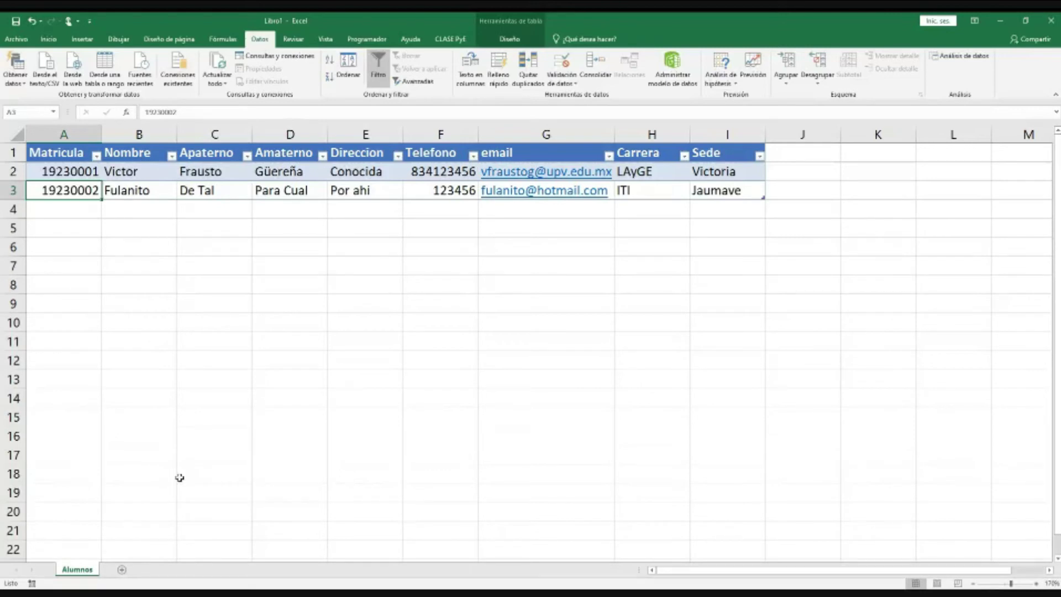
drag(89, 175, 55, 557)
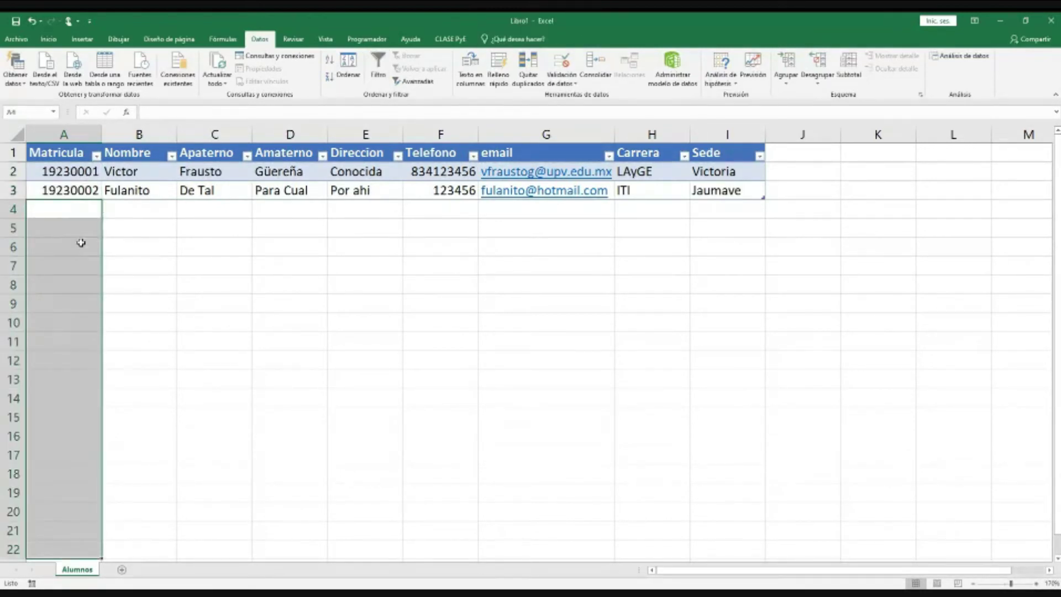
click(83, 190)
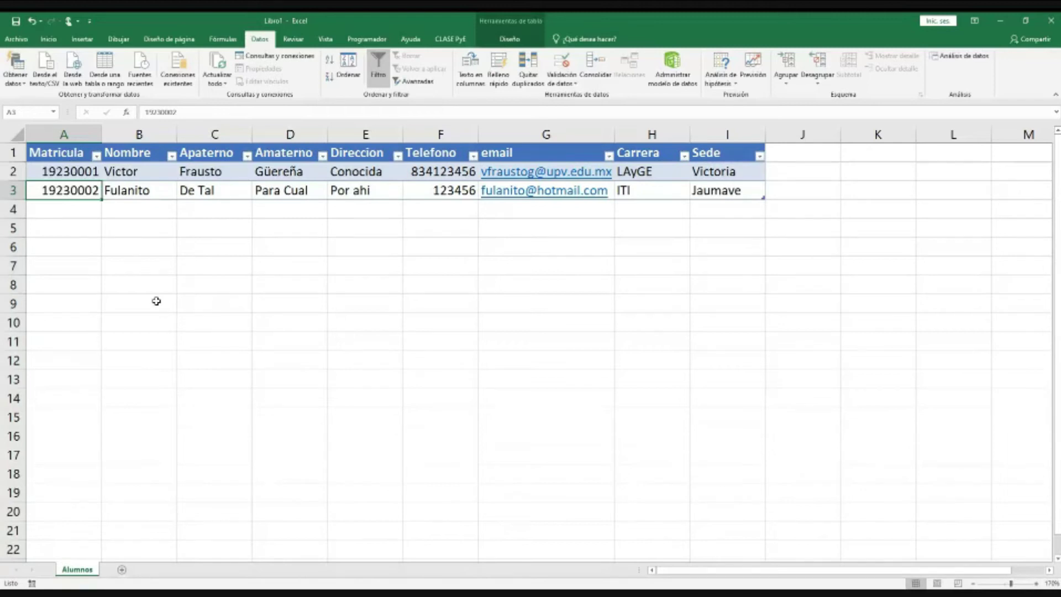
Step: Add a Data Validation rule allowing only whole numbers from 19230001 to 19230999
click(577, 78)
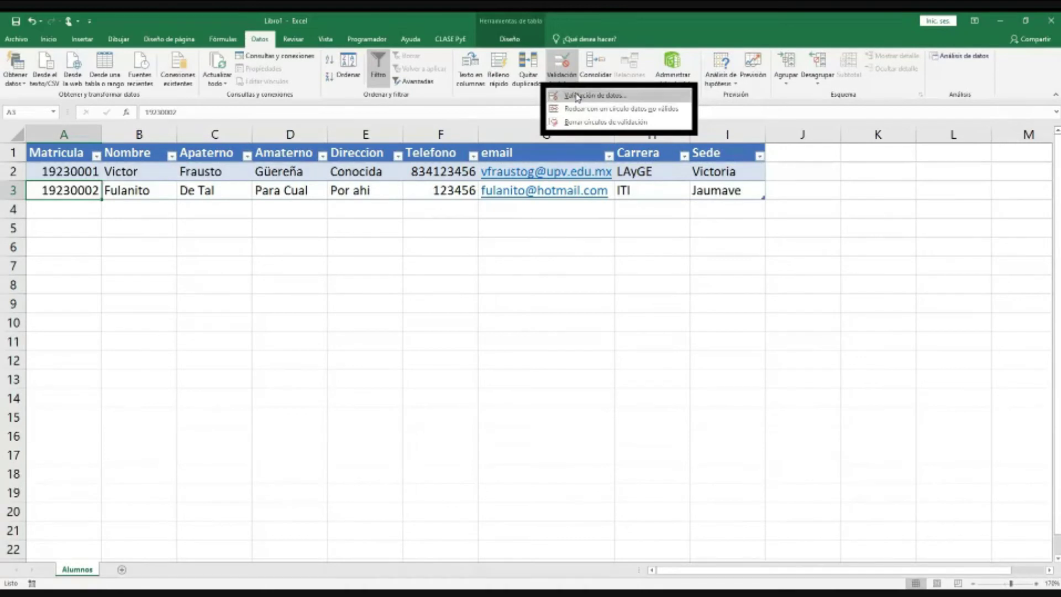
click(614, 99)
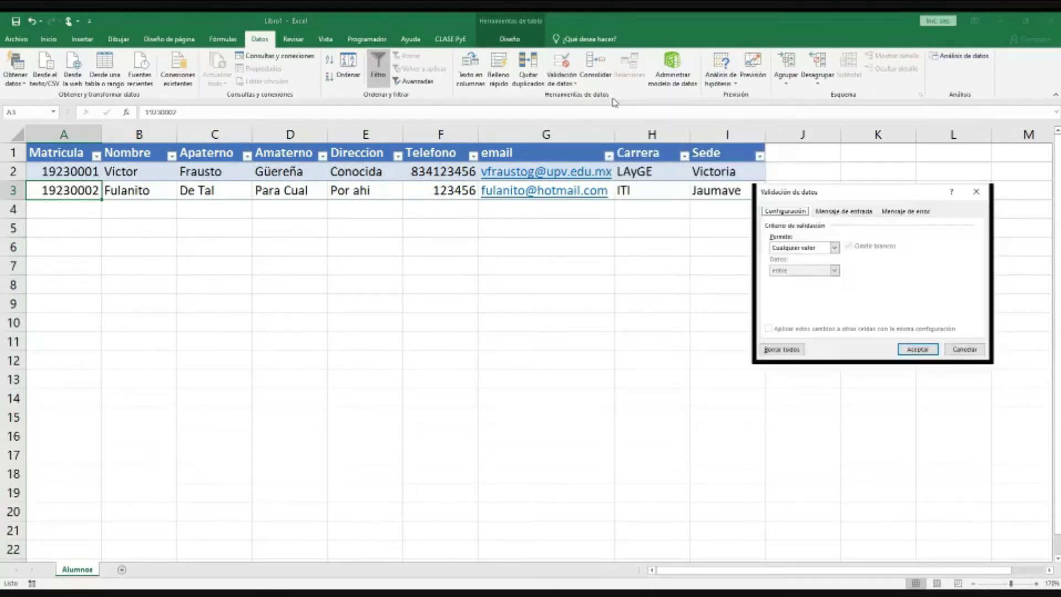
drag(861, 197, 784, 223)
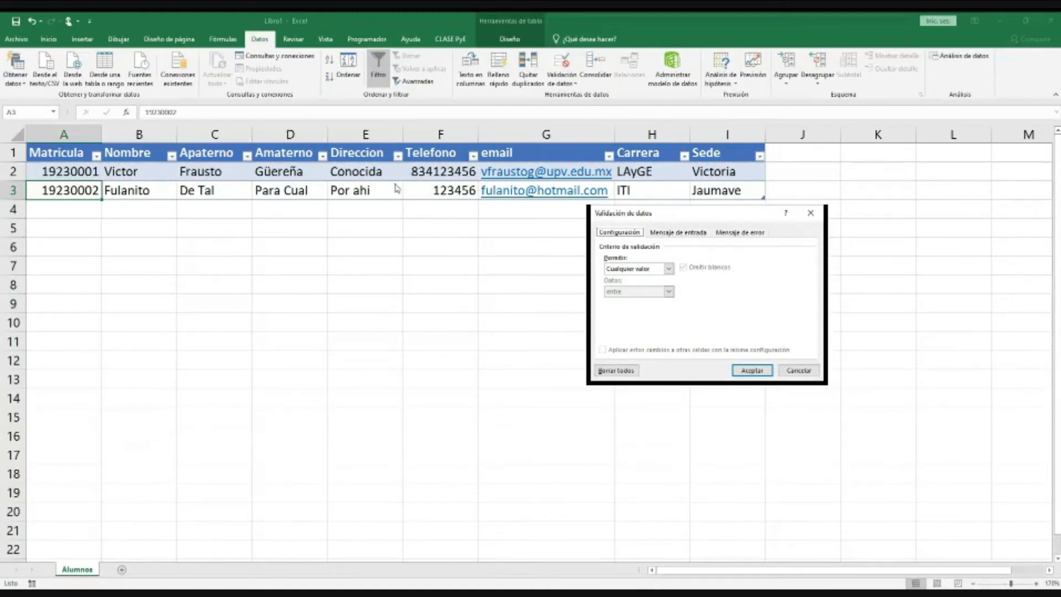
click(660, 269)
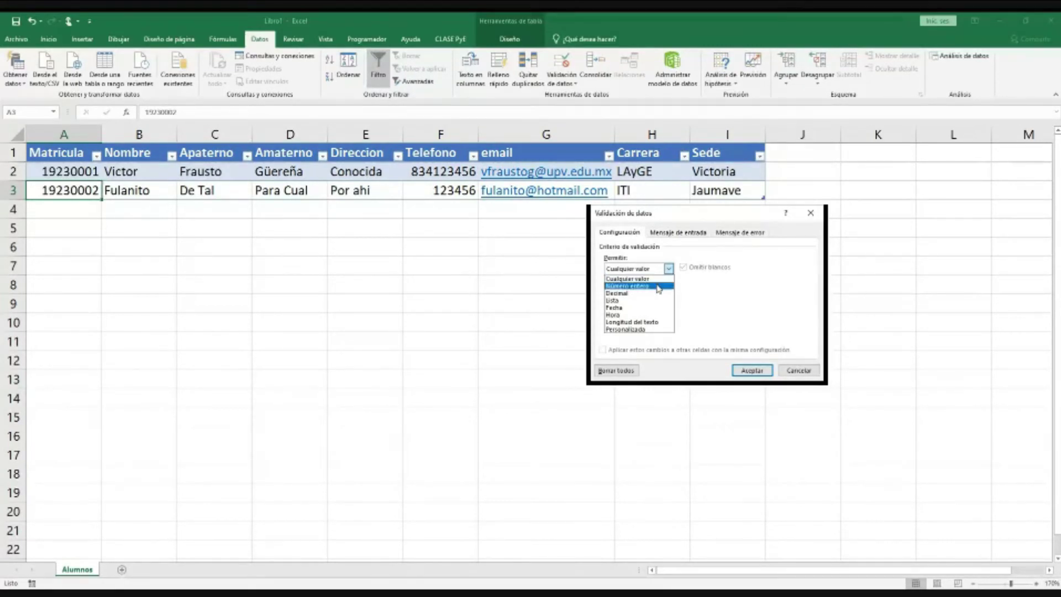
click(658, 287)
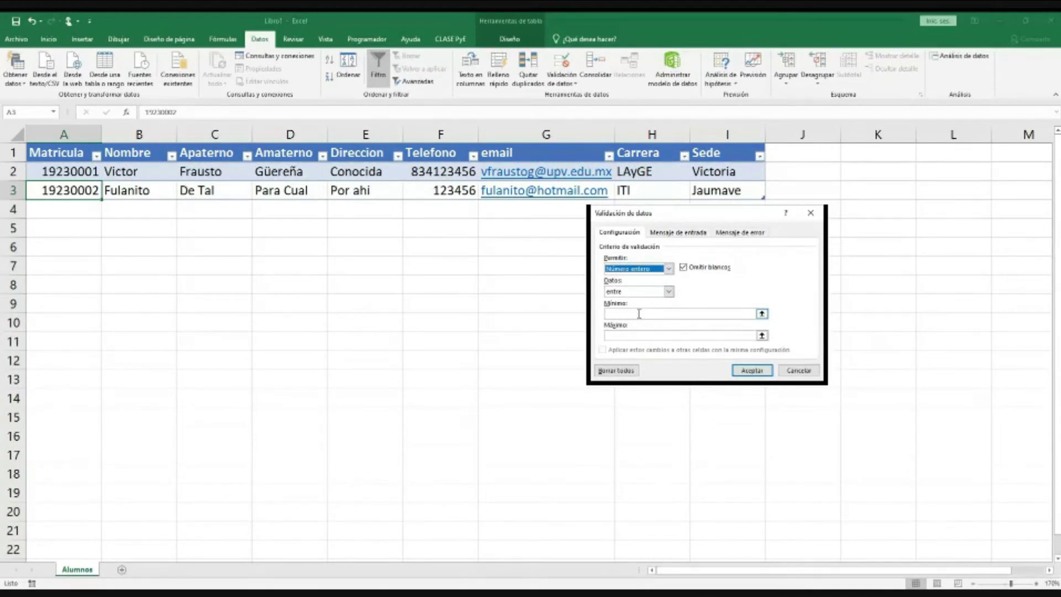
click(640, 313)
text(19230)
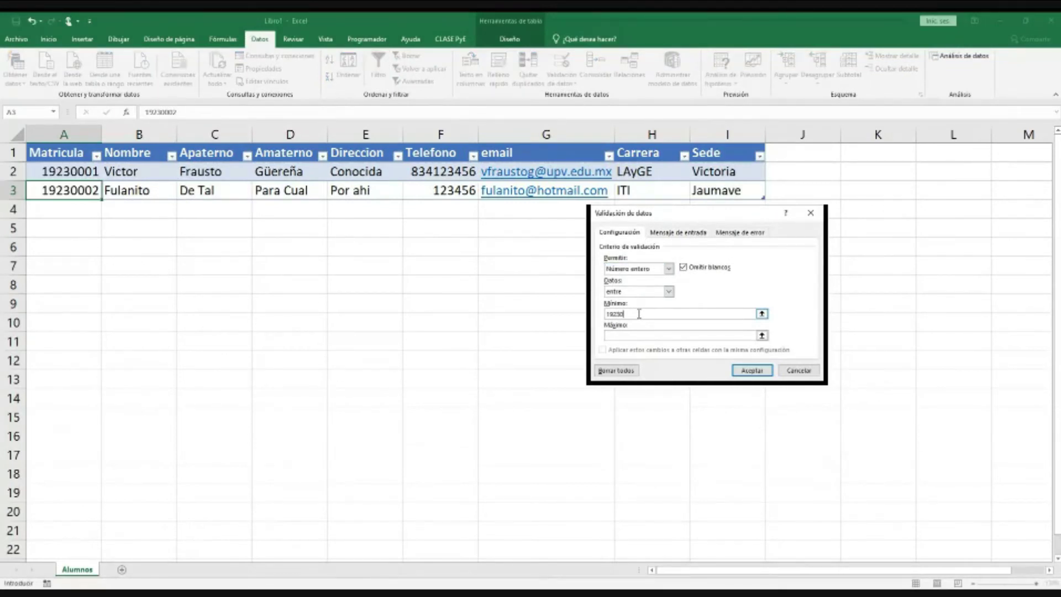
text(001)
click(628, 336)
text(19230999)
click(750, 369)
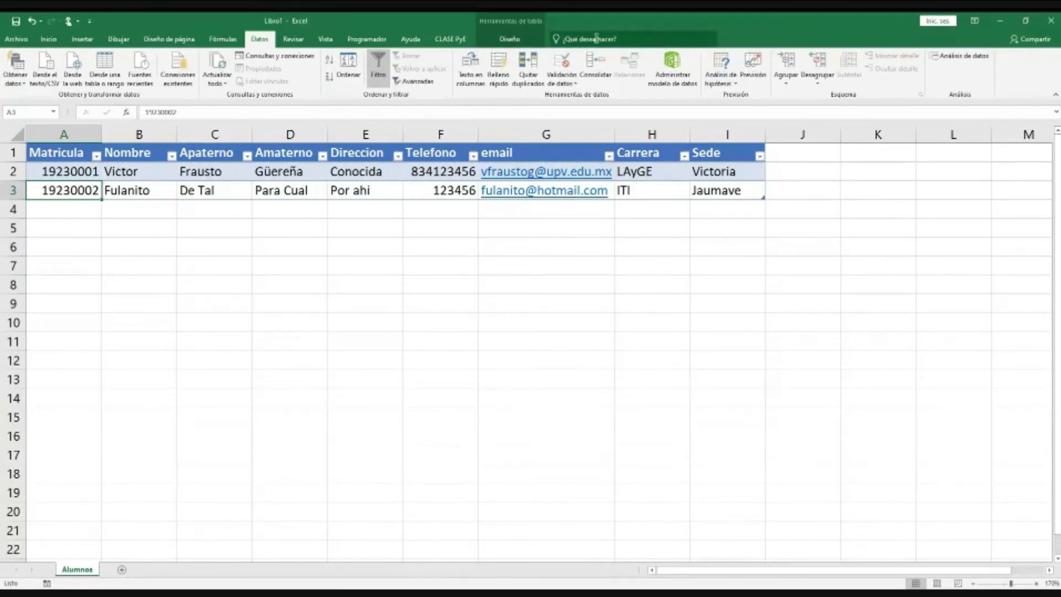
click(456, 42)
Step: Open the Alumnos data form and start a new record with Matricula 52 and Nombre 'eeee'
click(88, 64)
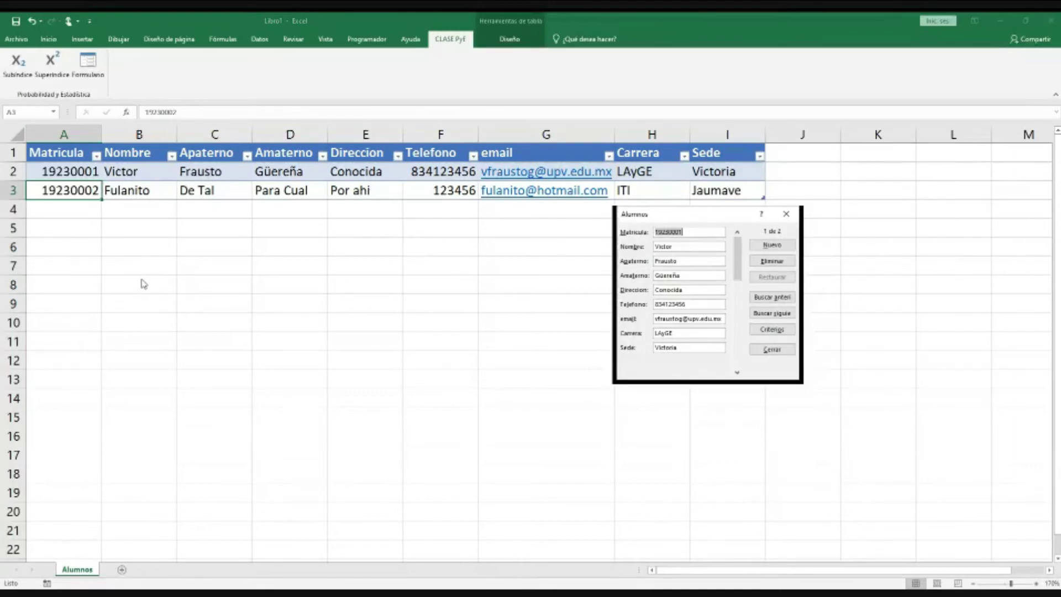
click(773, 245)
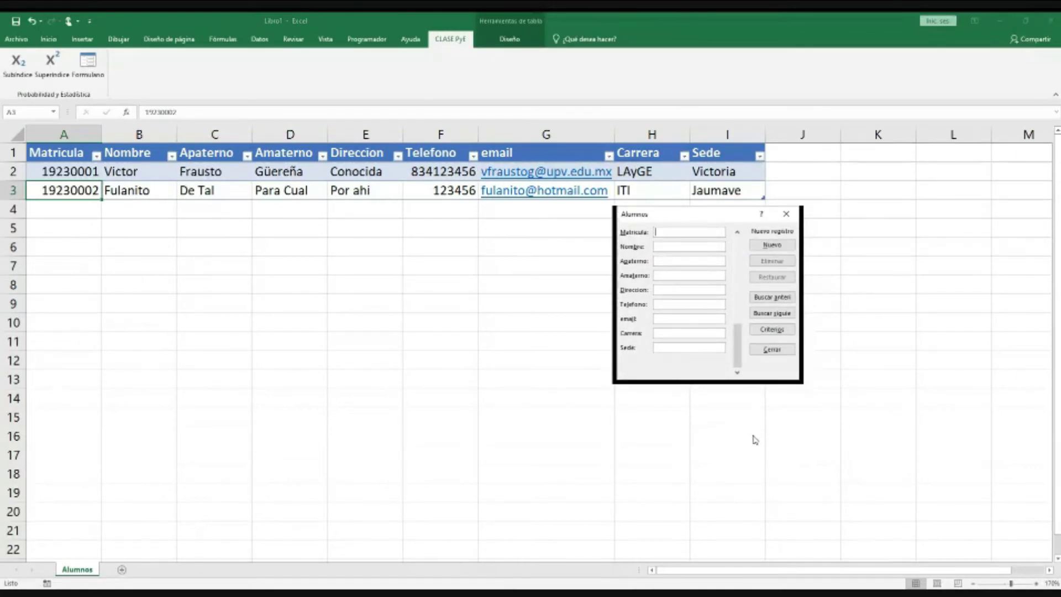
text(52)
click(676, 246)
text(eeee)
Step: Fill the remaining fields with 'e' filler, save the record, close the form, and check A4
key(Tab)
text(eeee)
key(Tab)
text(eee)
key(Tab)
text(ee)
key(Tab)
text(e)
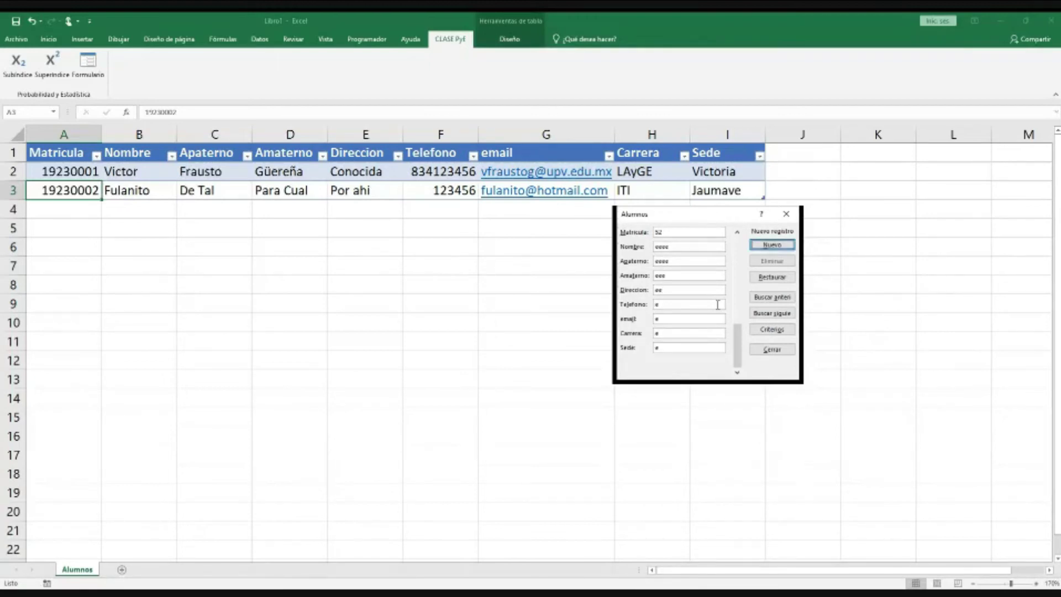
click(766, 246)
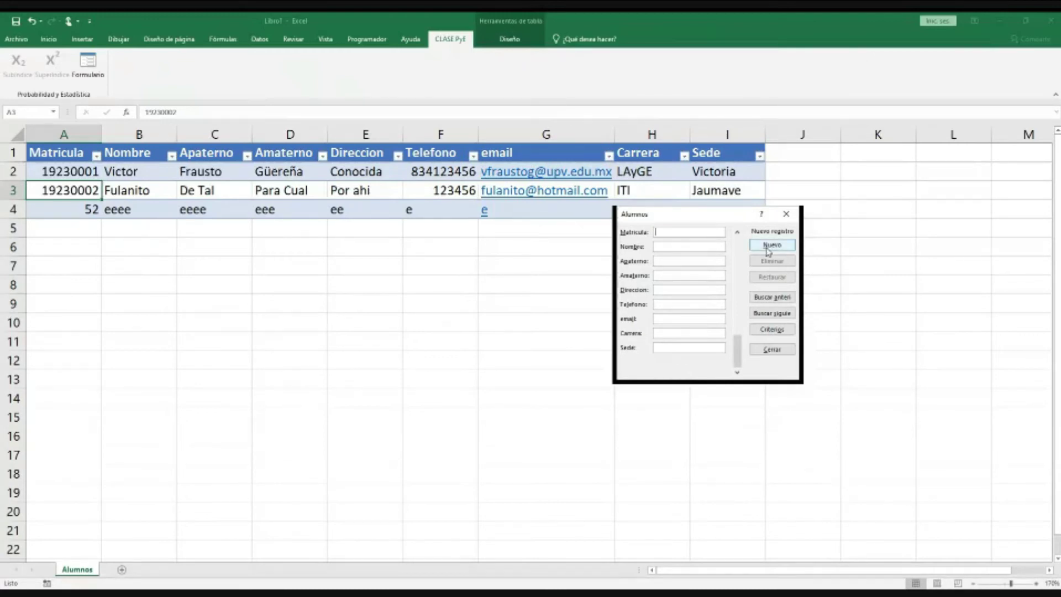
click(787, 216)
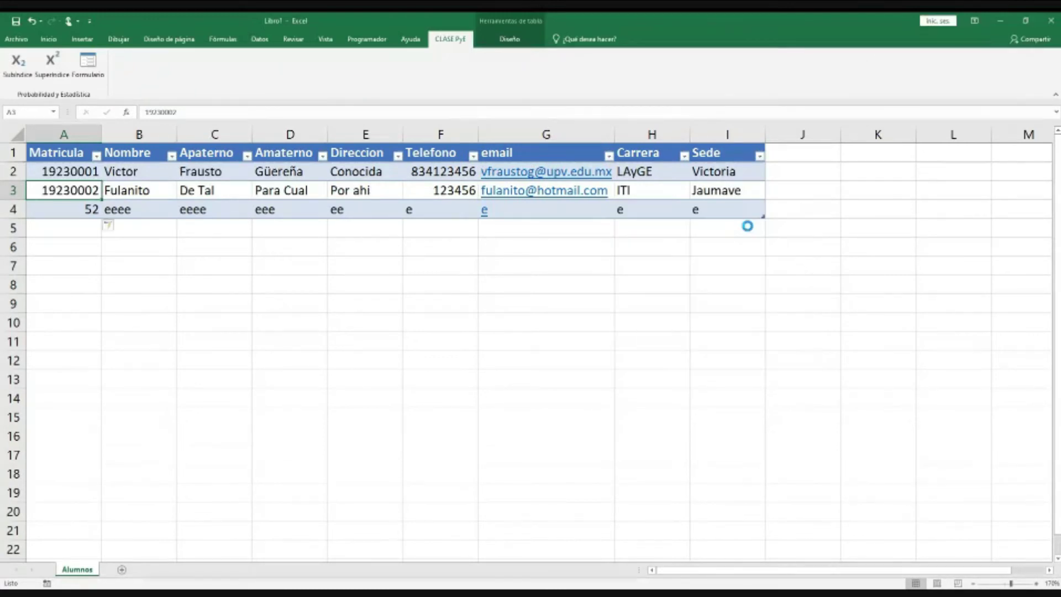
click(88, 209)
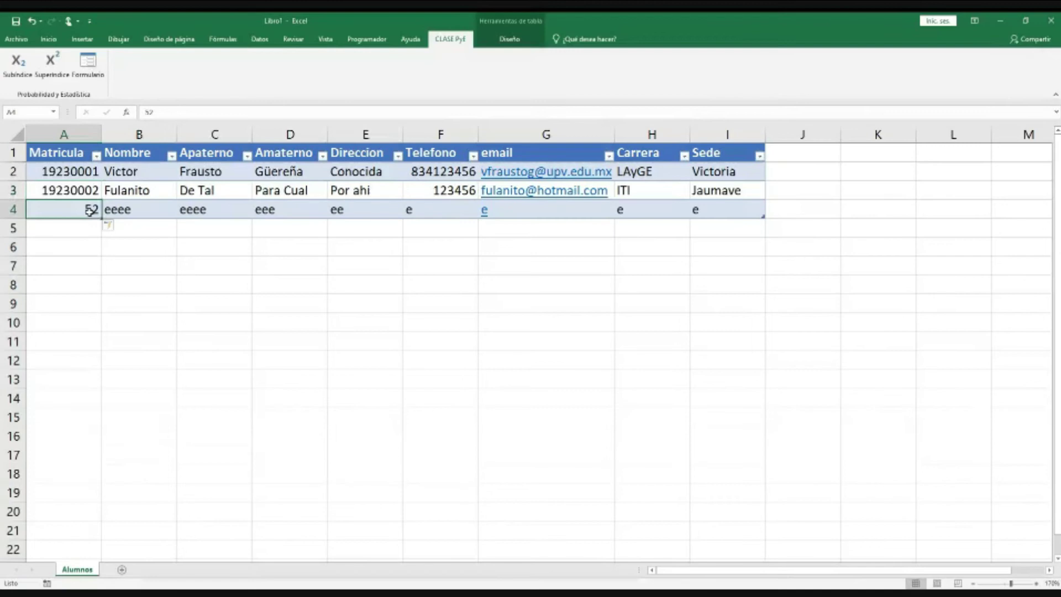
click(259, 40)
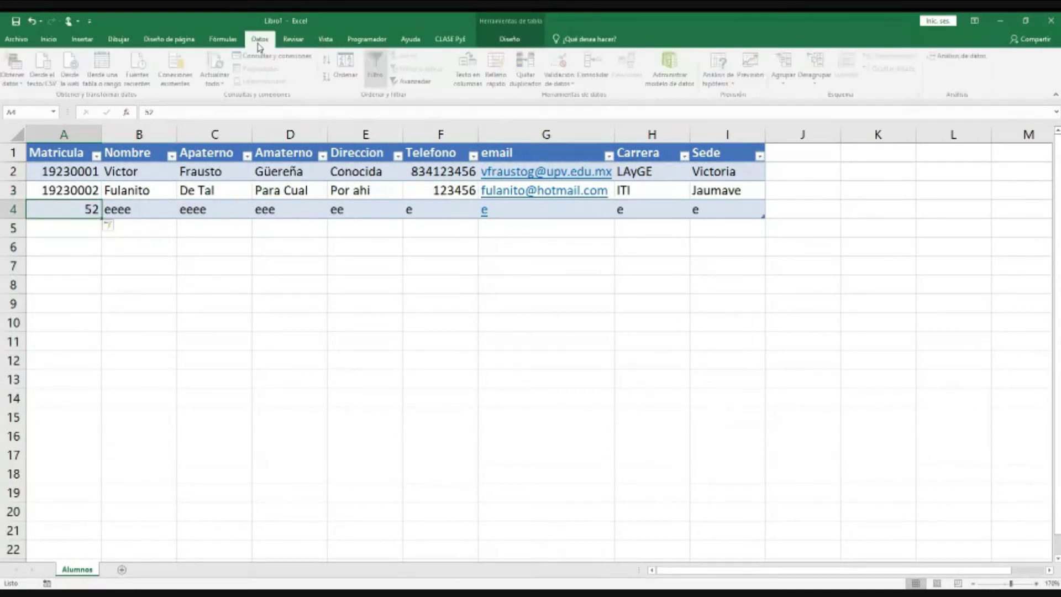
click(561, 80)
click(586, 97)
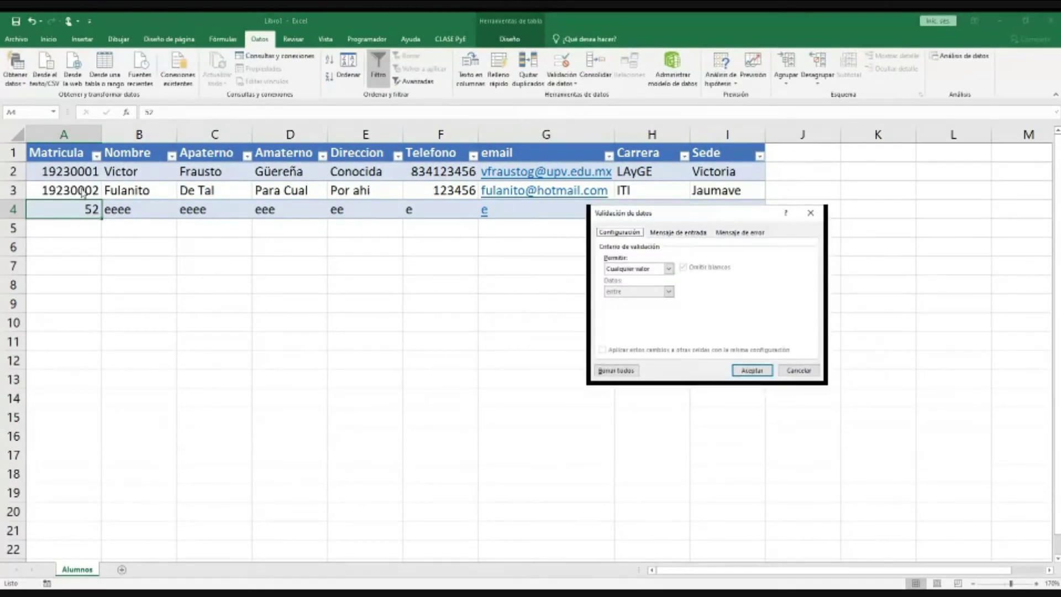
click(796, 369)
click(84, 192)
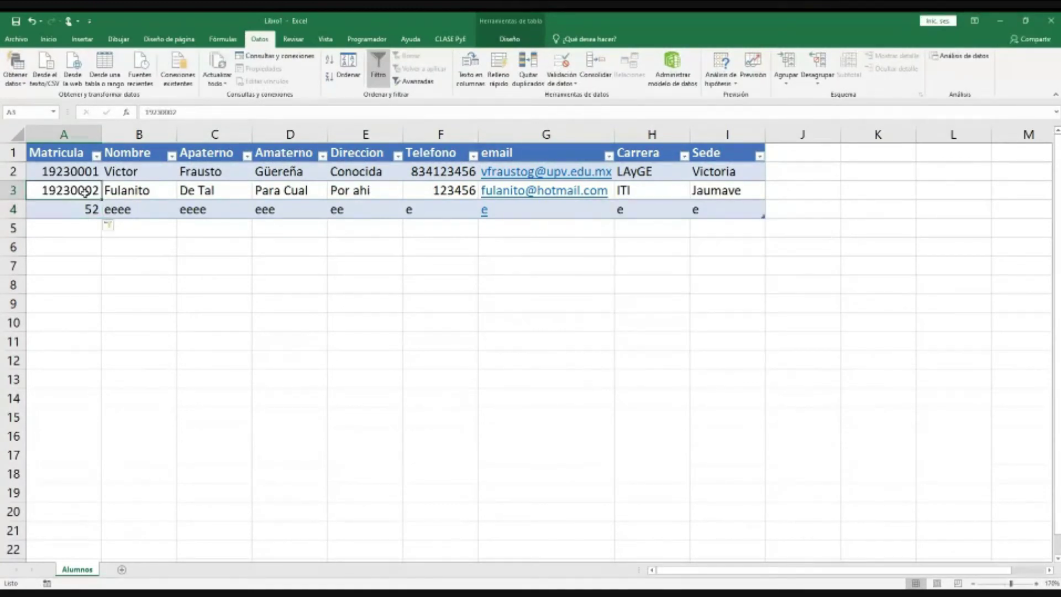
click(576, 84)
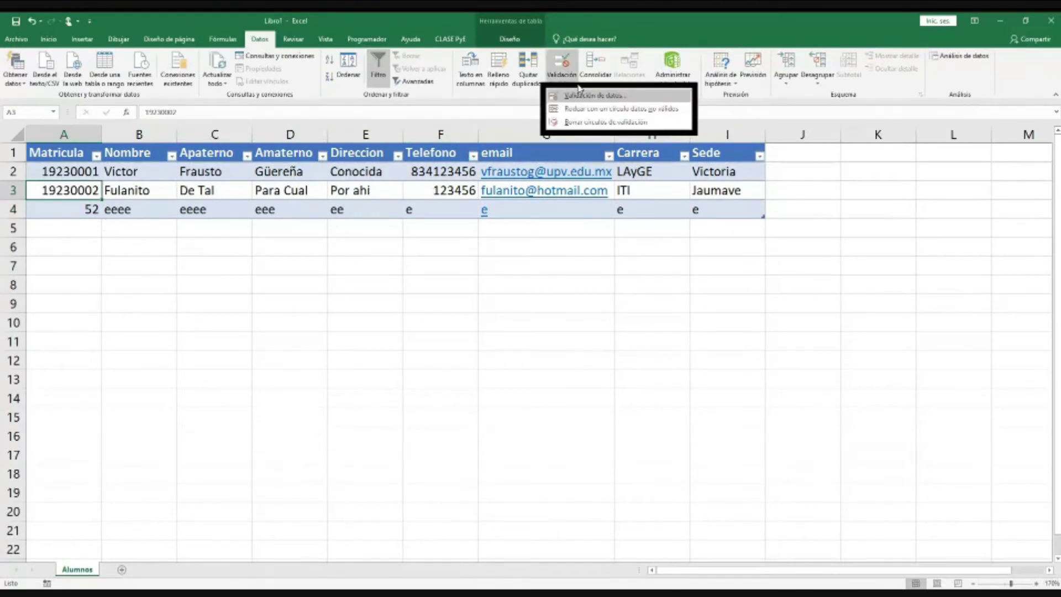
click(582, 96)
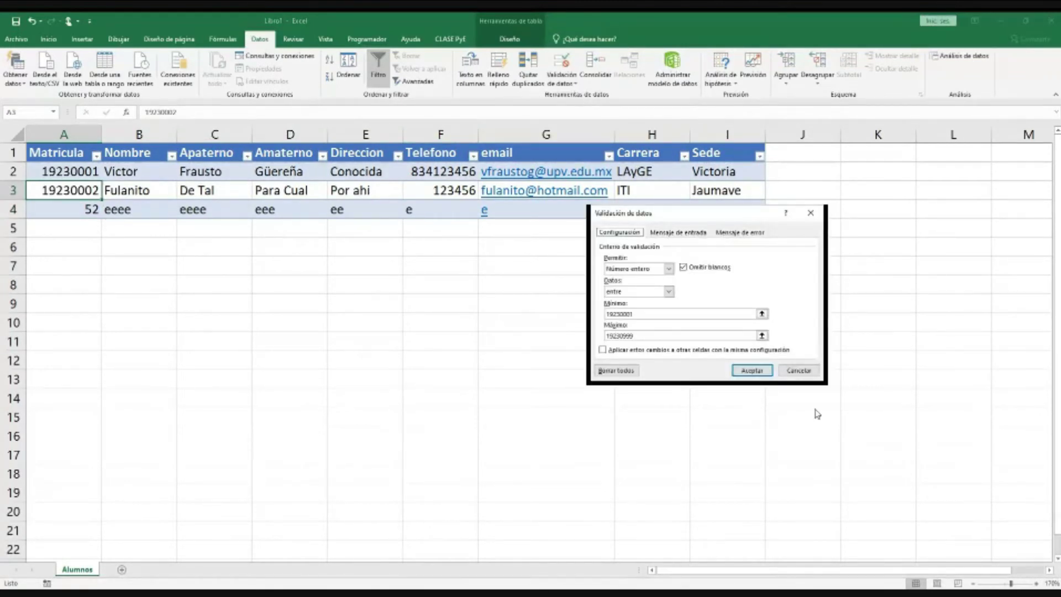
click(796, 377)
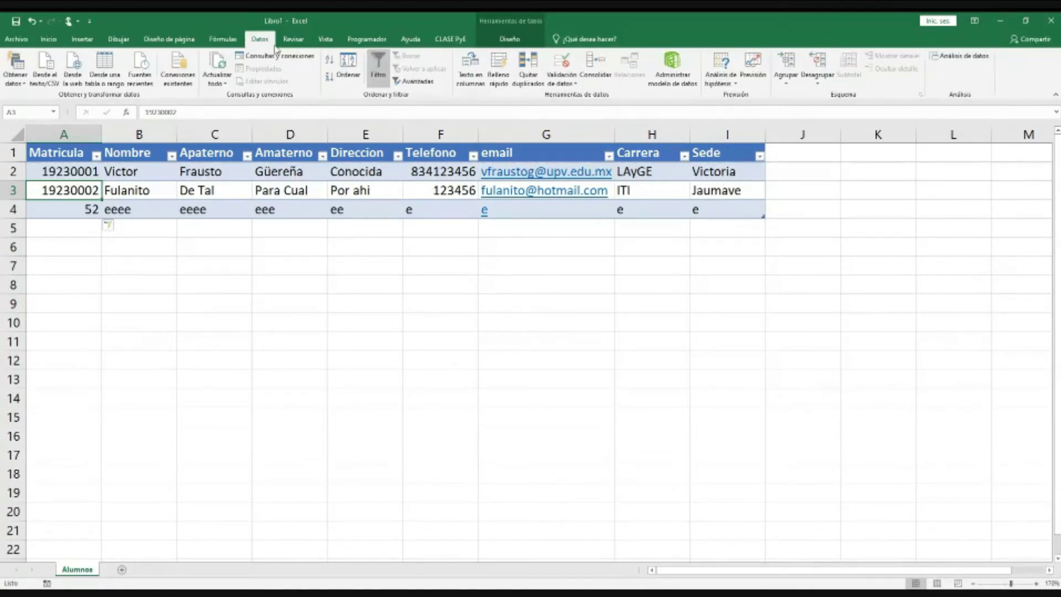
Step: Delete both student records in the Alumnos data form, close it, and select the first Matricula cell
click(450, 39)
click(88, 66)
click(773, 260)
click(499, 340)
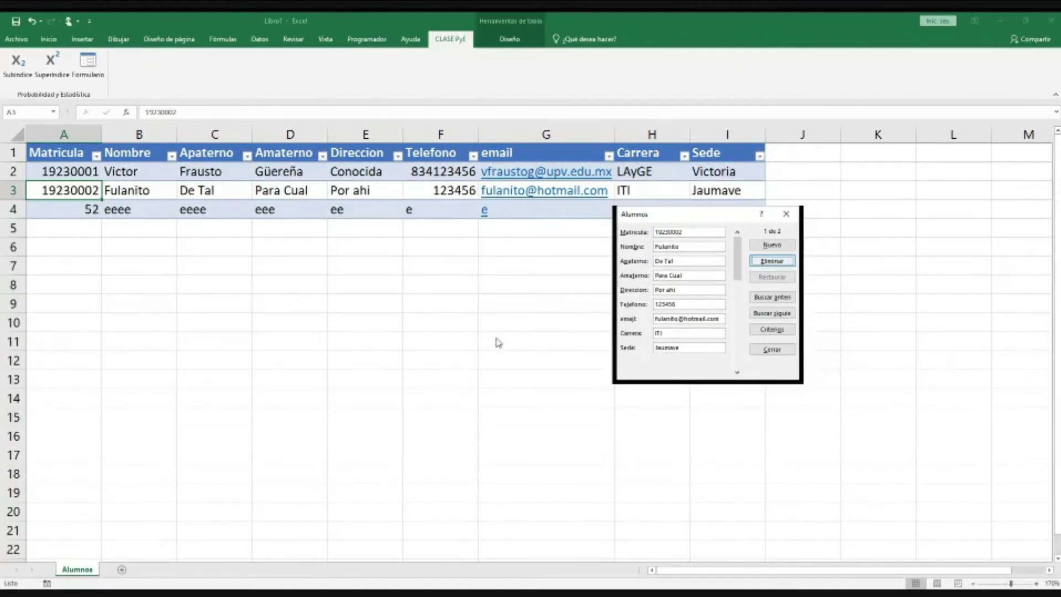
key(Return)
click(499, 340)
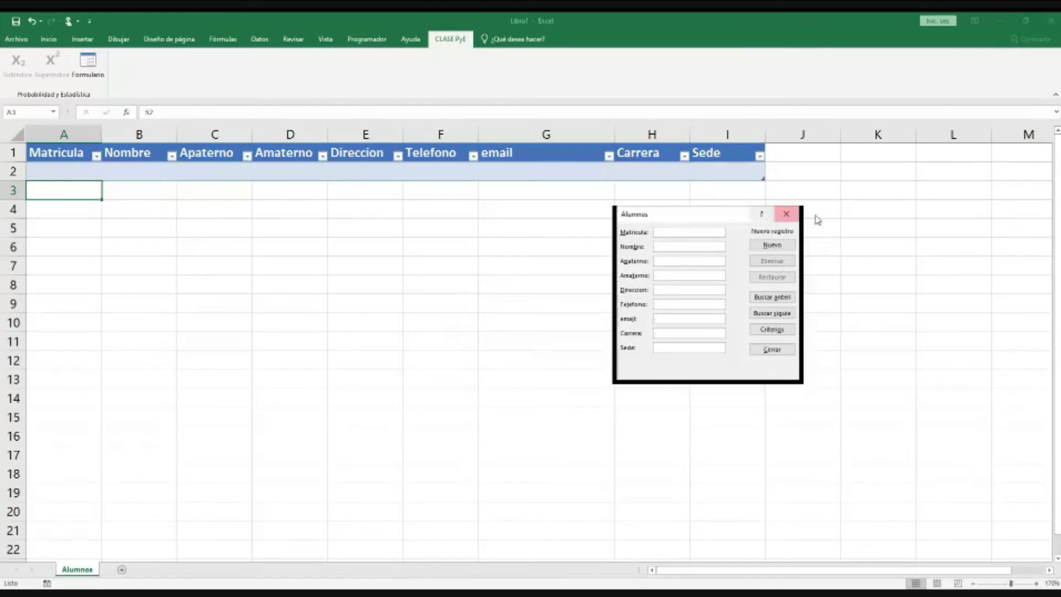
click(786, 214)
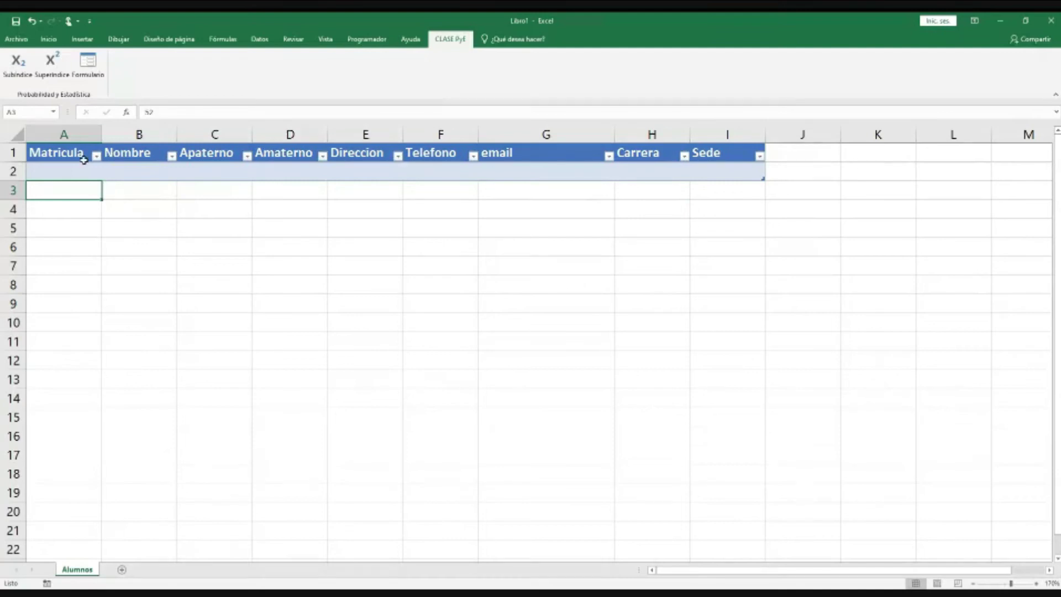
click(71, 152)
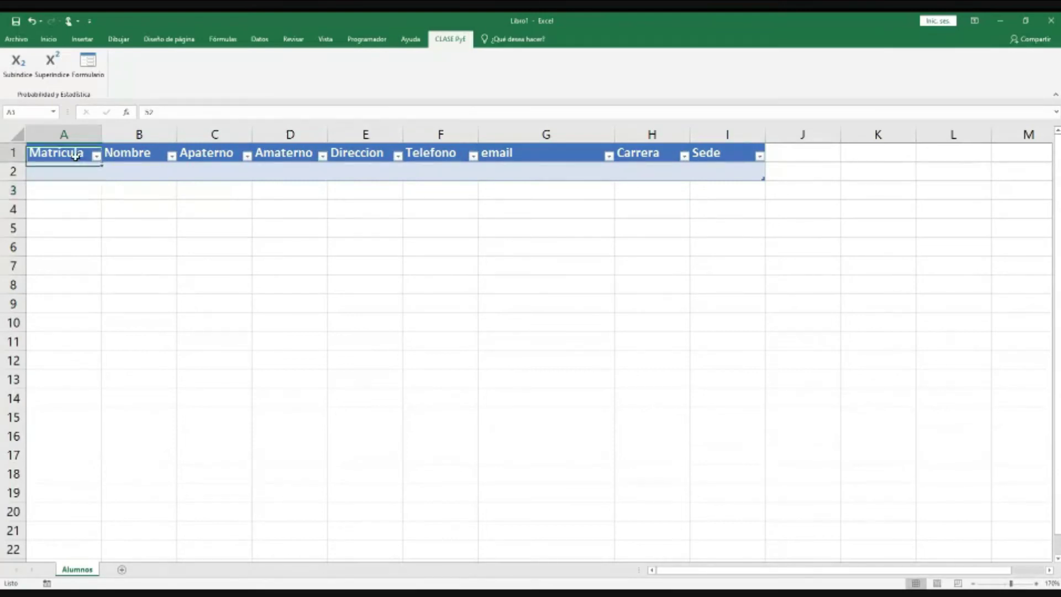
click(75, 170)
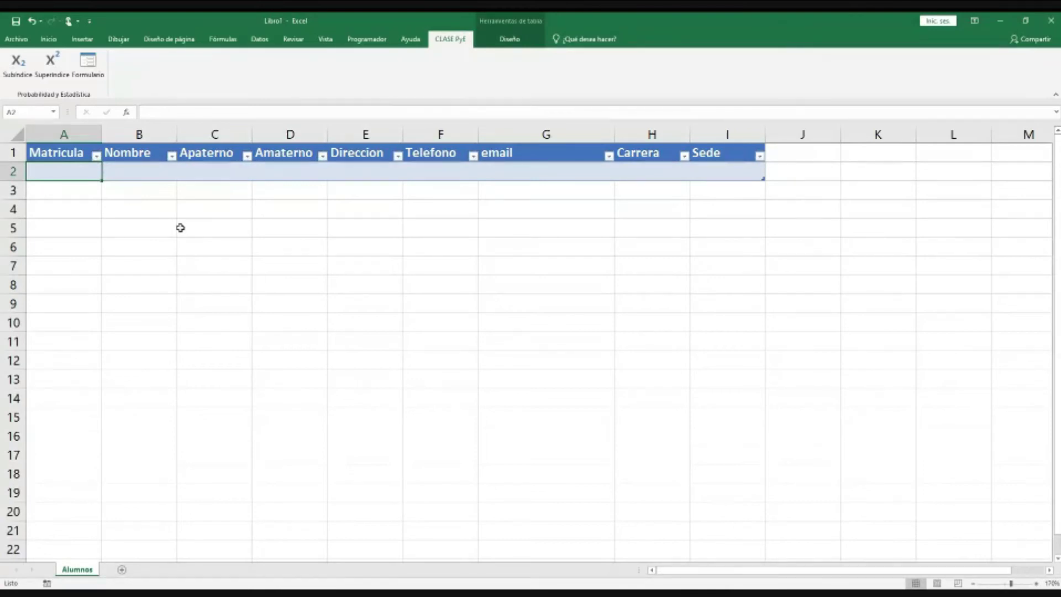
Step: Add a Data Validation rule on the Matricula cell: whole number between 19230001 and 19230999
click(326, 39)
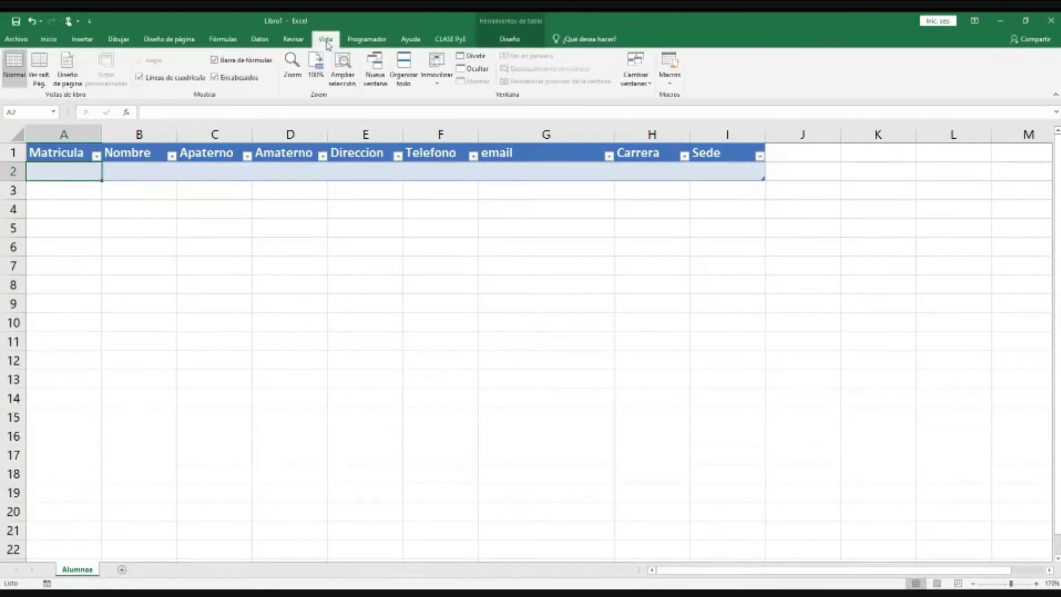
click(277, 39)
click(560, 83)
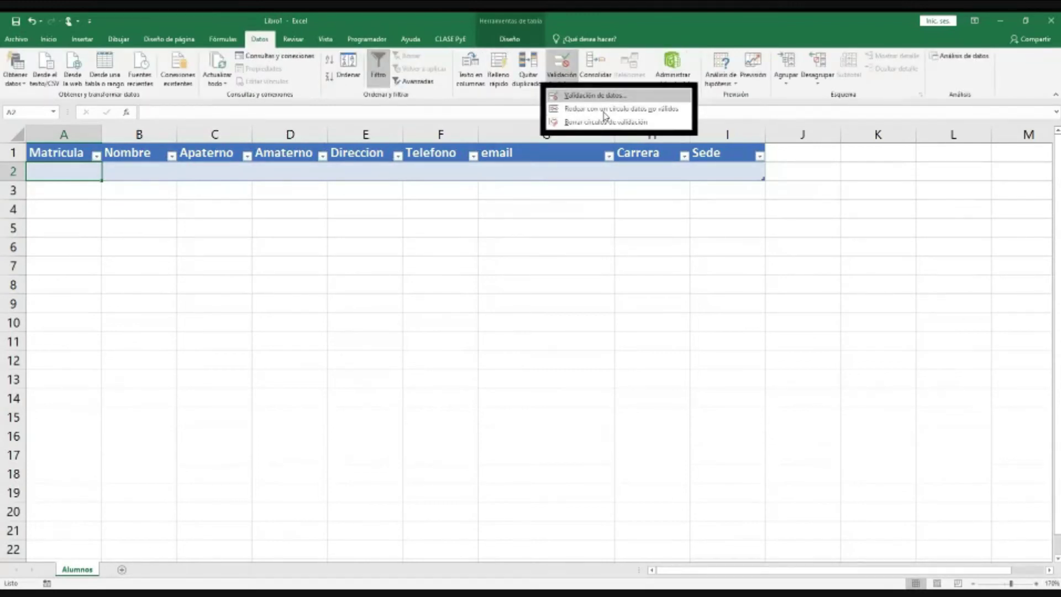
click(595, 95)
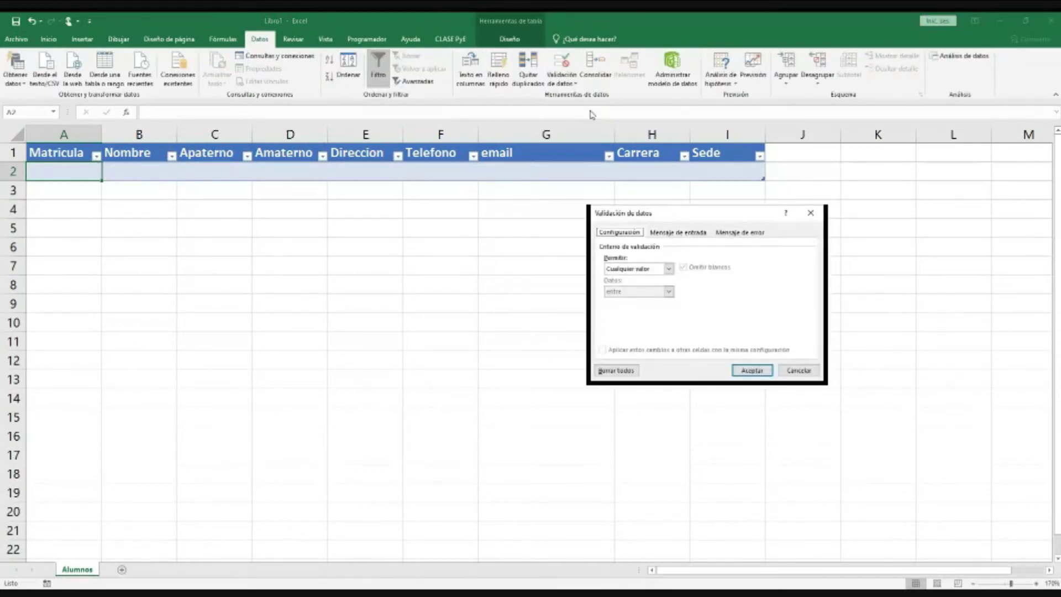
click(669, 268)
click(627, 286)
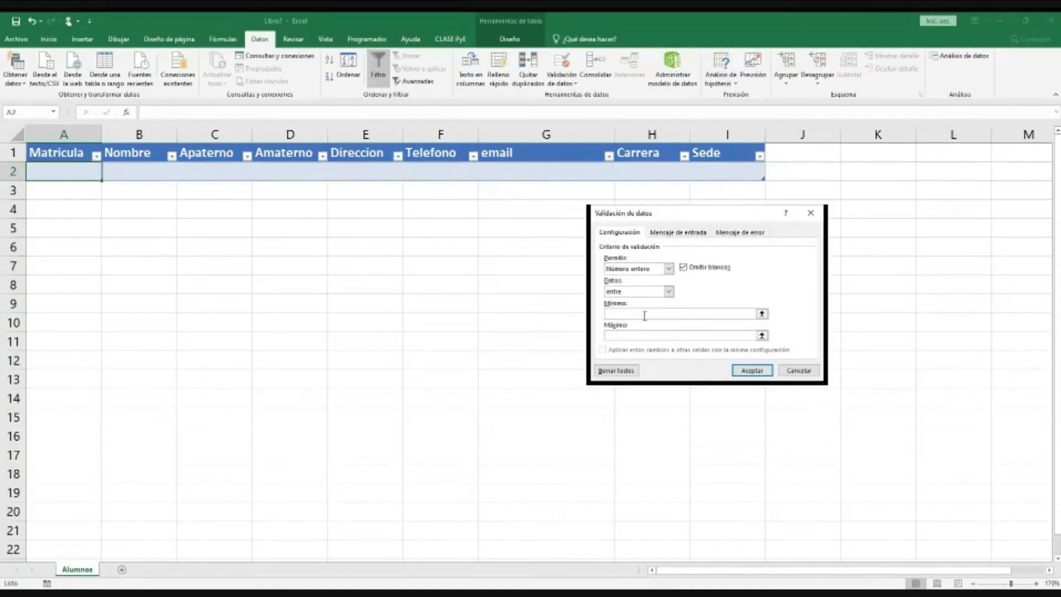
click(645, 314)
text(19250001)
key(Tab)
text(192300)
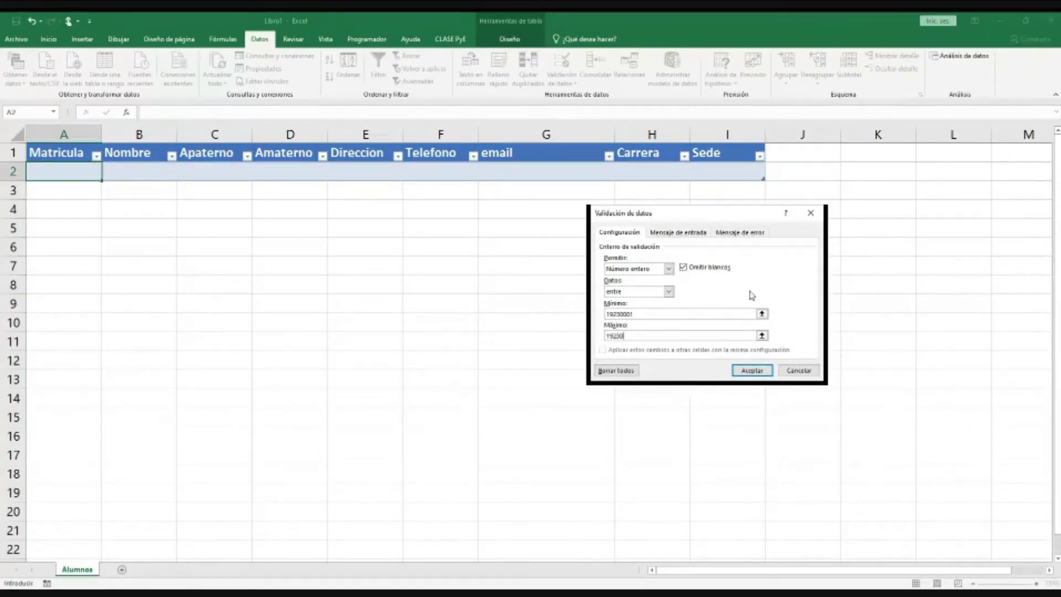
key(BackSpace)
text(999)
click(752, 370)
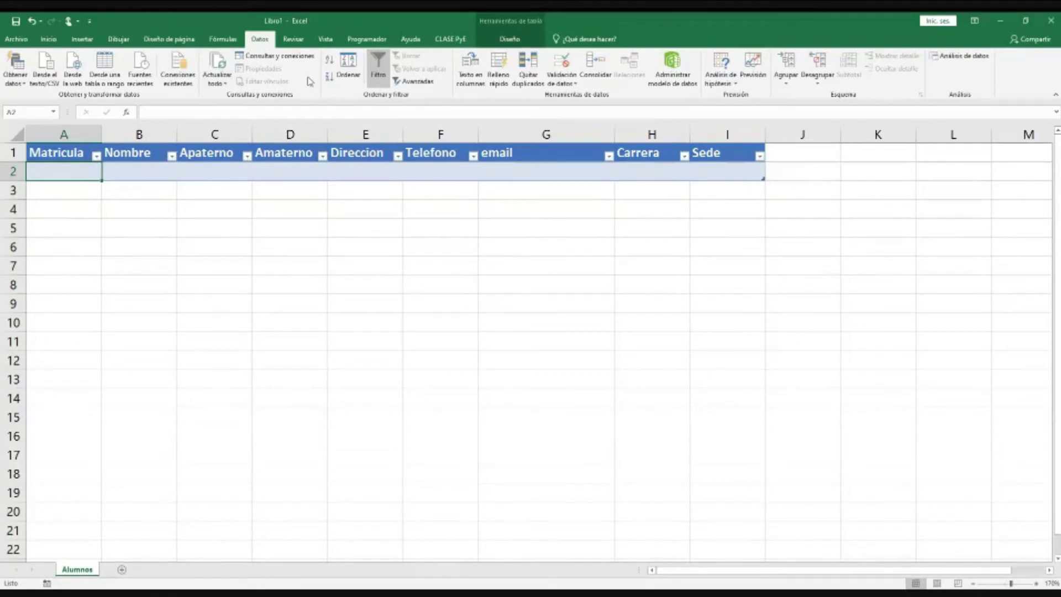
Step: Submit a form record with matrícula 52 and 'e' placeholder fields, then cancel the validation error
click(451, 39)
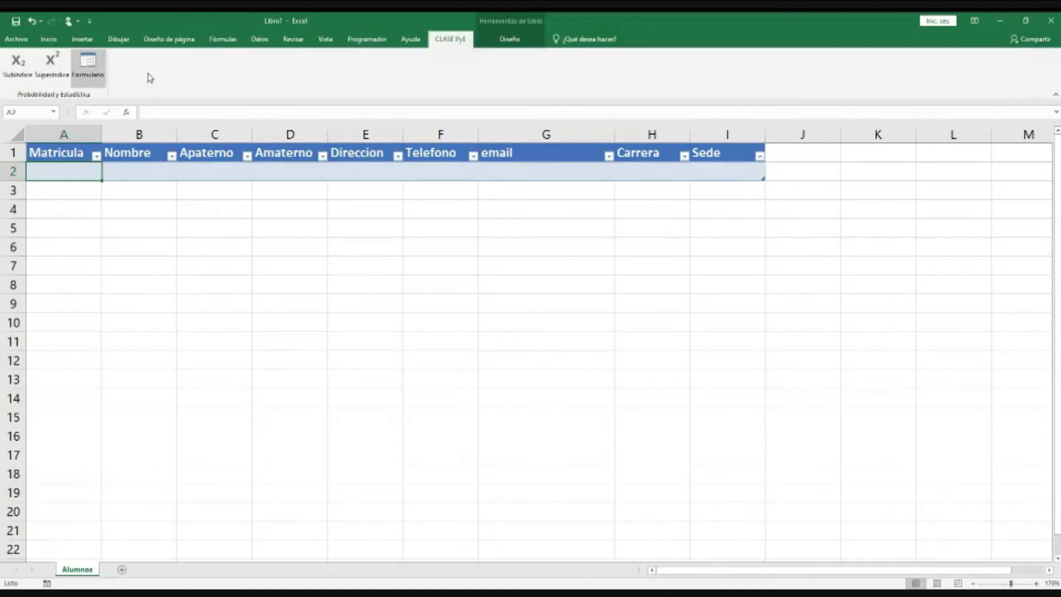
text(52)
click(665, 247)
text(asdf)
text(eeeee)
key(Tab)
text(ee)
key(Tab)
text(ee)
key(Tab)
text(ee)
key(Tab)
text(e)
text(ee)
click(668, 260)
text(eee)
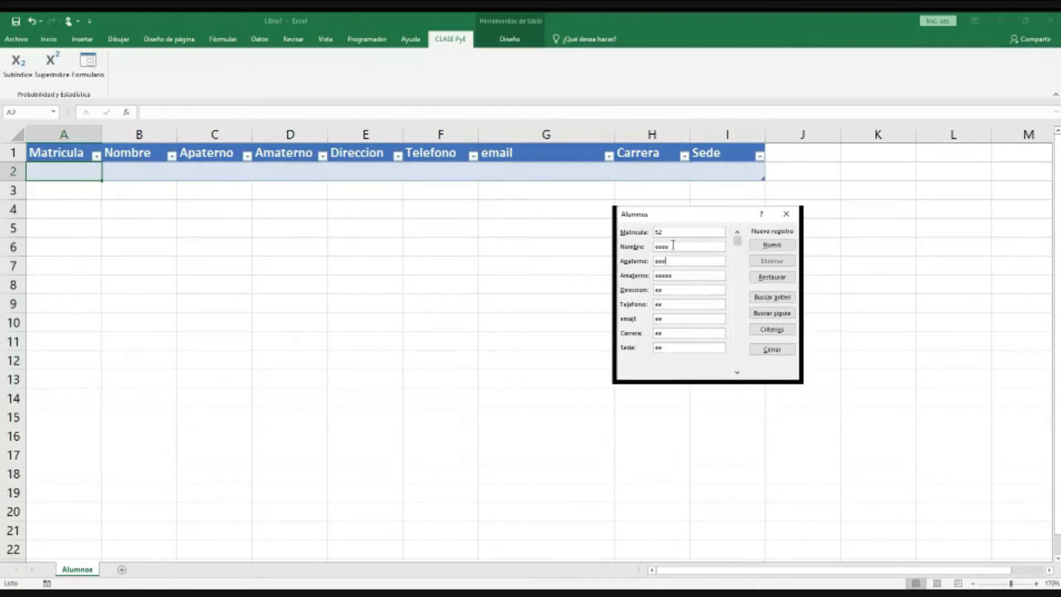
click(781, 247)
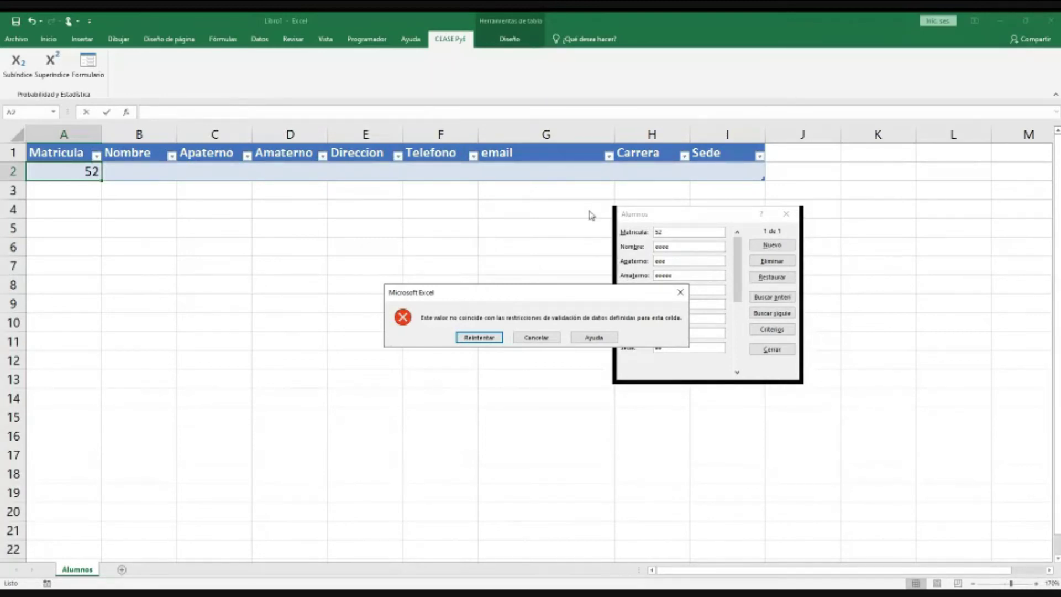
click(536, 338)
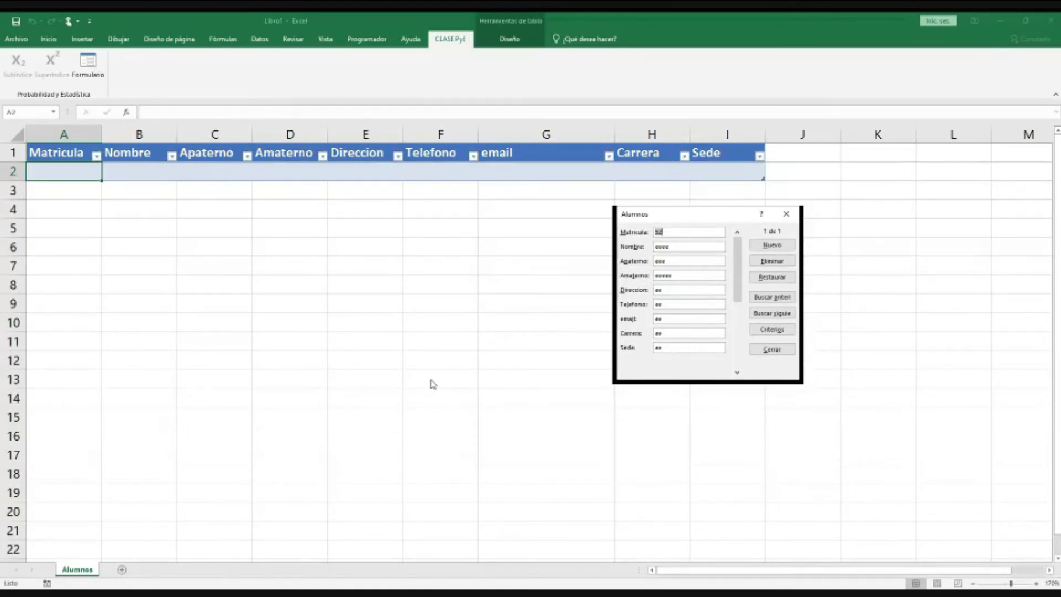
Step: Save the record with matrícula 19230001, then begin a new record with matrícula 52
text(19230001)
key(Return)
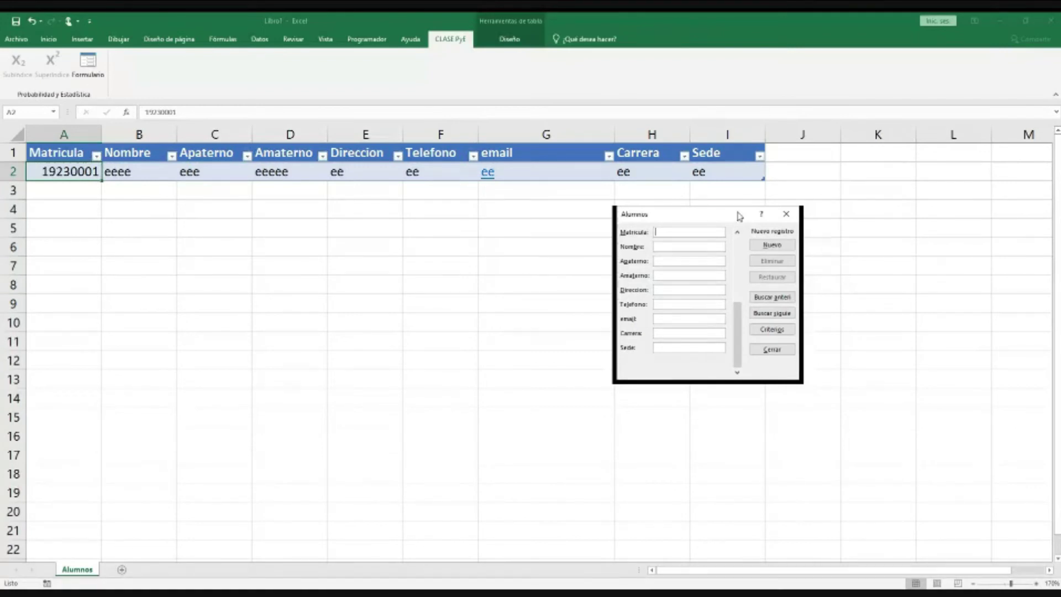
click(773, 244)
text(52)
Step: Fill the remaining fields with 'u' placeholder text, add the record, and close the form
key(Tab)
text(uuu)
key(Tab)
text(uu)
key(Tab)
text(uu)
key(Tab)
text(u)
click(672, 287)
text(uu)
key(Return)
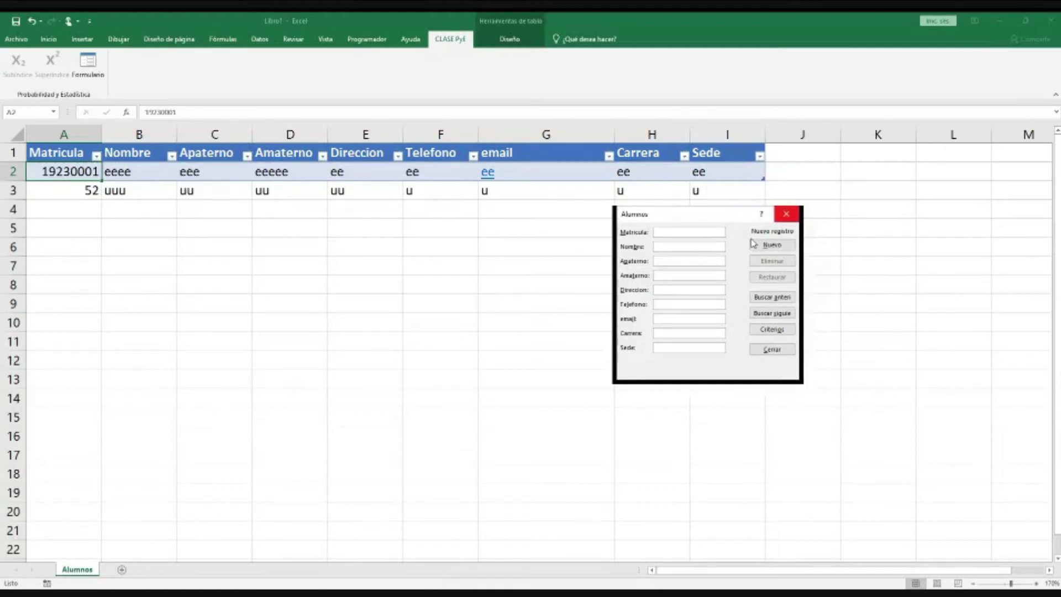
key(Escape)
click(81, 194)
drag(80, 194, 744, 193)
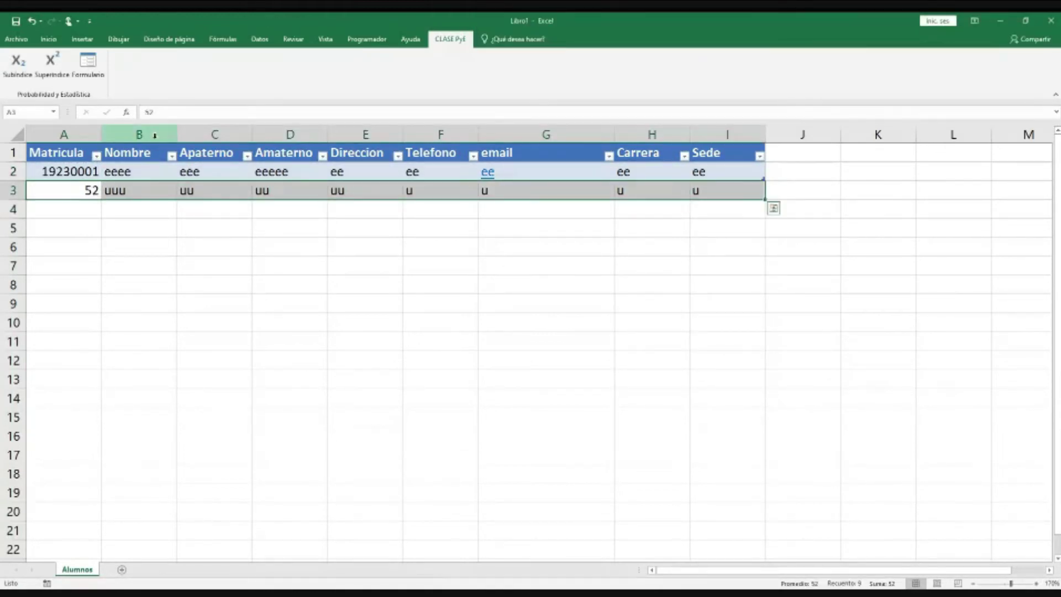
click(83, 197)
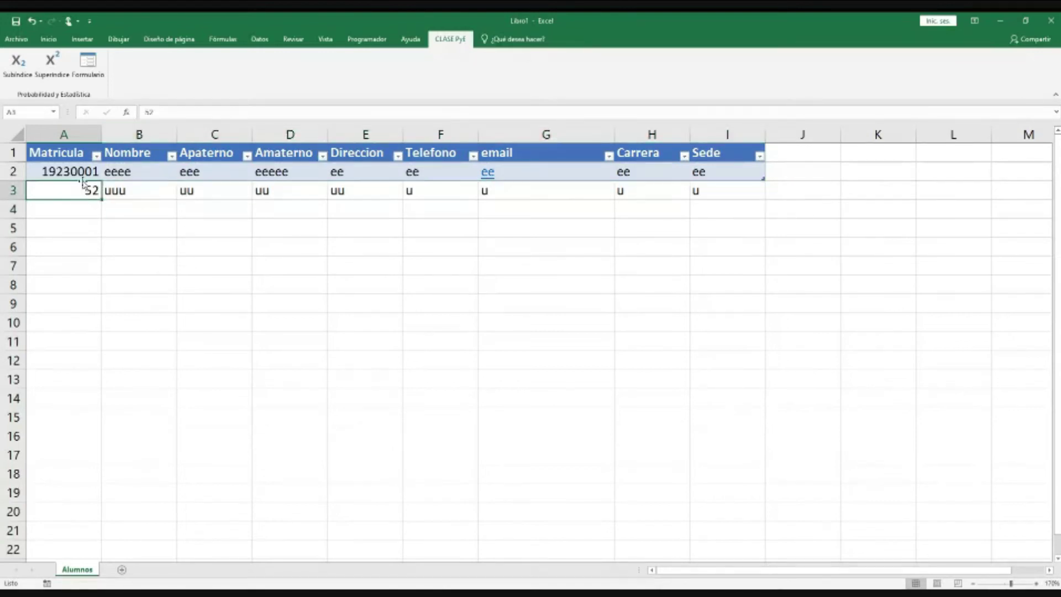
drag(81, 191, 83, 178)
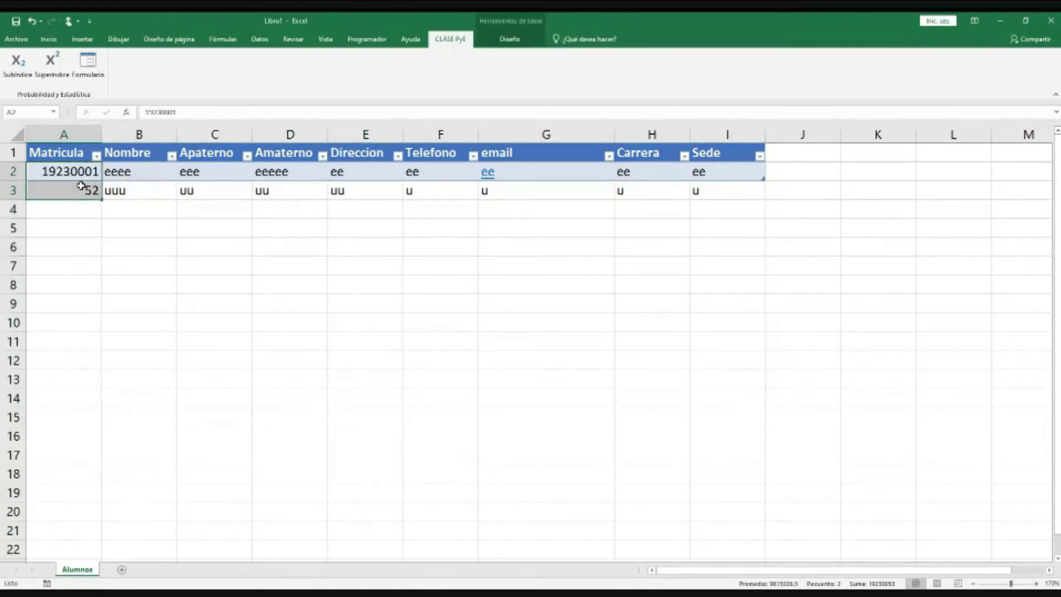
click(84, 176)
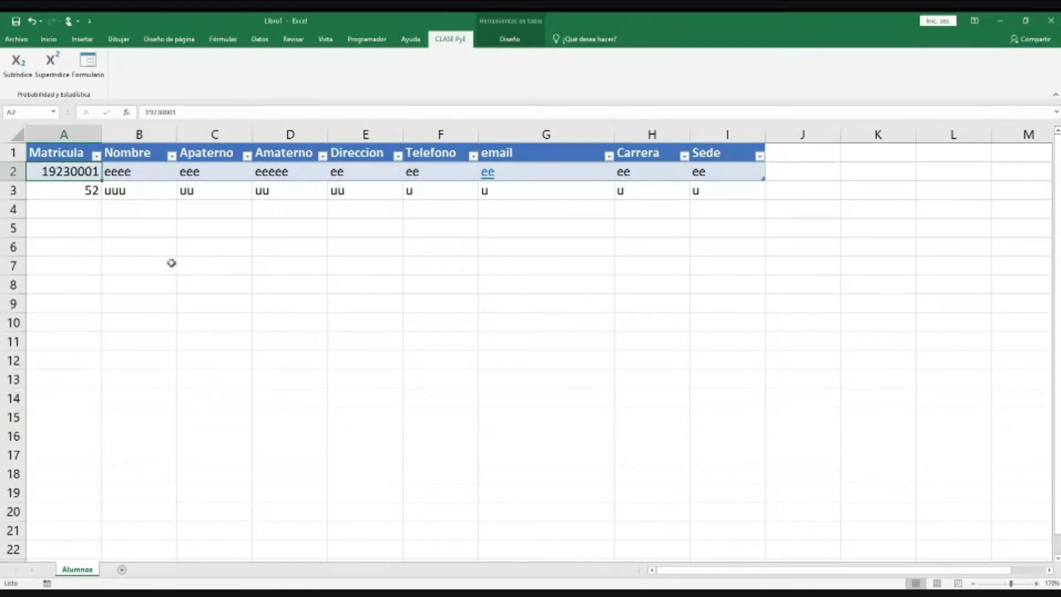
click(90, 191)
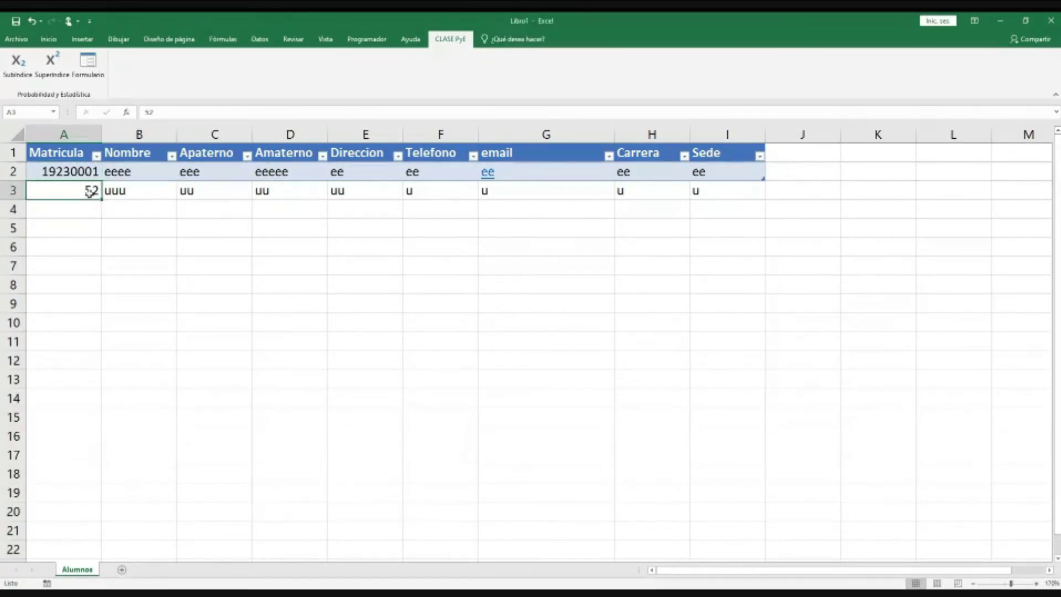
click(90, 173)
click(91, 191)
click(90, 174)
click(90, 191)
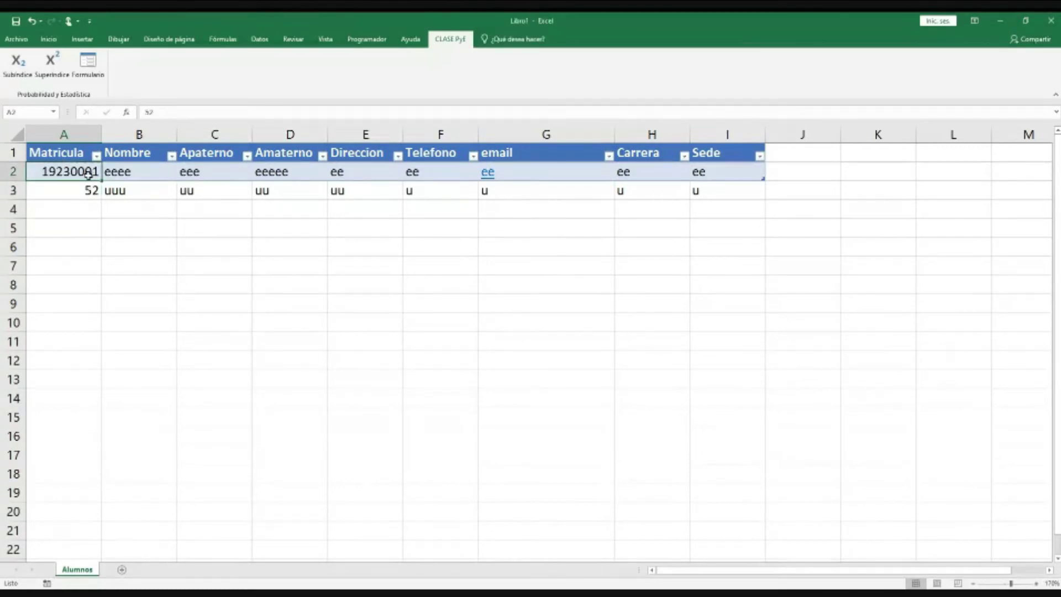
click(90, 173)
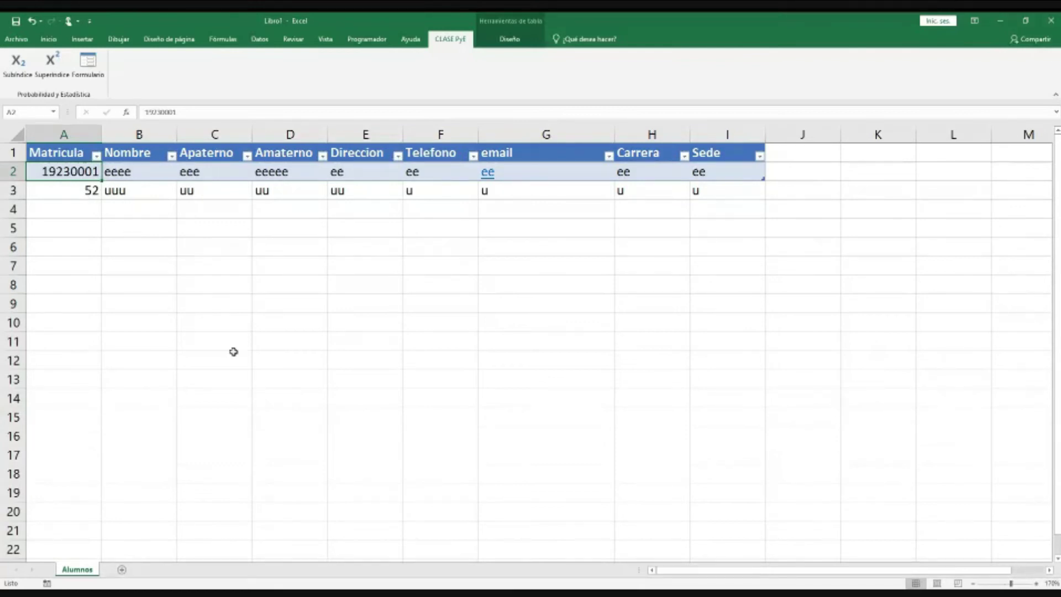
click(72, 153)
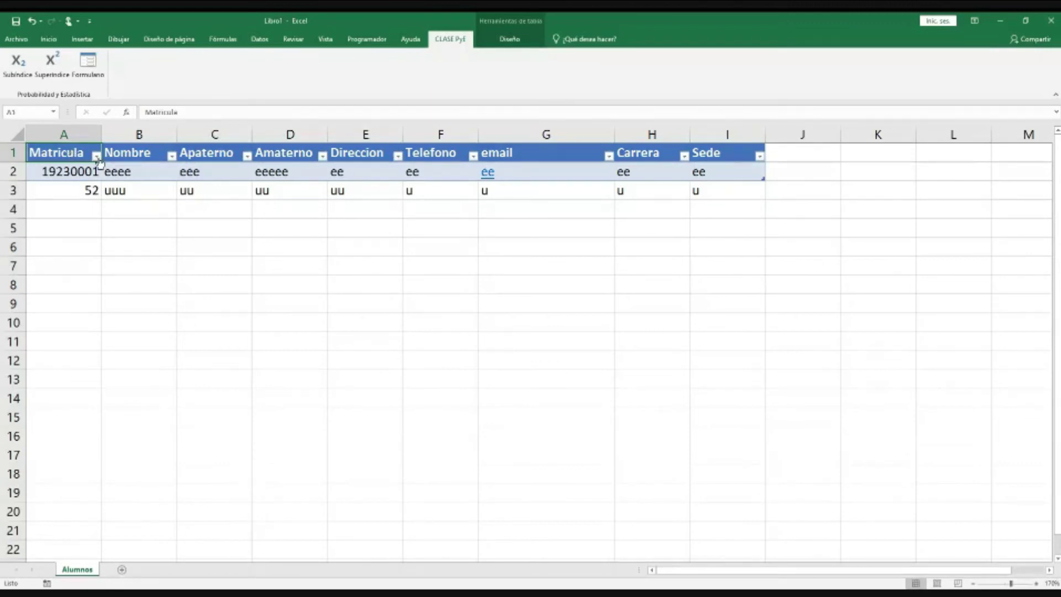
click(97, 156)
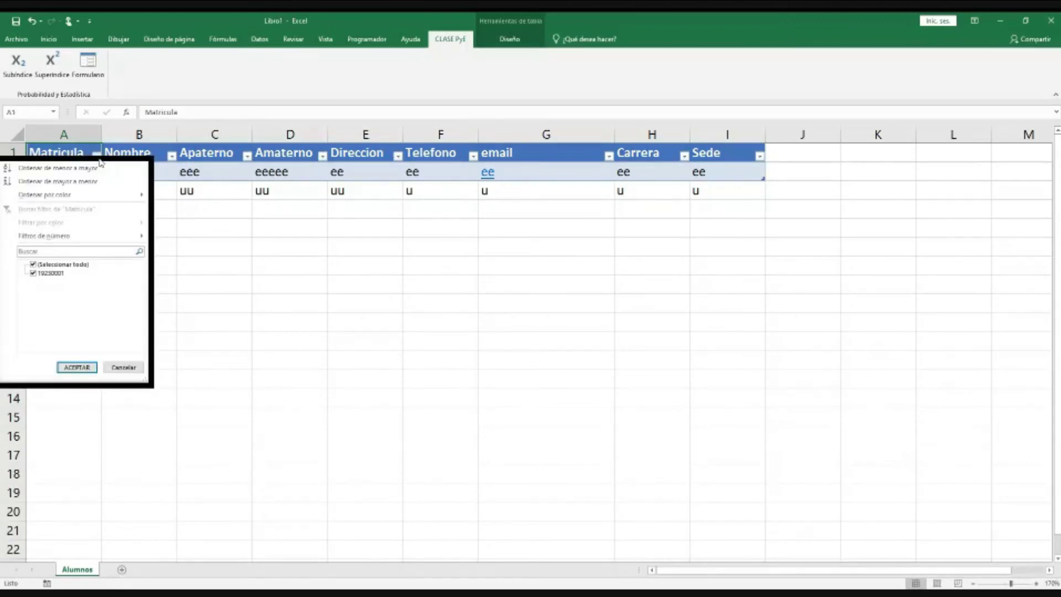
click(307, 307)
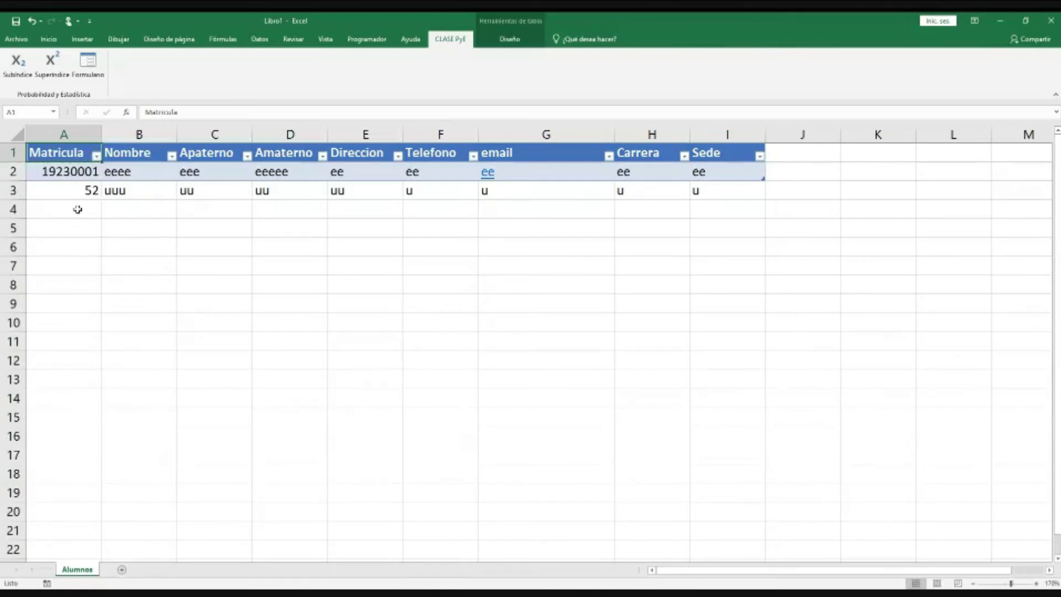
click(84, 191)
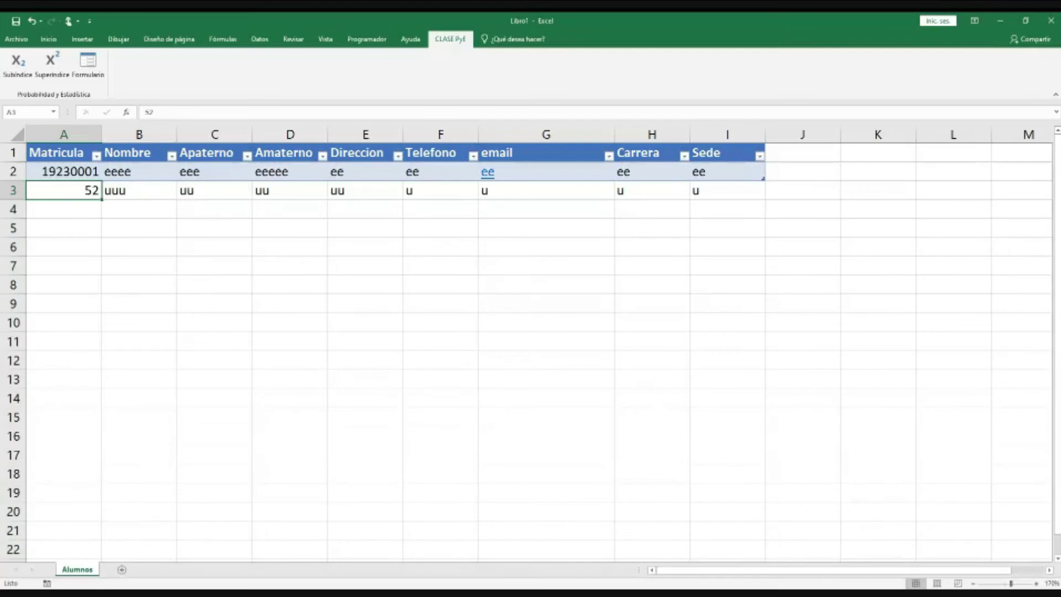
Step: Leave the file backstage, select matrícula values A2:A3, and bring up the Datos then Insertar commands
click(15, 38)
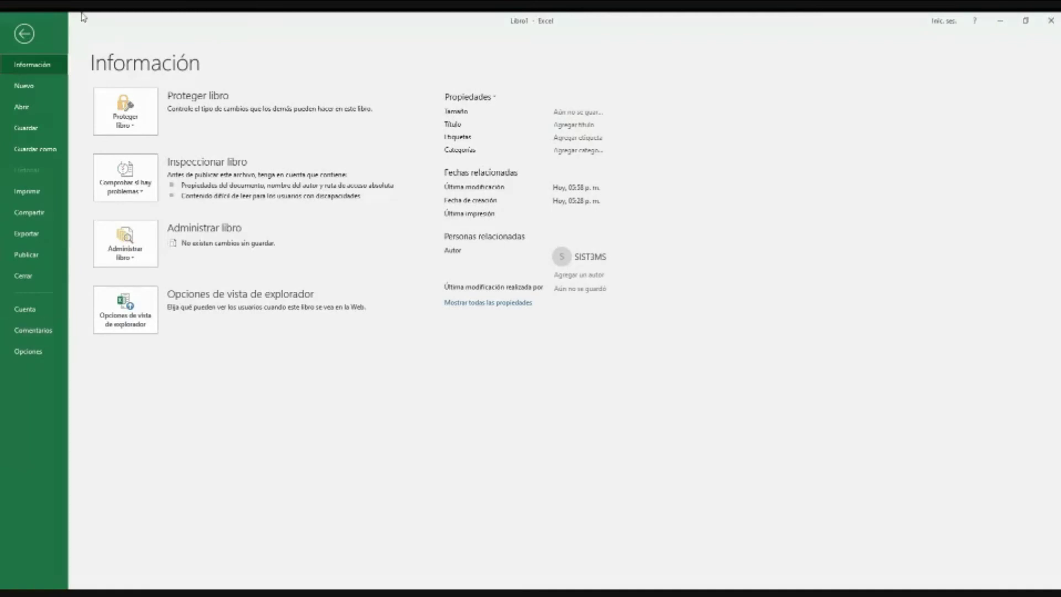
key(Escape)
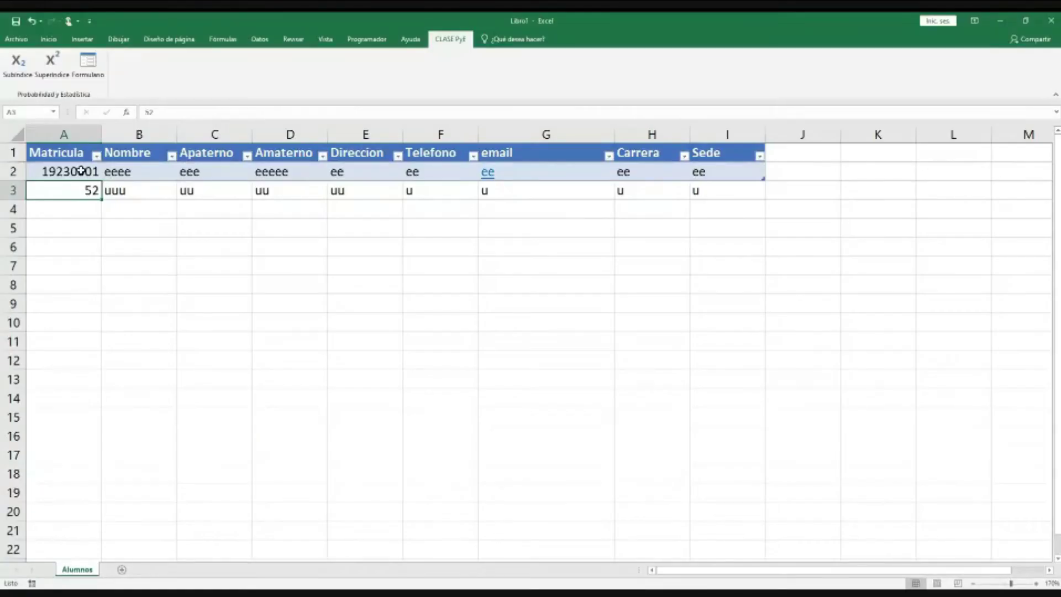
drag(85, 170, 83, 190)
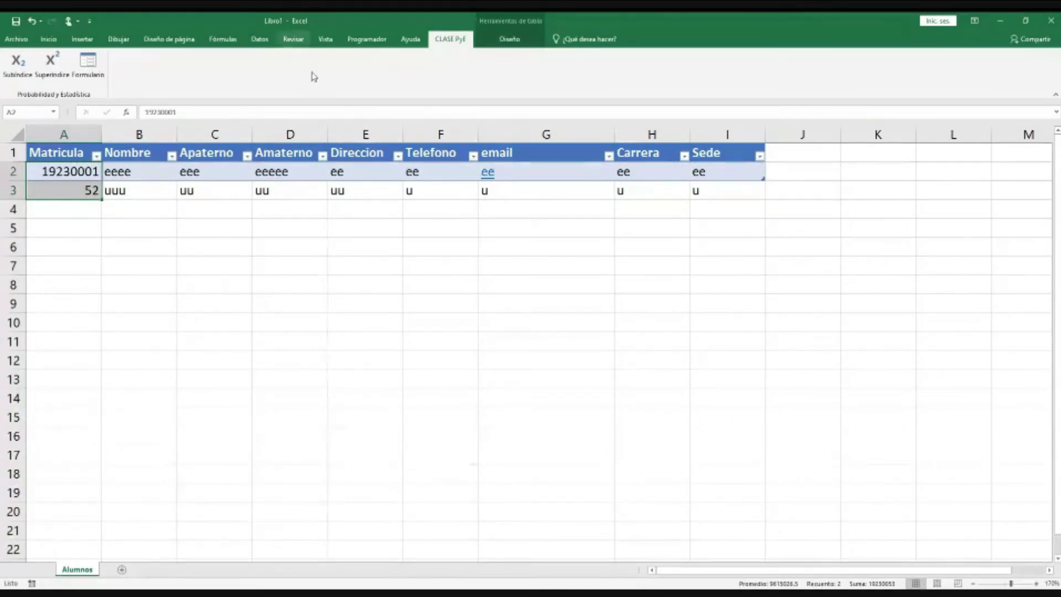
click(260, 39)
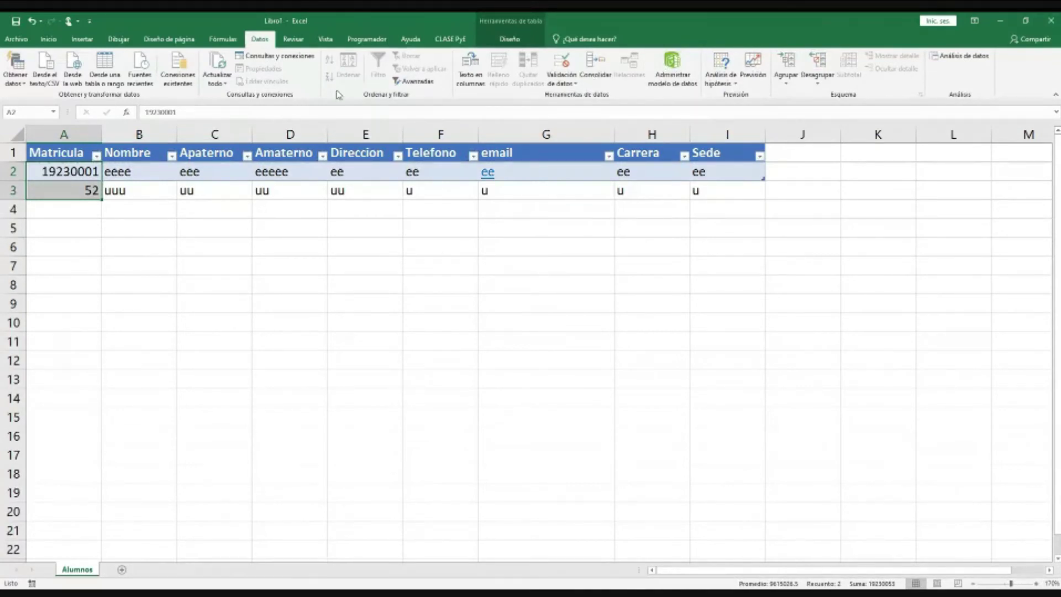
click(83, 39)
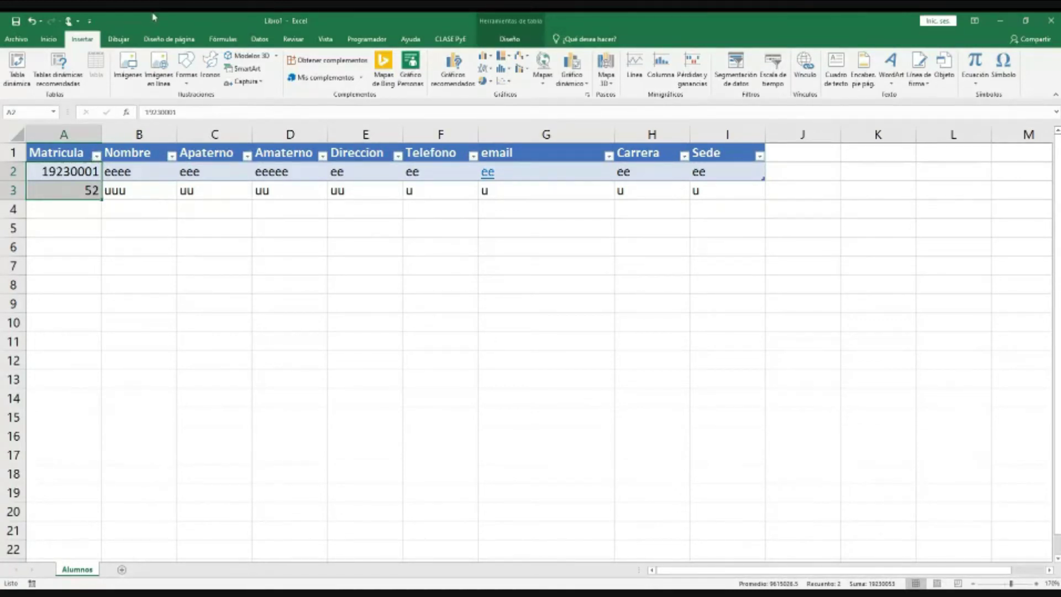
click(187, 282)
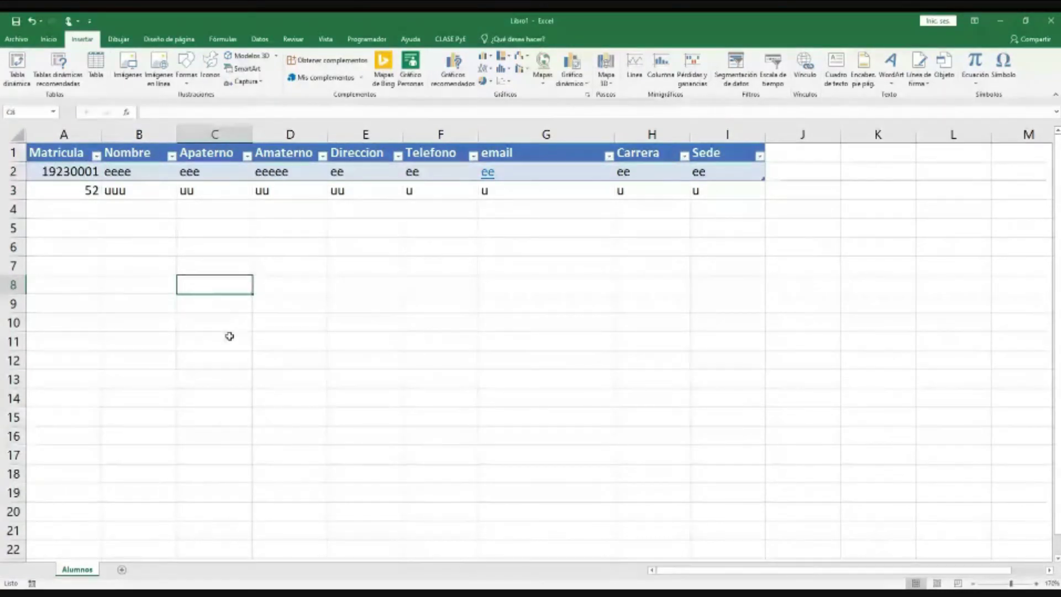
key(Right)
key(Right)
key(Up)
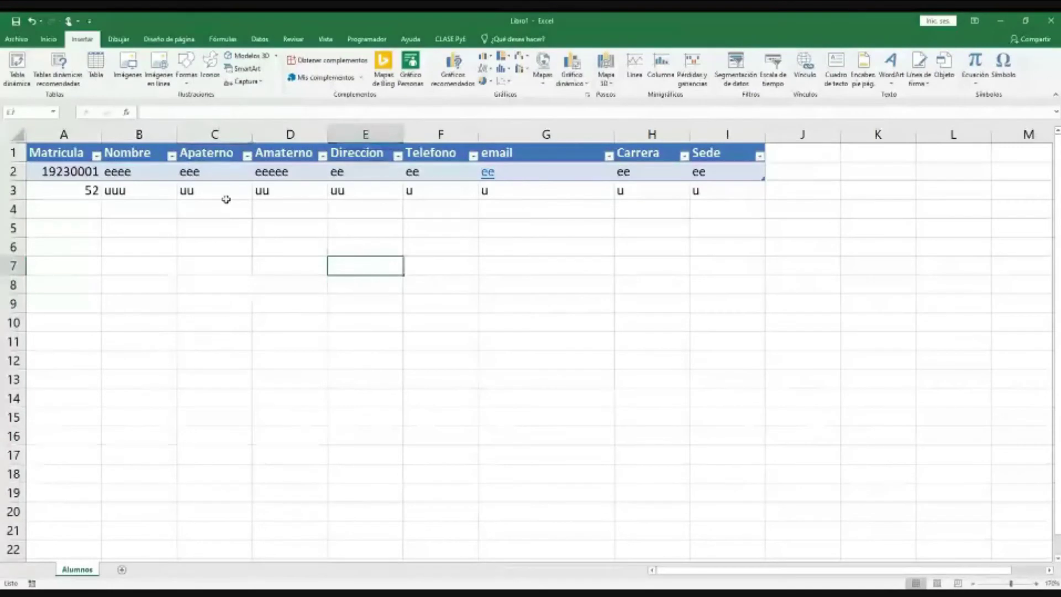
drag(61, 153, 64, 185)
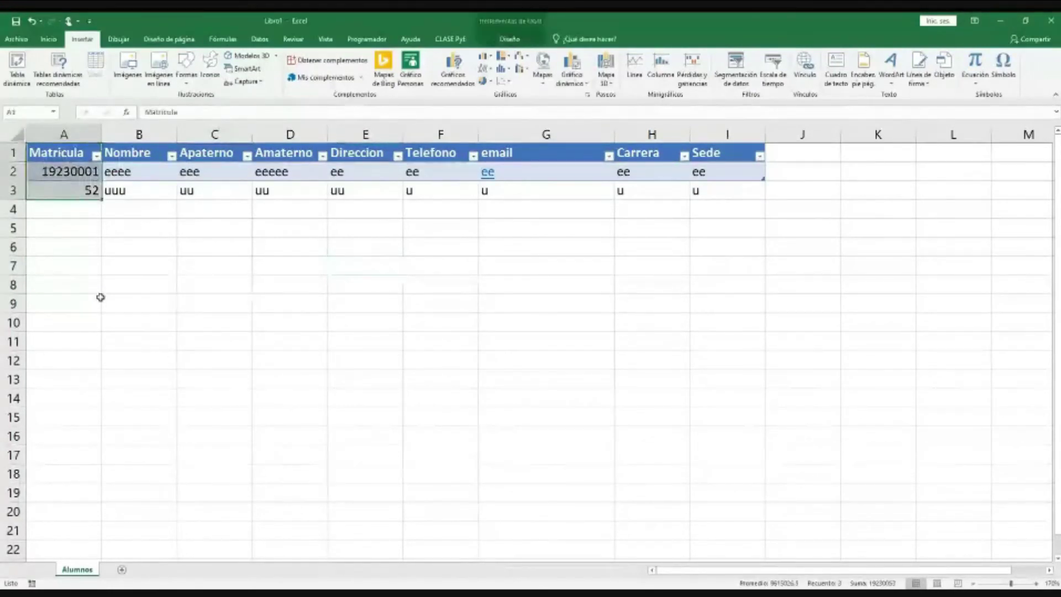
click(67, 170)
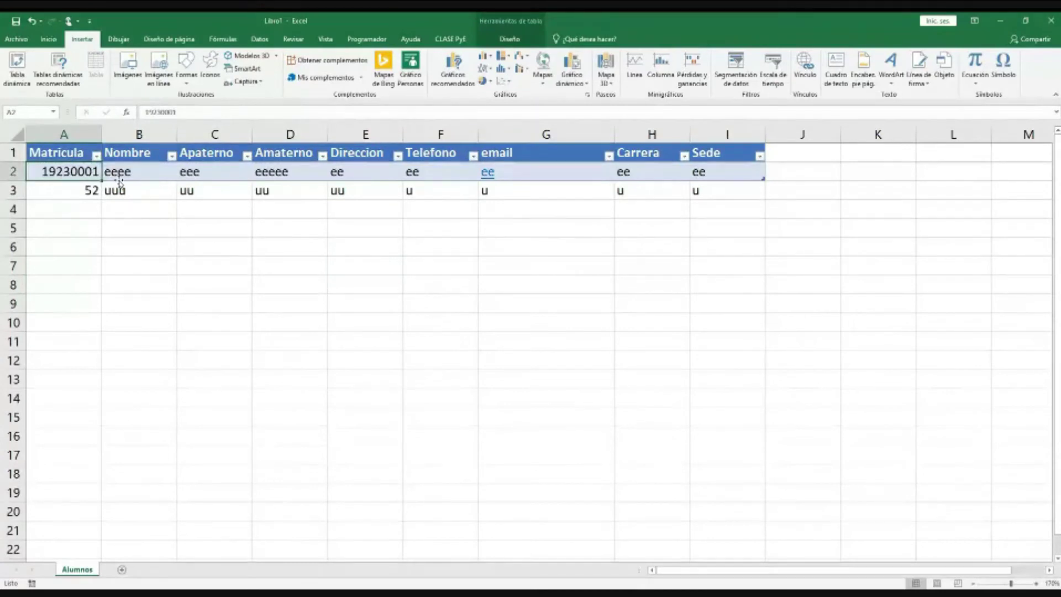
click(128, 172)
click(137, 192)
click(135, 203)
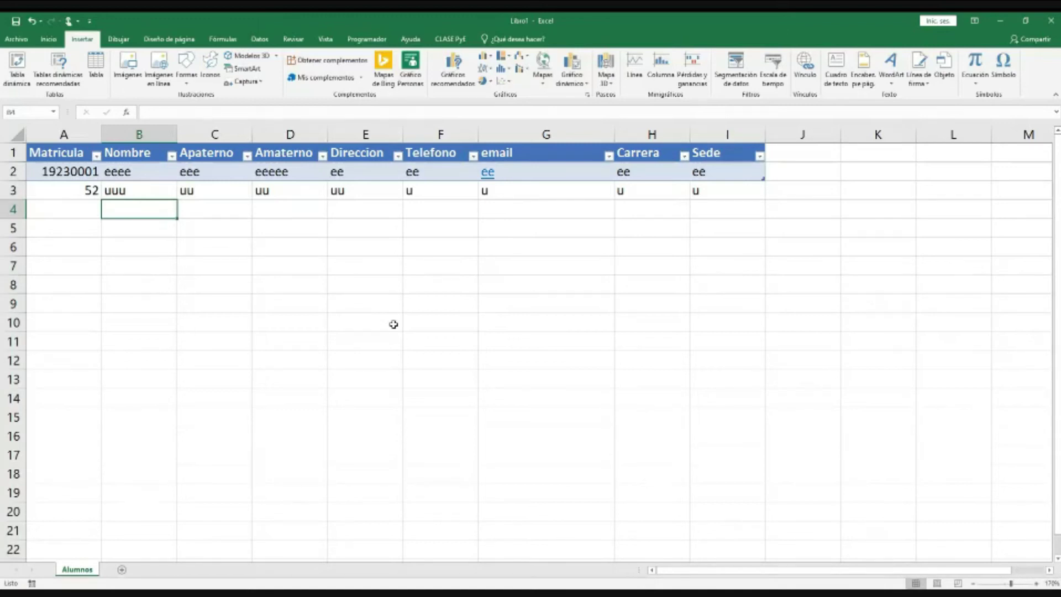
click(393, 304)
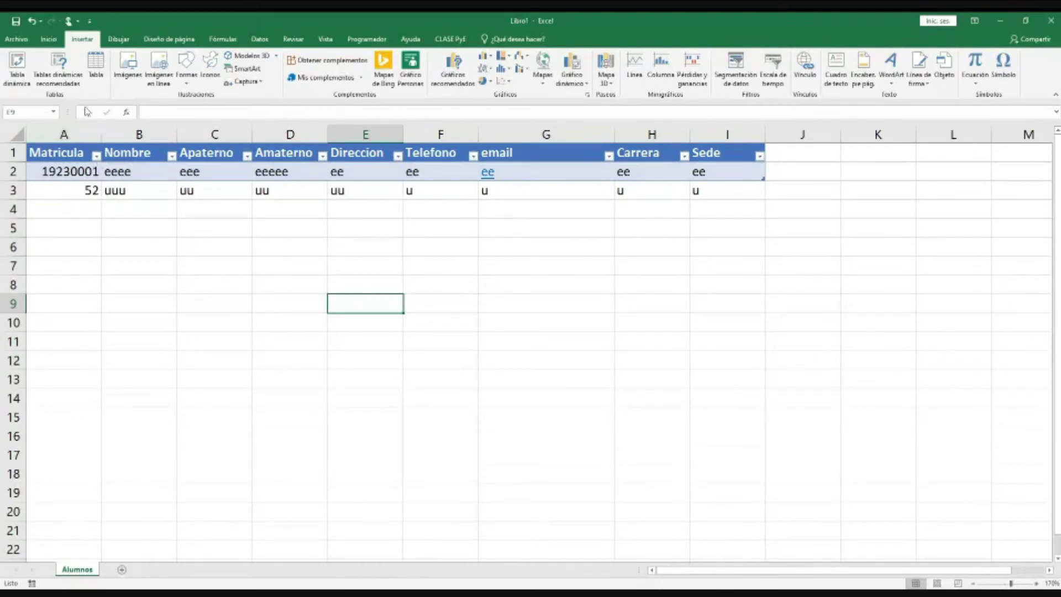
click(59, 155)
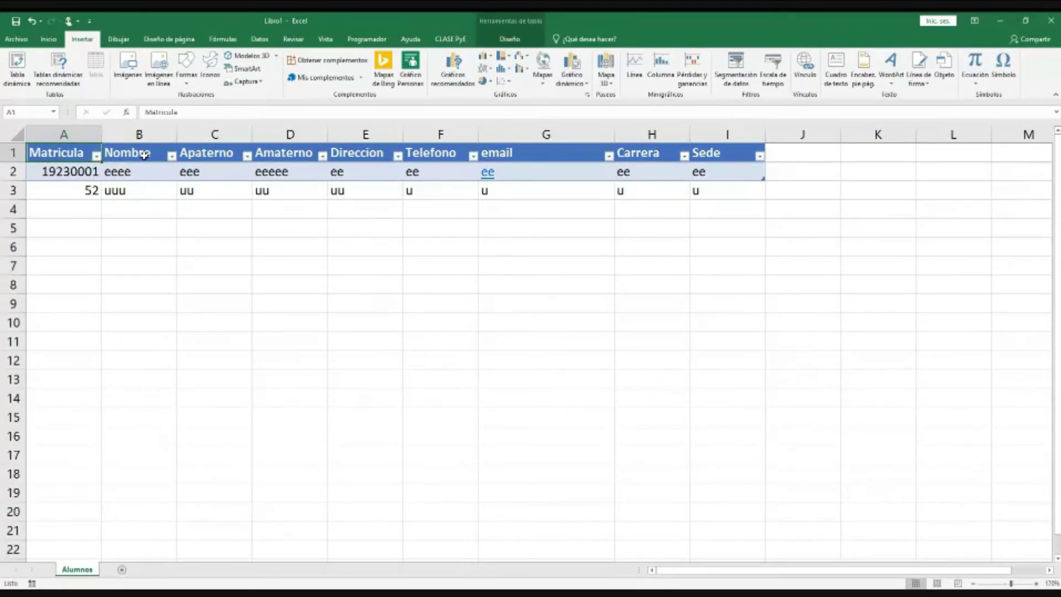
click(163, 158)
drag(163, 157, 309, 172)
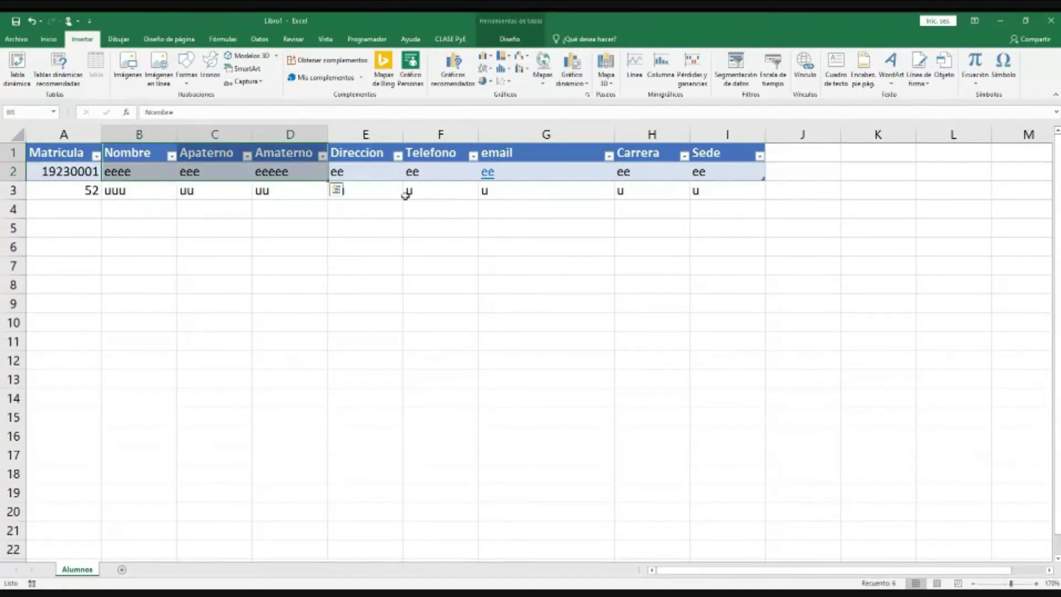
click(641, 154)
key(Left)
key(Left)
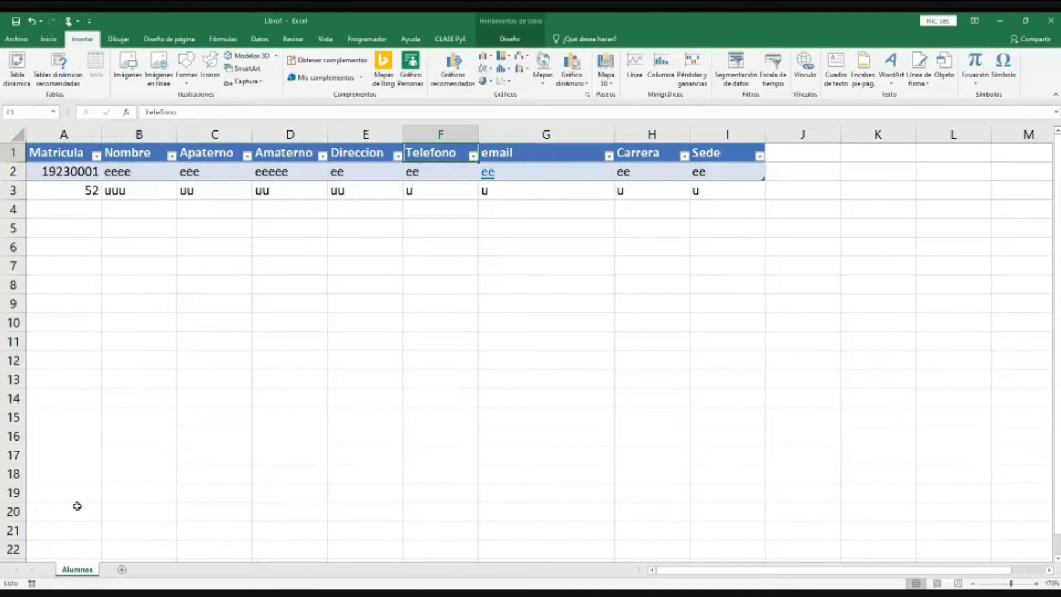
Step: Add a new worksheet, zoom in, and name it Calificaciones
click(122, 571)
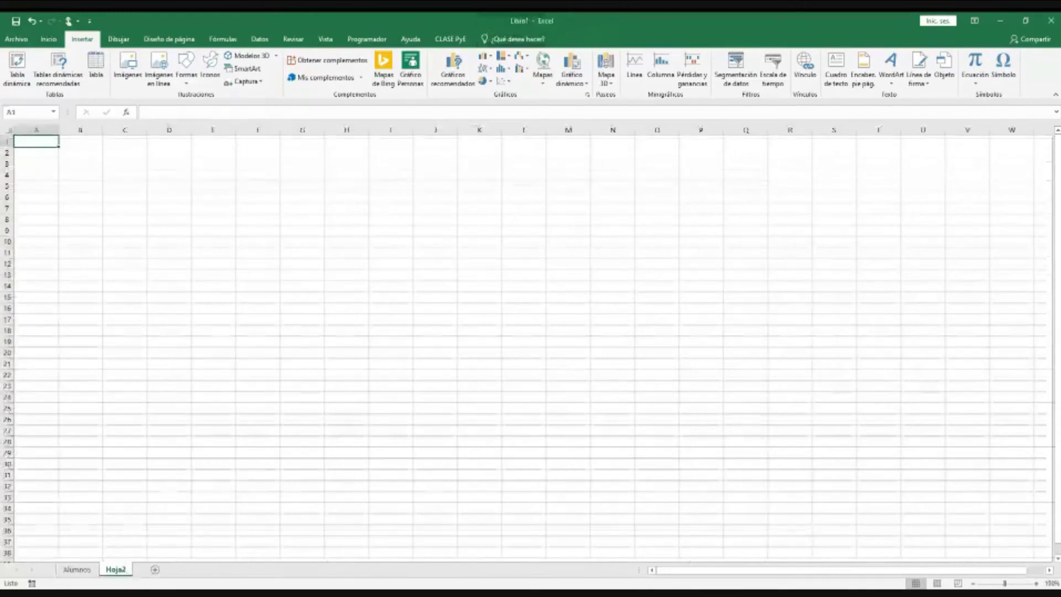
click(1036, 583)
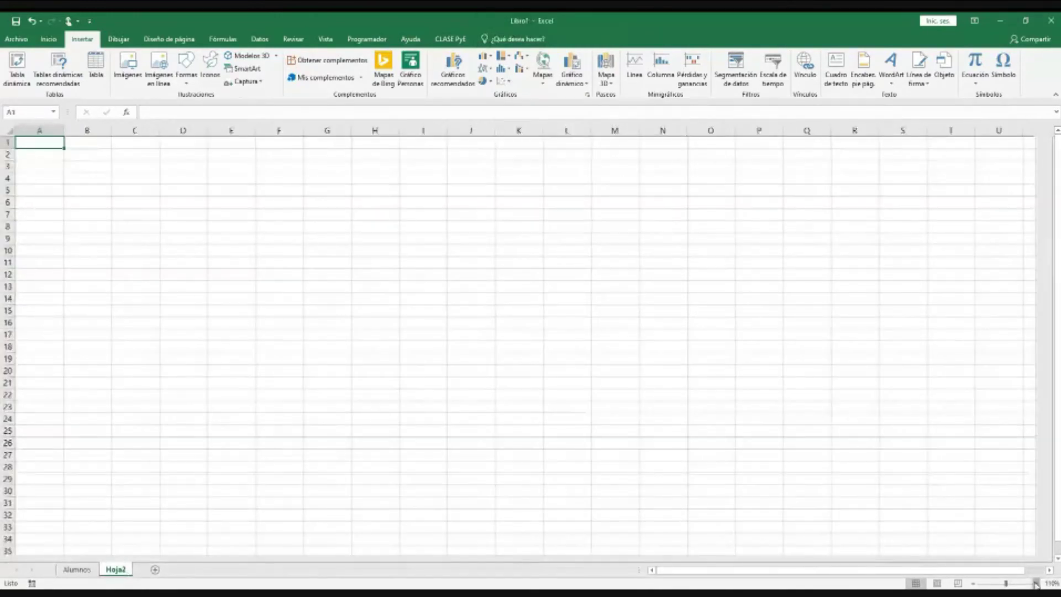
click(1035, 583)
click(1035, 583)
key(alt+h)
text(orCa)
text(lif)
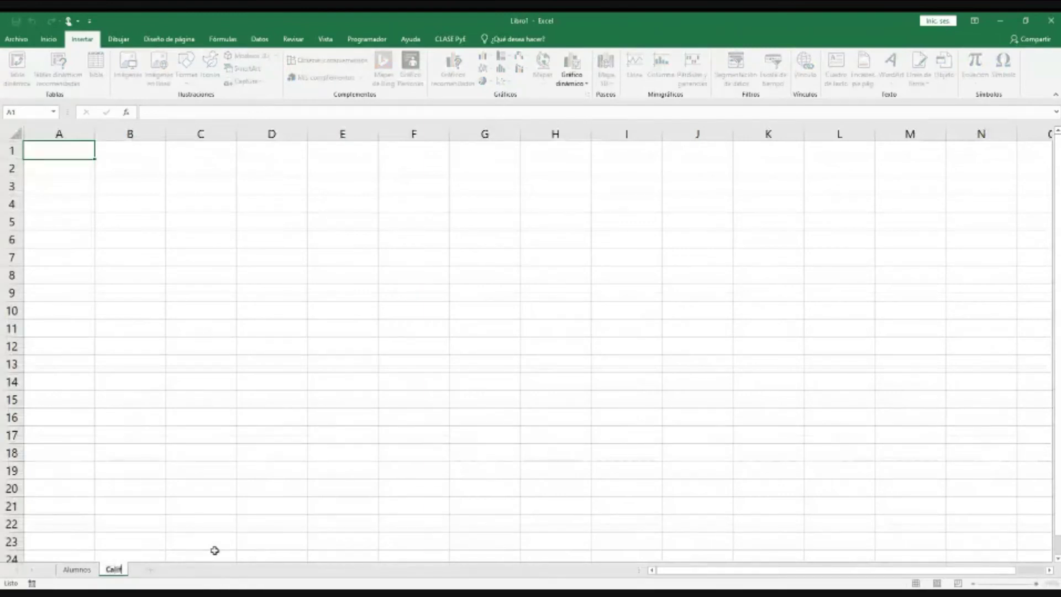
text(icaciones)
key(Return)
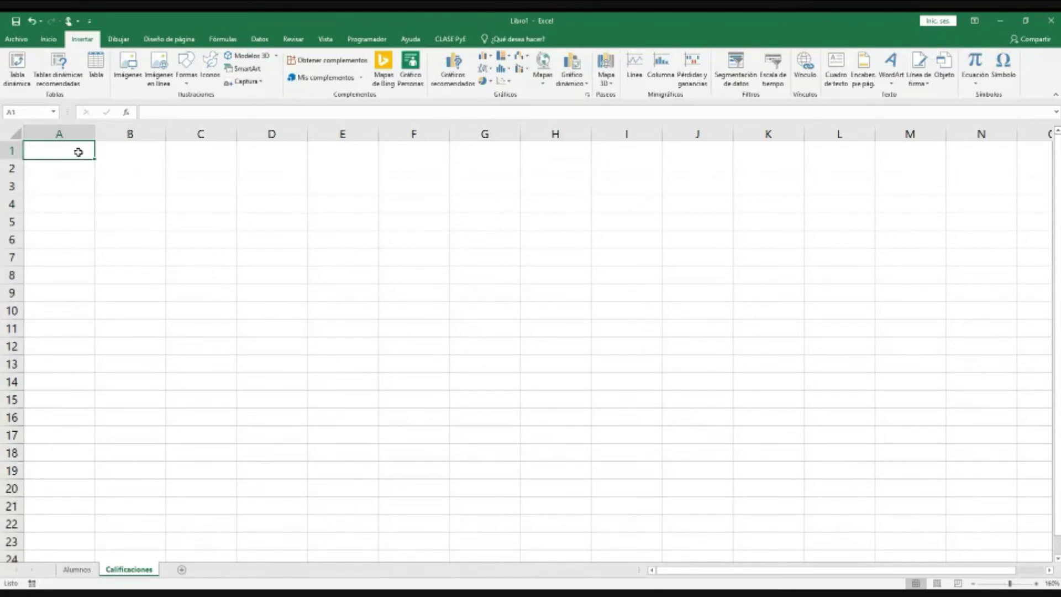
Step: Enter the headers Matricula in A1 and SIO in B1
text(Matricula)
key(Return)
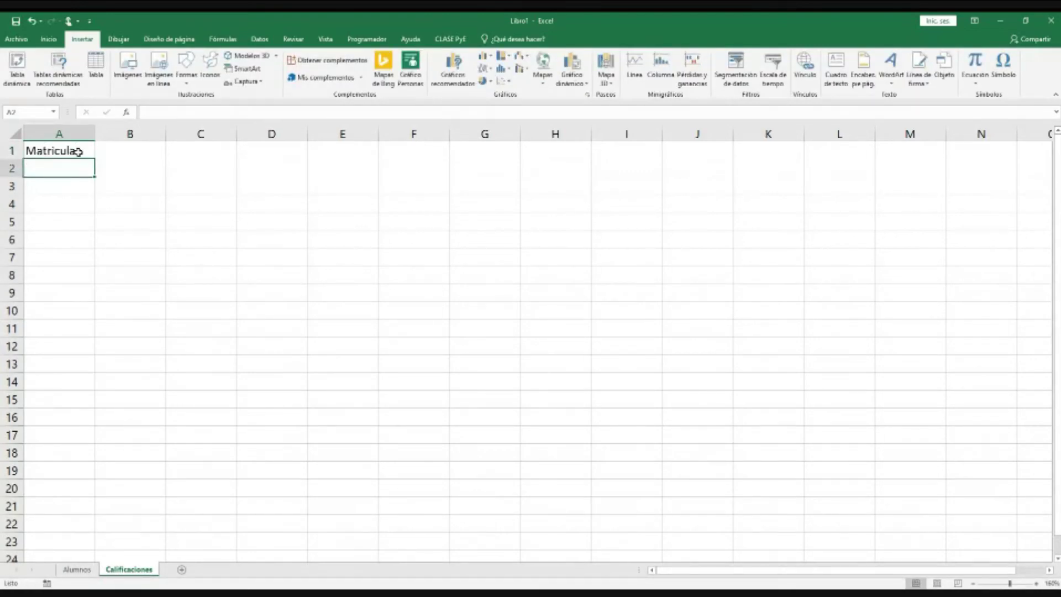
key(Up)
key(Right)
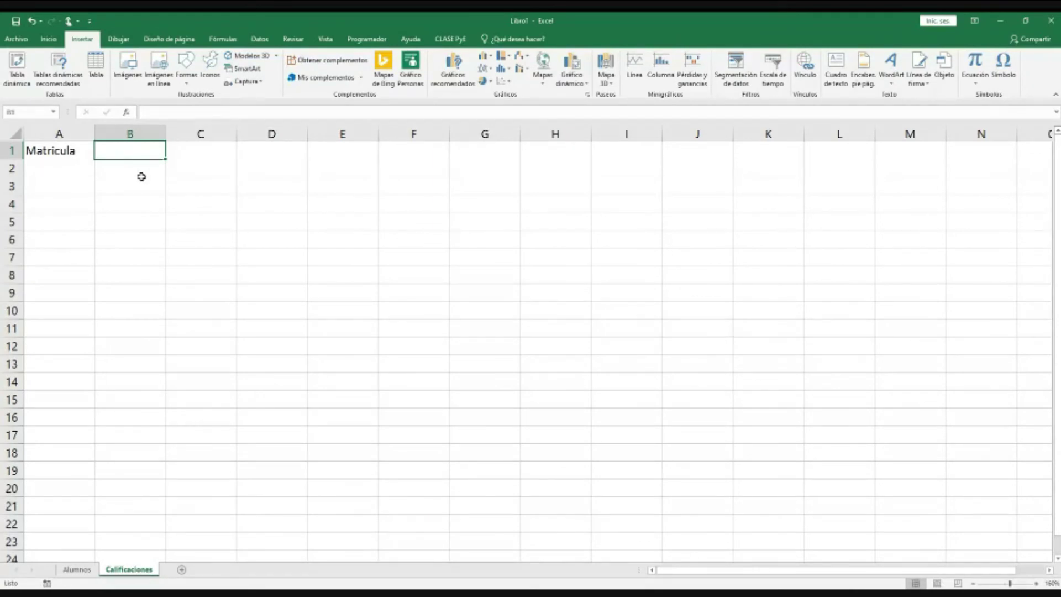
text(SIO)
key(Tab)
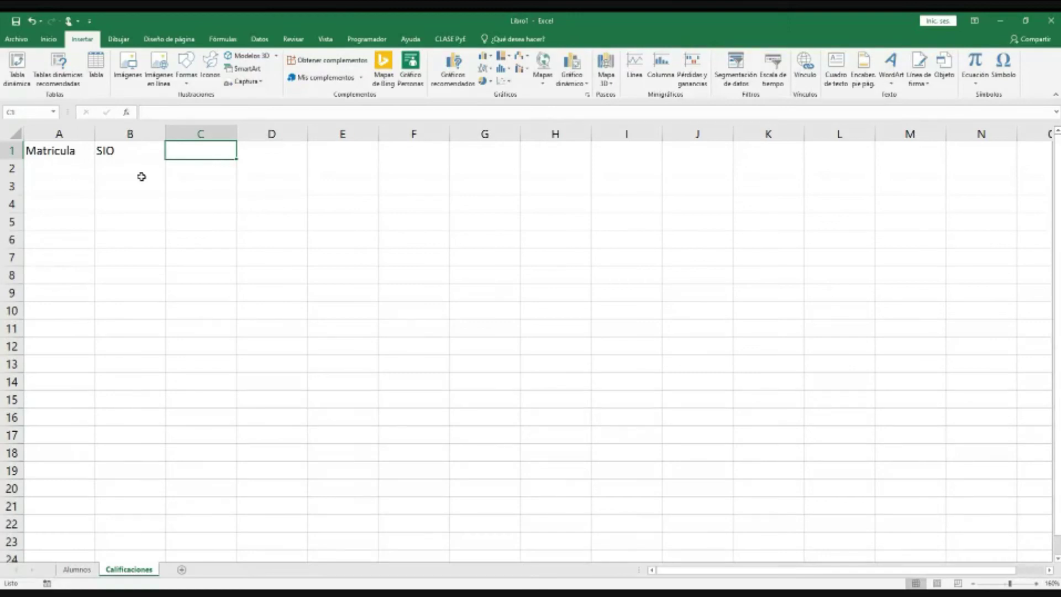
Step: Enter the headers MATE, FINAN and OTRA in C1:E1
text(MAte)
key(BackSpace)
key(BackSpace)
key(BackSpace)
text(ATE)
key(ctrl+Return)
key(Tab)
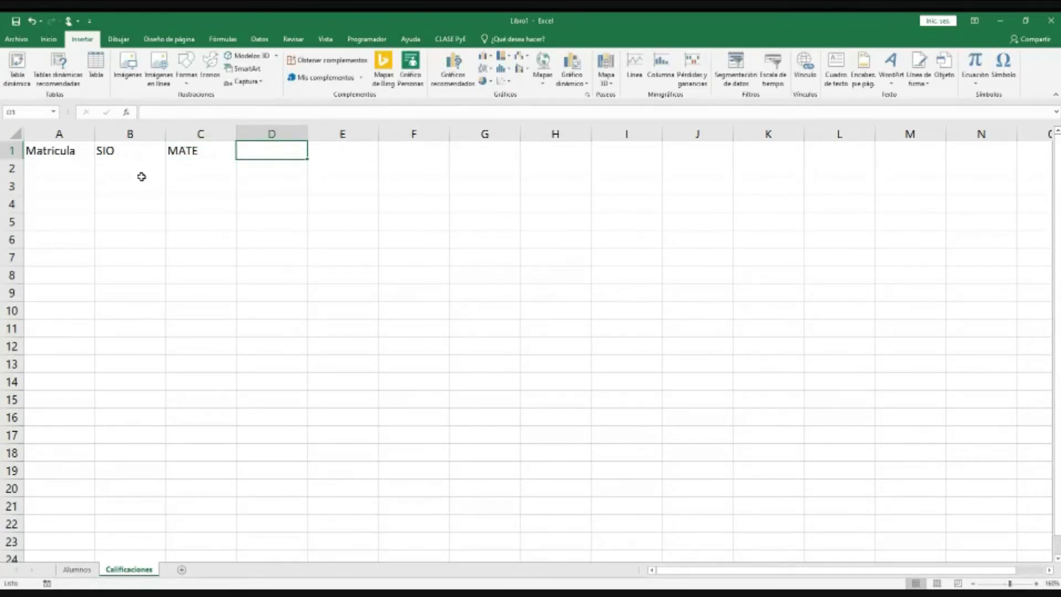
text(FINAN)
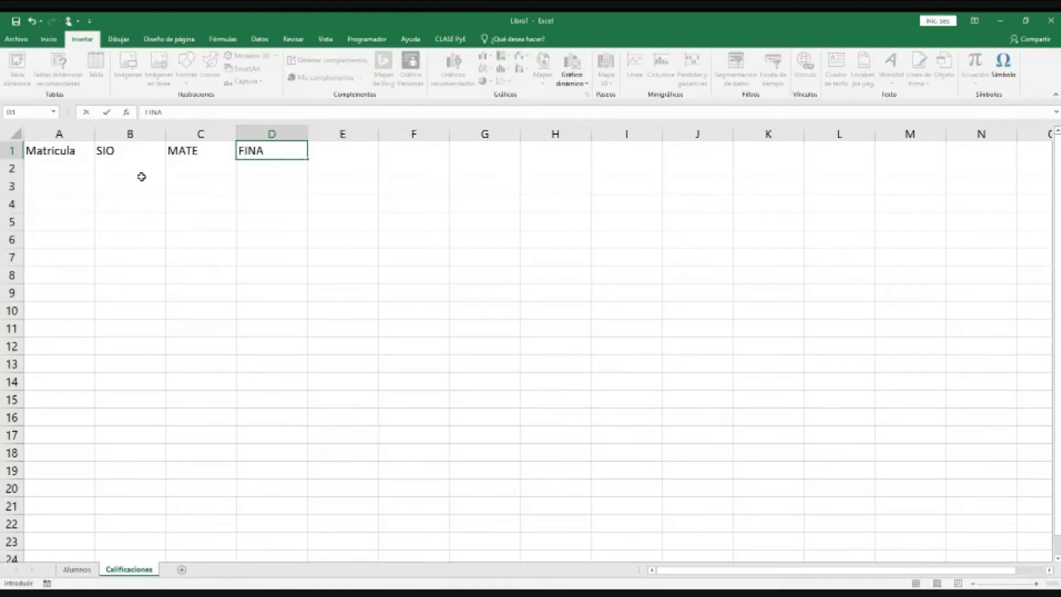
key(Tab)
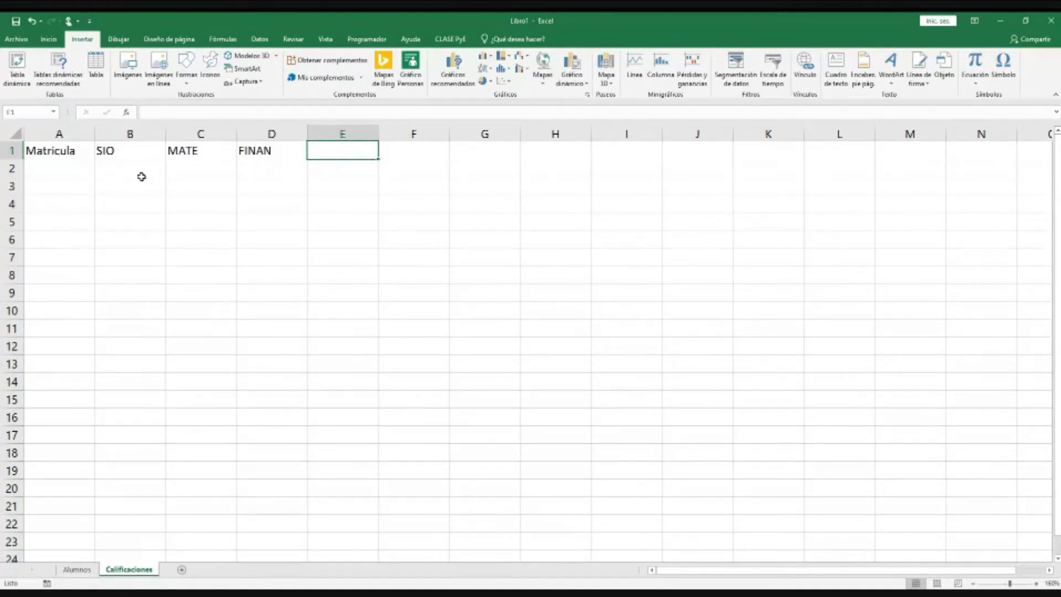
text(OTRA)
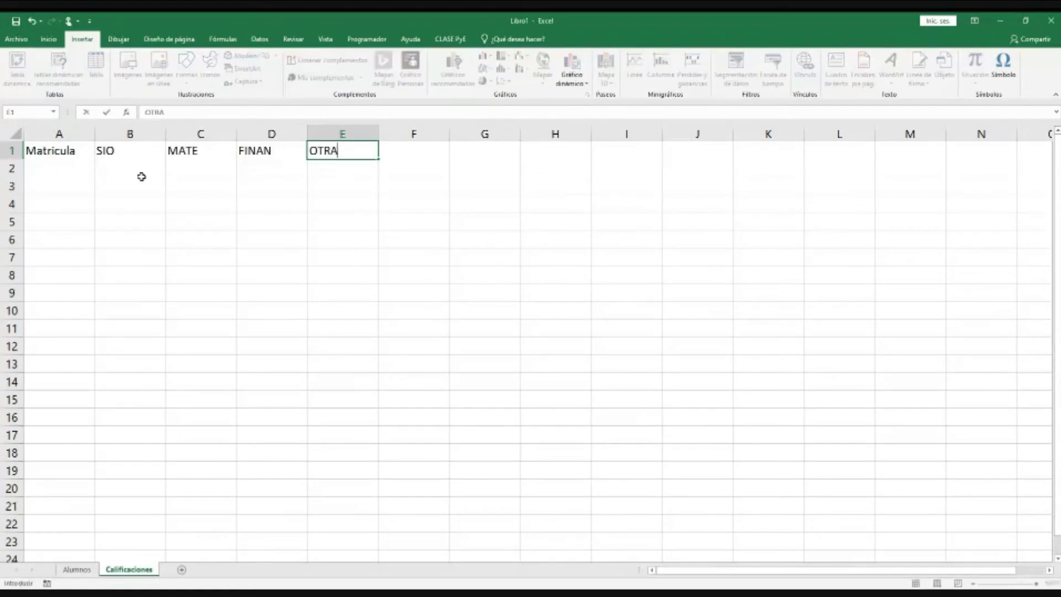
key(Return)
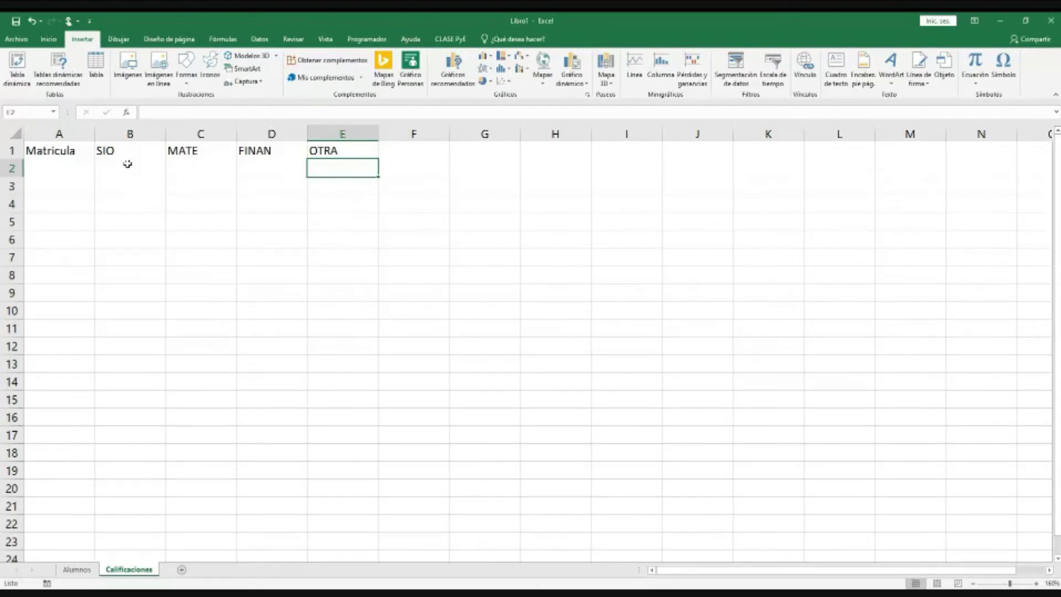
Step: Select the header row A1:E1 from Matricula to OTRA
click(136, 169)
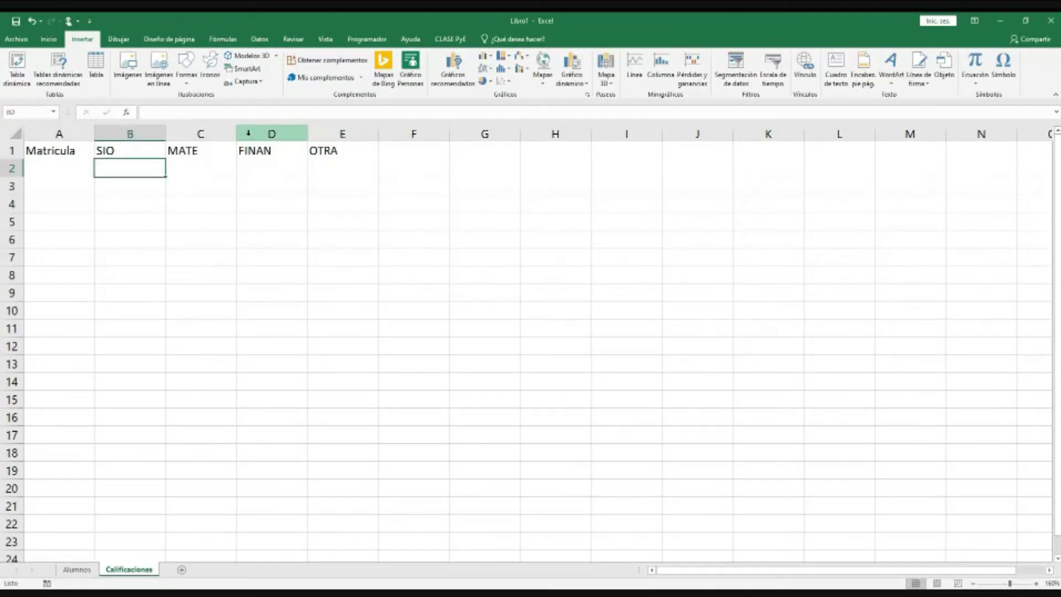
drag(137, 171, 328, 173)
click(73, 173)
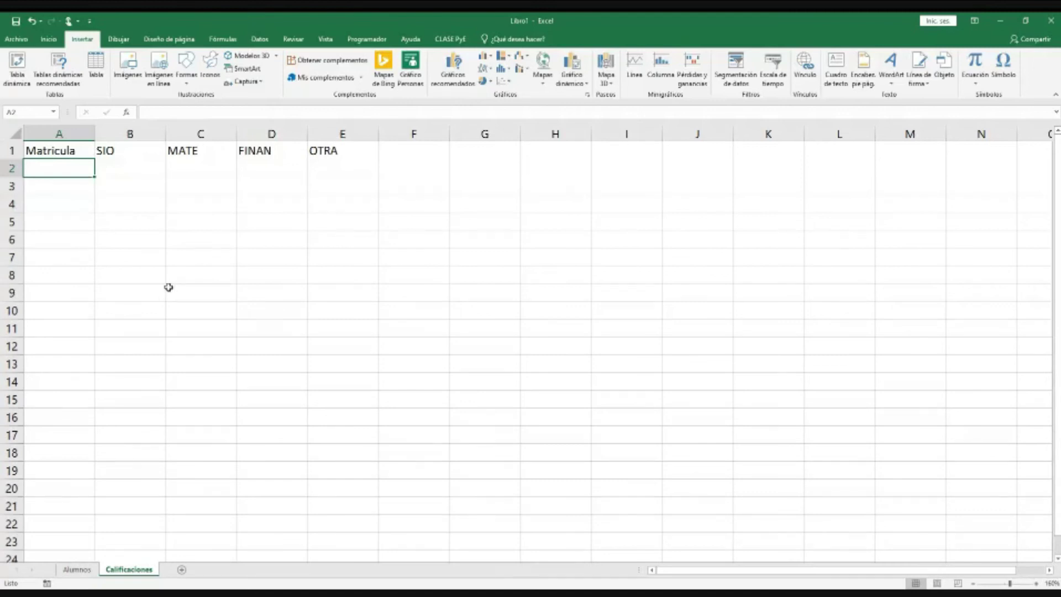
drag(62, 155, 347, 151)
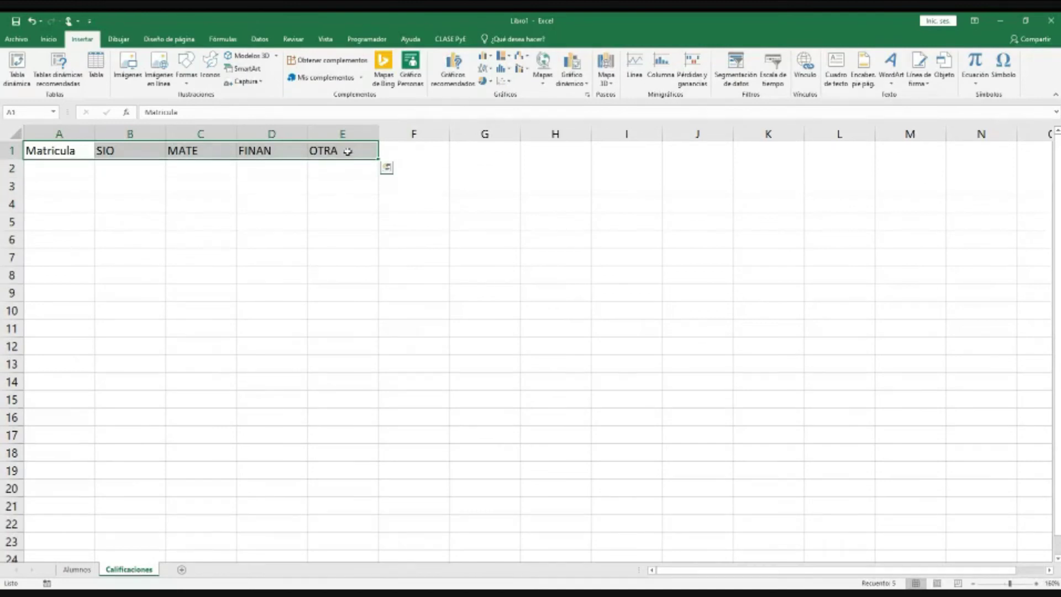
Step: Convert the Calificaciones header row into an Excel table
click(102, 72)
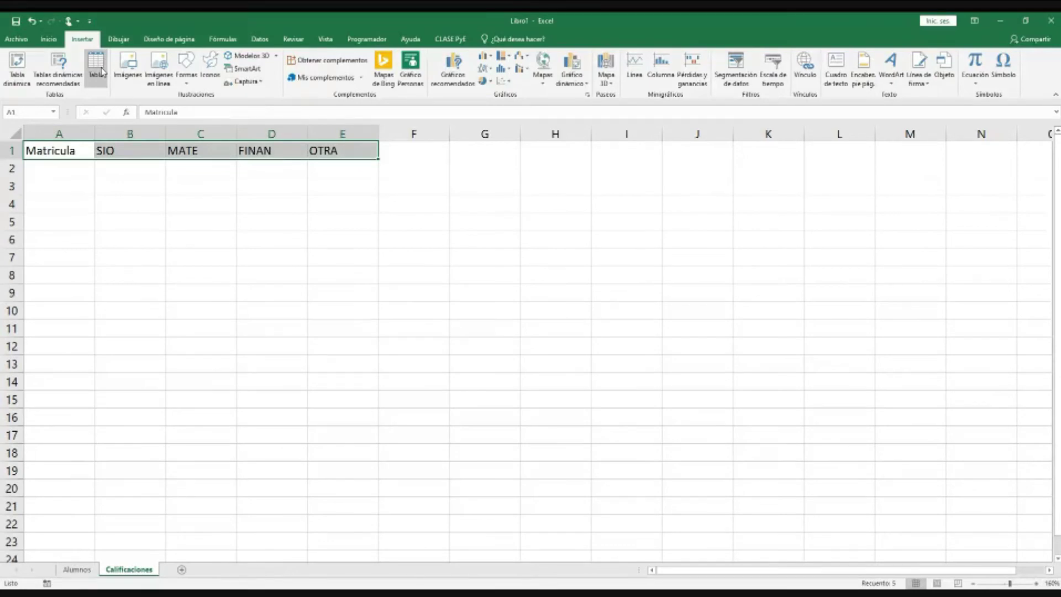
click(698, 326)
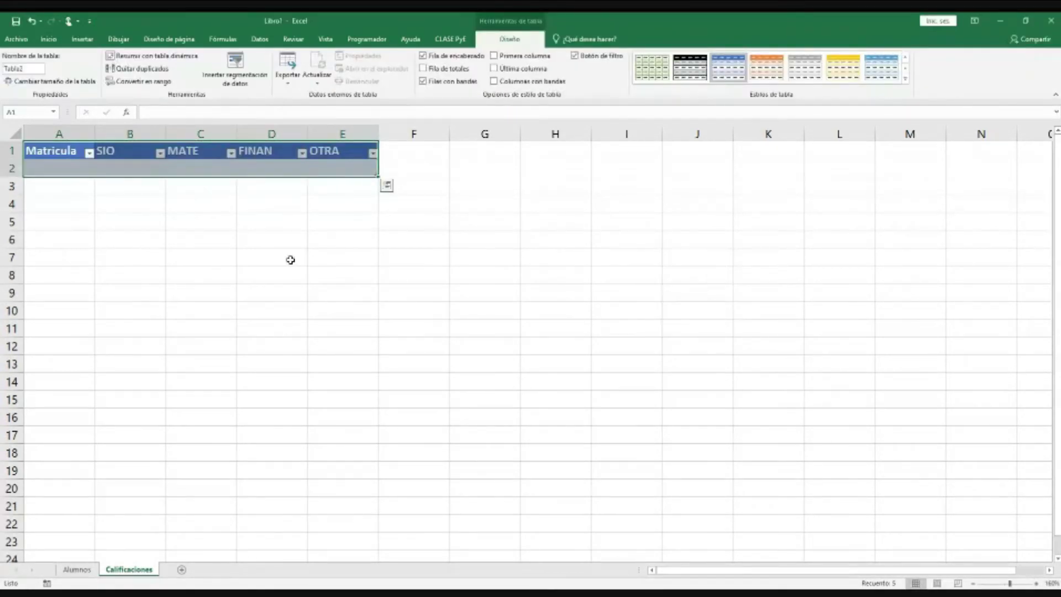
click(279, 241)
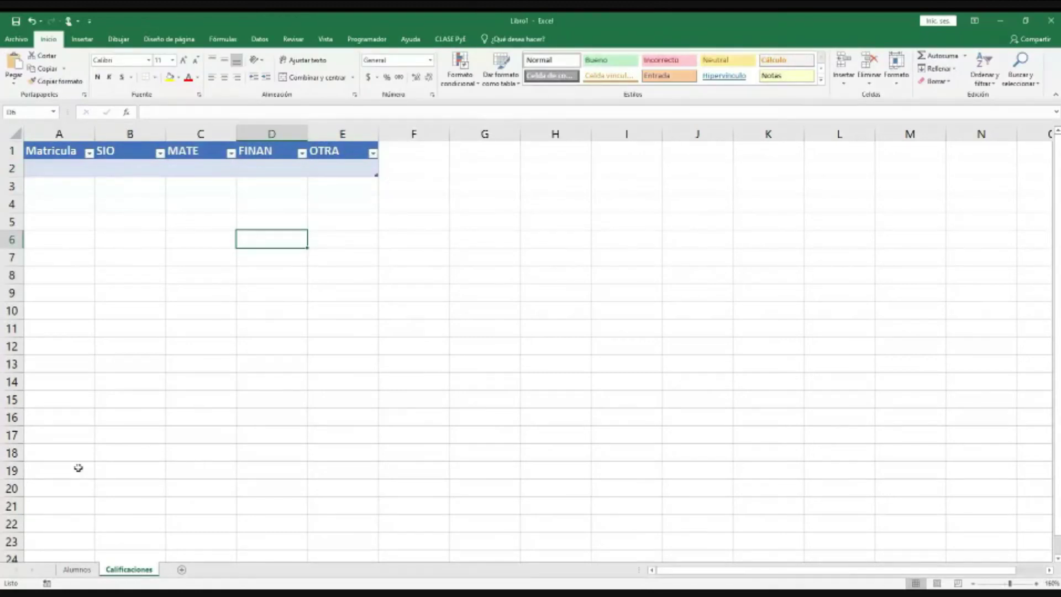
click(76, 569)
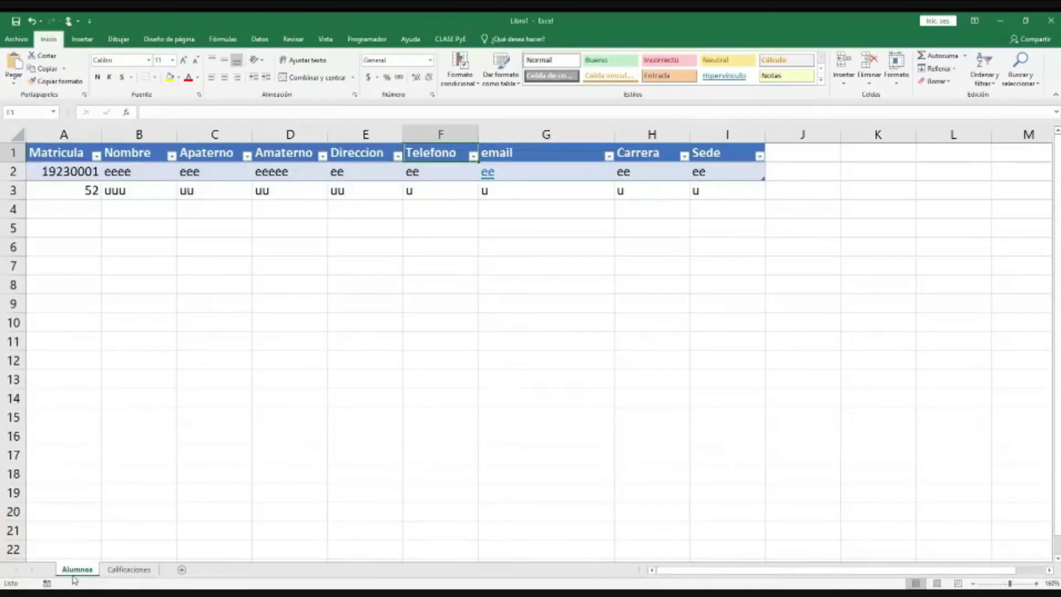
click(129, 570)
Step: Enter matrícula 19230001 with grades 9, 7, 10 and 8 in row 2
click(52, 168)
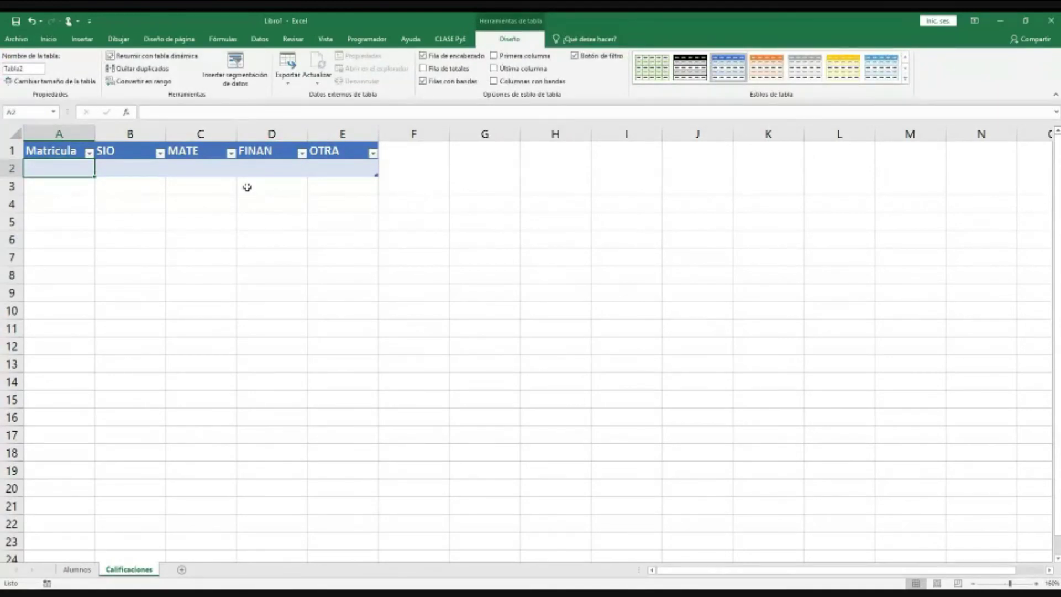
text(19230)
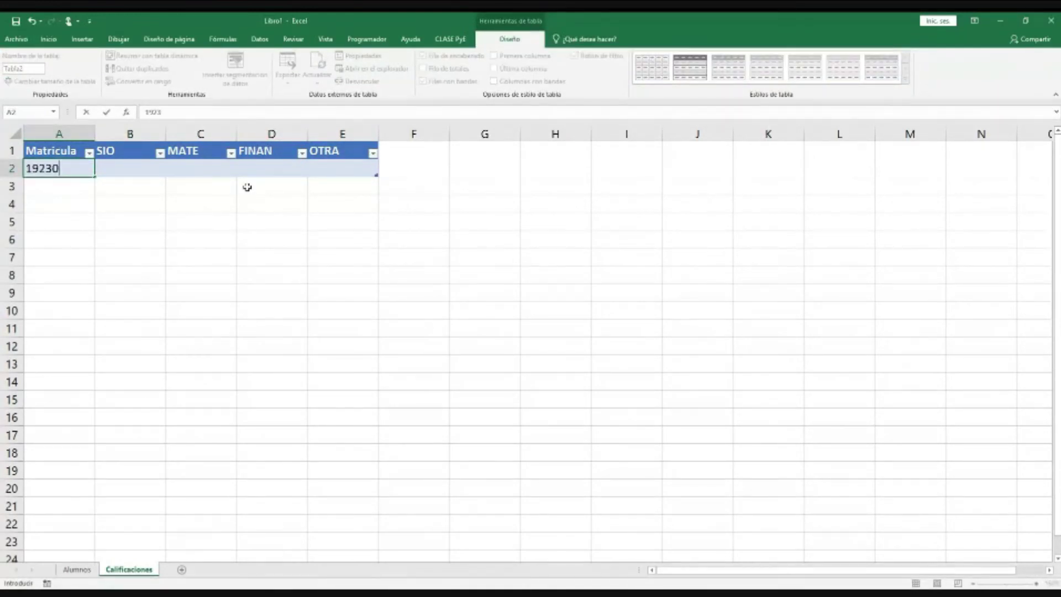
text(00)
text(1)
key(Tab)
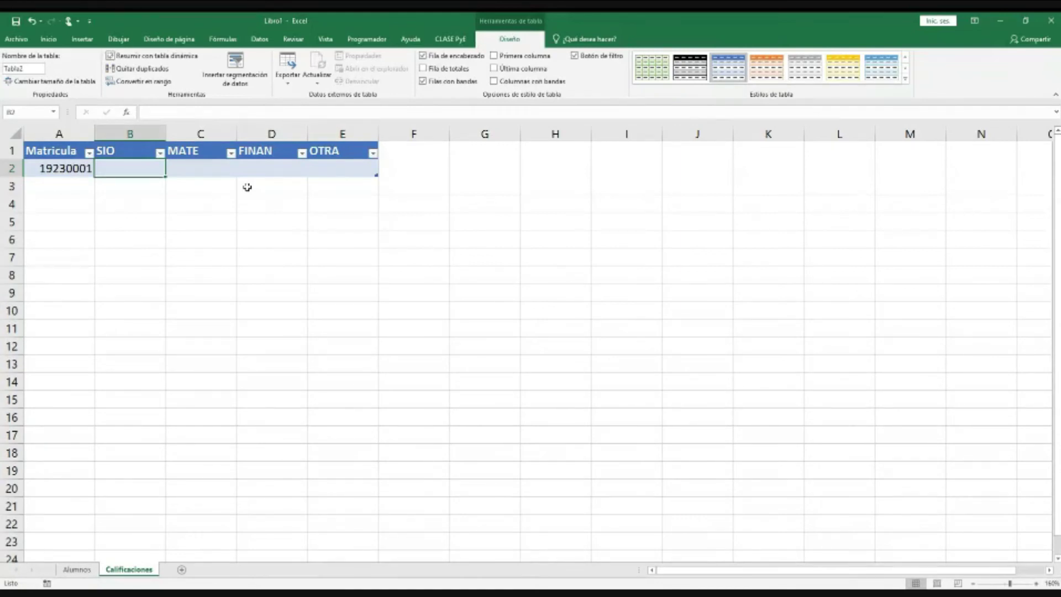
text(9)
key(Tab)
text(7)
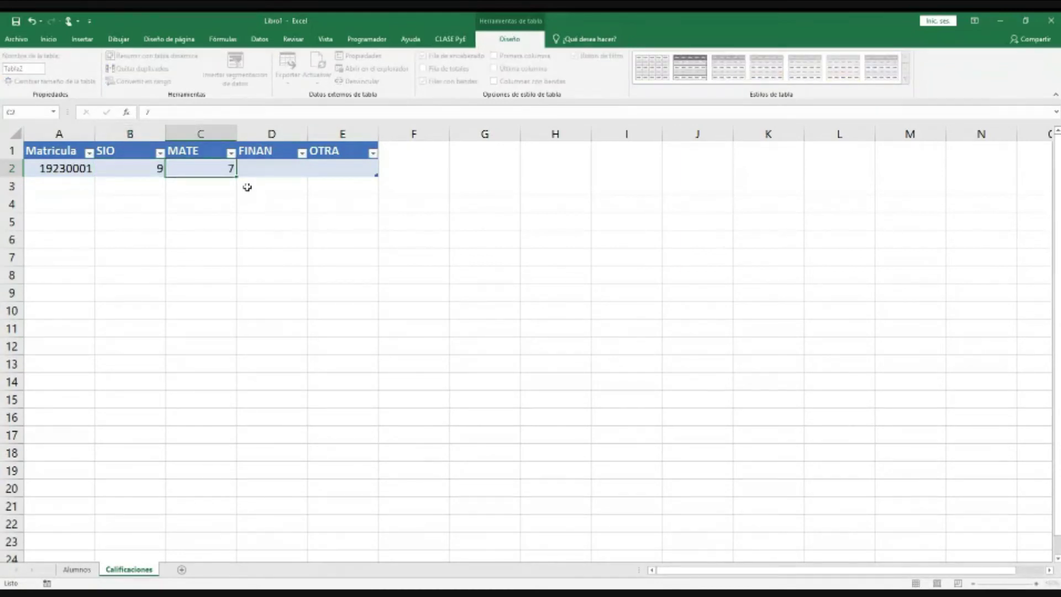
key(Tab)
text(10)
key(Tab)
text(8)
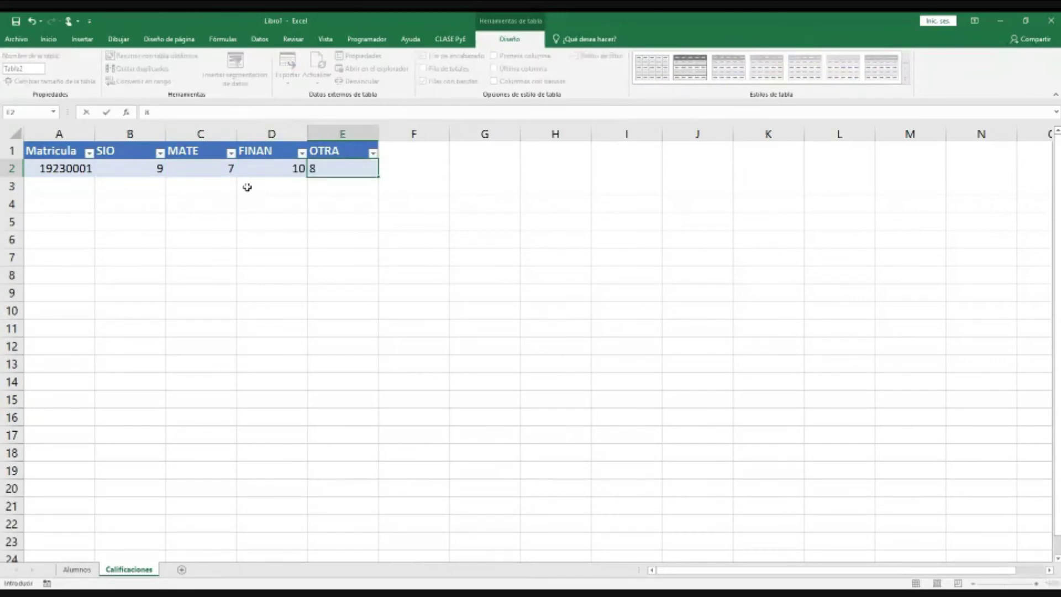
key(Return)
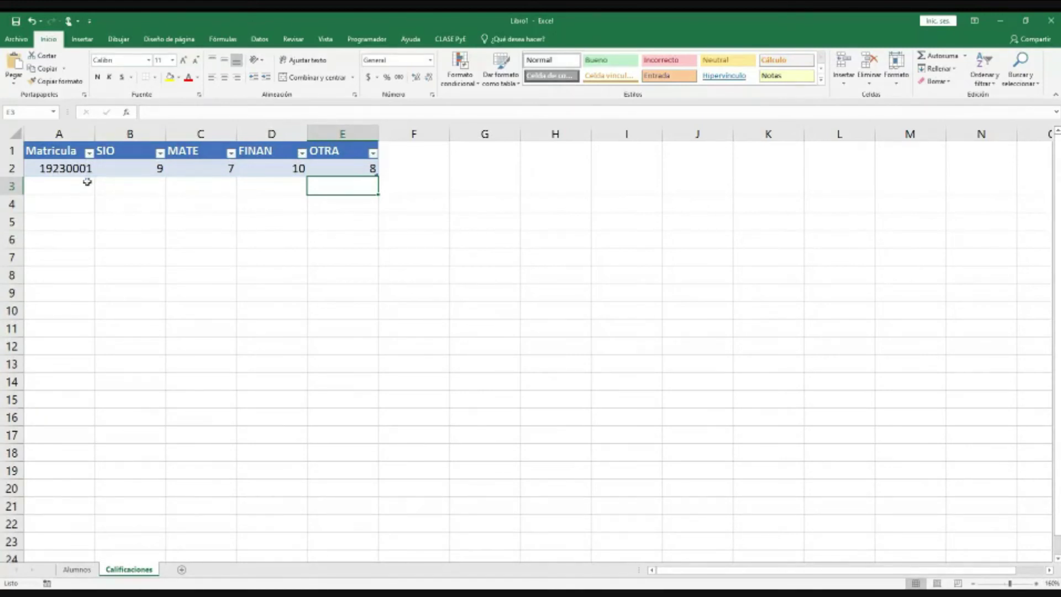
Step: On the Alumnos sheet, set Carrera to LAyGE in H2 and ITI in H3
drag(77, 170, 58, 483)
click(76, 570)
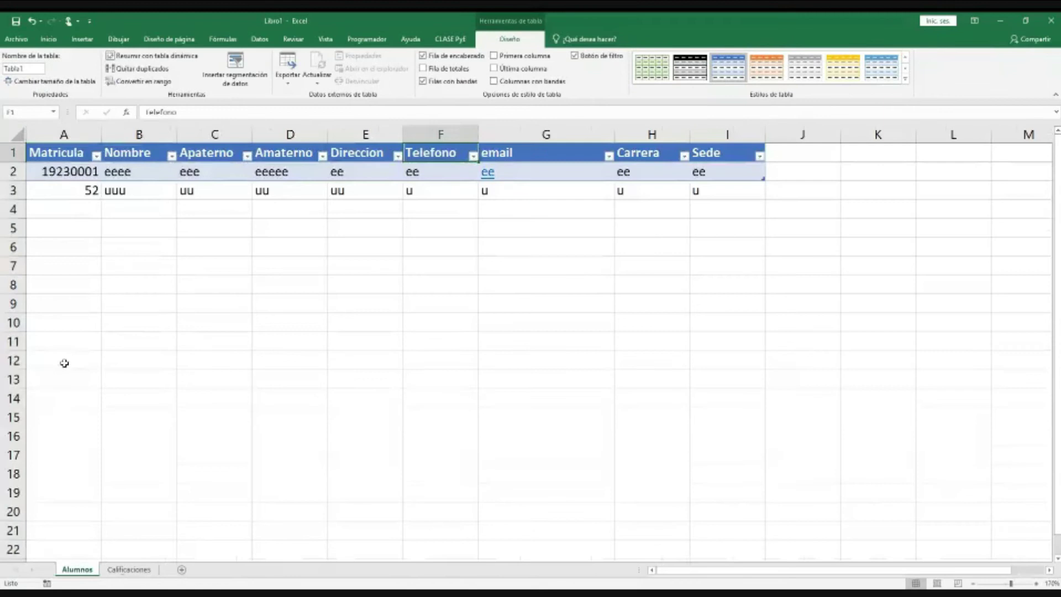
click(76, 189)
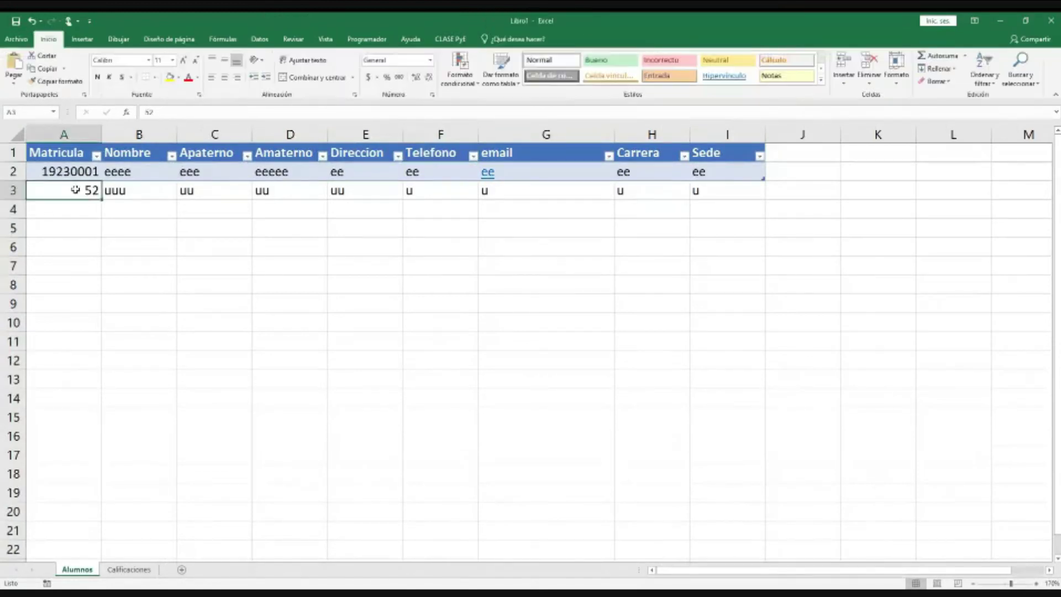
click(639, 195)
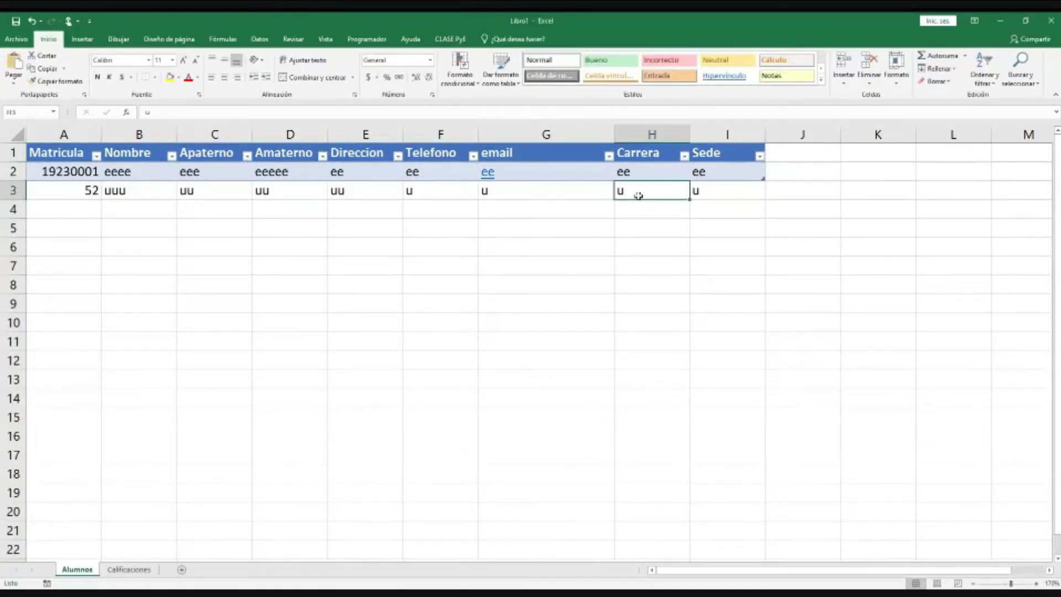
click(640, 176)
text(L)
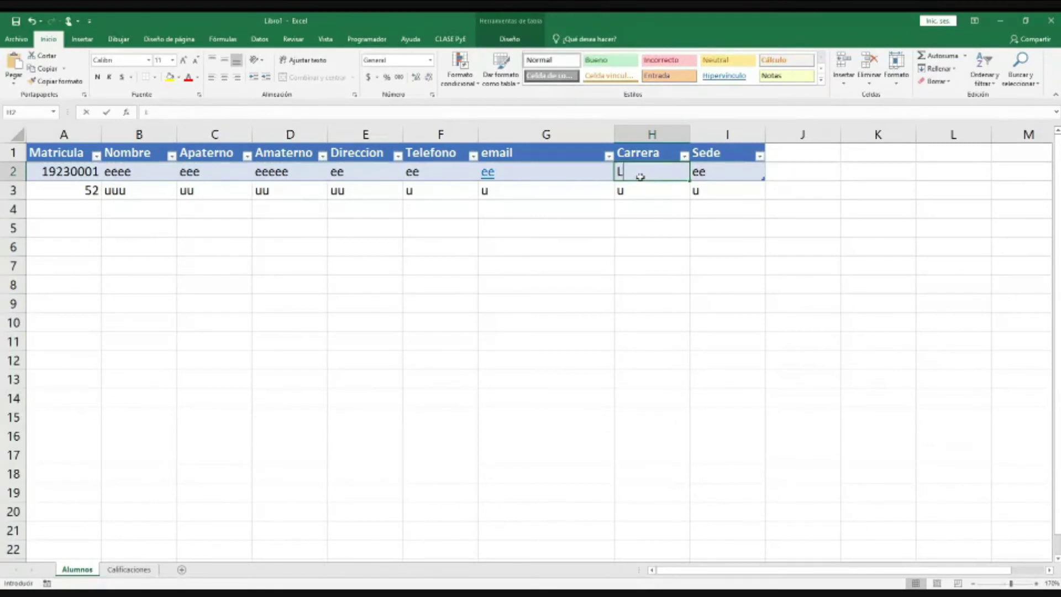
text(AyGE)
key(Return)
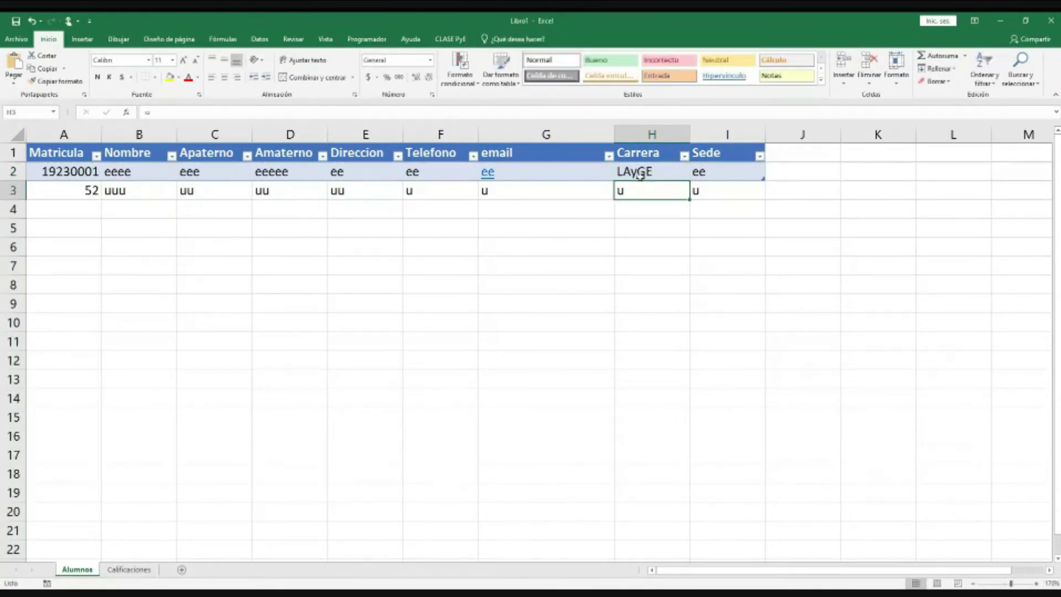
text(ITI)
key(Return)
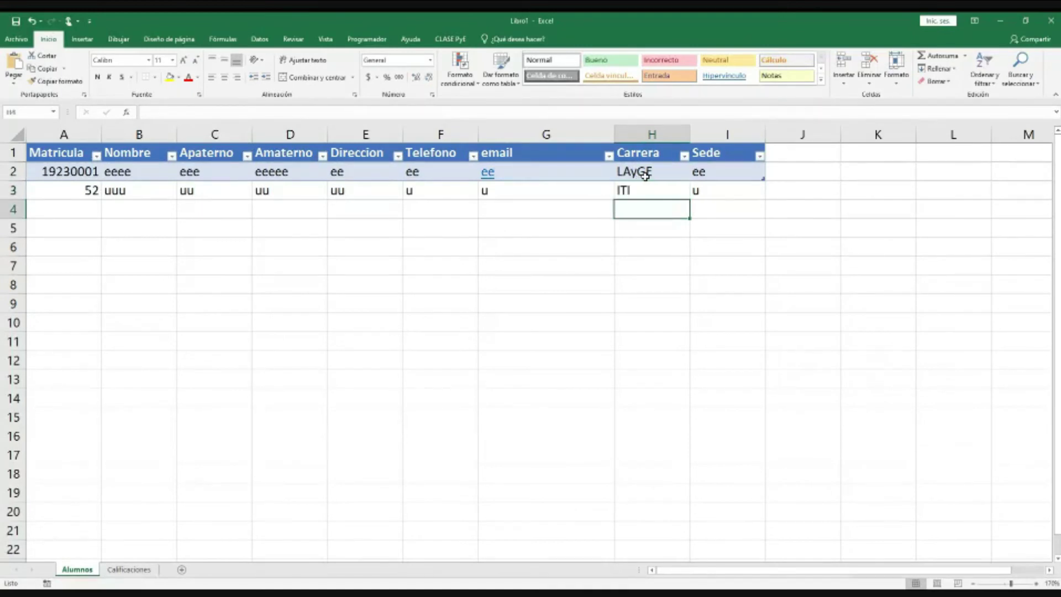
Step: Enter Victoria as the Sede in I2, cancelling the accidental Jaumave entry
click(700, 172)
text(Victoria)
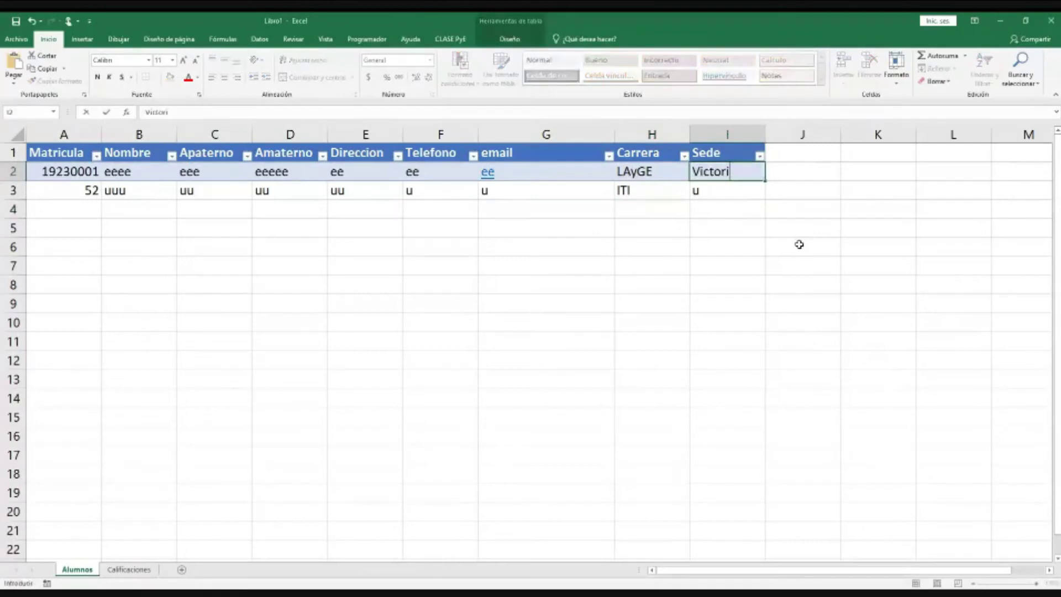
key(Tab)
text(Jaumave)
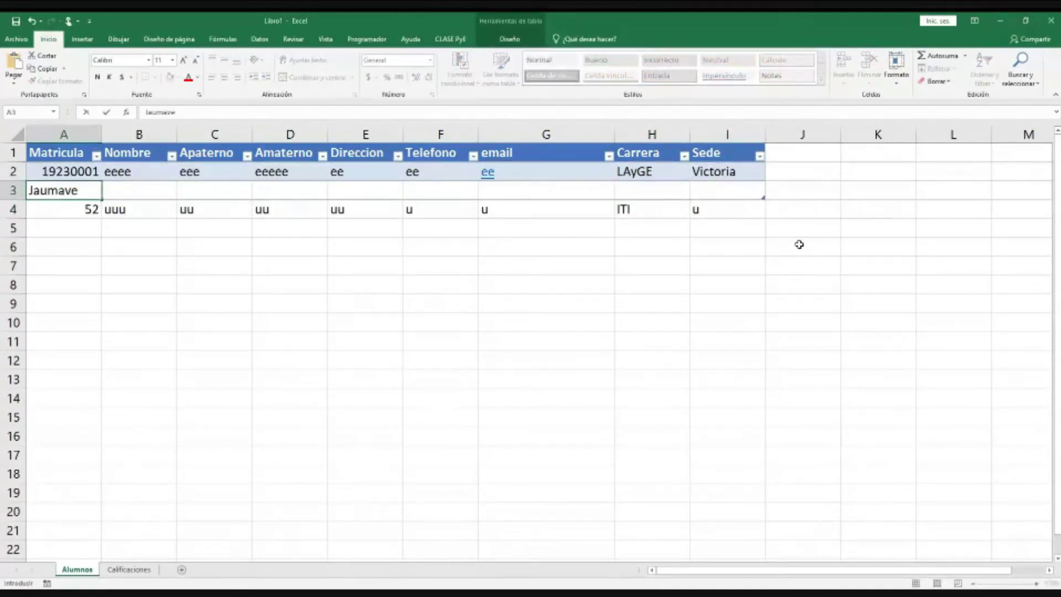
key(Escape)
Step: Undo the extra table row and clear row 3's placeholder data in A3:I3
key(ctrl+z)
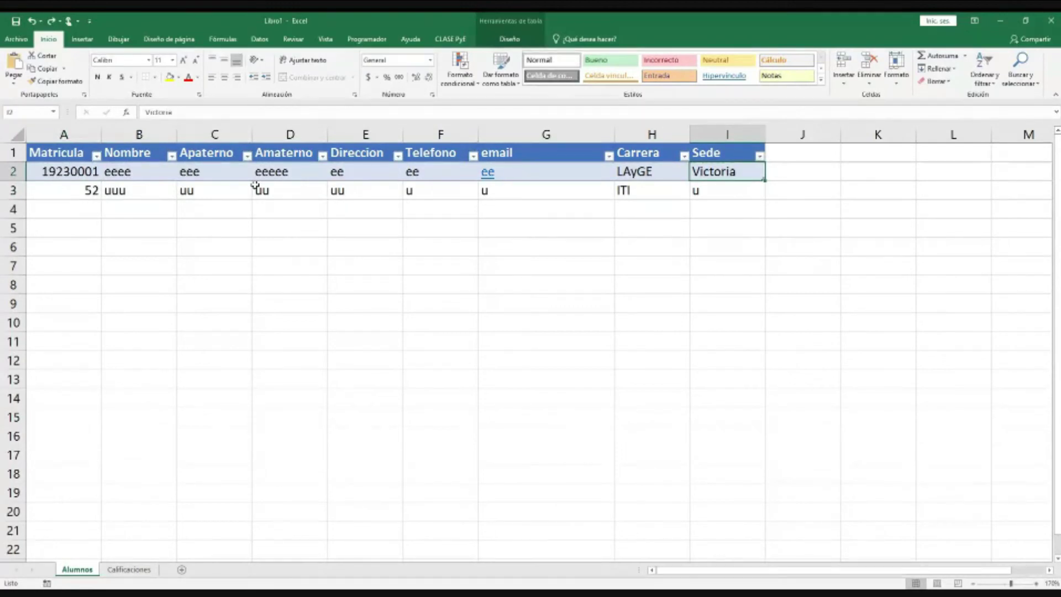
drag(138, 190, 74, 194)
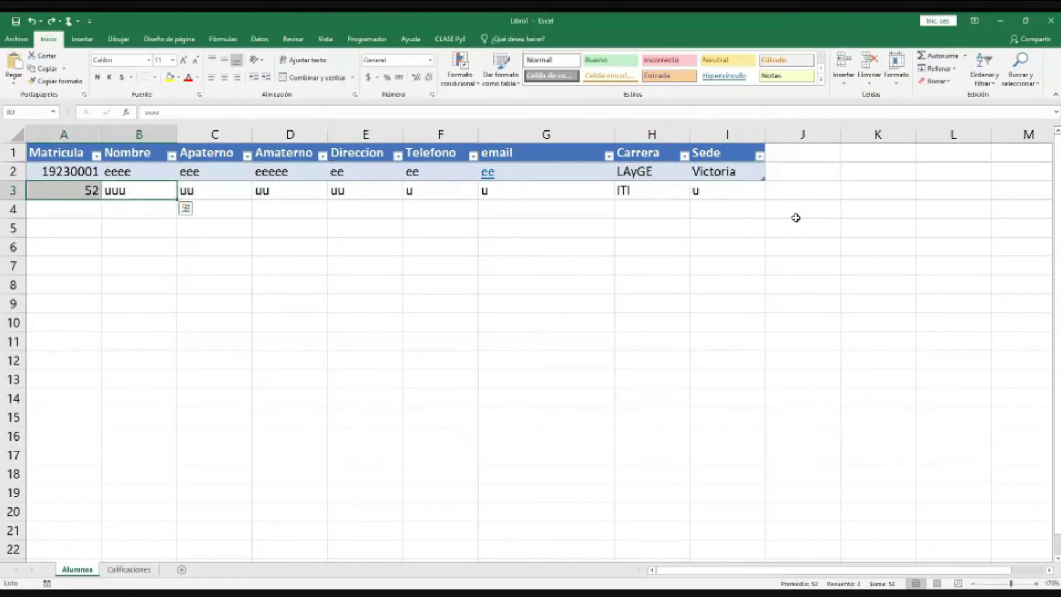
click(709, 189)
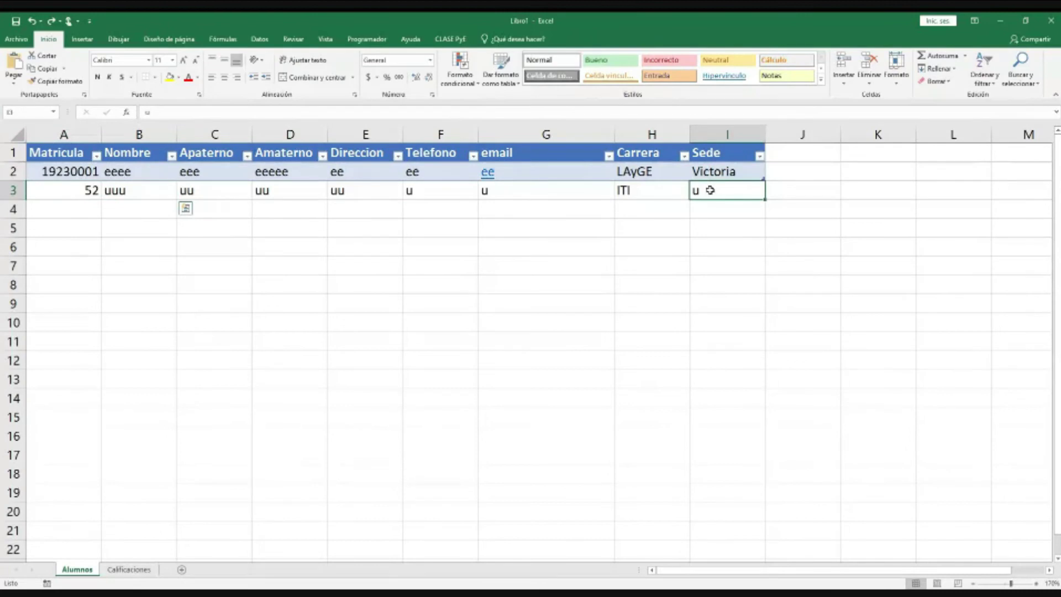
drag(710, 190, 38, 194)
key(Delete)
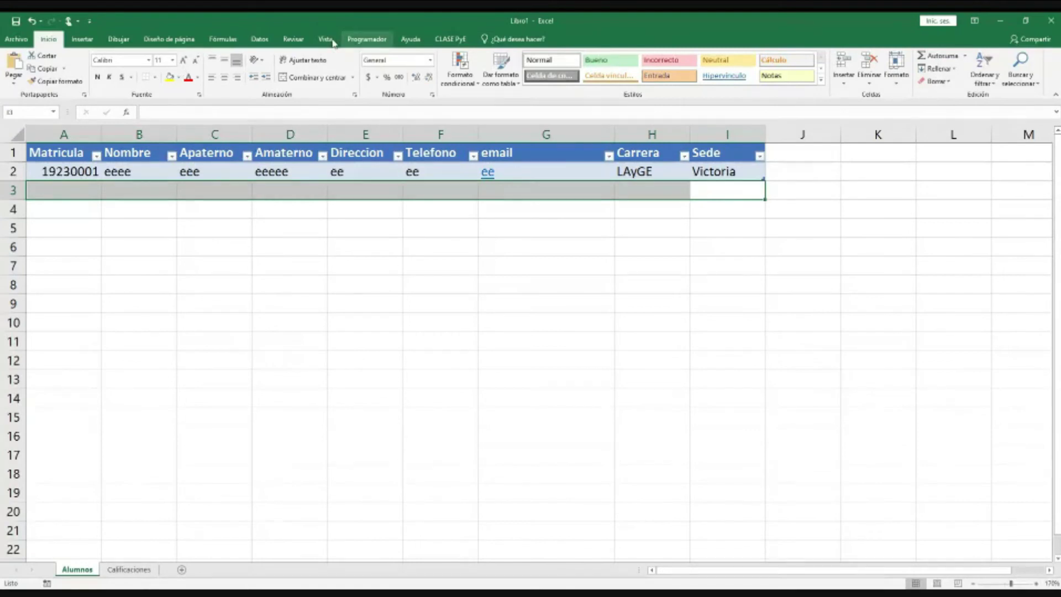
Step: Open the Alumnos data form after selecting header cell A1 to clear the selection warnings
click(451, 39)
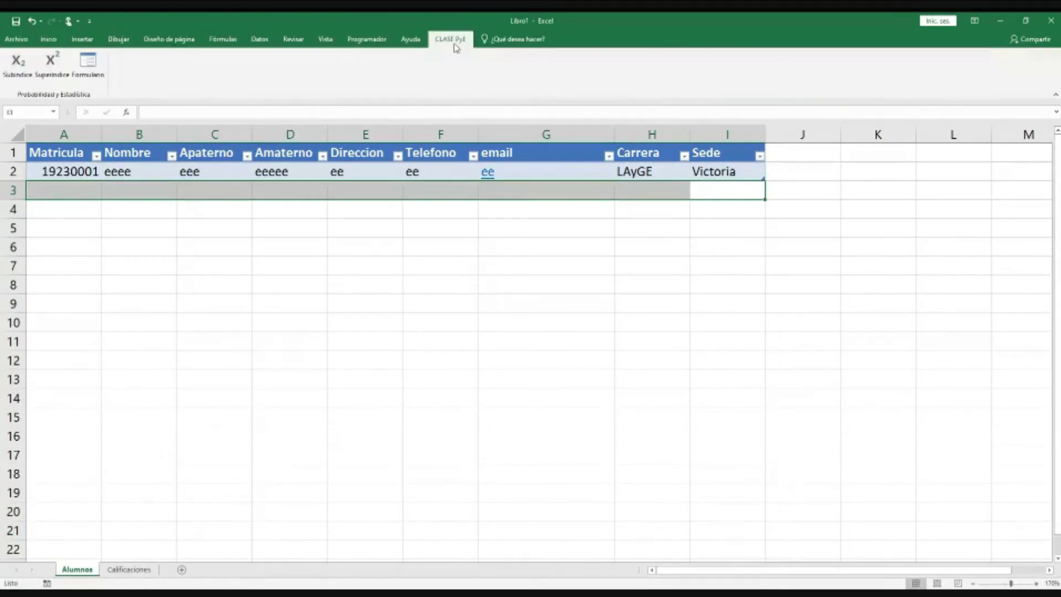
click(88, 69)
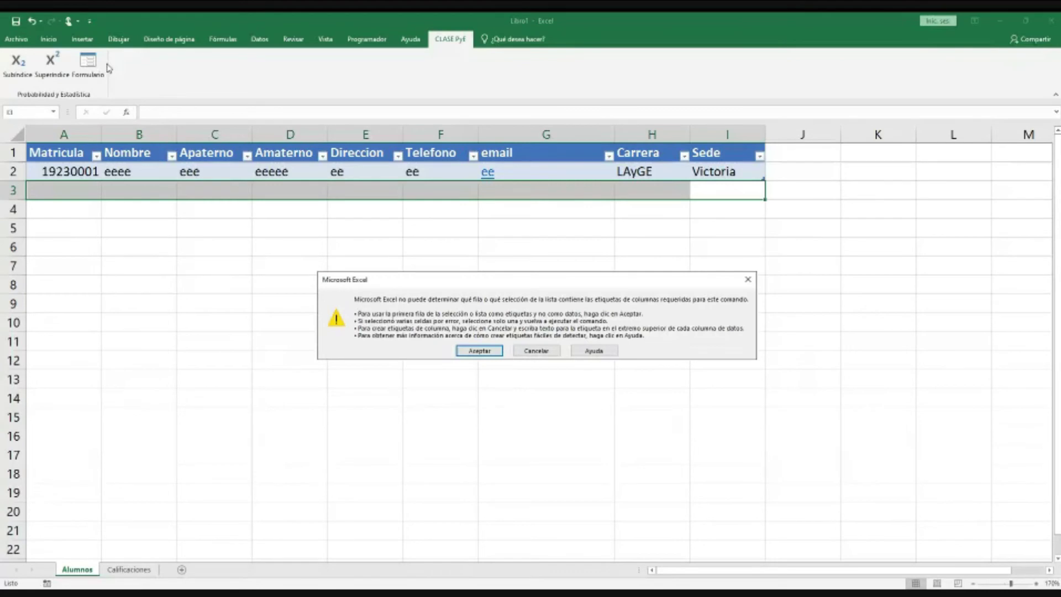
click(535, 351)
click(485, 195)
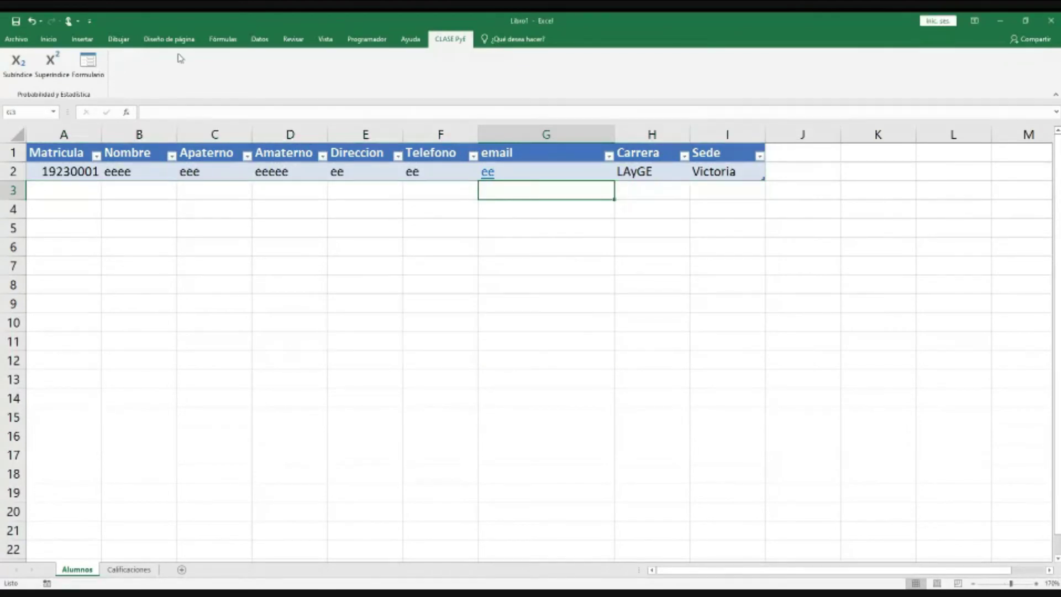
click(103, 66)
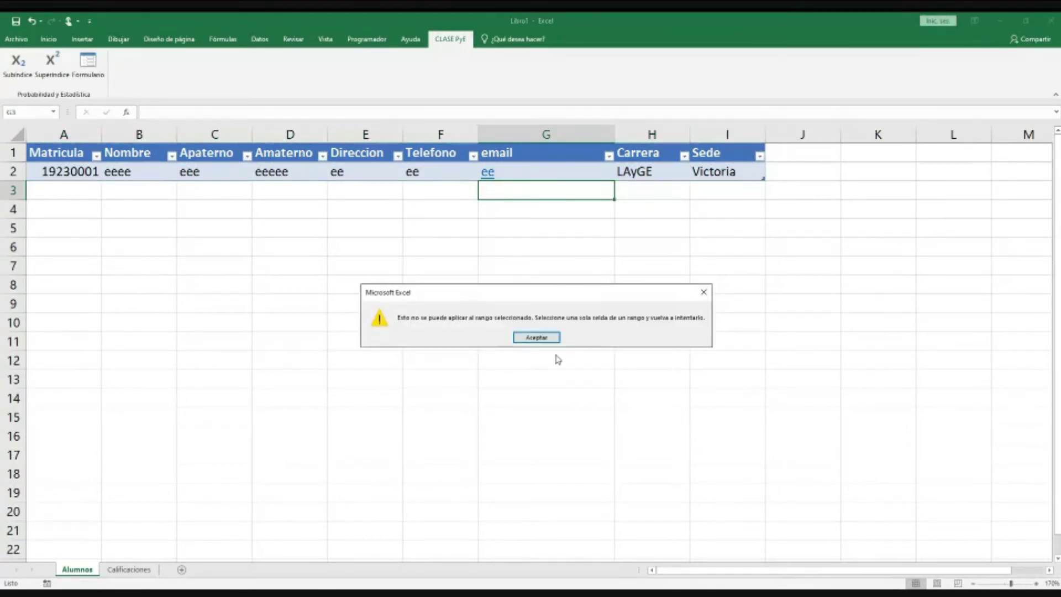
click(536, 339)
click(519, 338)
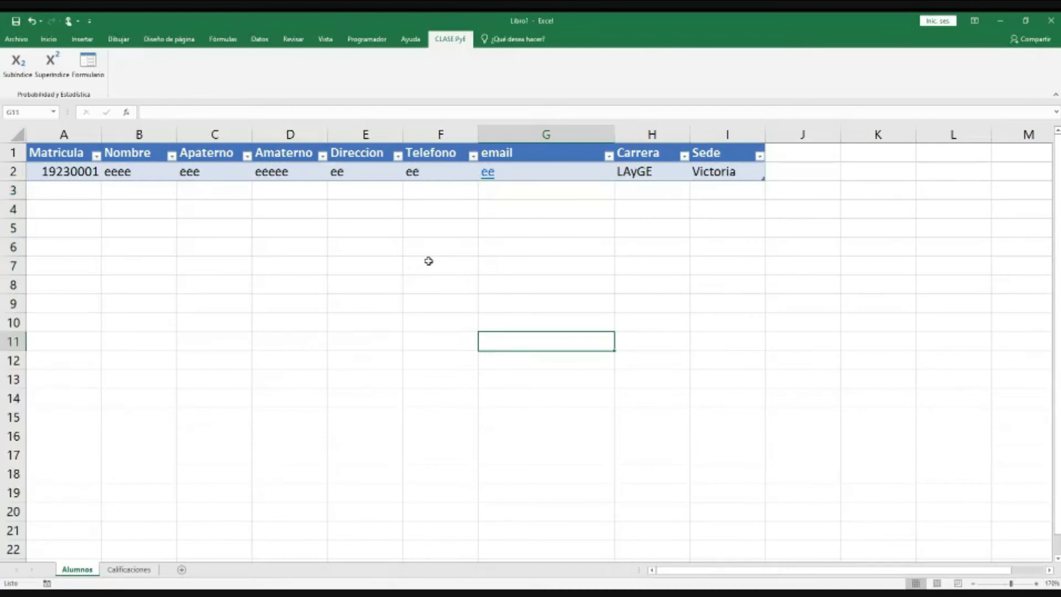
click(78, 155)
click(89, 66)
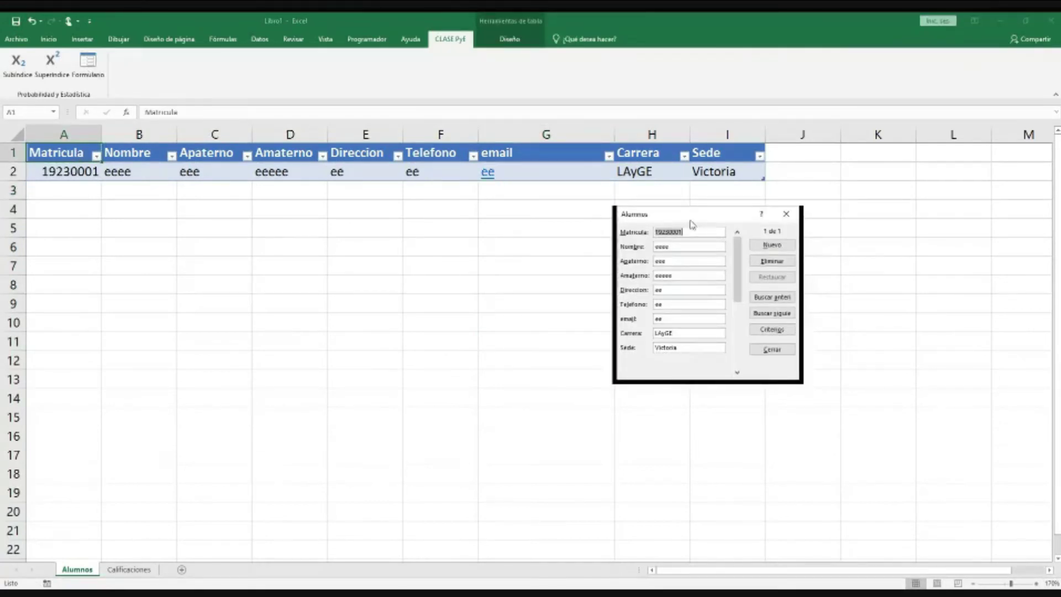
click(760, 245)
text(192)
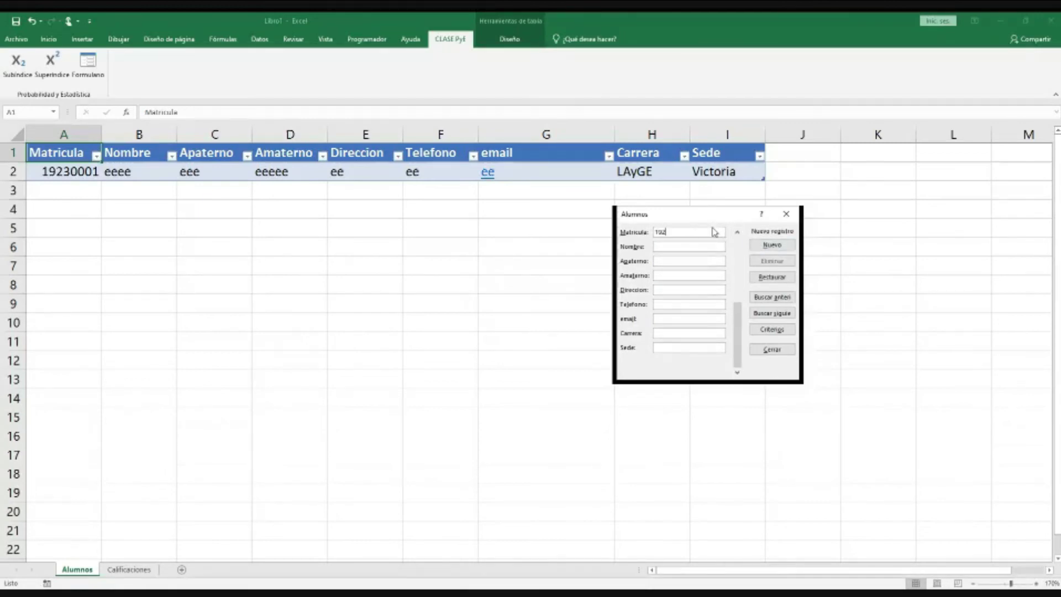
text(30002)
key(Tab)
text(Fulanito)
text(De)
text( Tal)
key(Tab)
text(Para)
text( Cual)
text(Conocida)
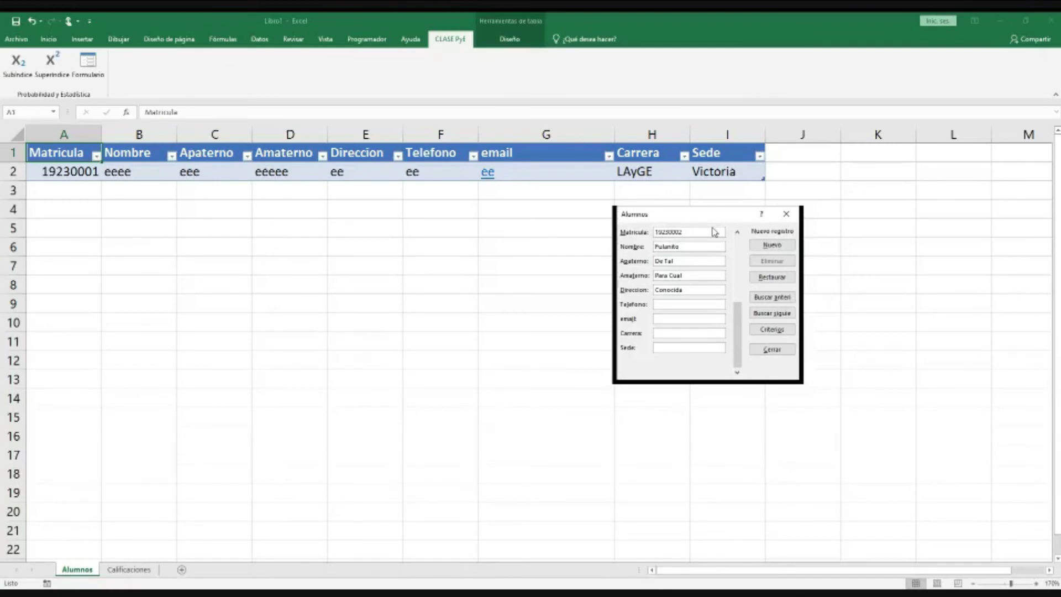
text(55555555)
key(Tab)
text(x@x)
key(Tab)
text(ITI)
text(Vict)
text(o)
text(ria)
key(Return)
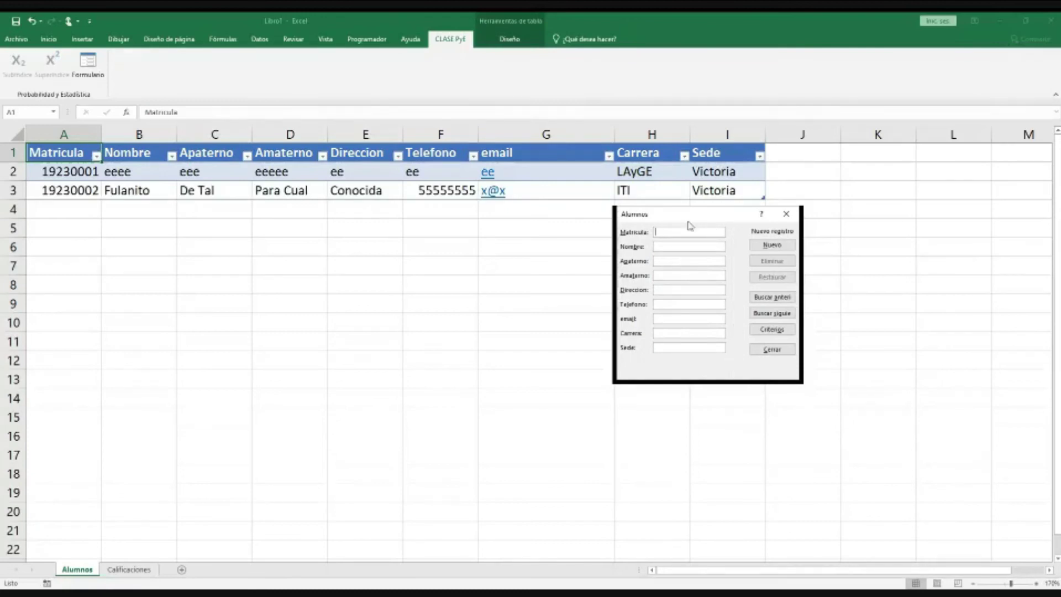
Step: Enter the third student's matrícula, full name, phone, e-mail, LAyGE career and Jaumave campus, then save the record
click(763, 246)
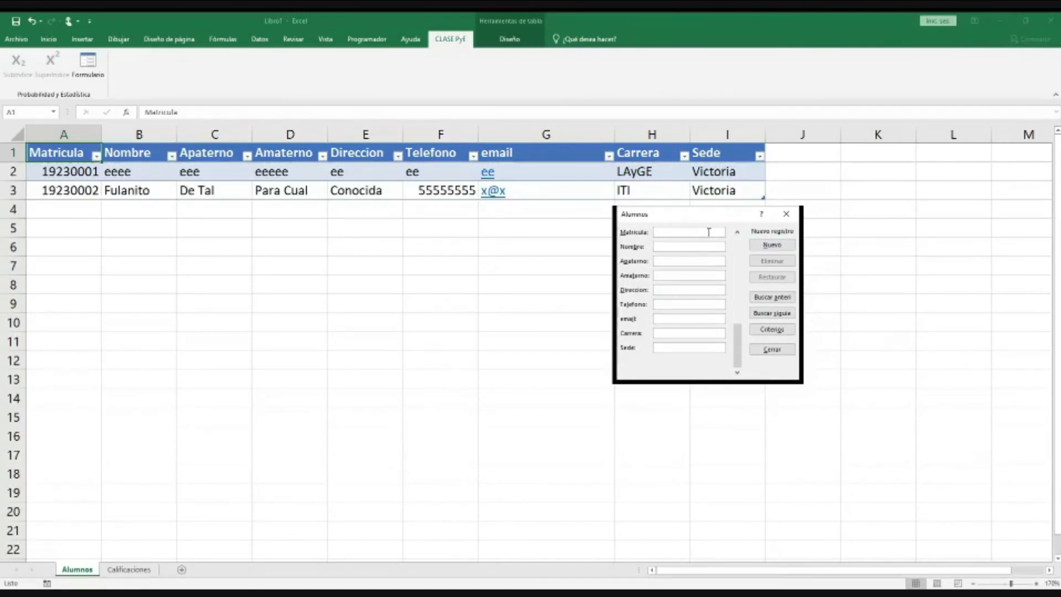
text(19230)
text(00)
text(3)
text(Suta)
text(no)
text(Marangano)
key(Tab)
text(Perengano)
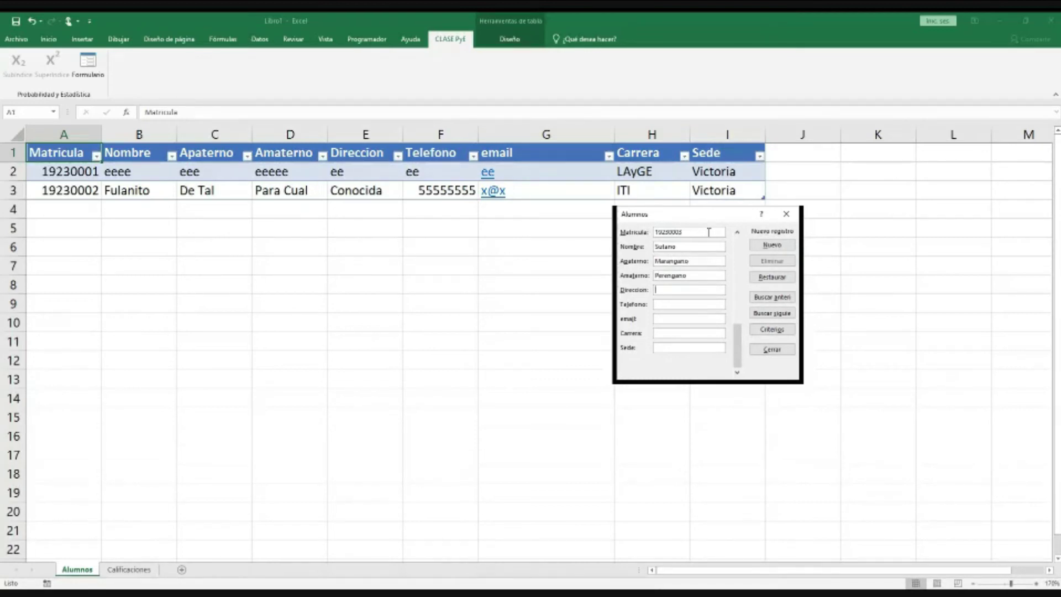
text(No se)
key(Tab)
text(777777)
key(Tab)
text(y)
text(@x)
text(L)
text(I)
text(yG)
text(Jaumave)
click(784, 245)
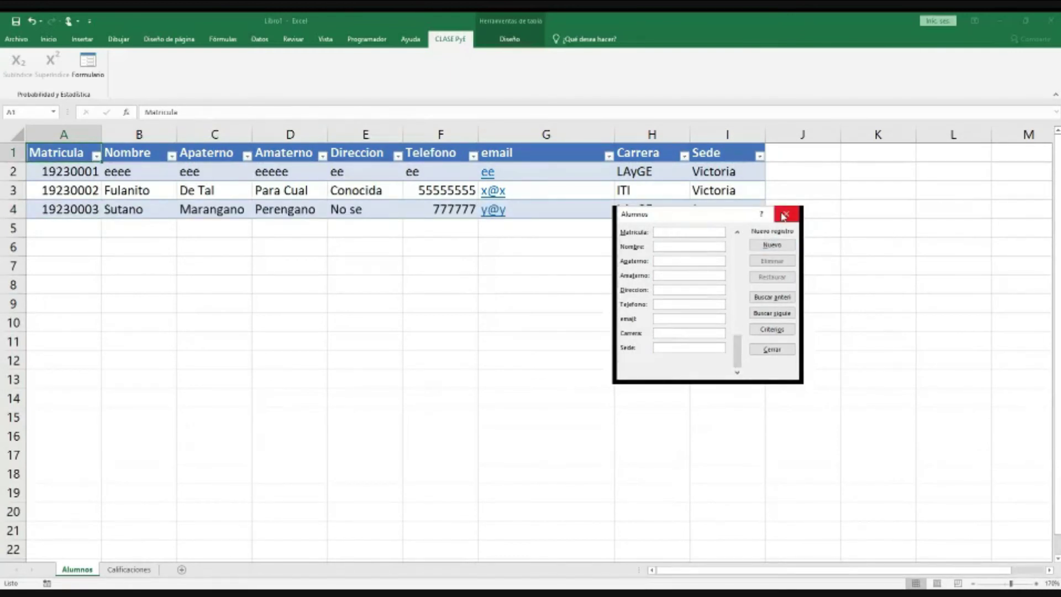
Step: Close the data form and move to the Calificaciones sheet
click(785, 215)
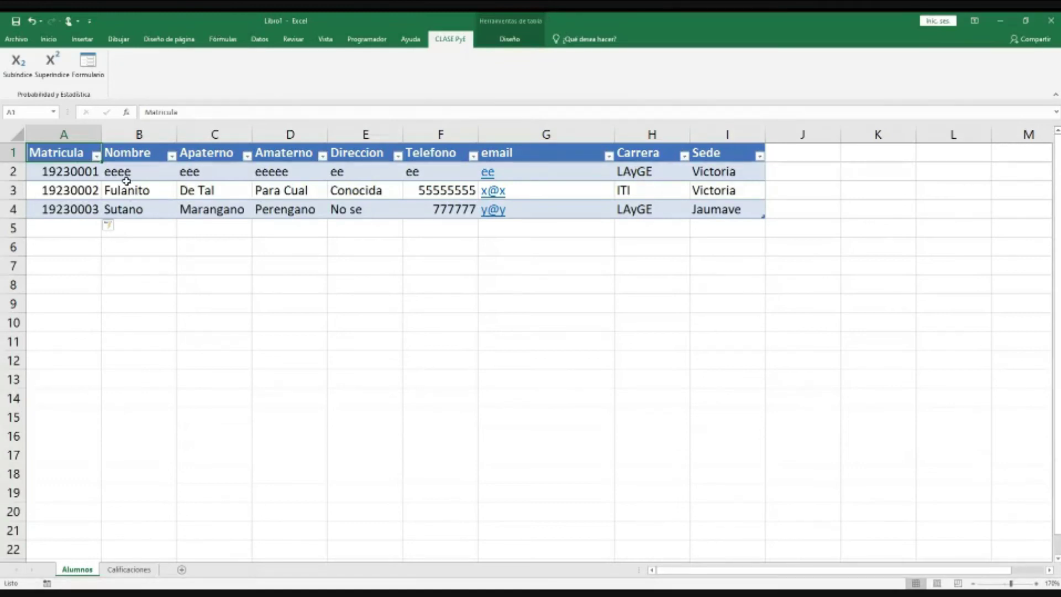
click(67, 183)
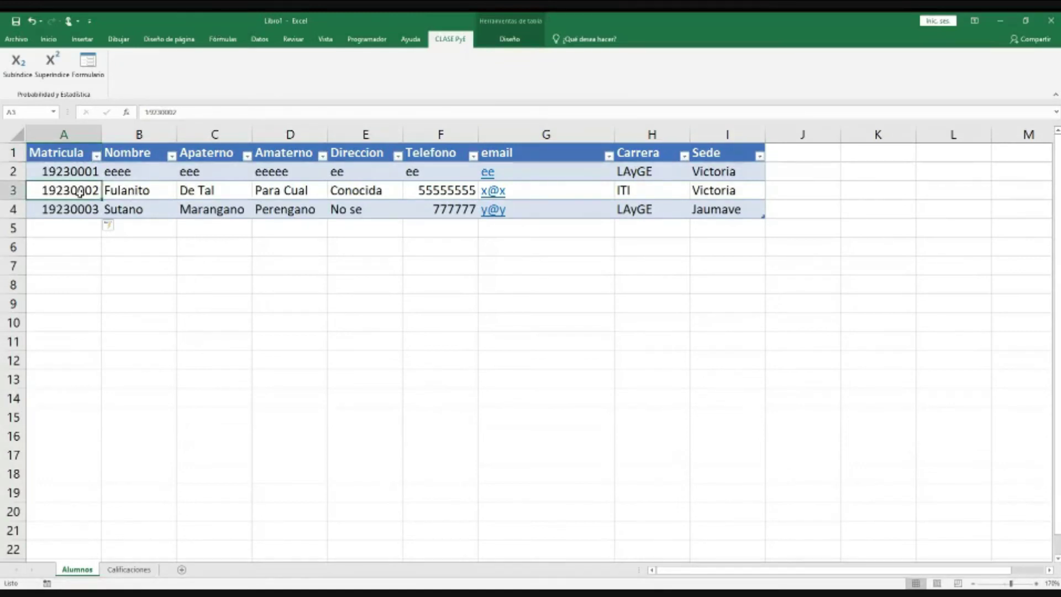
key(ctrl+Page_Down)
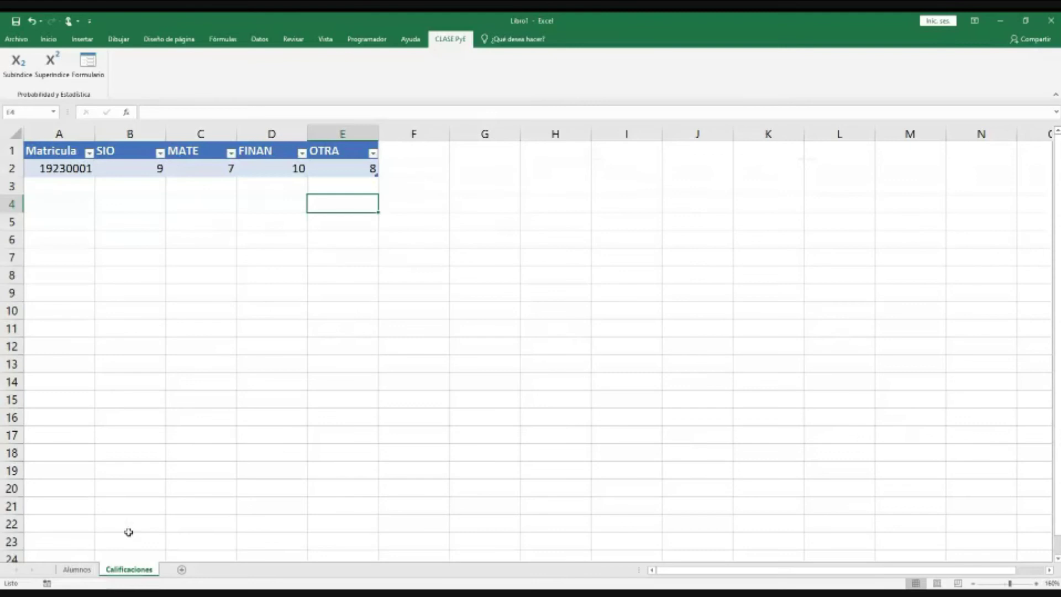
Step: Add a new blank worksheet Hoja3, zoom in, and return to the Alumnos sheet
click(182, 570)
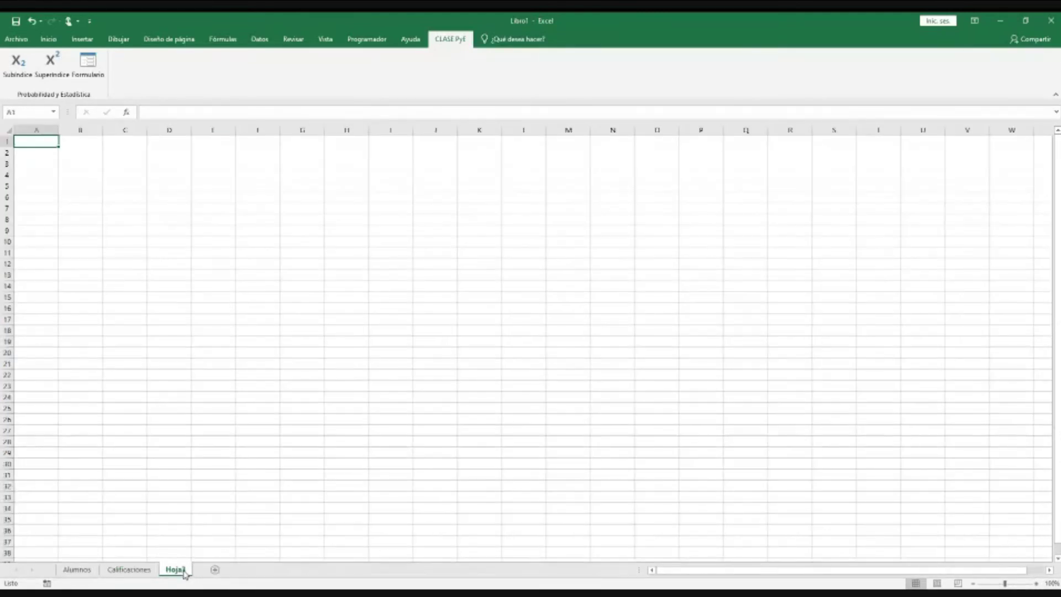
click(1036, 583)
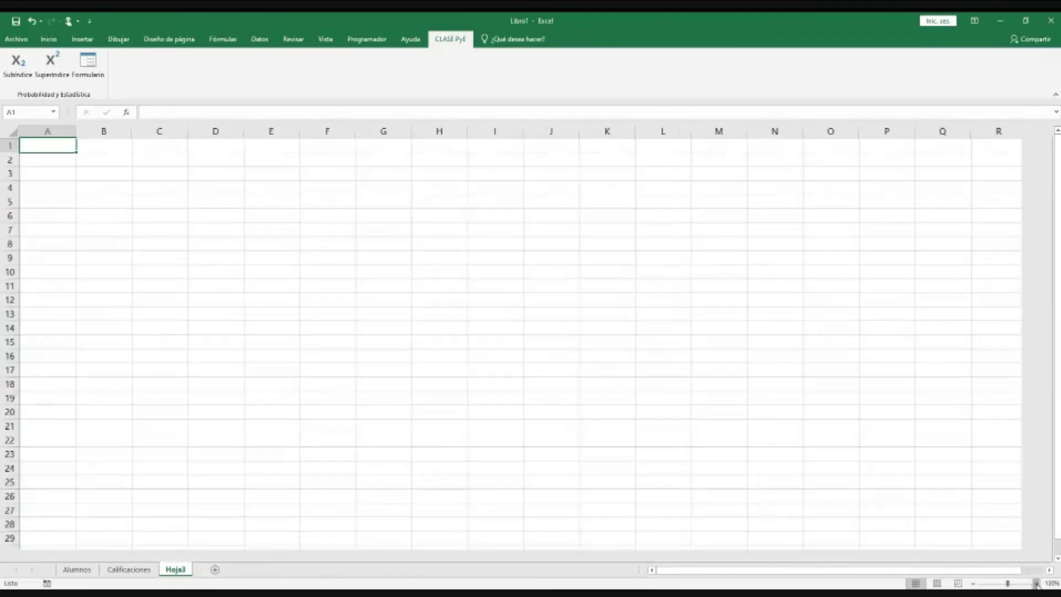
click(1037, 584)
click(140, 189)
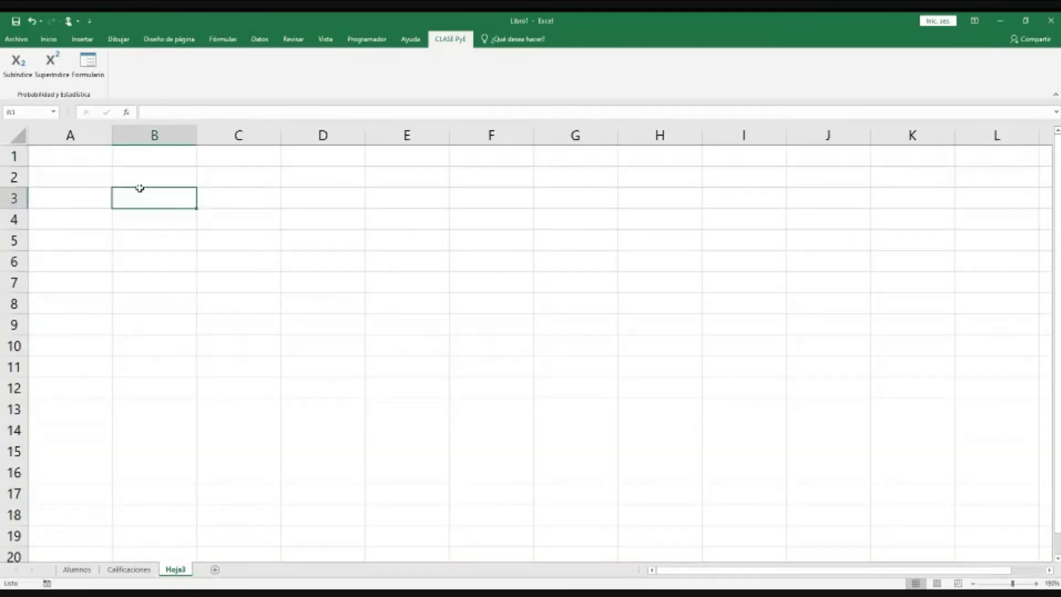
click(91, 176)
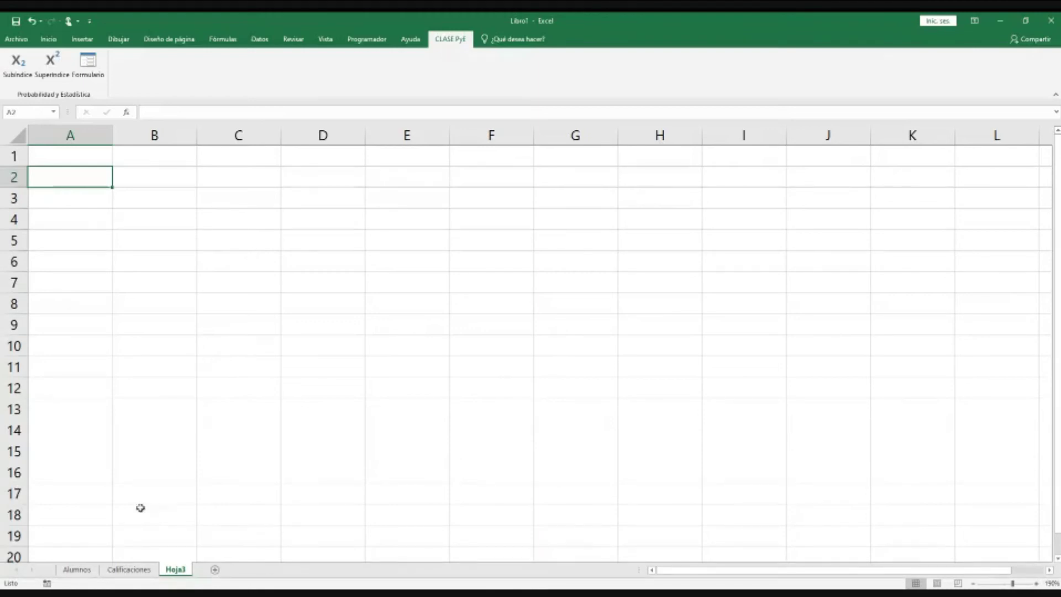
click(77, 570)
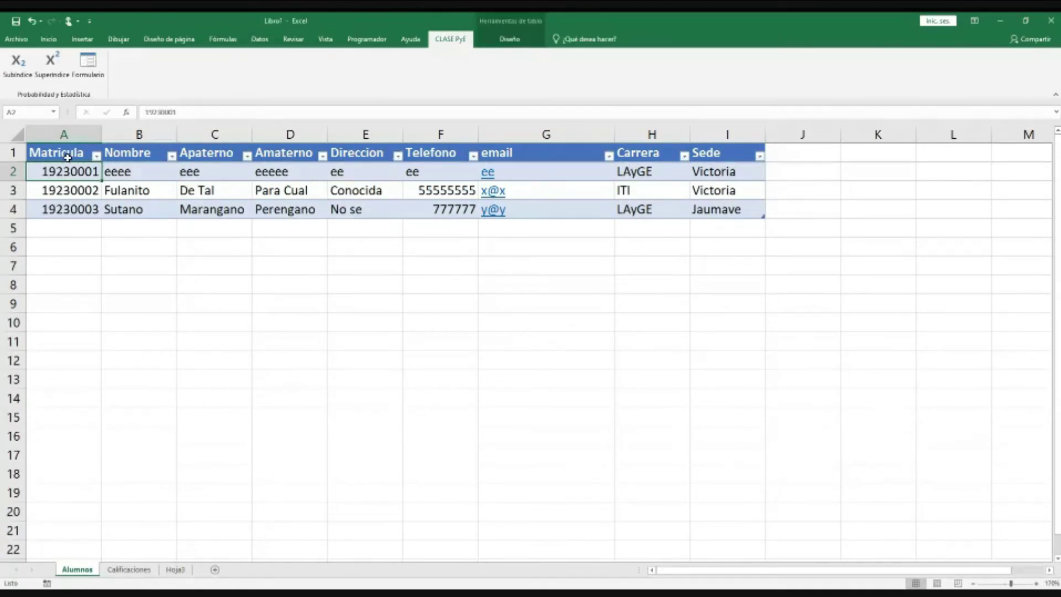
Step: Copy the Alumnos headers A1:I1, rename Hoja3 to DBMS, and paste them at A2
drag(68, 157, 735, 153)
key(ctrl+c)
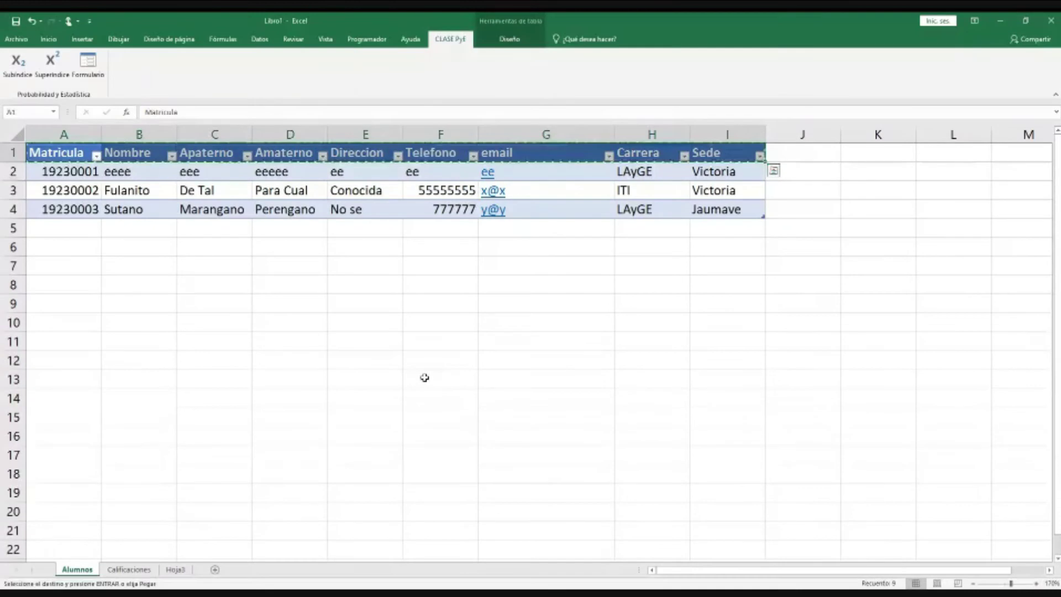
click(175, 570)
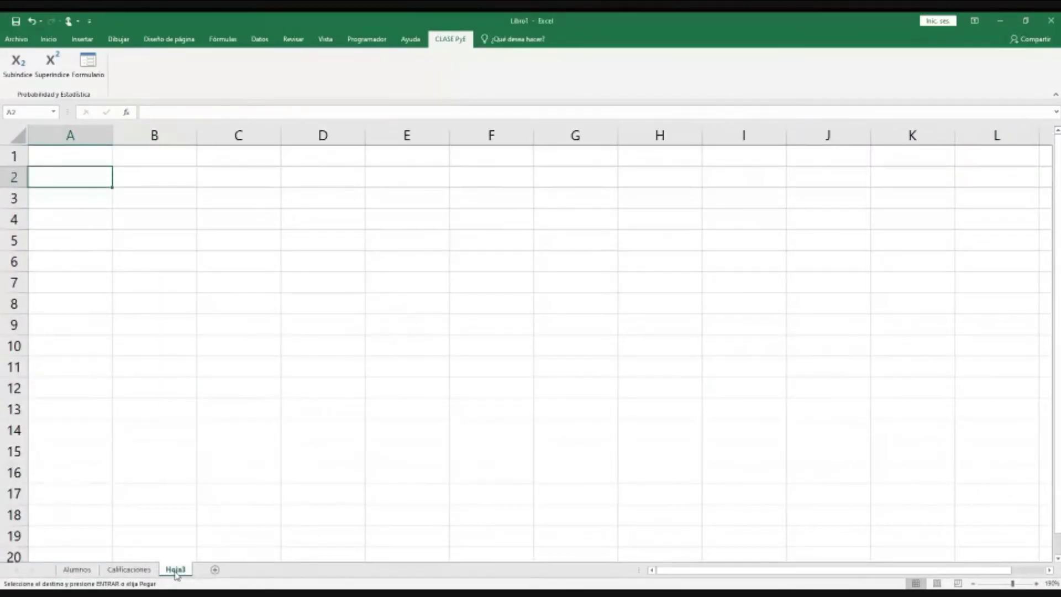
double_click(175, 570)
text(DEMS)
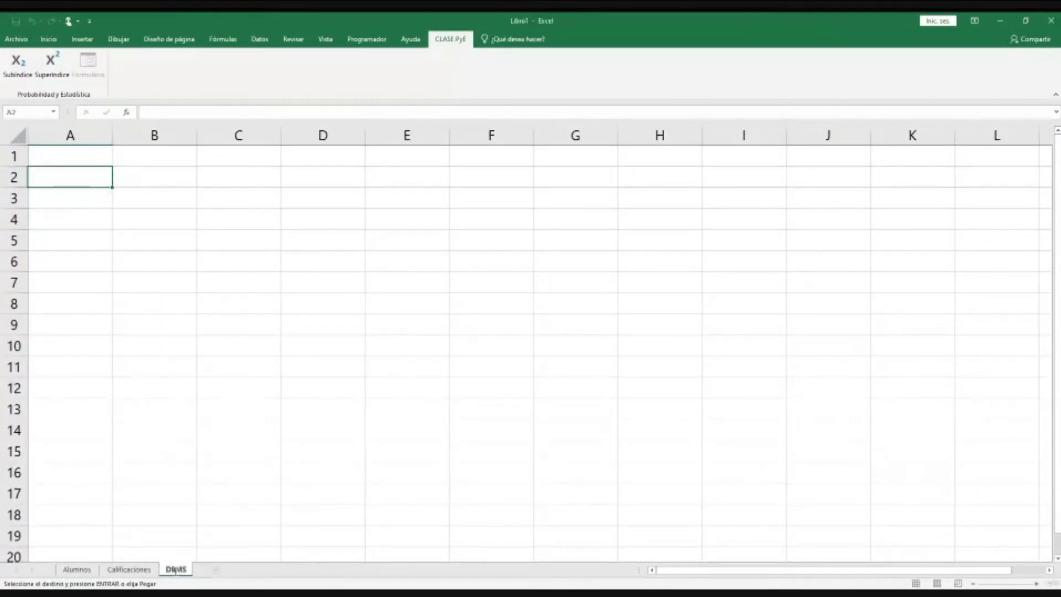
key(Return)
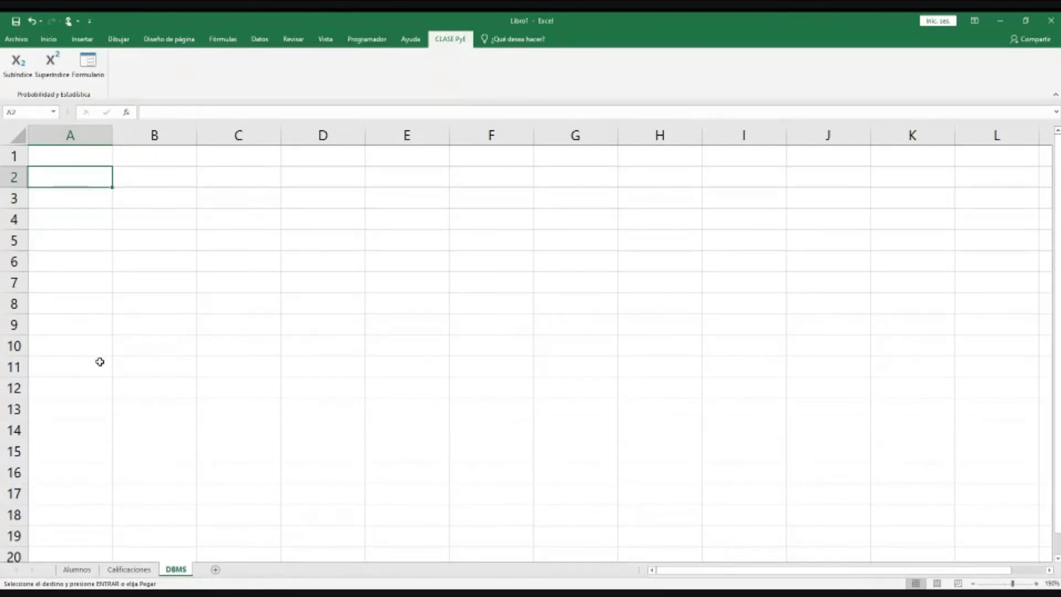
key(ctrl+v)
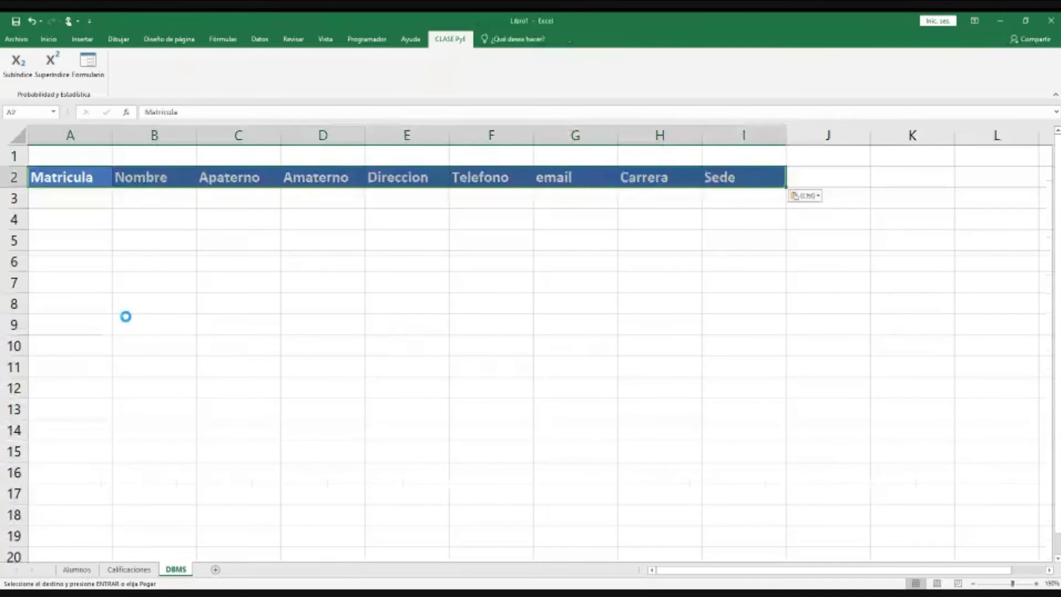
Step: Copy the Calificaciones grade headers SIO to OTRA and paste them at J2 on DBMS
click(128, 570)
drag(102, 151, 300, 150)
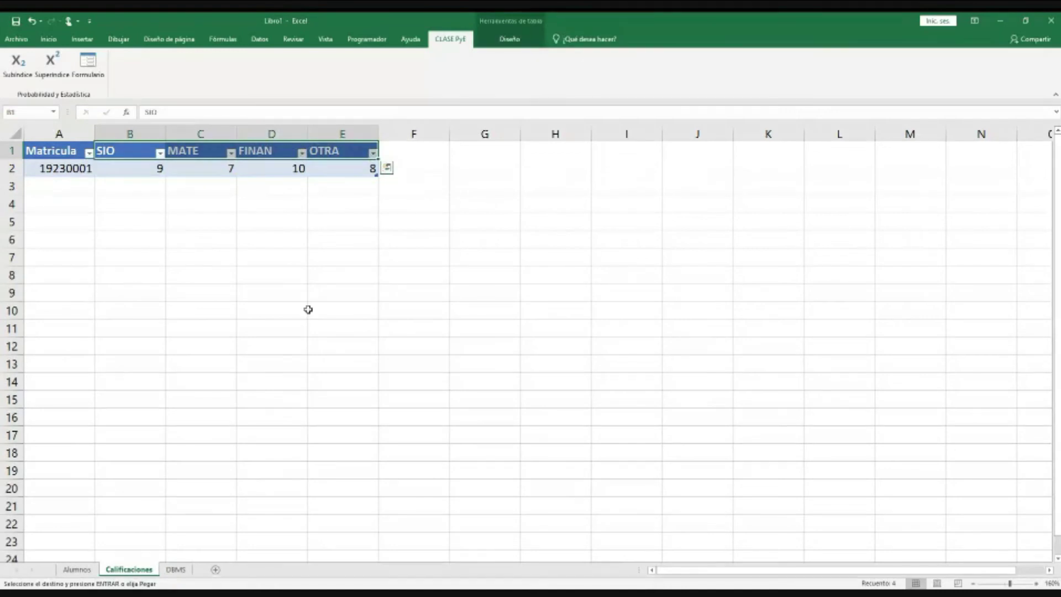
key(ctrl+Page_Down)
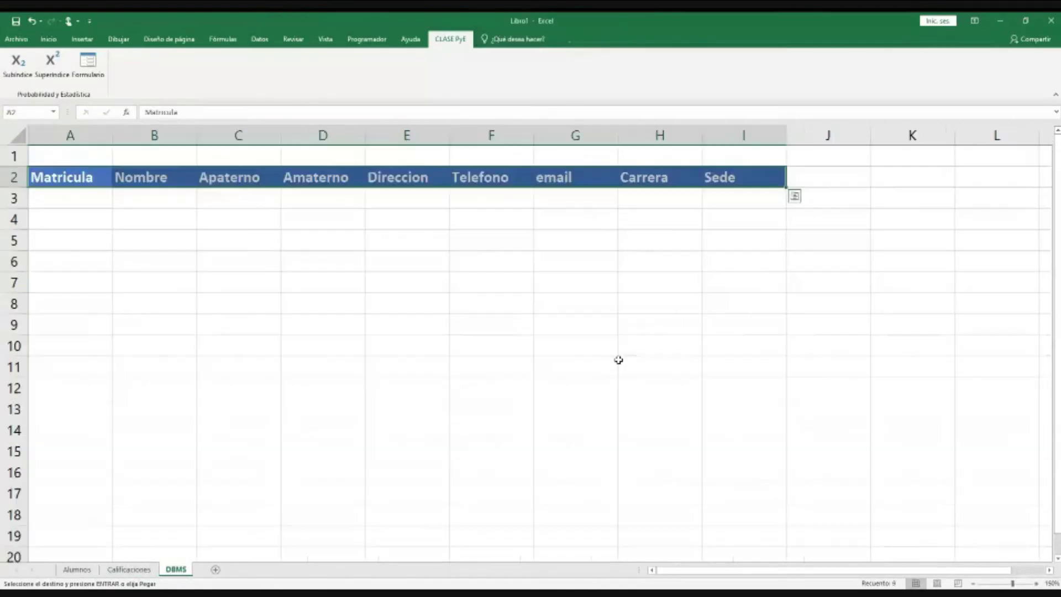
click(819, 179)
key(ctrl+v)
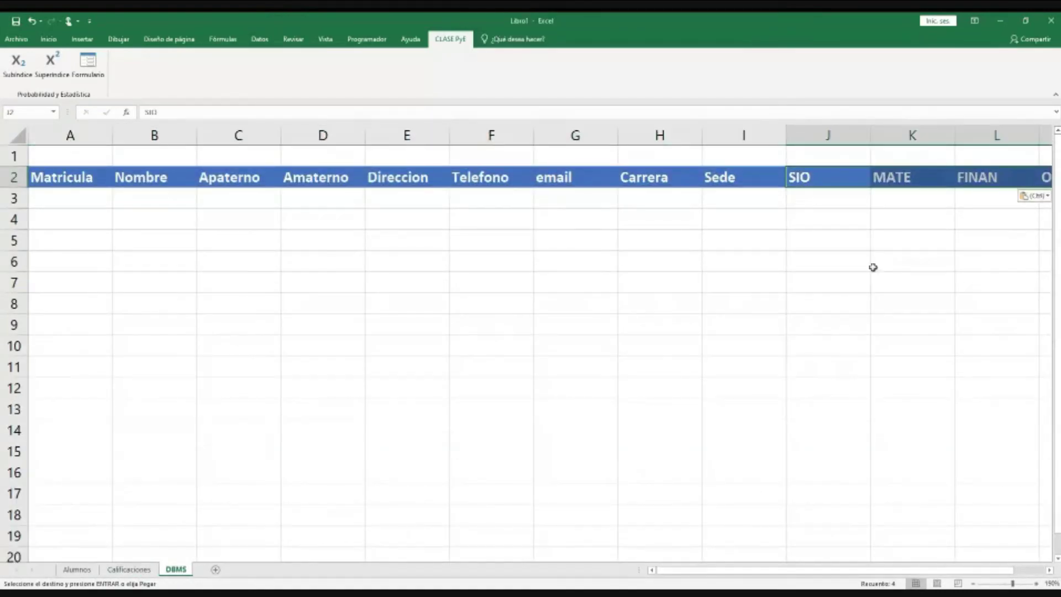
click(535, 273)
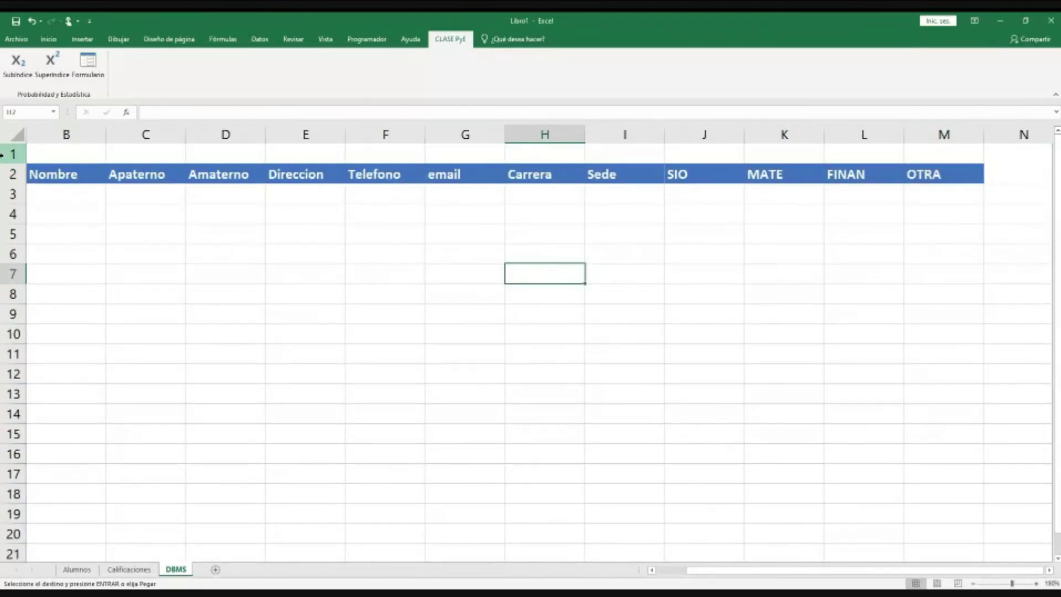
click(11, 174)
Step: Insert two blank rows above the header row, moving it down to row 4
right_click(12, 174)
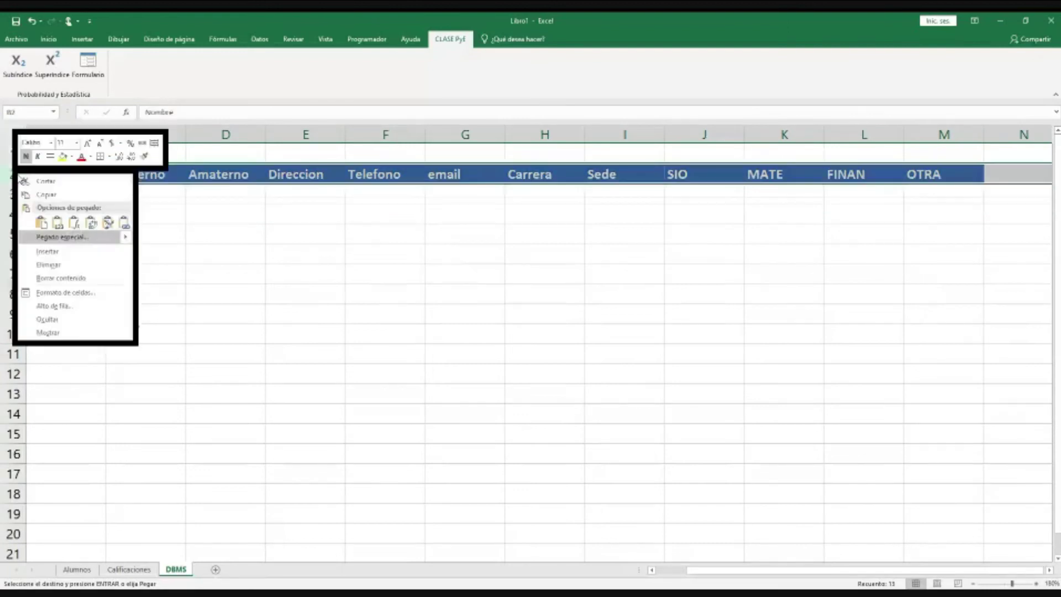
click(50, 237)
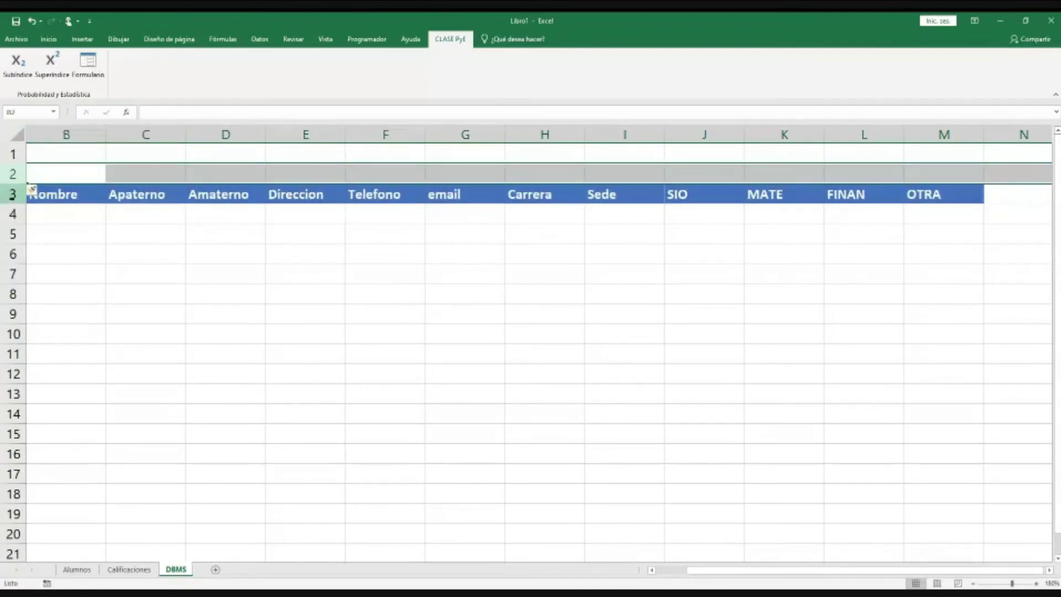
right_click(4, 194)
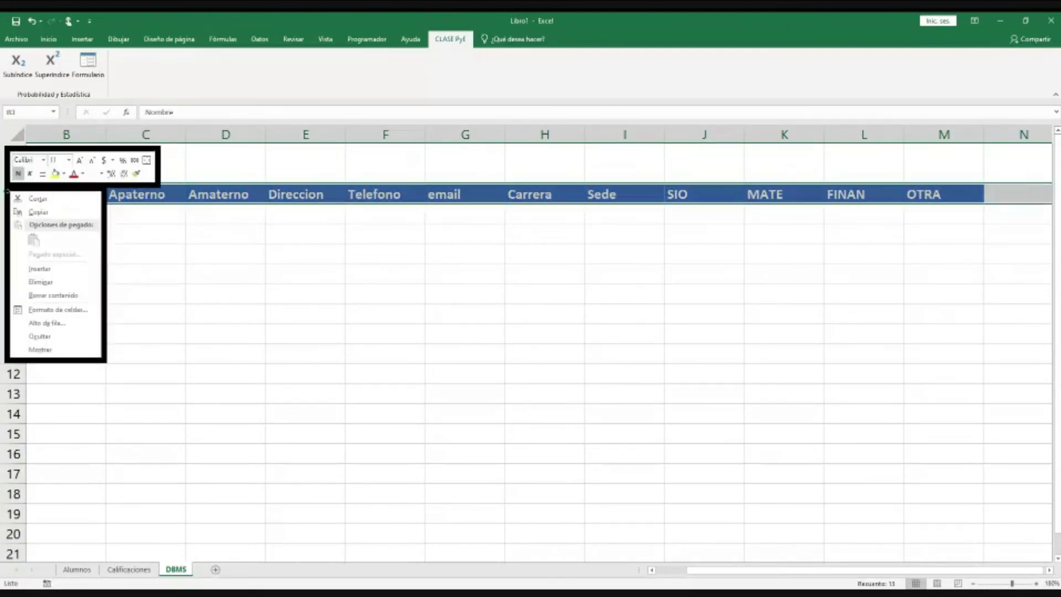
click(61, 268)
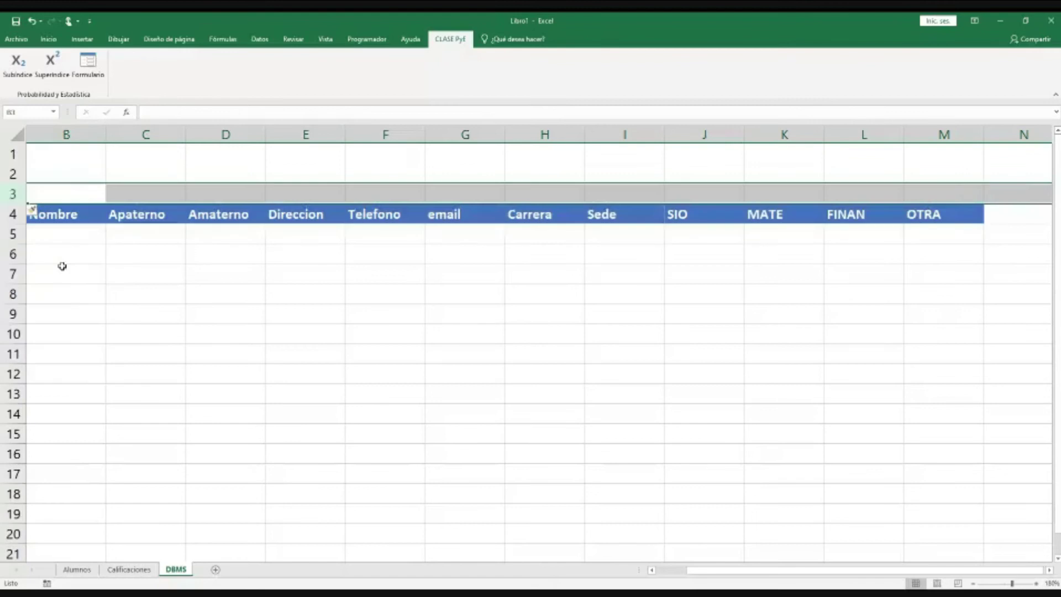
click(84, 173)
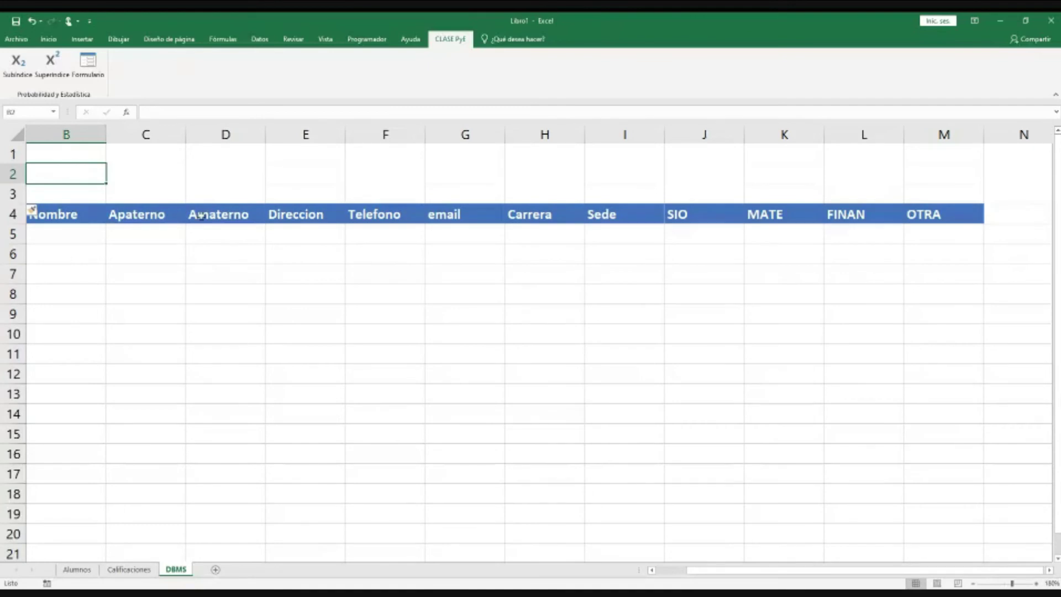
Step: Select the personal-data and grade header ranges in row 4, then cell B2 for a label
click(65, 215)
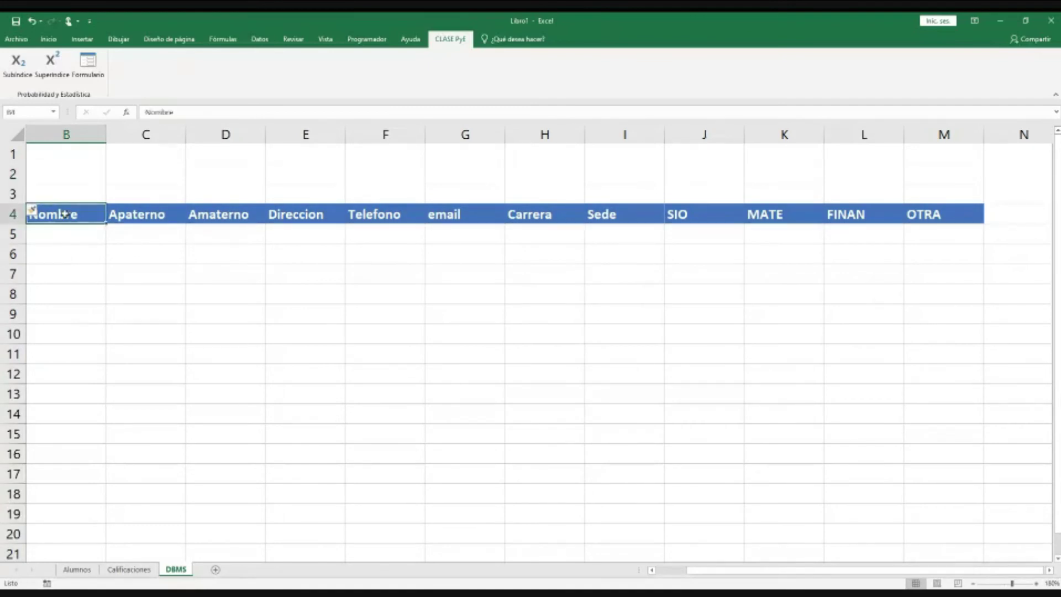
drag(65, 215, 651, 346)
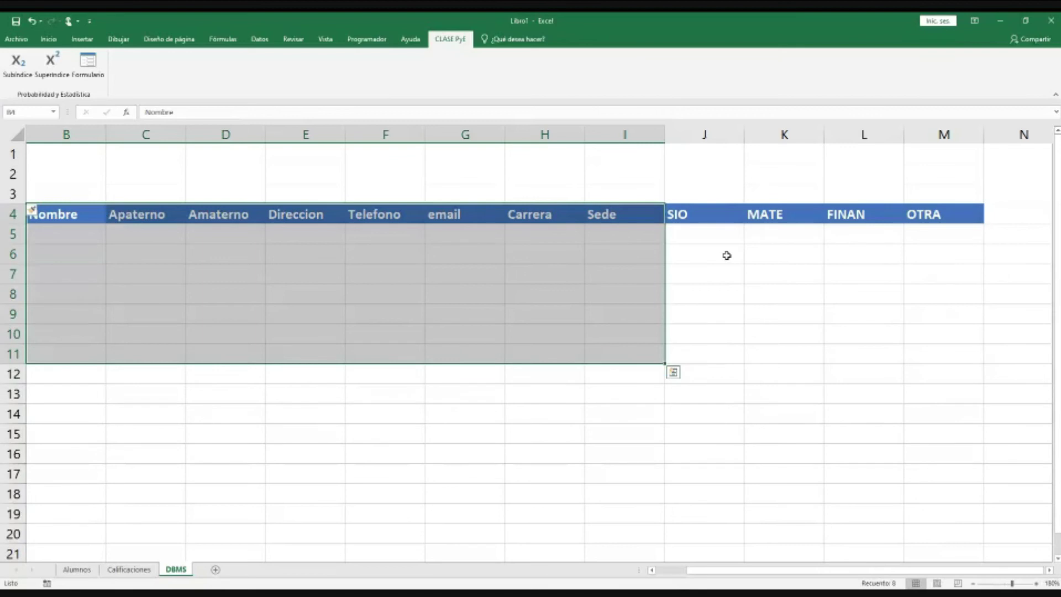
drag(705, 215, 951, 365)
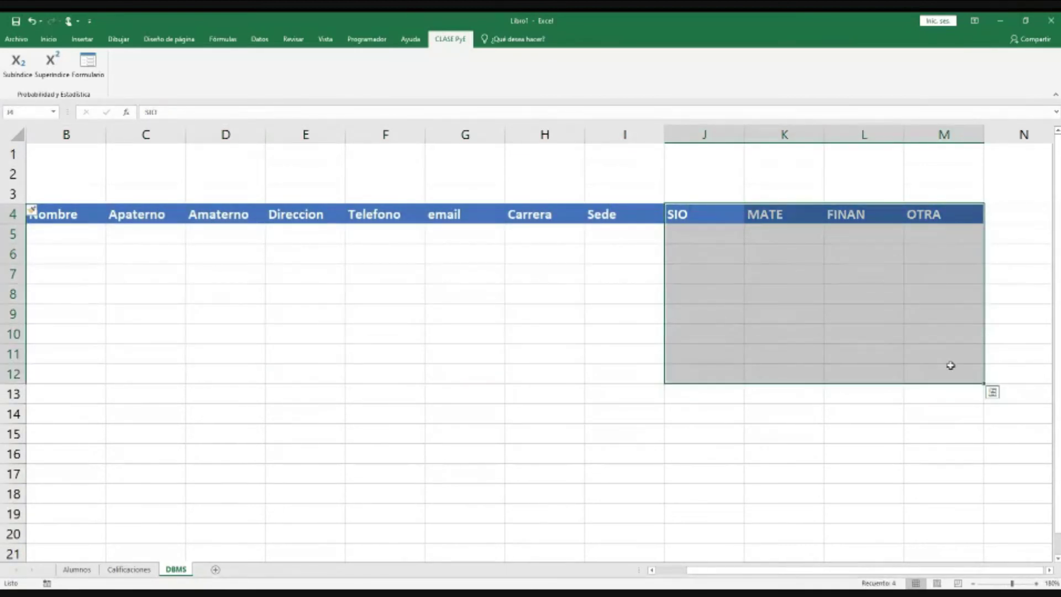
click(88, 164)
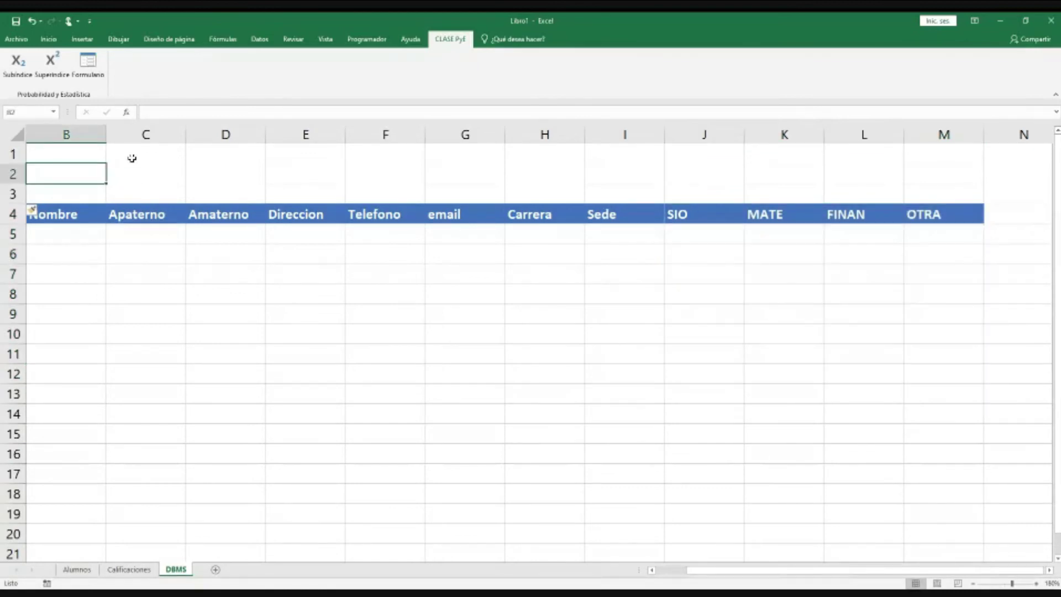
text(MATRICULA)
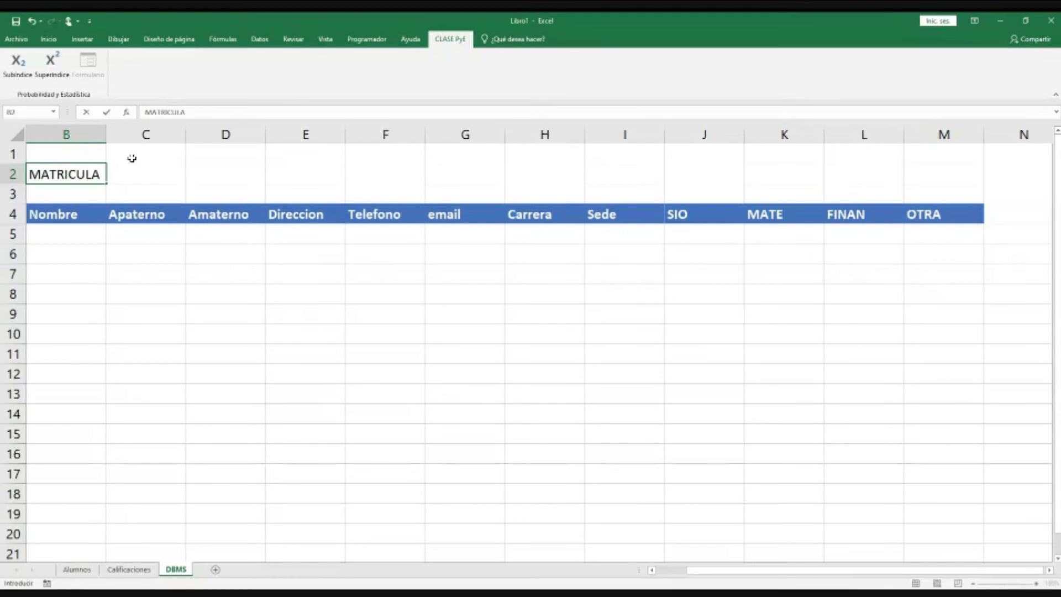
key(Tab)
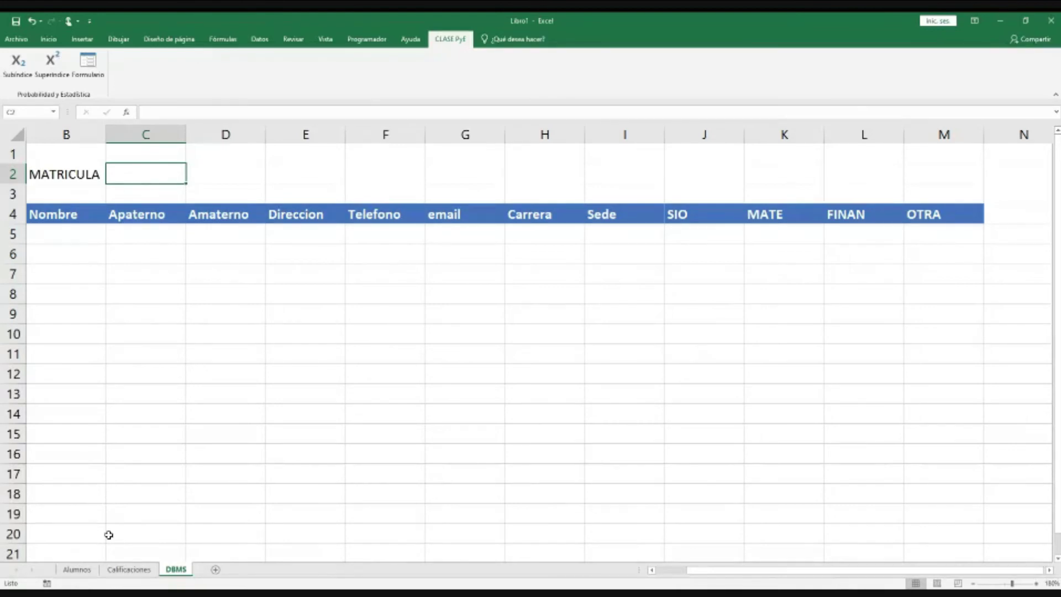
key(ctrl+Page_Up)
key(ctrl+Page_Up)
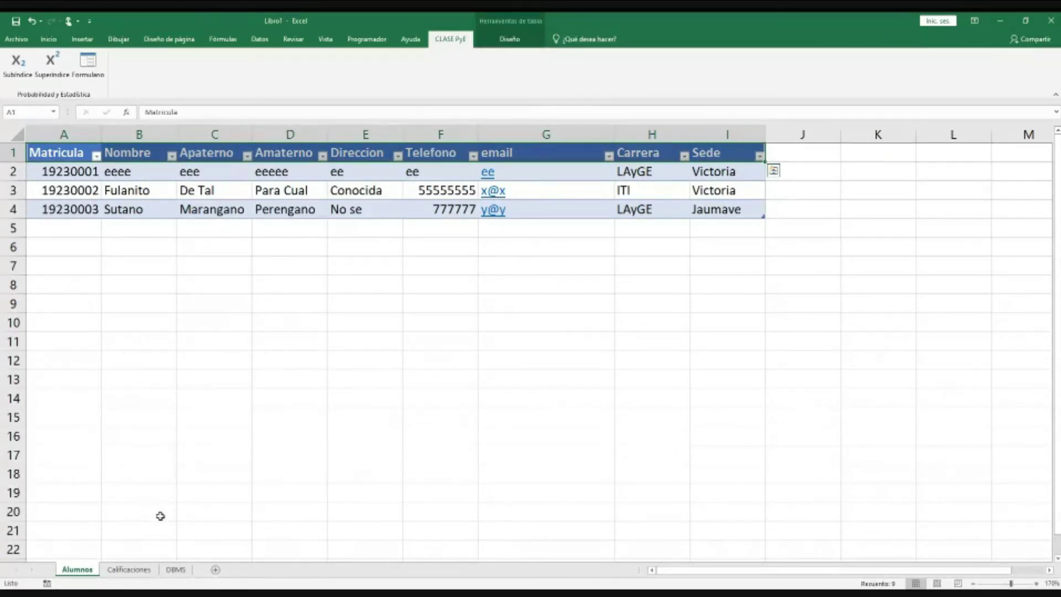
click(219, 243)
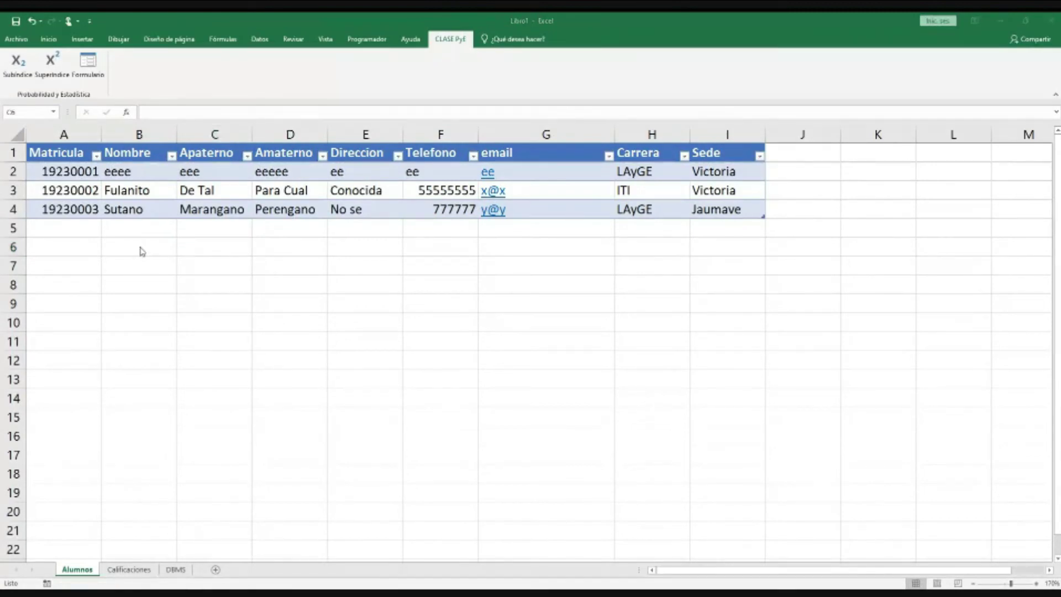
click(65, 194)
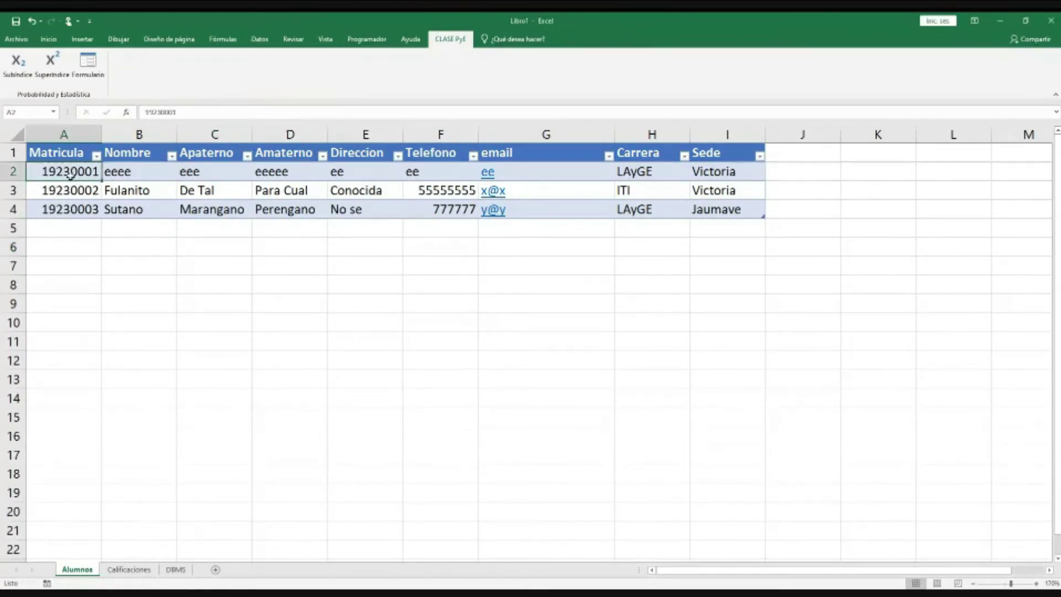
click(66, 207)
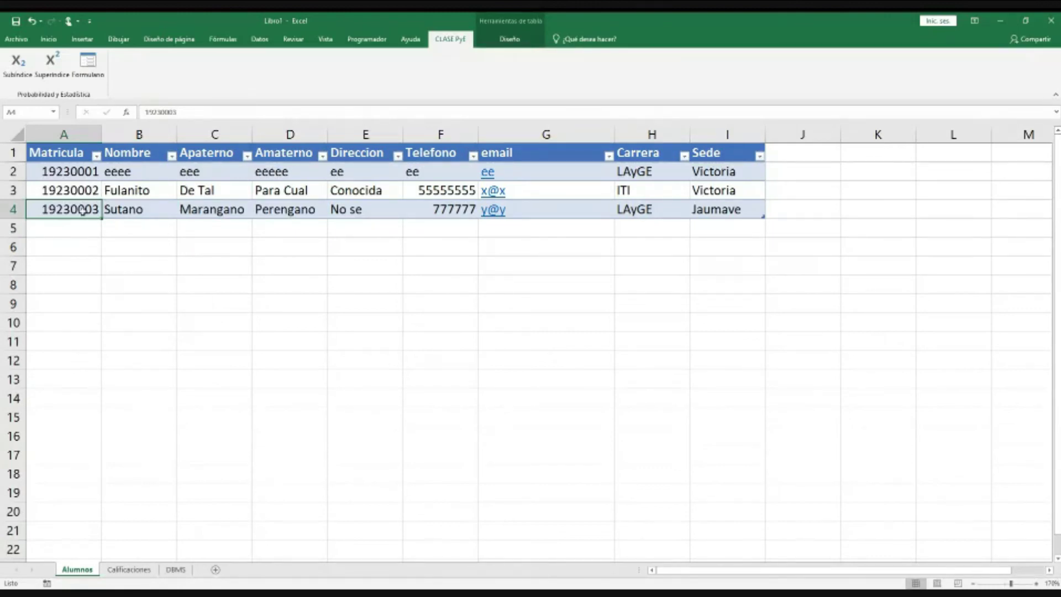
Step: On the DBMS sheet, enter the second student's matrícula in C2
click(130, 569)
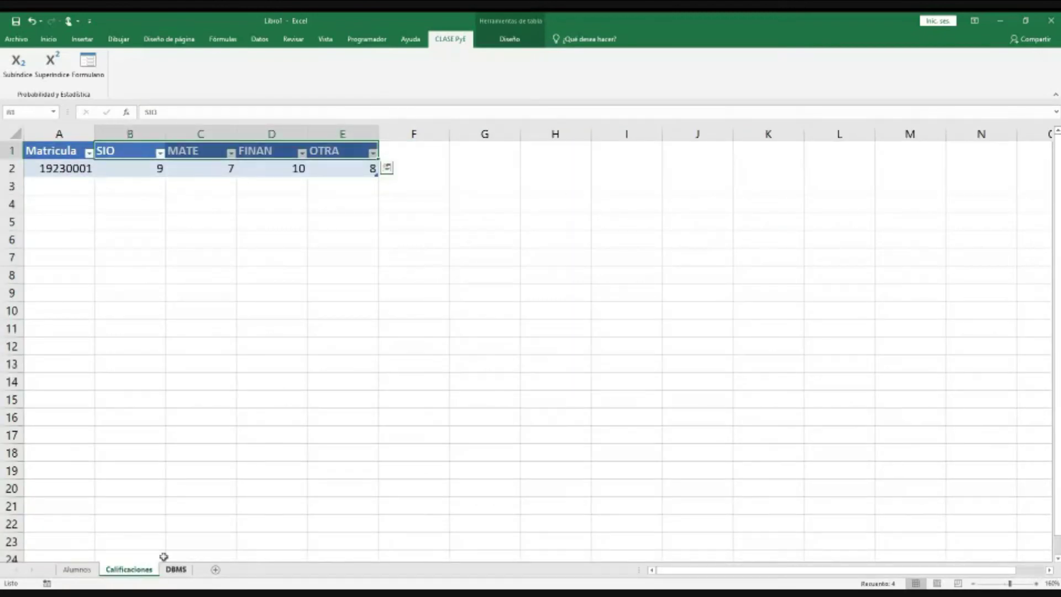
click(168, 569)
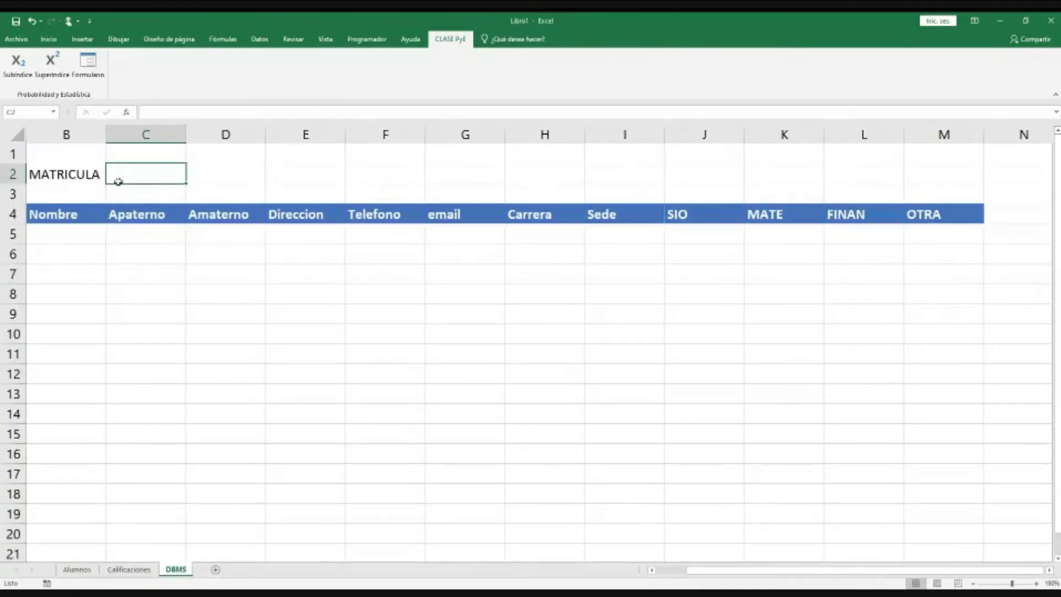
text(192)
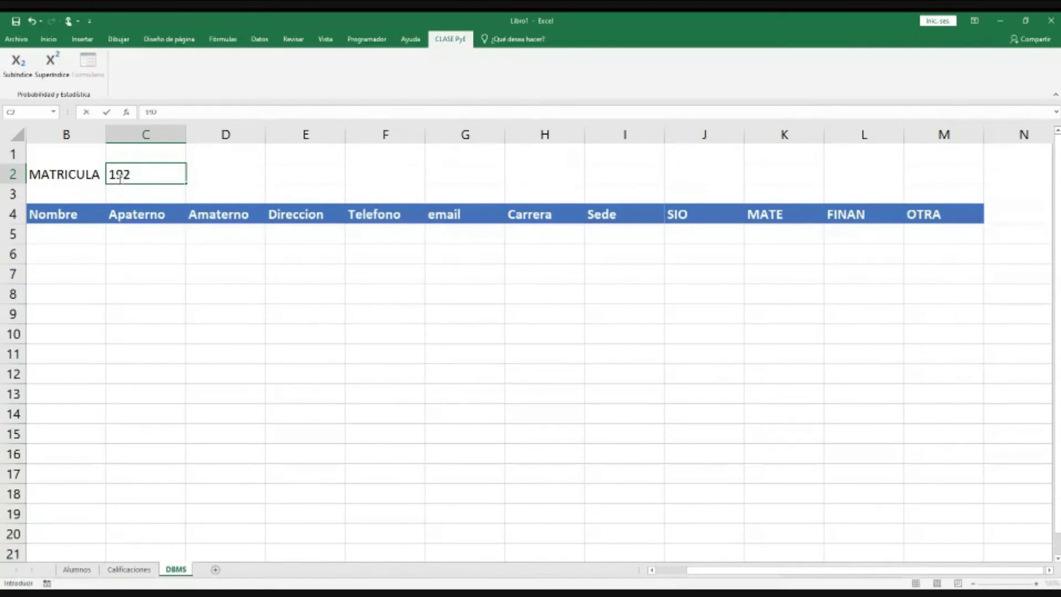
text(30002)
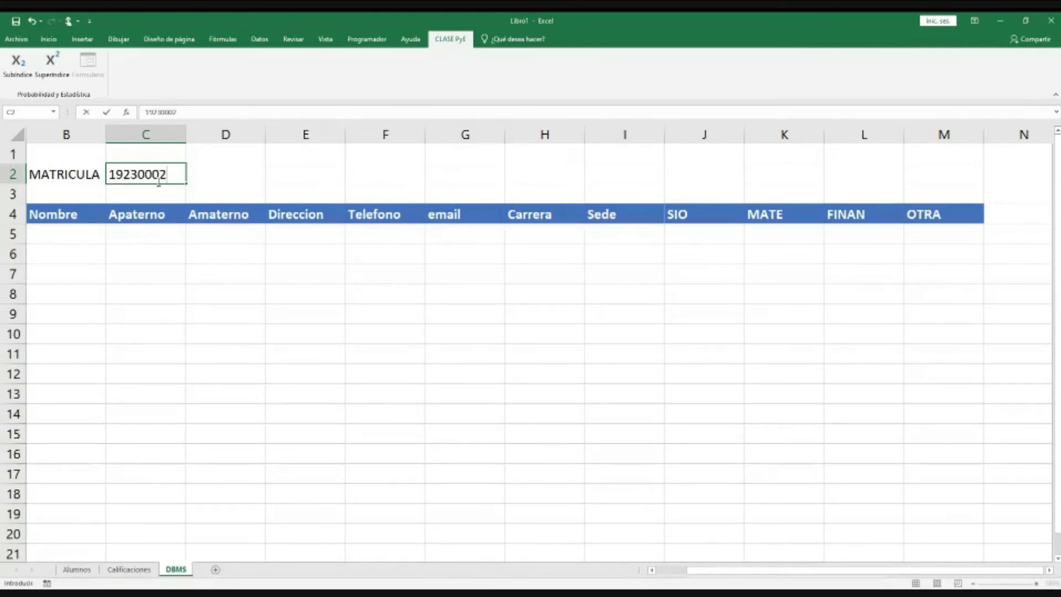
key(Return)
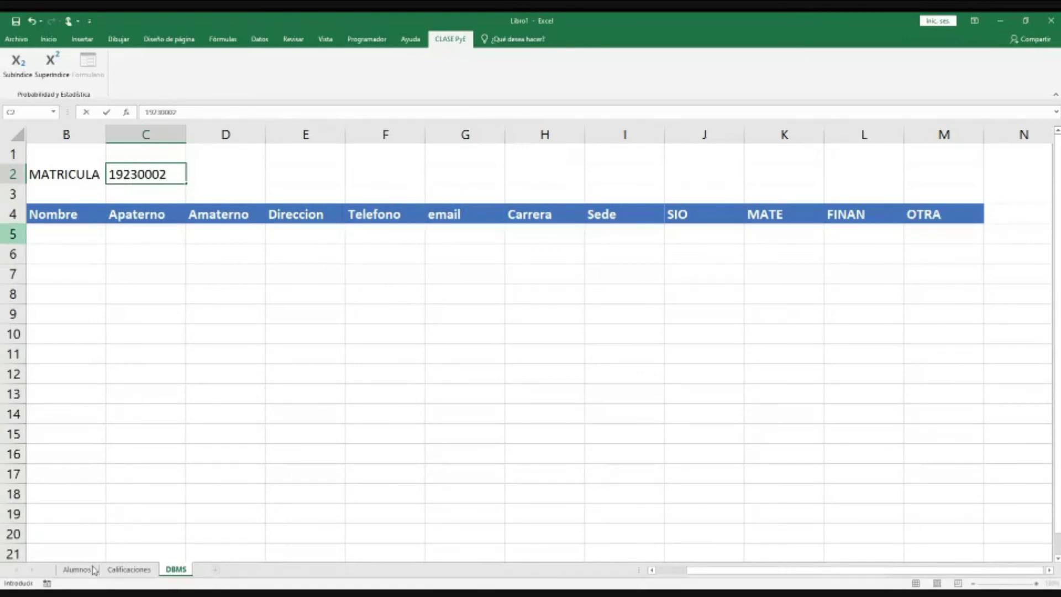
Step: Check the row-3 student on Alumnos and Calificaciones, then return to DBMS
click(94, 570)
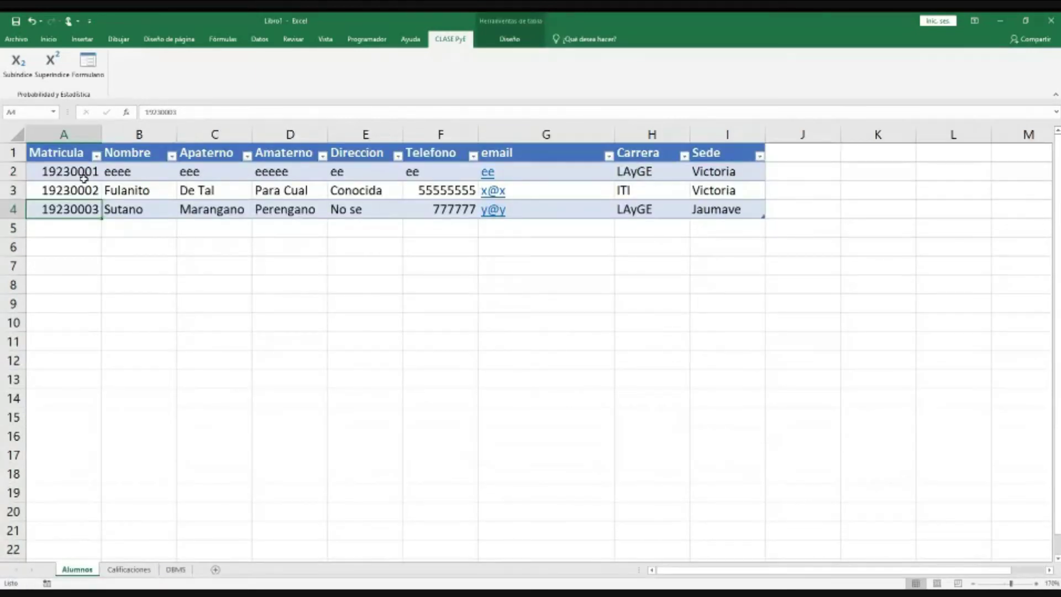
drag(83, 187, 119, 191)
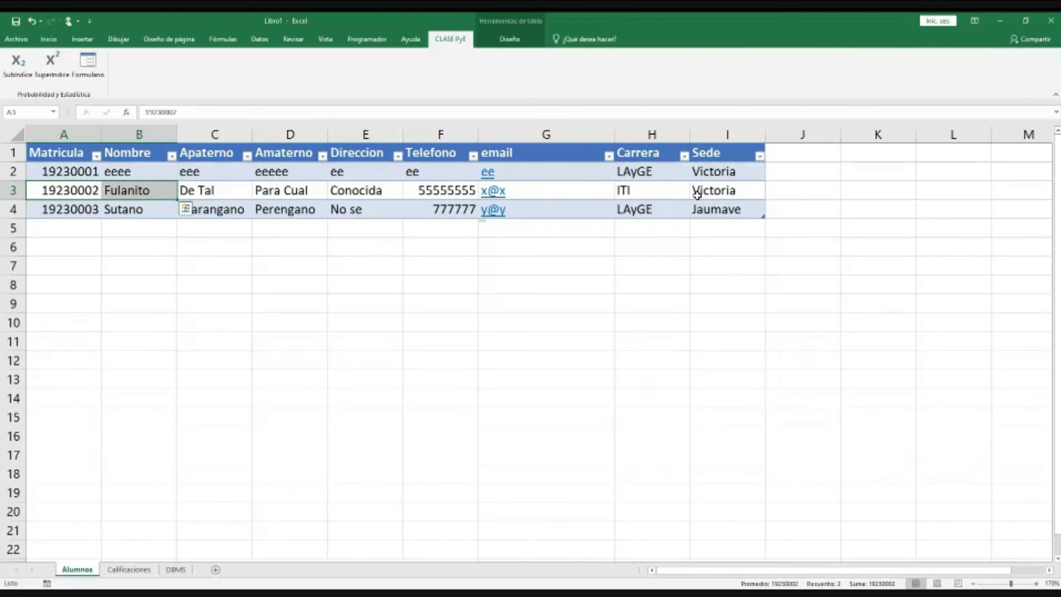
click(129, 569)
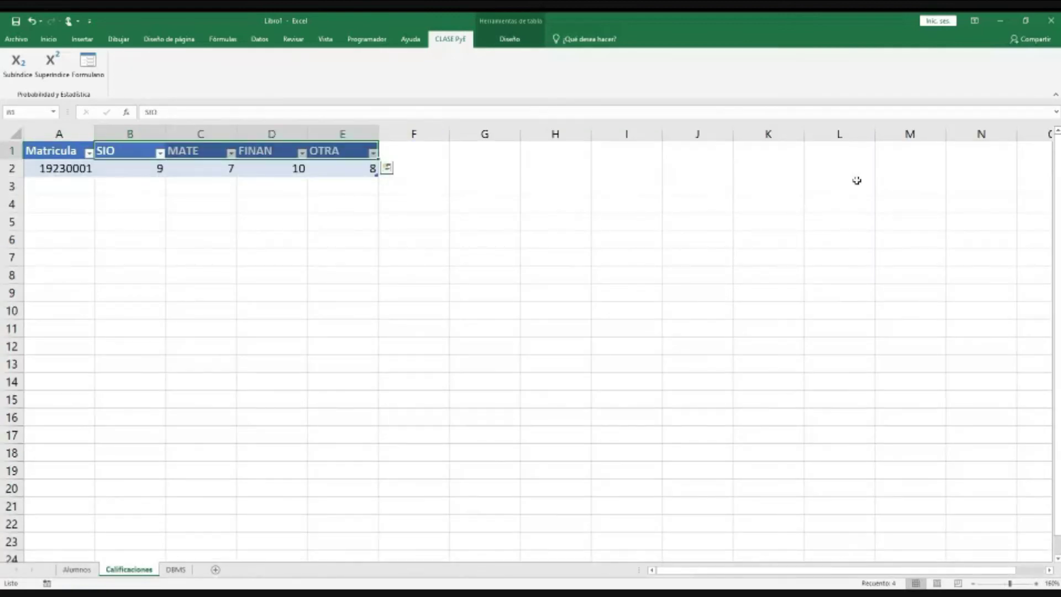
click(176, 570)
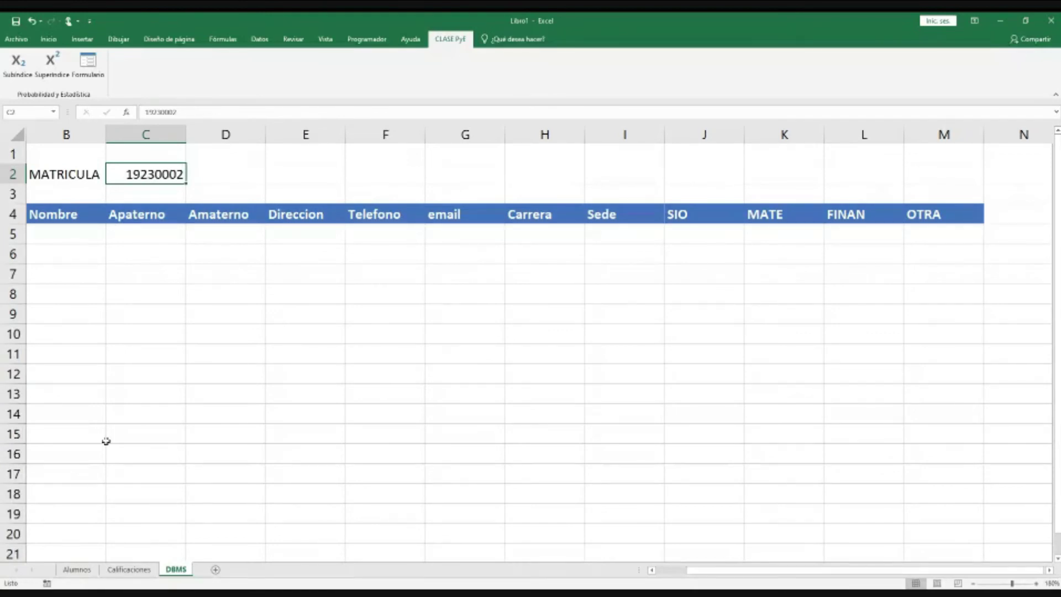
Step: In B5 under Nombre, start =BUSCARV( with C2 as the lookup value
drag(75, 219, 632, 423)
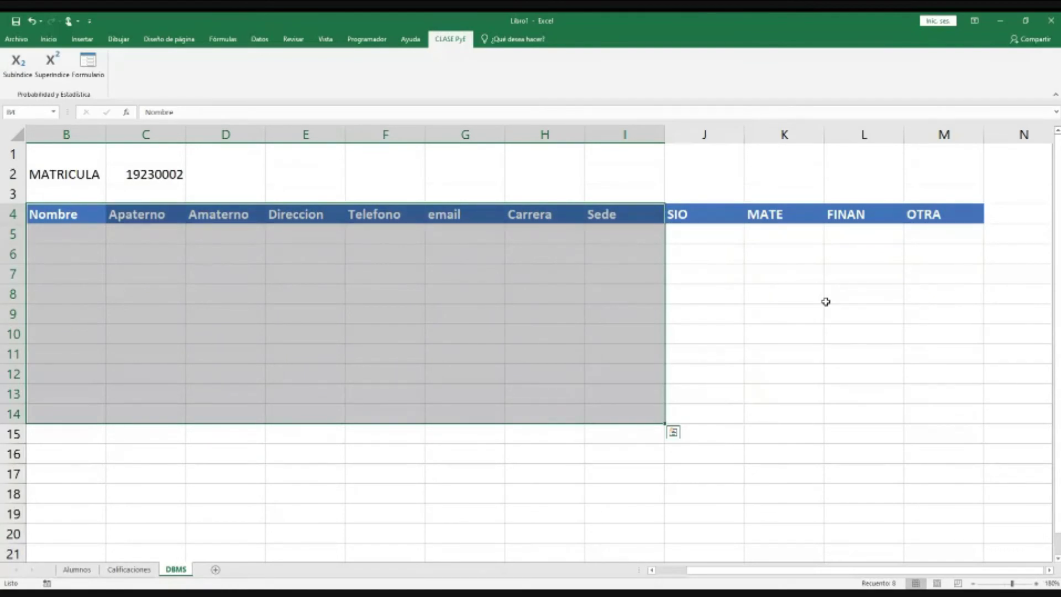
key(Down)
text(=?)
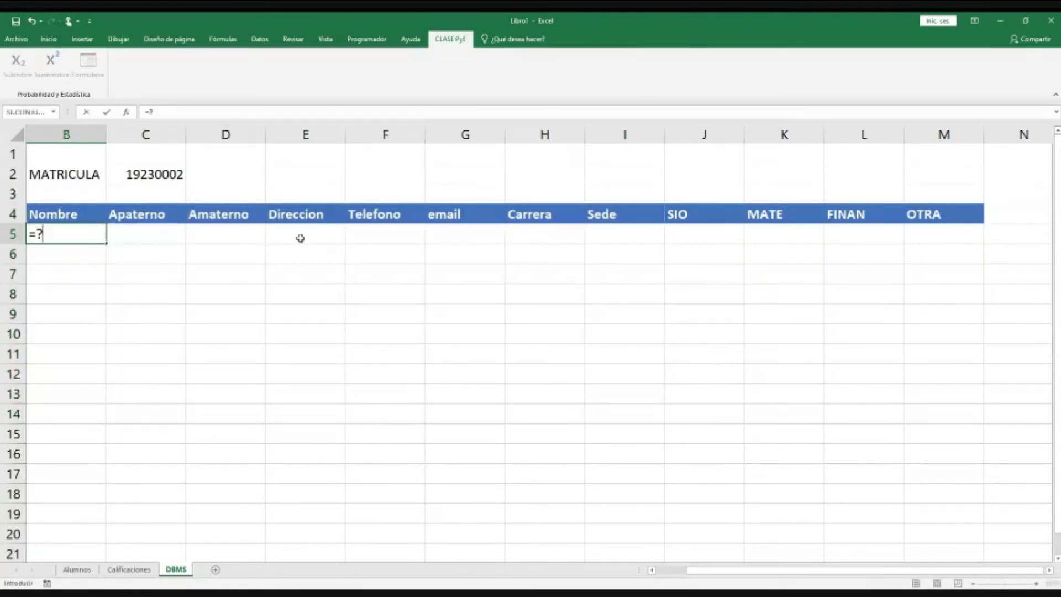
key(BackSpace)
text(BUS)
key(Tab)
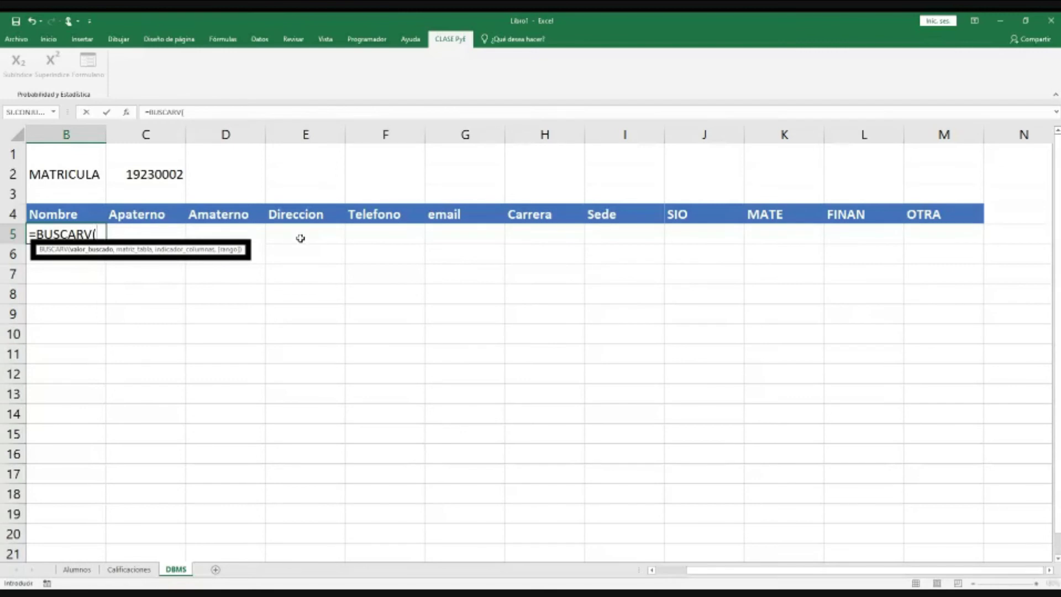
click(155, 175)
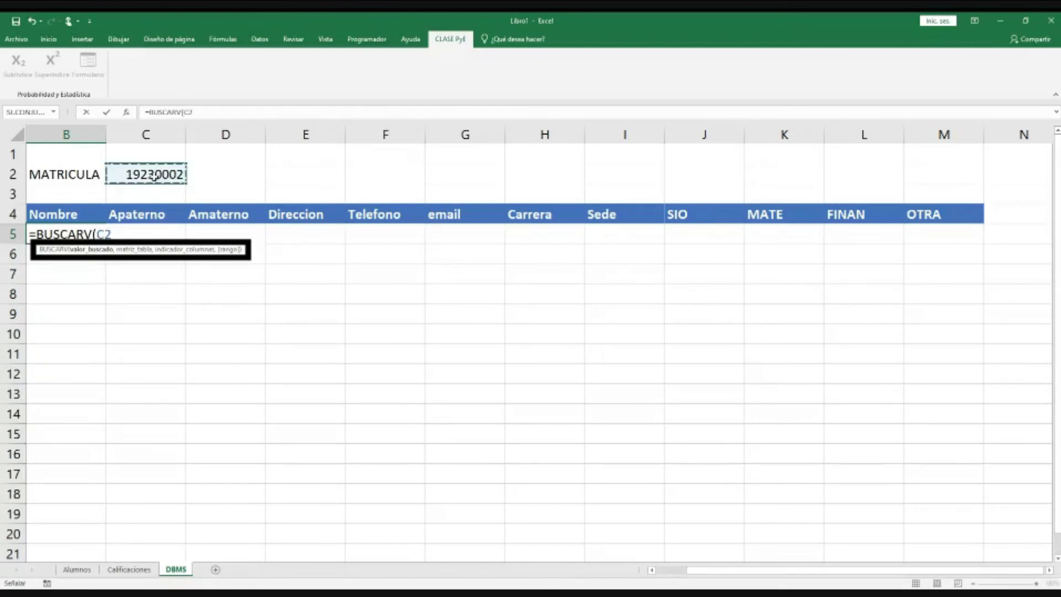
text(,)
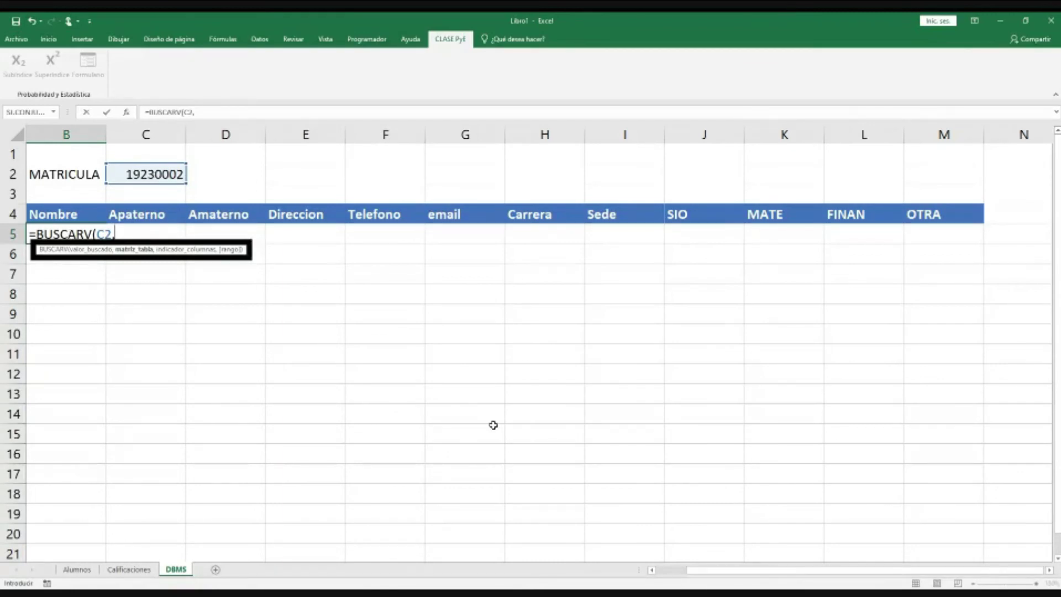
Step: Complete B5 as =BUSCARV(C2,Tabla1[#Todo],2,FALSO) over the Alumnos table, then check the other sheets
click(90, 570)
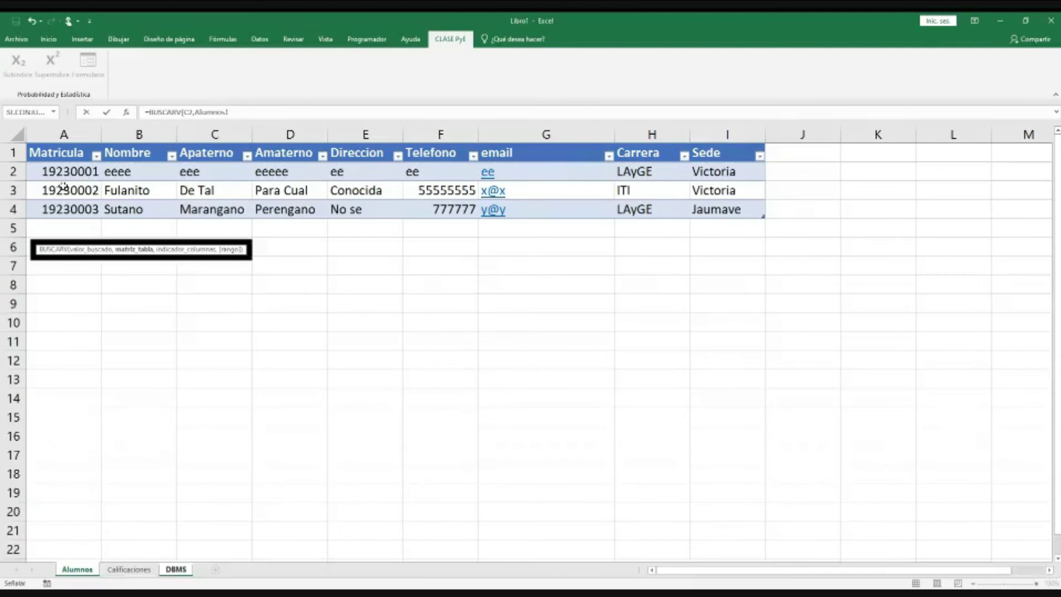
drag(65, 156, 763, 215)
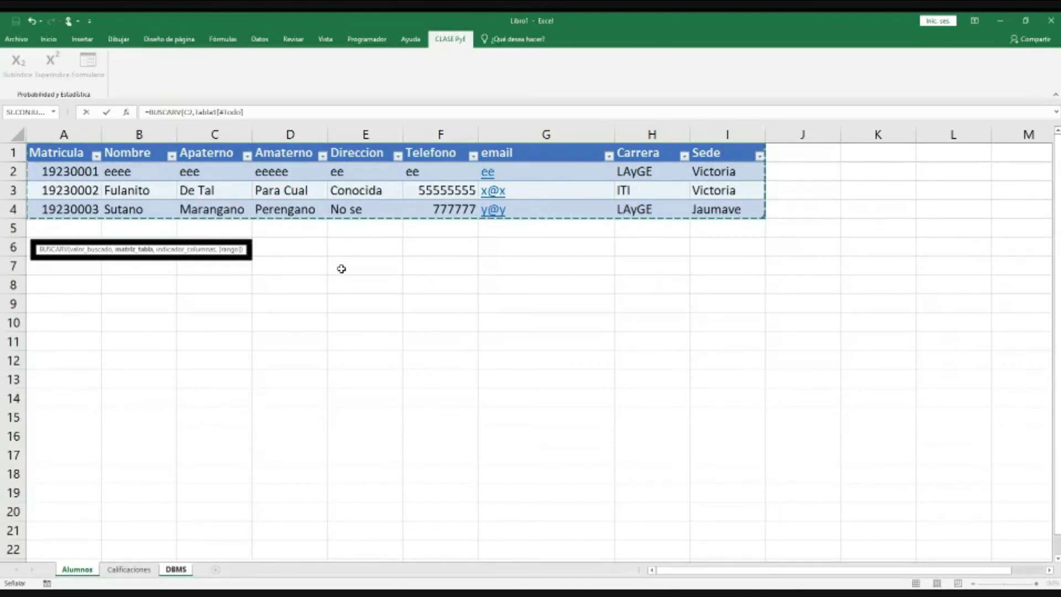
text(,2)
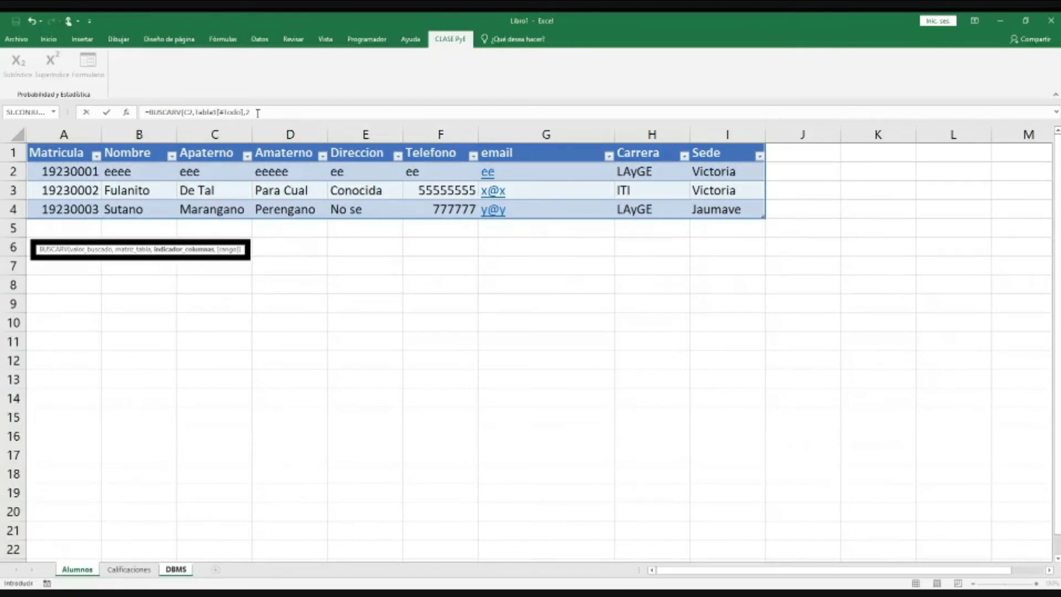
text(,)
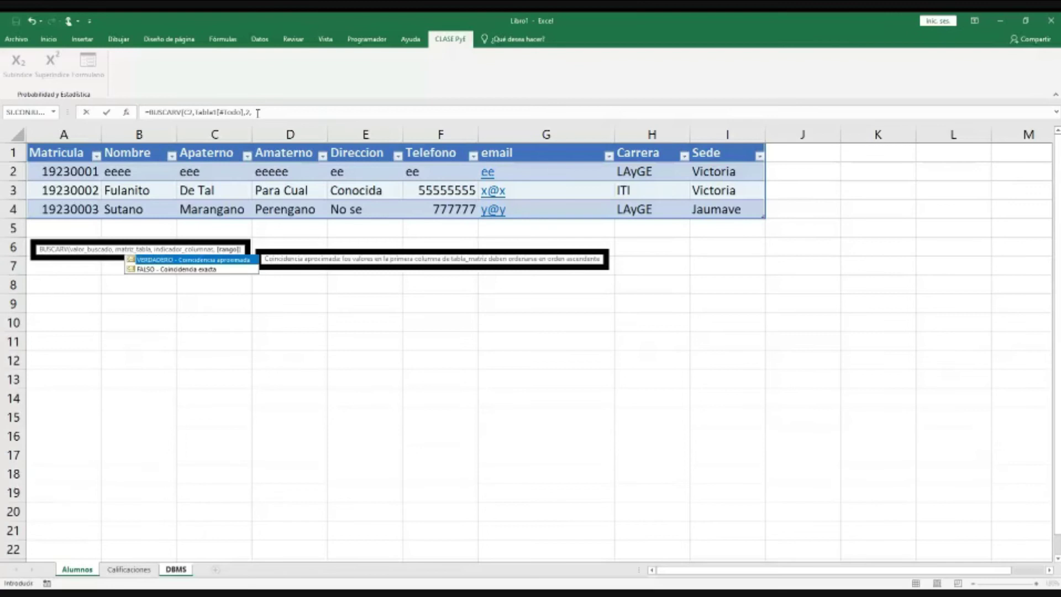
text(FALSO))
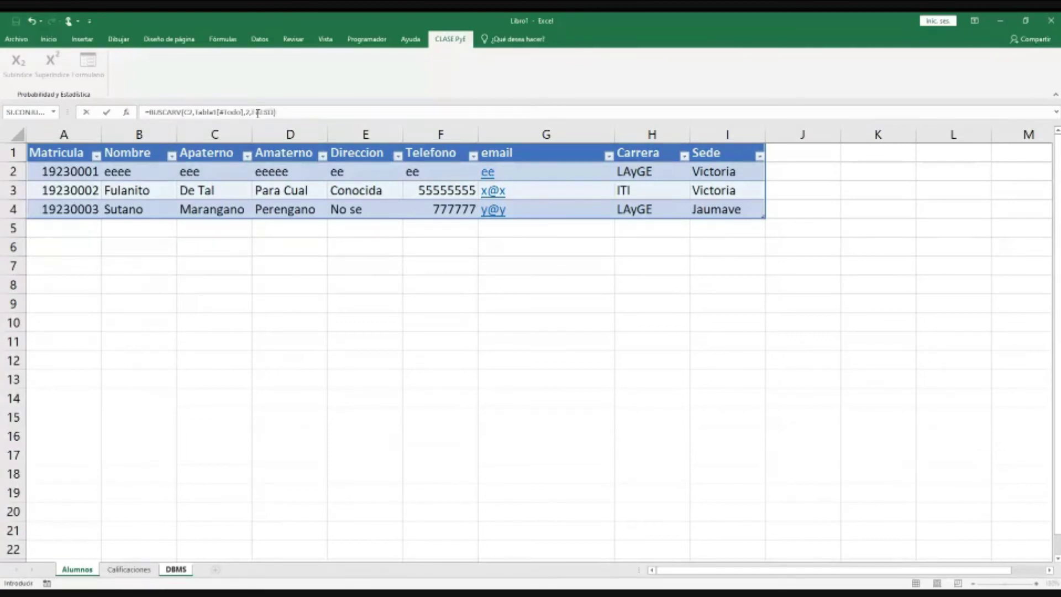
key(Return)
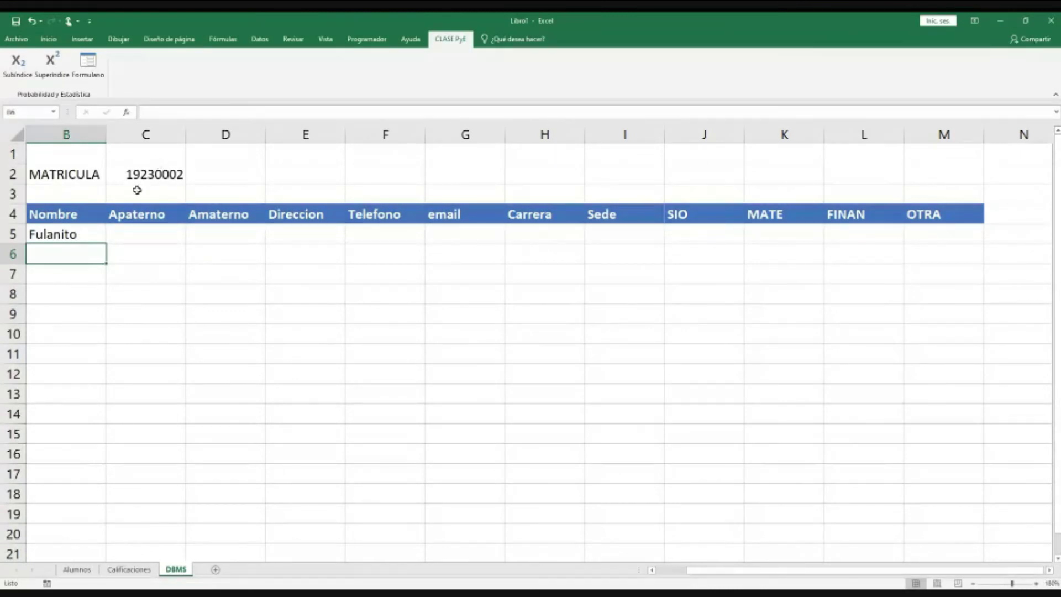
key(ctrl+Page_Up)
key(ctrl+Page_Up)
key(ctrl+Page_Down)
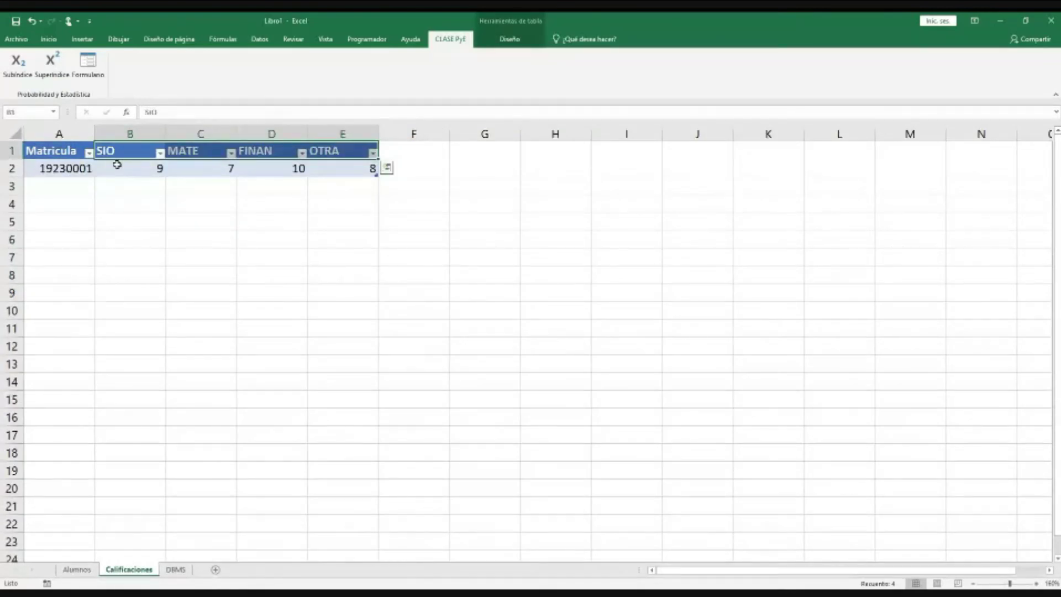
Step: Enter the first student's matrícula in C2 and compare it with the row-2 record in Alumnos
click(176, 569)
click(149, 174)
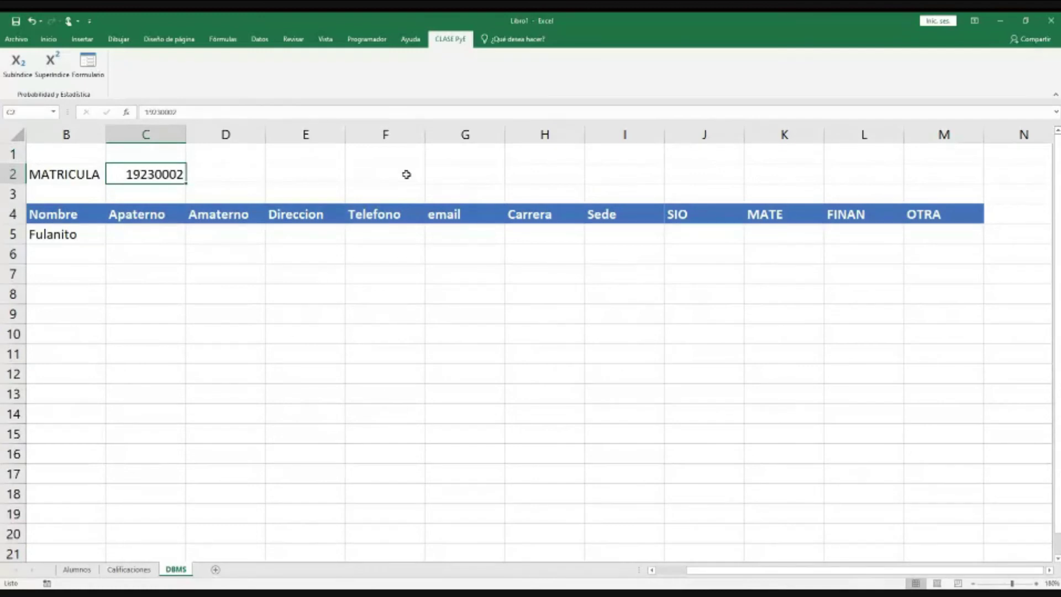
text(192)
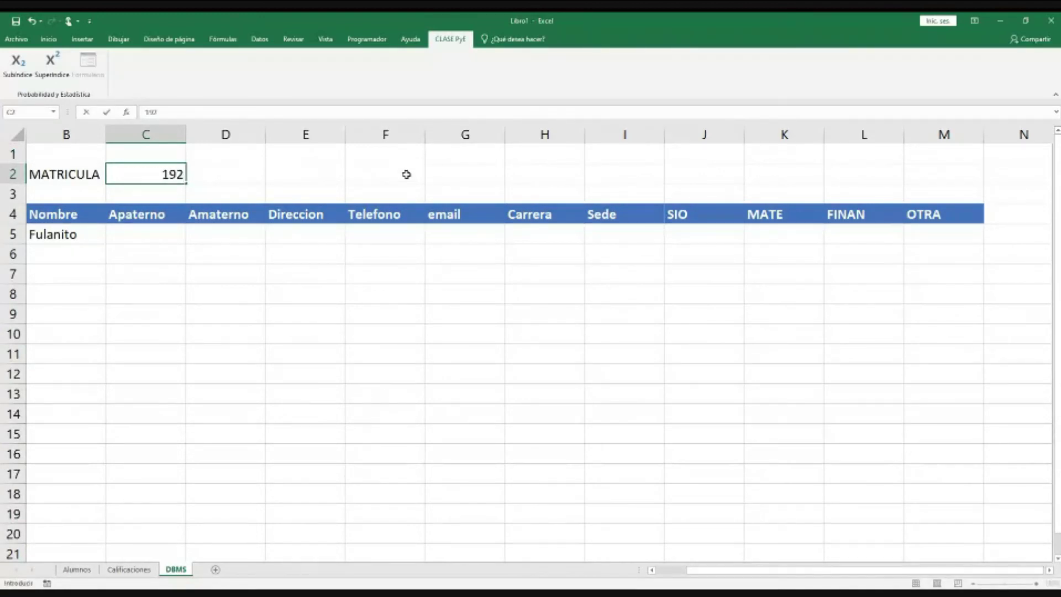
text(30001)
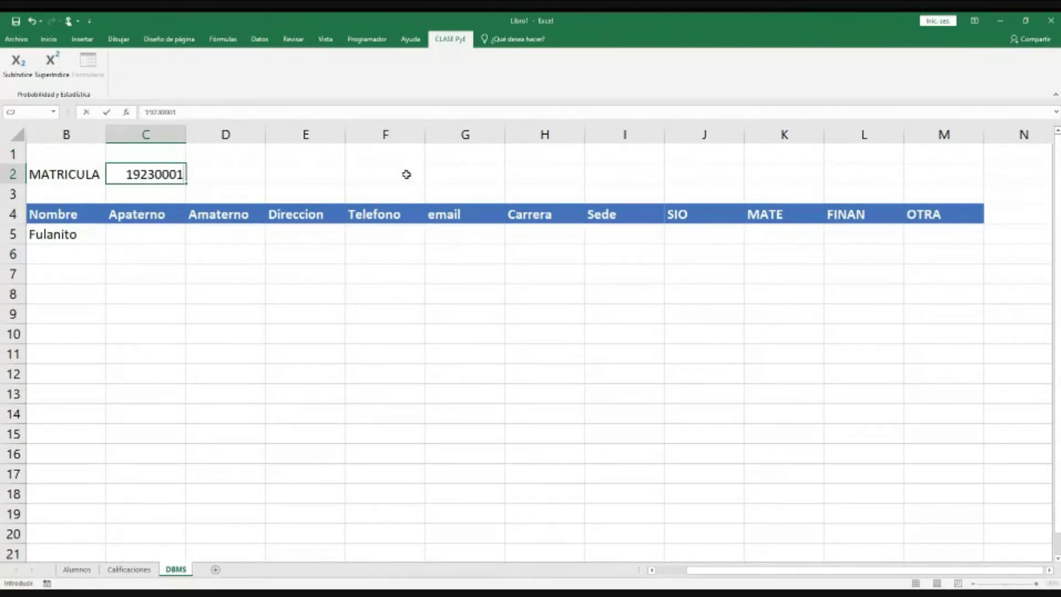
key(Return)
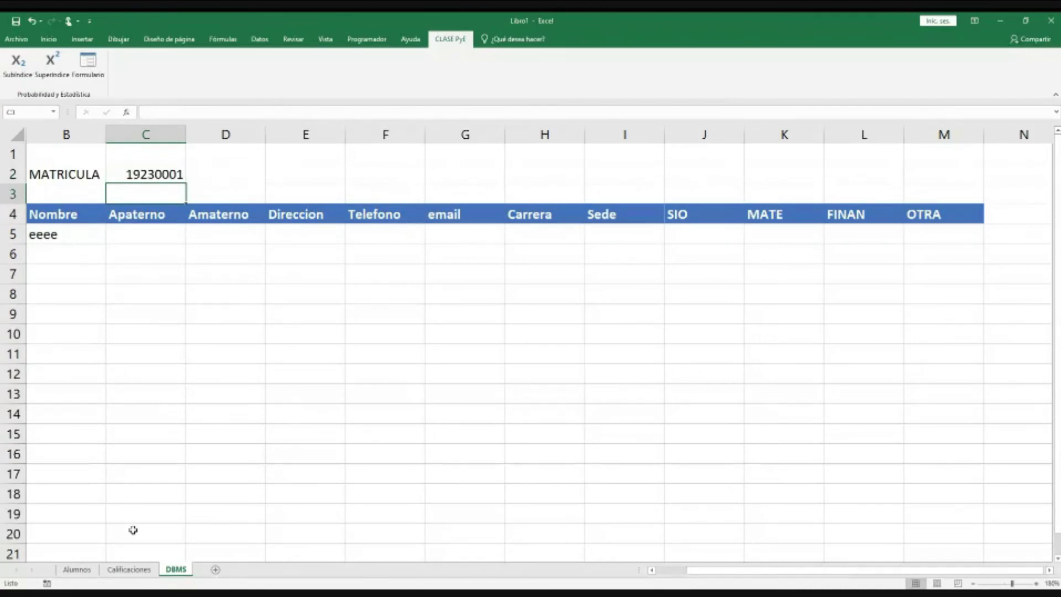
click(77, 569)
drag(55, 171, 424, 174)
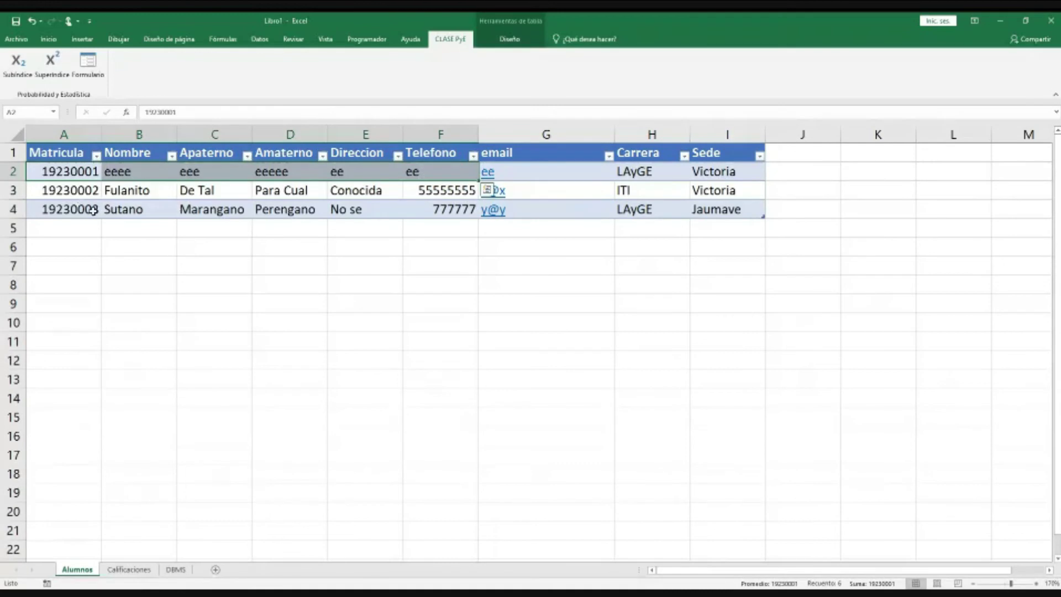
click(176, 569)
Step: Change C2's last digit to 3 so B5 shows the third student's name
key(Up)
key(F2)
key(BackSpace)
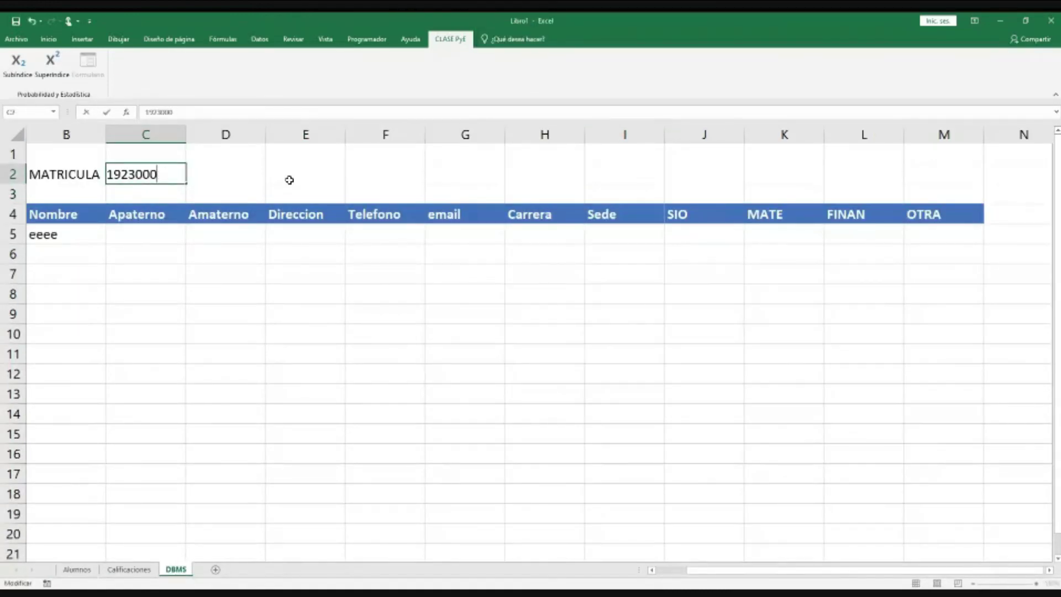
text(3)
key(Return)
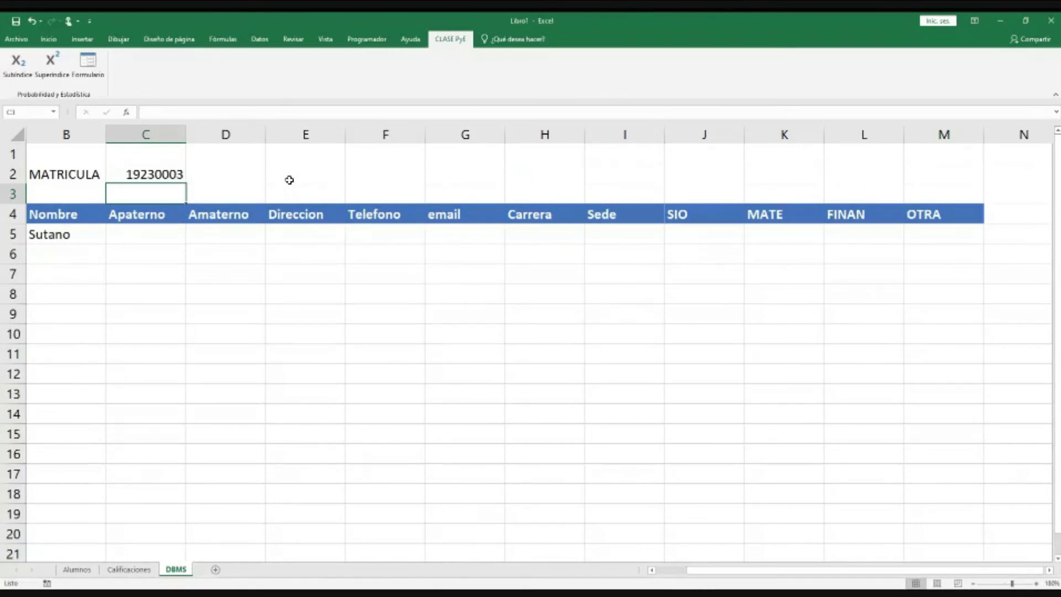
click(59, 239)
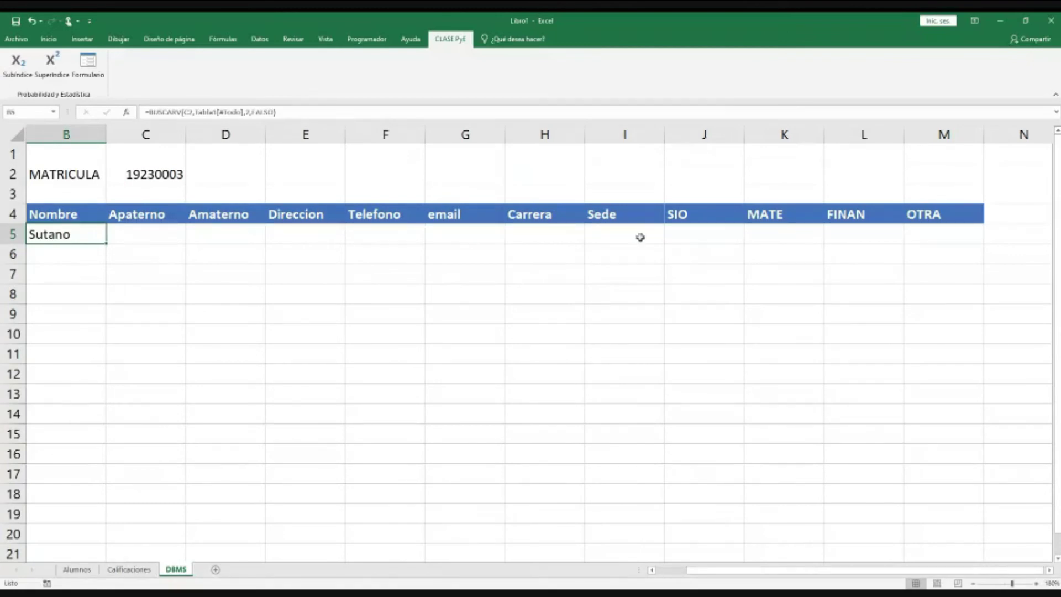
Step: Fill the Nombre lookup from B5 across to I5 and set C5's column index to 3
drag(107, 244, 633, 244)
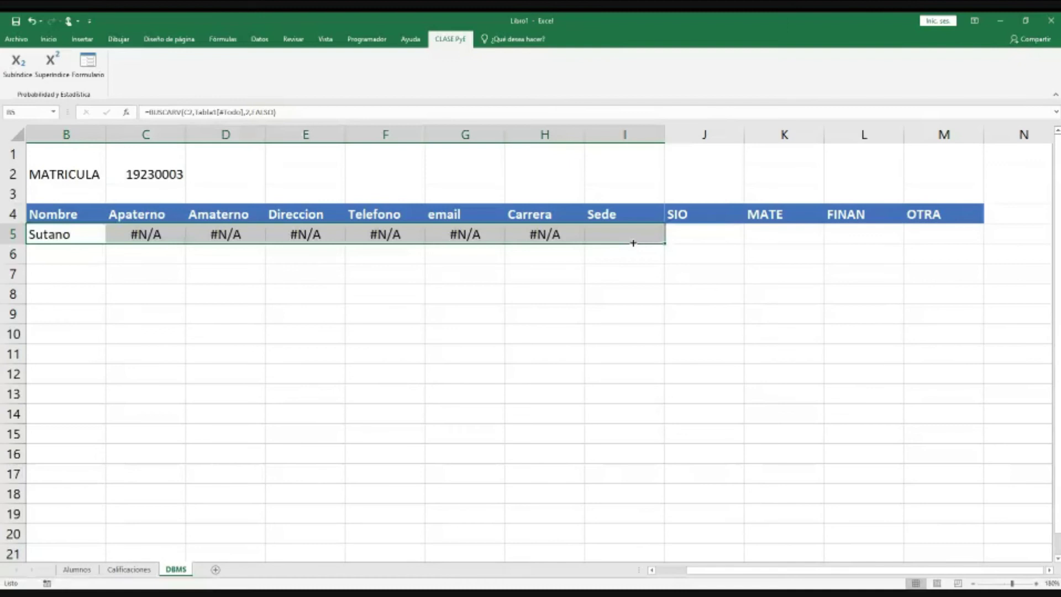
click(180, 237)
click(247, 112)
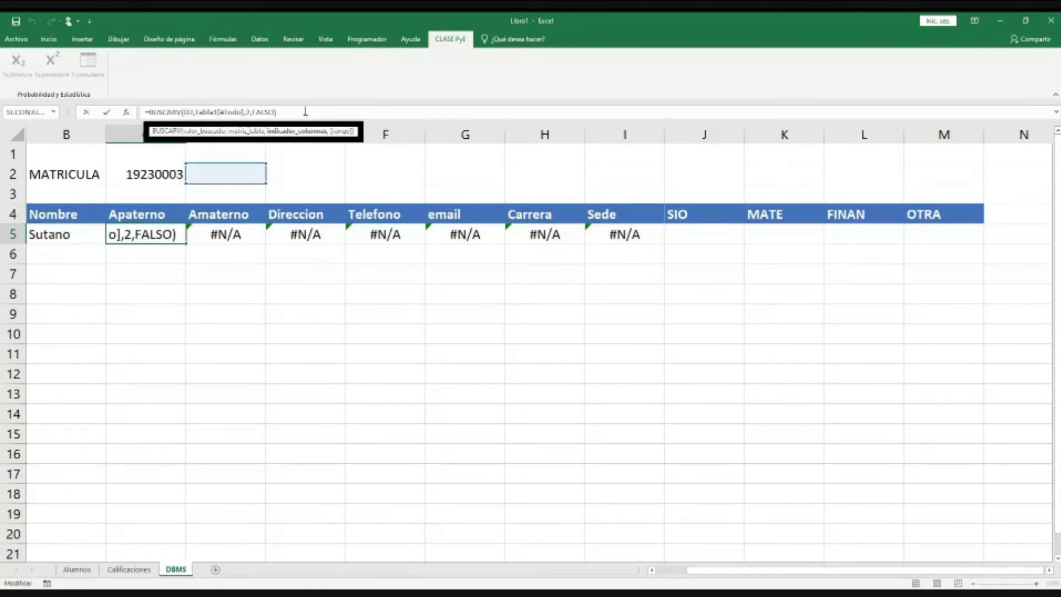
key(Delete)
text(3)
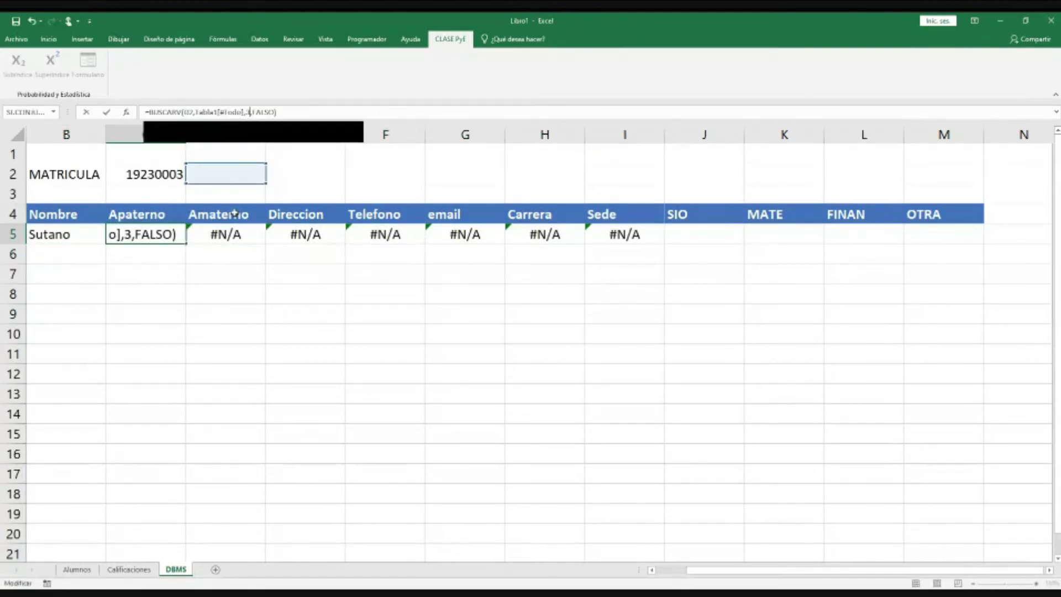
click(228, 237)
Step: Undo a stray entry in D5 and set the Amaterno lookup's column index to 4
text(3)
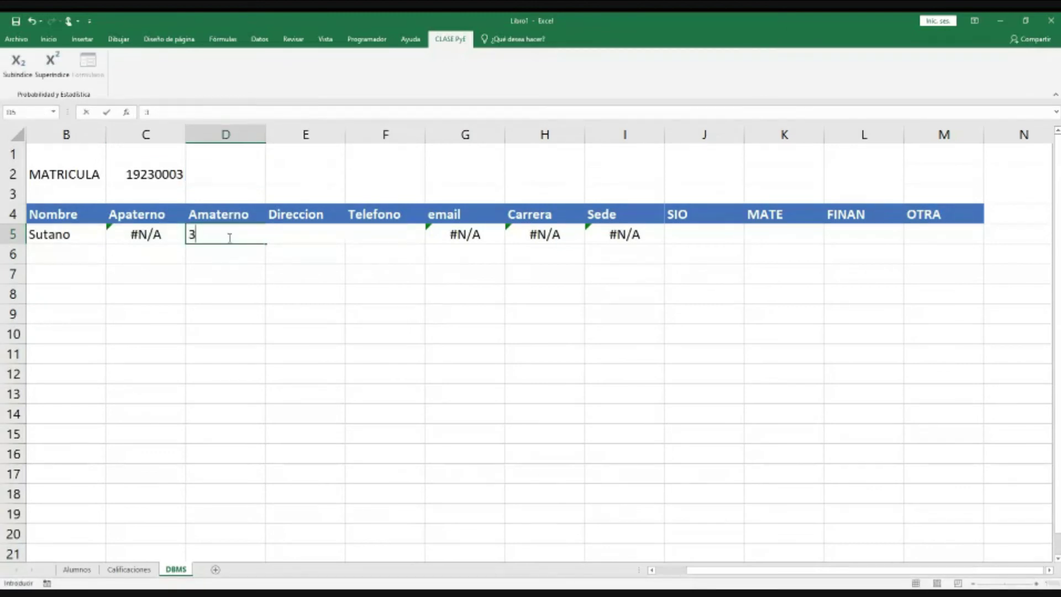
key(ctrl+z)
double_click(230, 237)
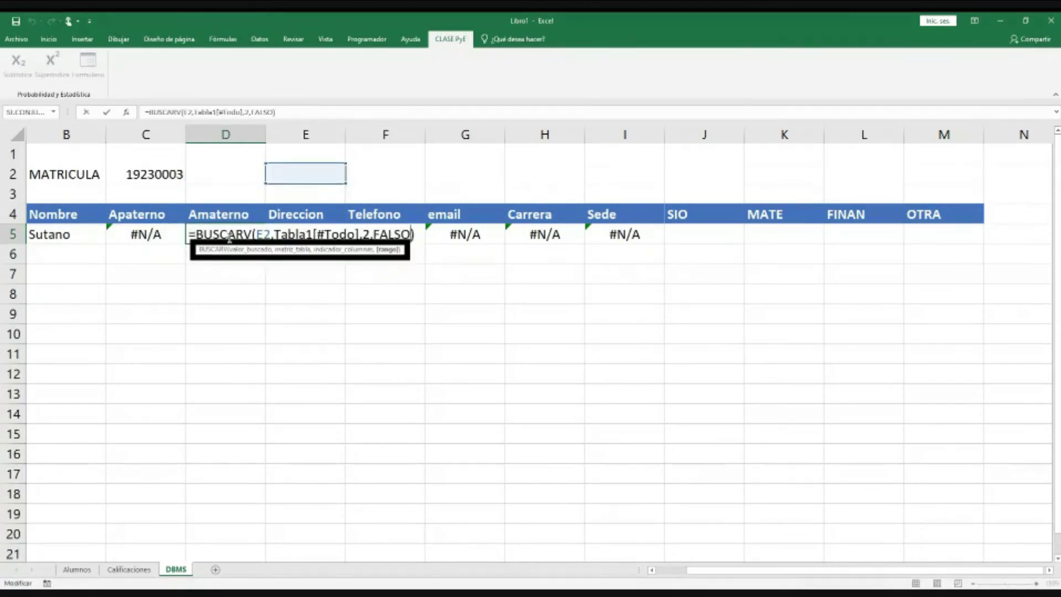
key(Left)
key(Left)
key(Left)
key(Left)
key(Left)
key(Left)
key(Left)
key(Left)
key(Delete)
text(4)
key(Return)
click(228, 236)
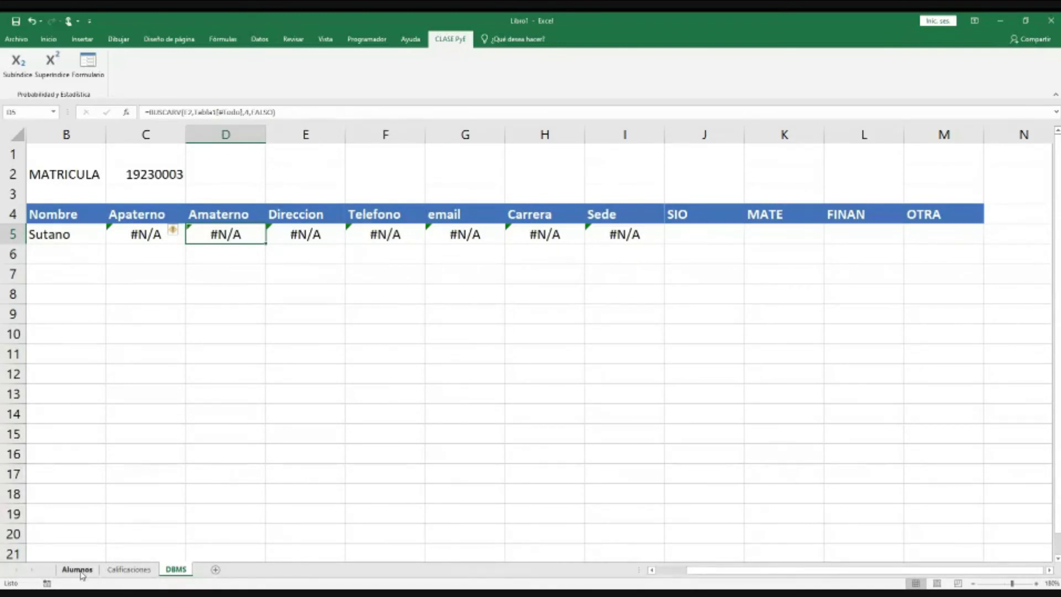
click(78, 570)
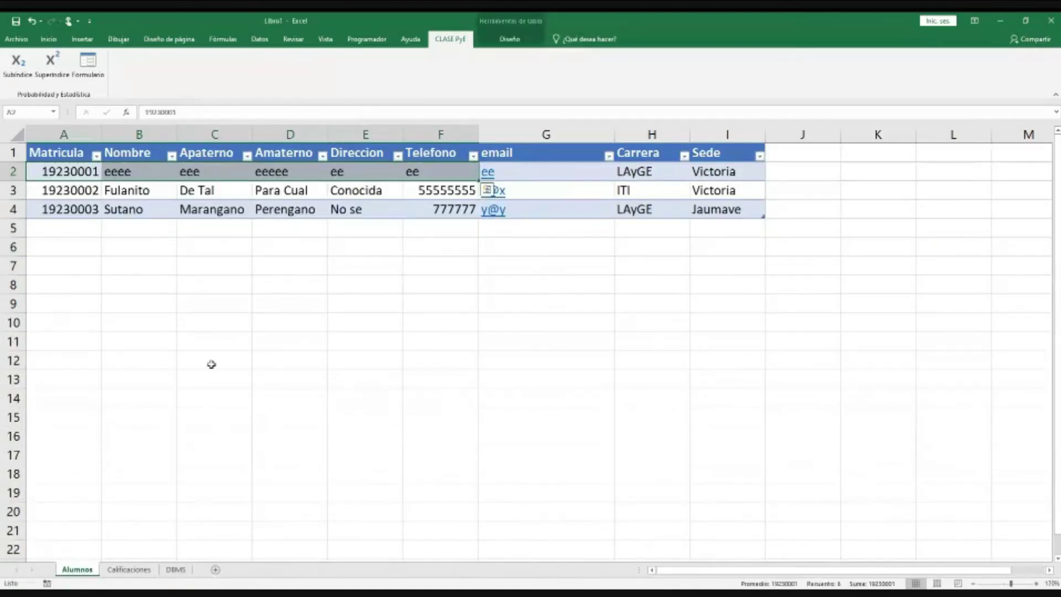
click(136, 153)
click(290, 153)
click(348, 155)
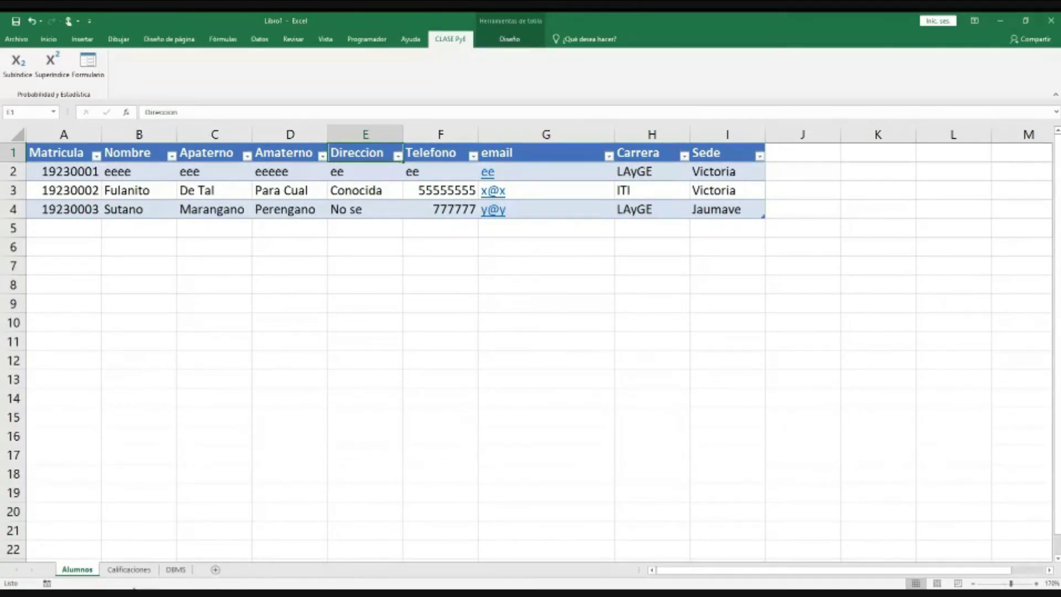
click(128, 570)
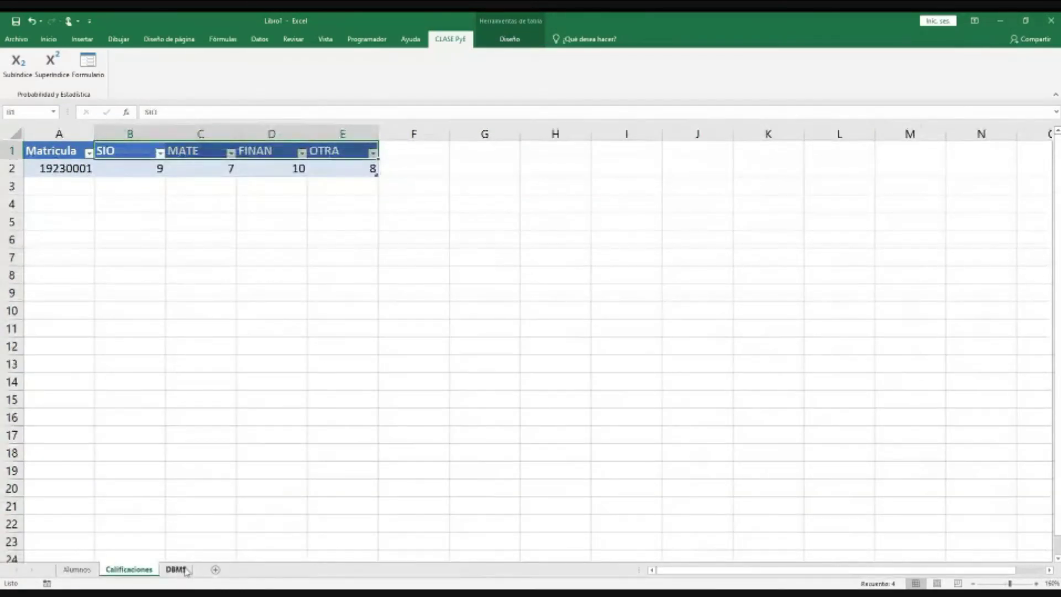
click(176, 569)
click(147, 233)
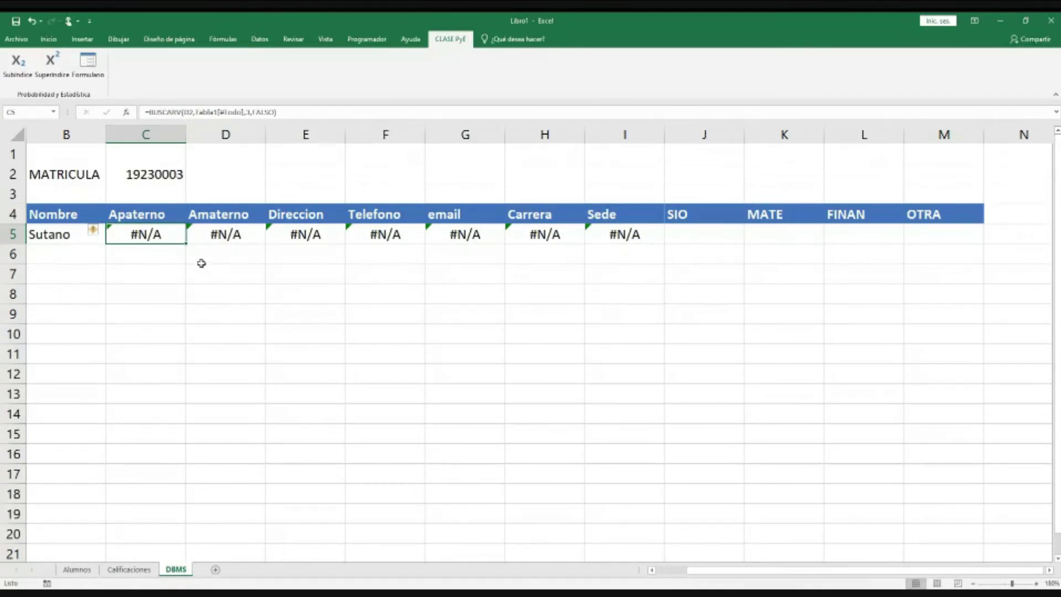
Step: Change the Apaterno lookup in C5 to use the absolute reference $C$2
key(F2)
click(183, 235)
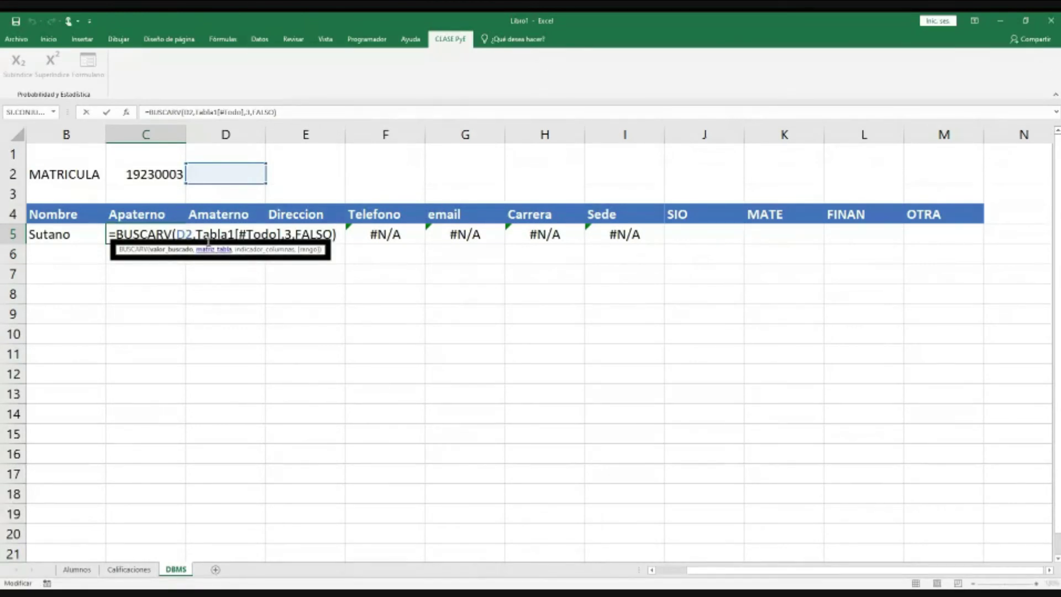
key(F4)
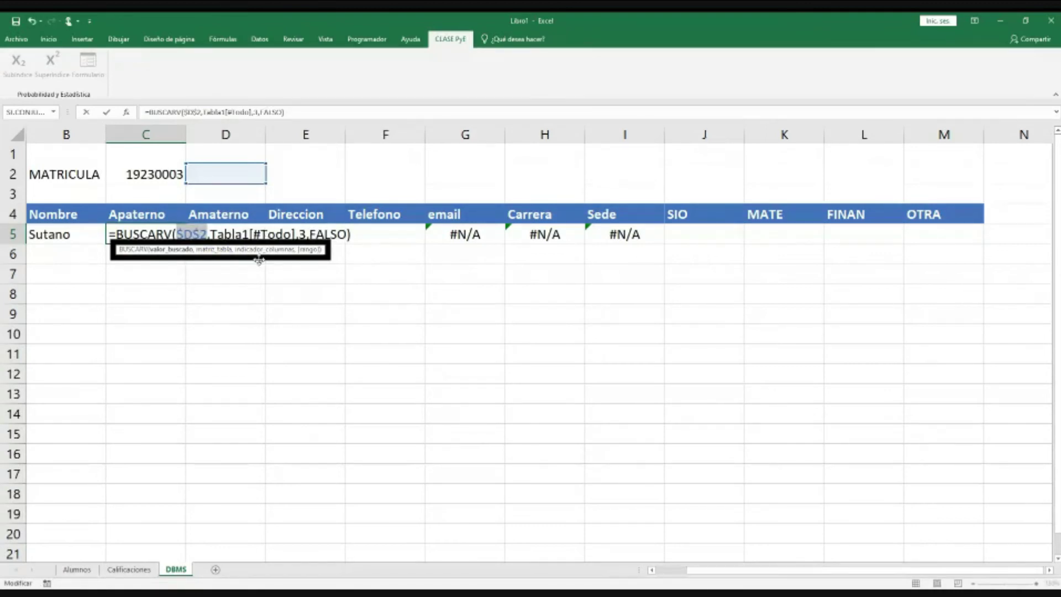
click(238, 274)
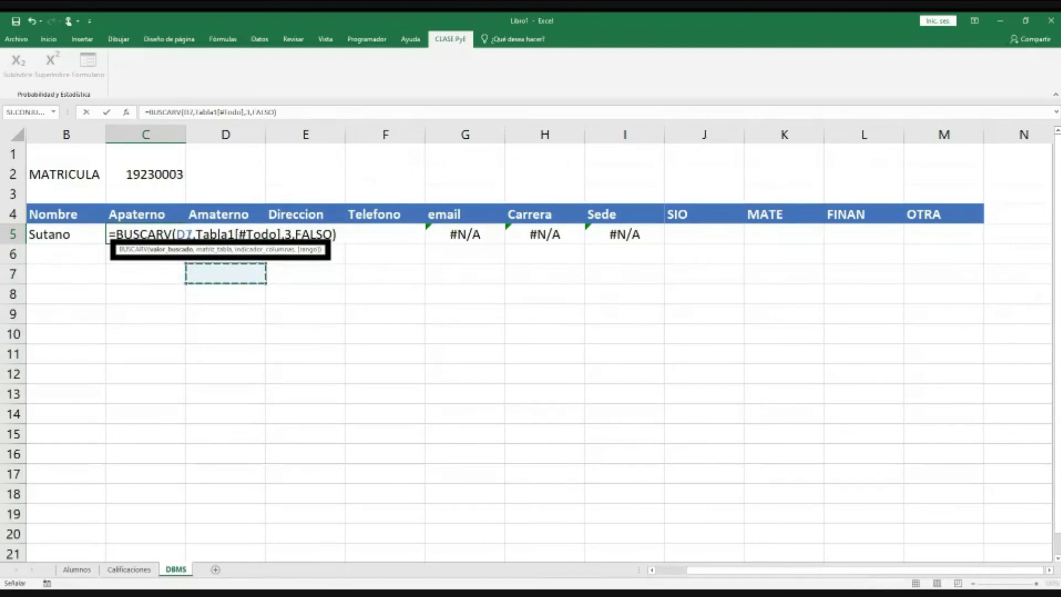
click(151, 176)
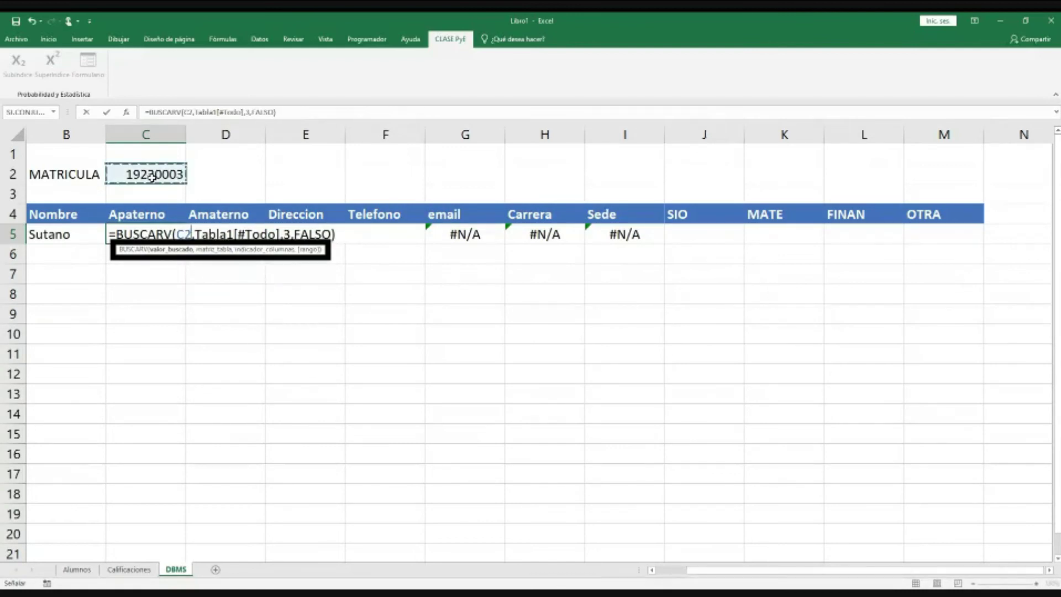
key(F4)
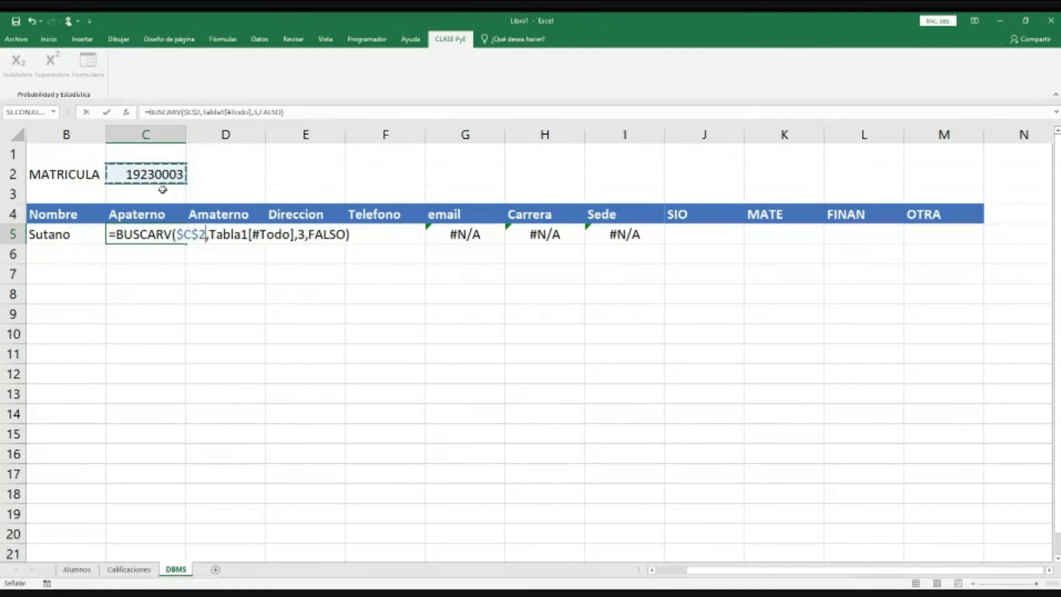
key(Return)
click(193, 274)
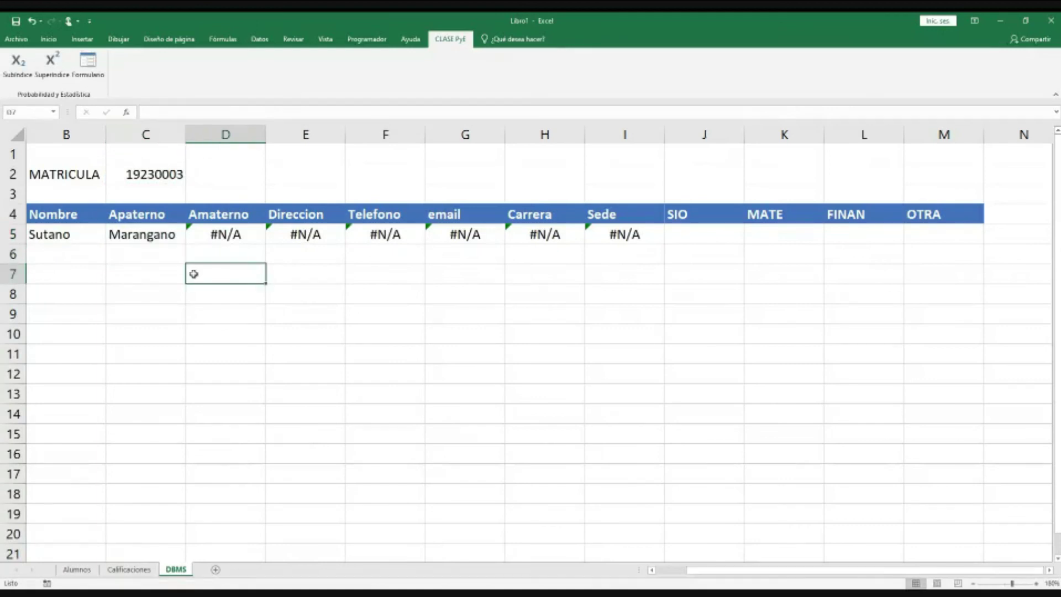
Step: Review the Nombre formula in B5, then fill C5's lookup across to I5
click(82, 236)
double_click(82, 236)
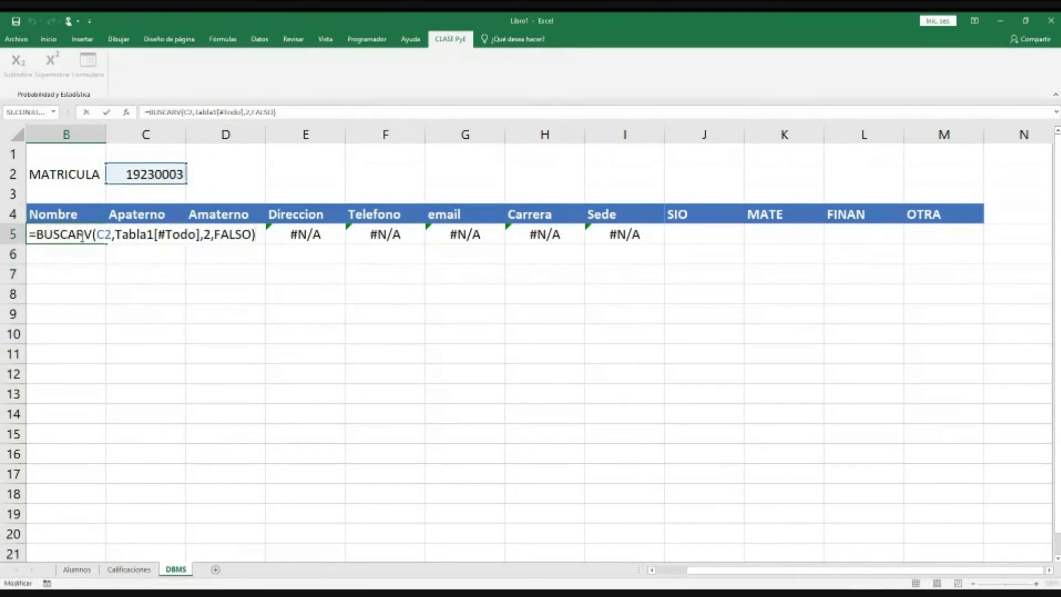
click(107, 236)
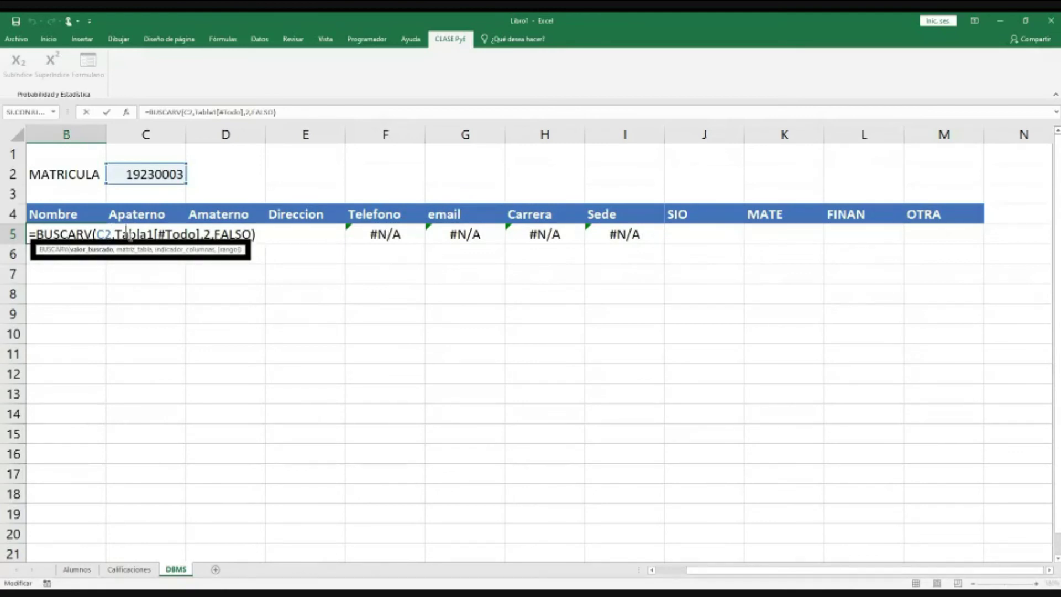
key(Return)
click(177, 239)
drag(186, 244, 657, 244)
click(226, 241)
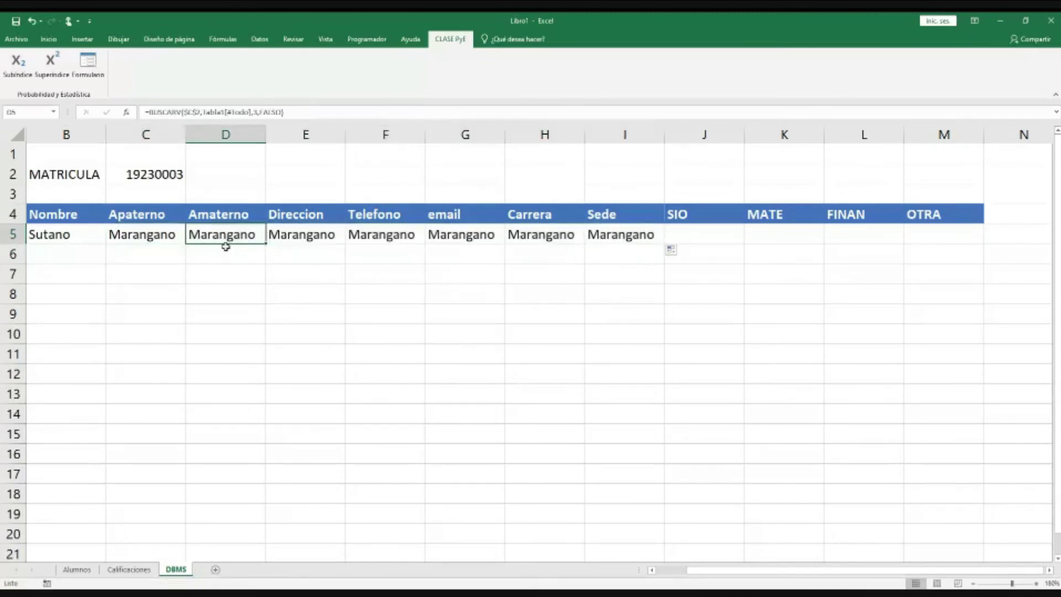
Step: Change the Amaterno lookup in D5 to column index 4
key(F2)
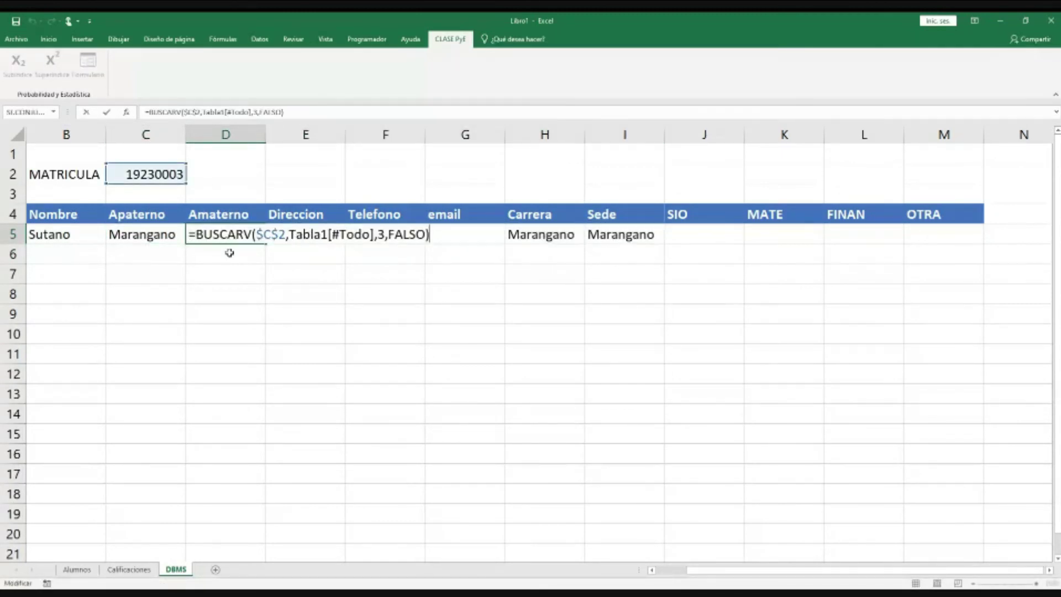
key(Left)
key(BackSpace)
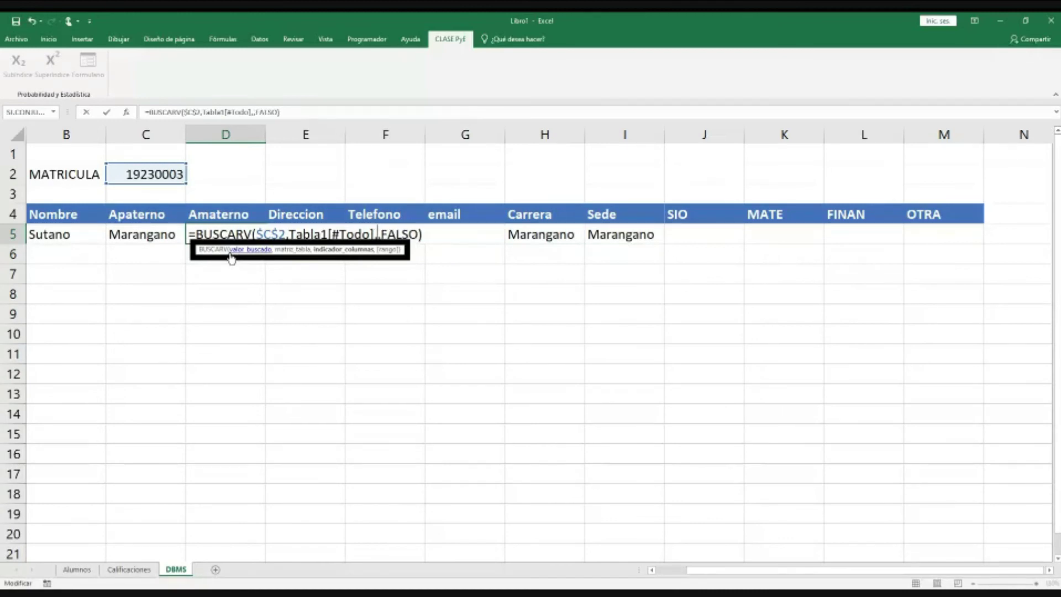
text(4)
key(Return)
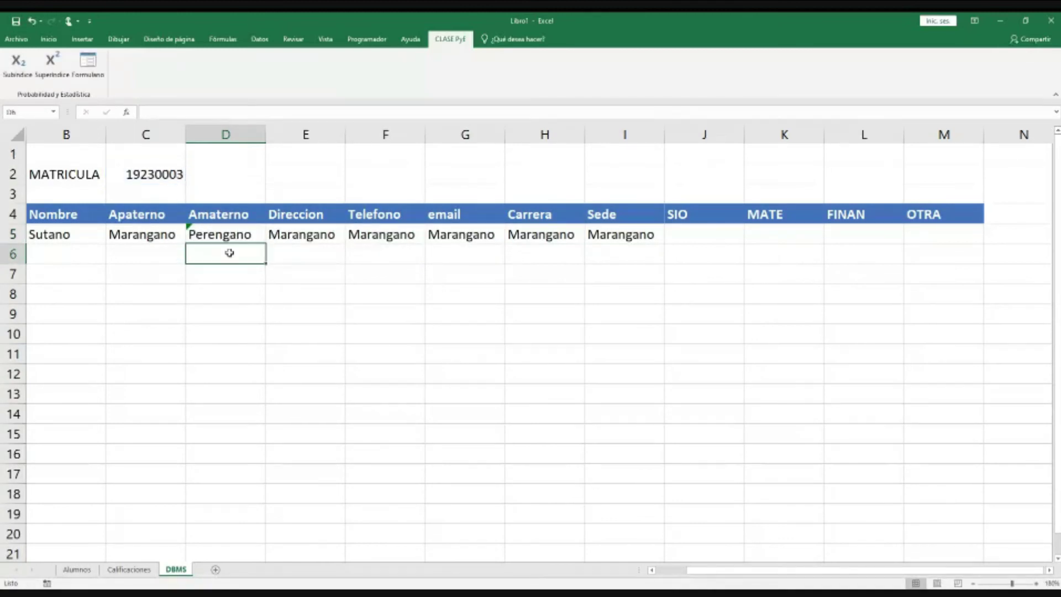
key(Up)
key(Right)
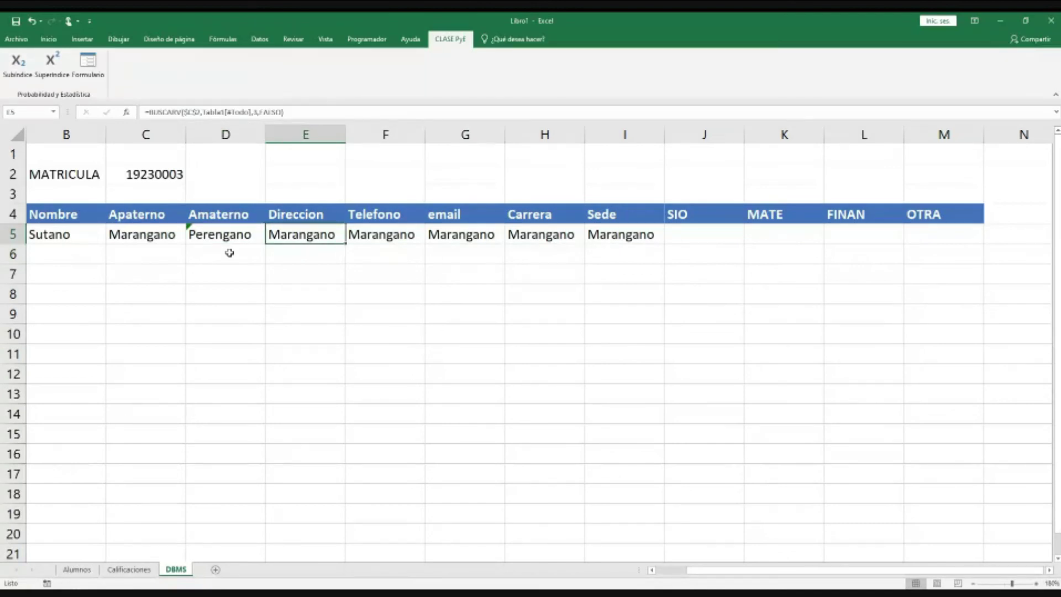
Step: Change the Direccion lookup in E5 to column index 5
key(F2)
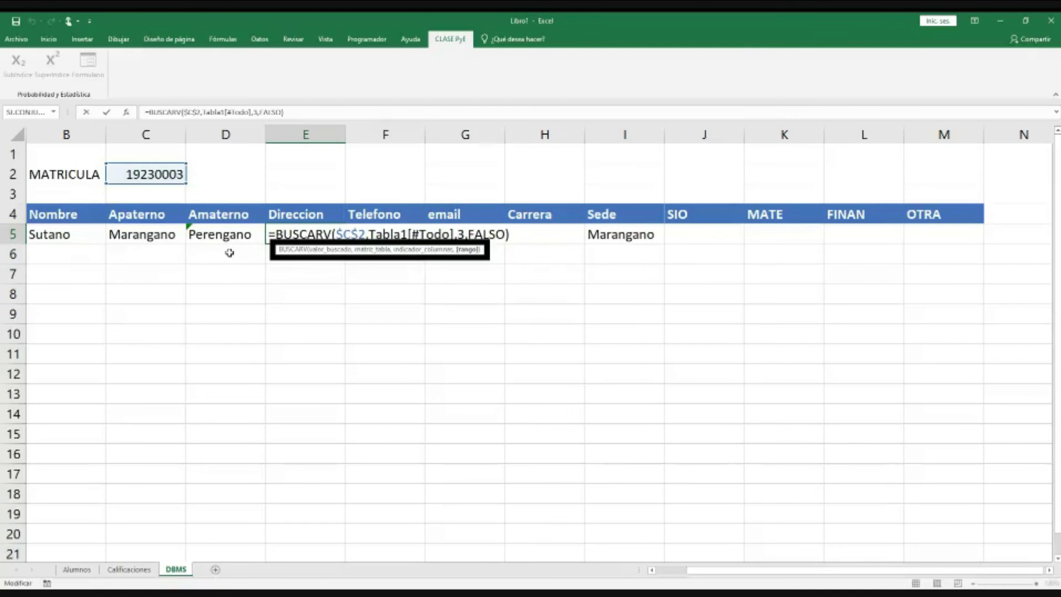
key(Left)
key(Left)
key(Left)
key(Left)
key(Left)
key(Left)
key(Left)
key(BackSpace)
text(5)
key(Return)
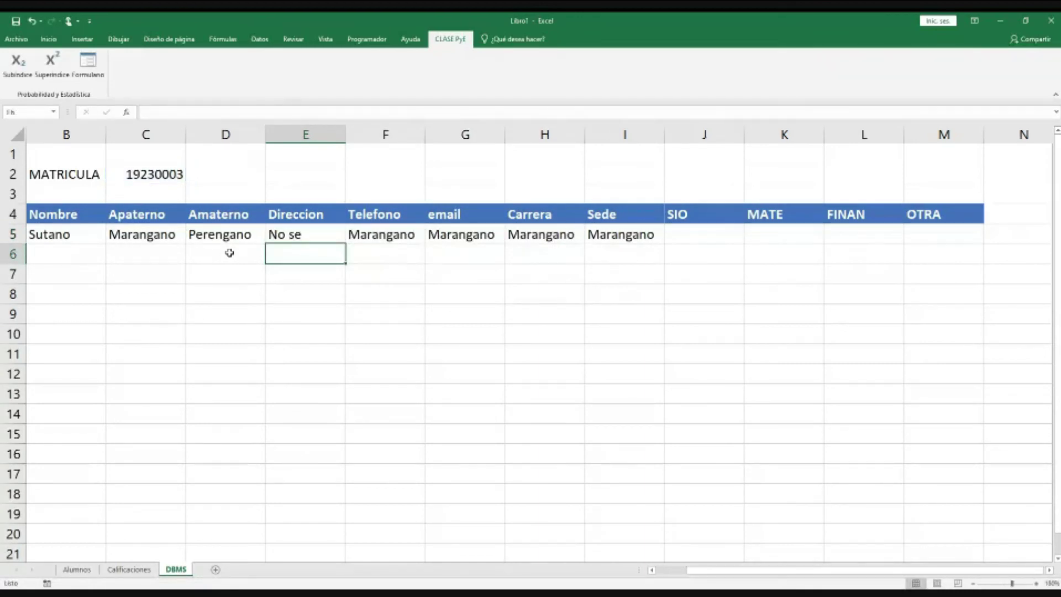
key(Up)
key(Right)
Step: Change the Telefono lookup in F5 to column index 6
key(F2)
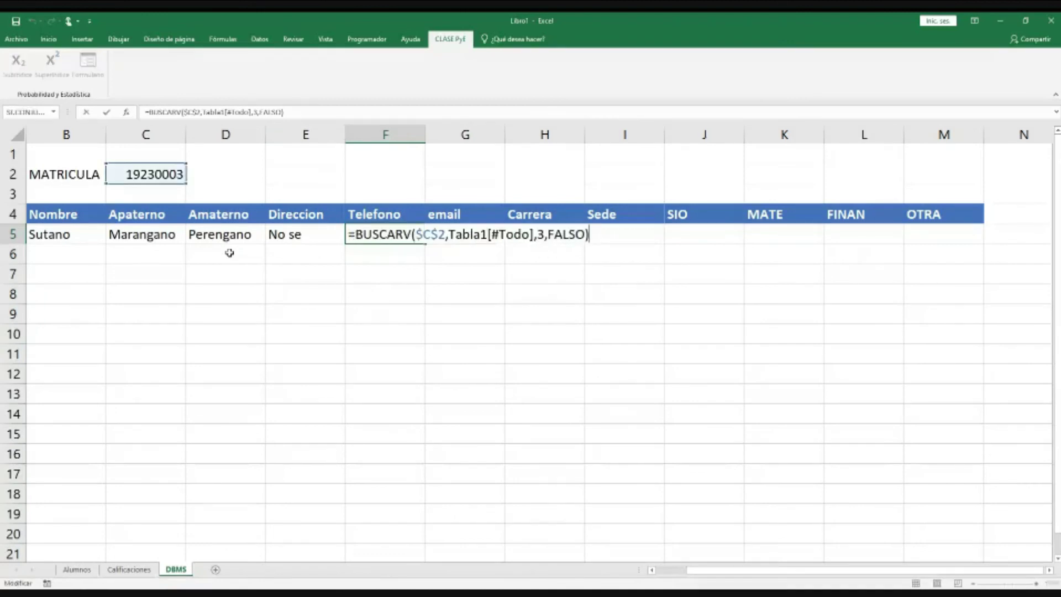
key(Left)
key(Left)
key(Left)
key(Left)
key(Left)
key(Left)
key(Left)
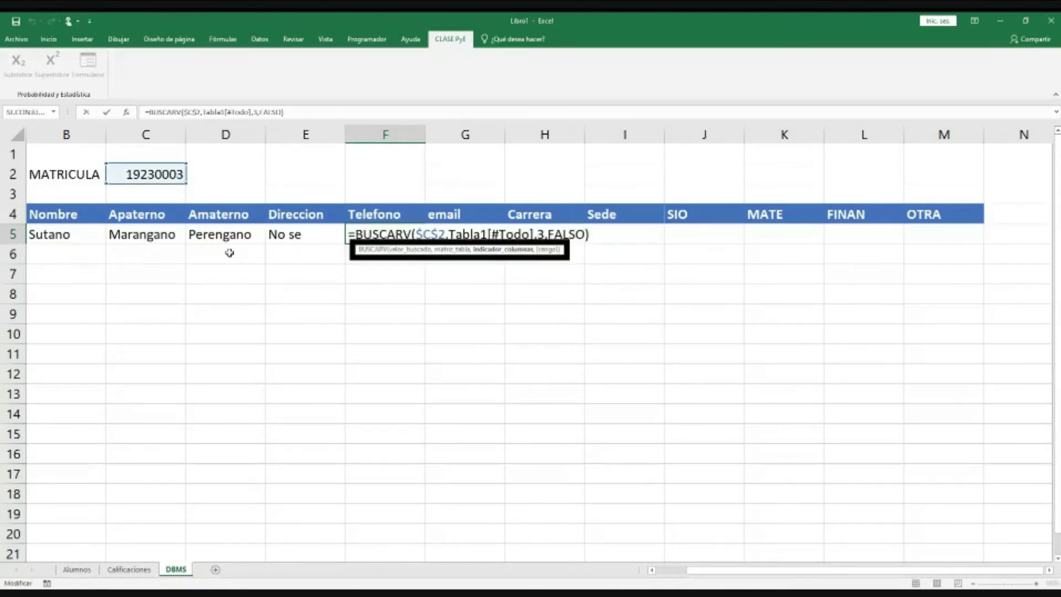
key(BackSpace)
text(6)
key(Return)
key(Up)
key(Right)
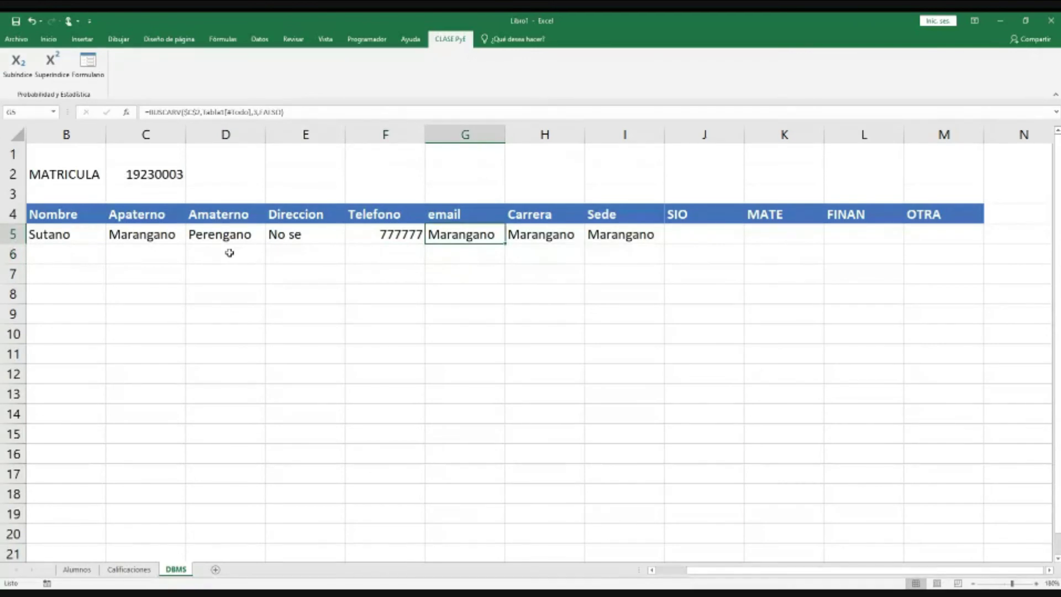
Step: Correct the email lookup in G5 so it returns y@y
key(F2)
key(Left)
key(Left)
key(Left)
key(Left)
key(Left)
key(Left)
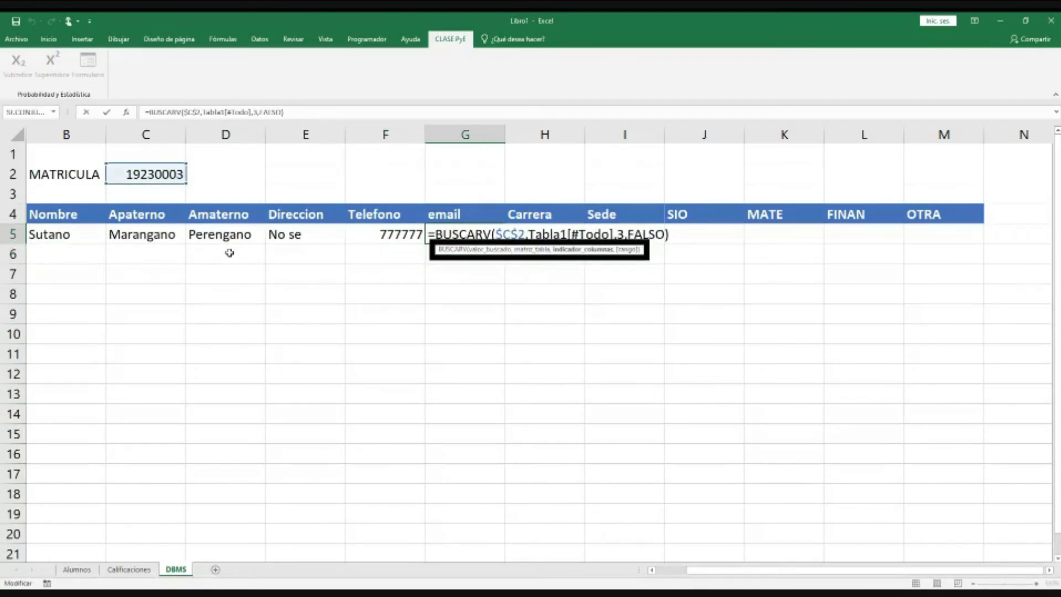
key(Return)
key(Up)
key(Right)
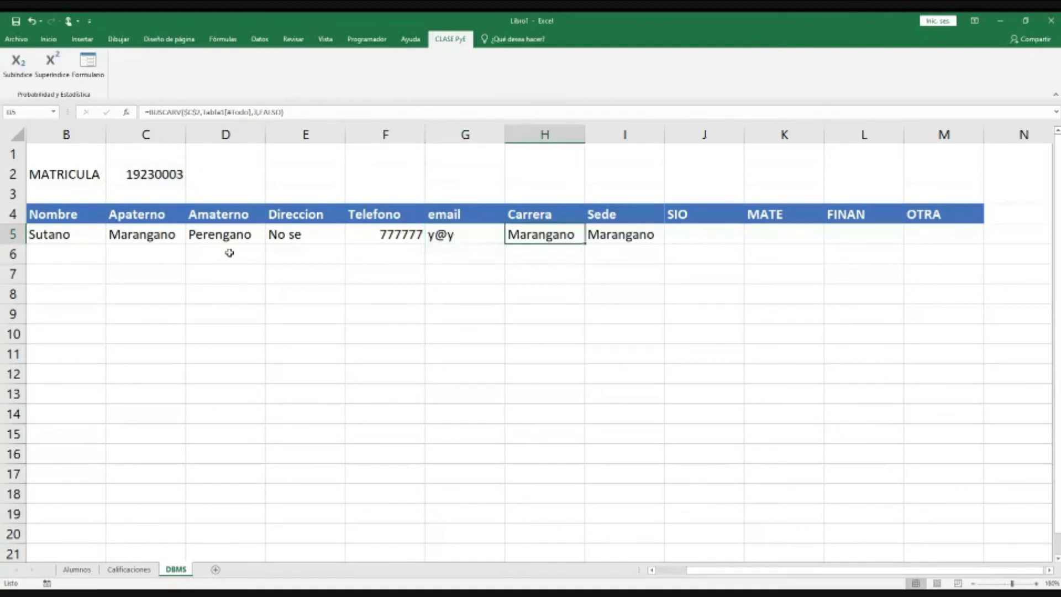
Step: Set the Carrera lookup in H5 to index 8 (LAyGE) and fix Sede in I5 to show Jaumave
key(F2)
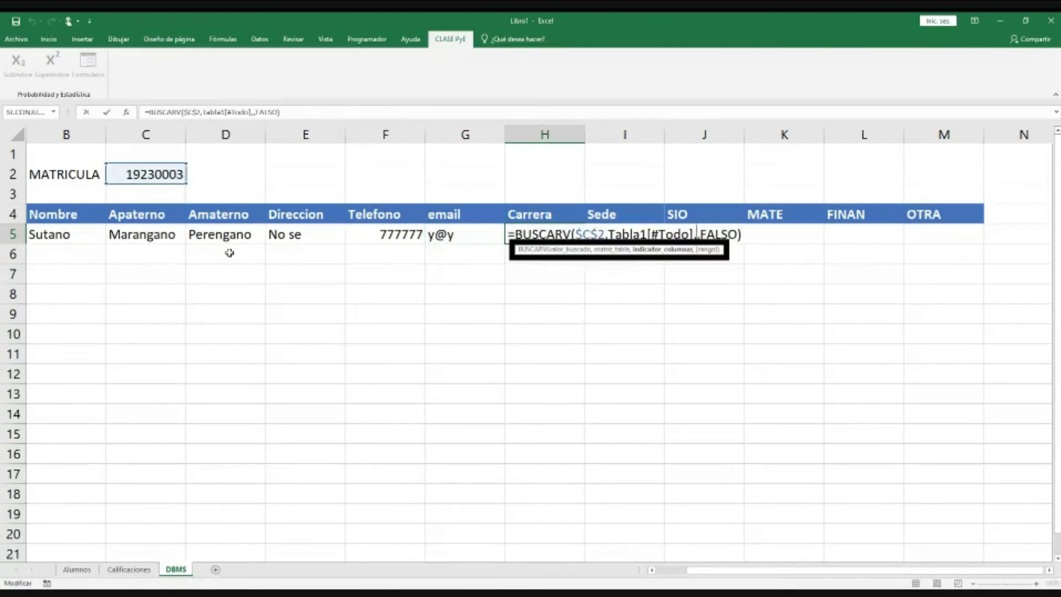
text(8)
key(ctrl+Return)
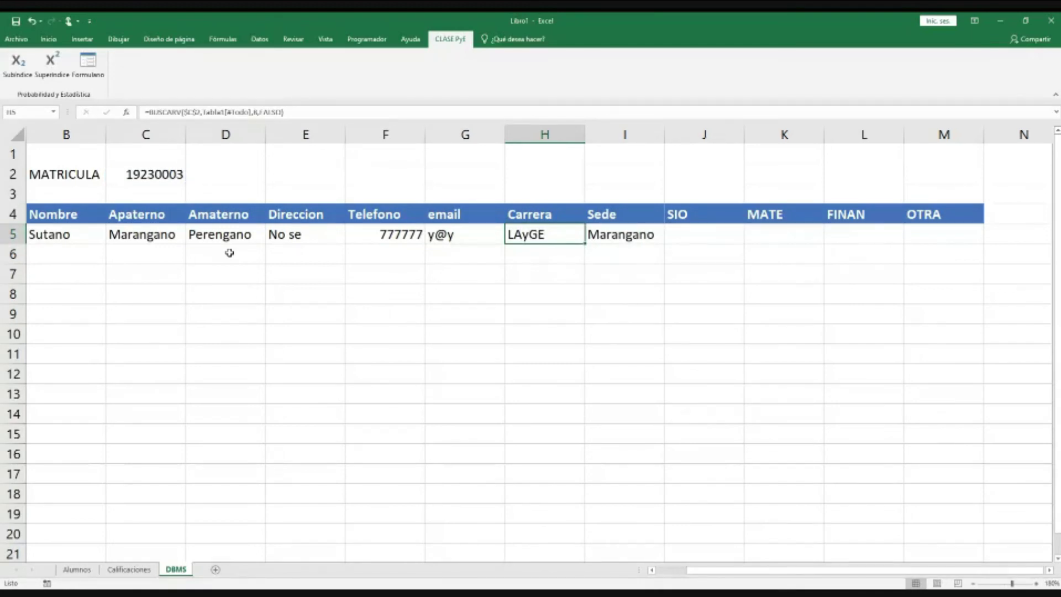
key(Right)
key(F2)
key(Left)
key(Left)
key(Left)
key(Left)
key(Left)
key(Left)
key(Left)
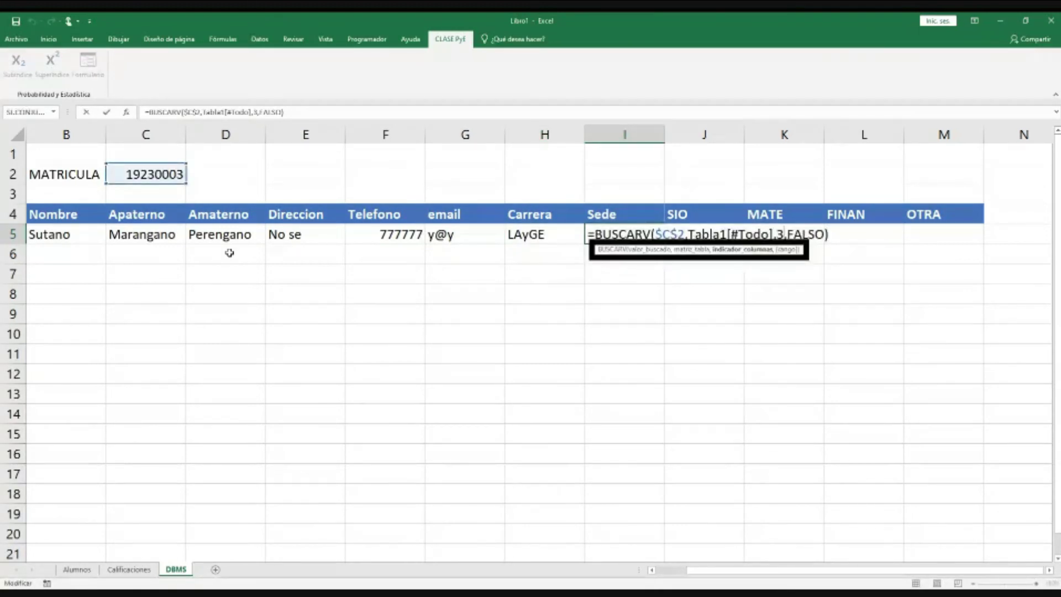
key(Return)
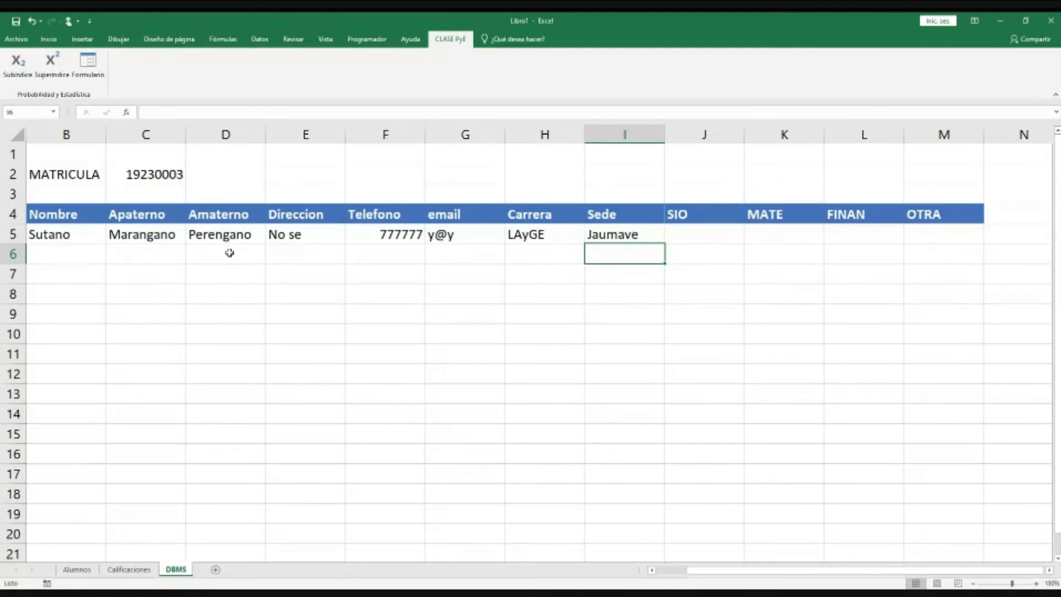
click(161, 180)
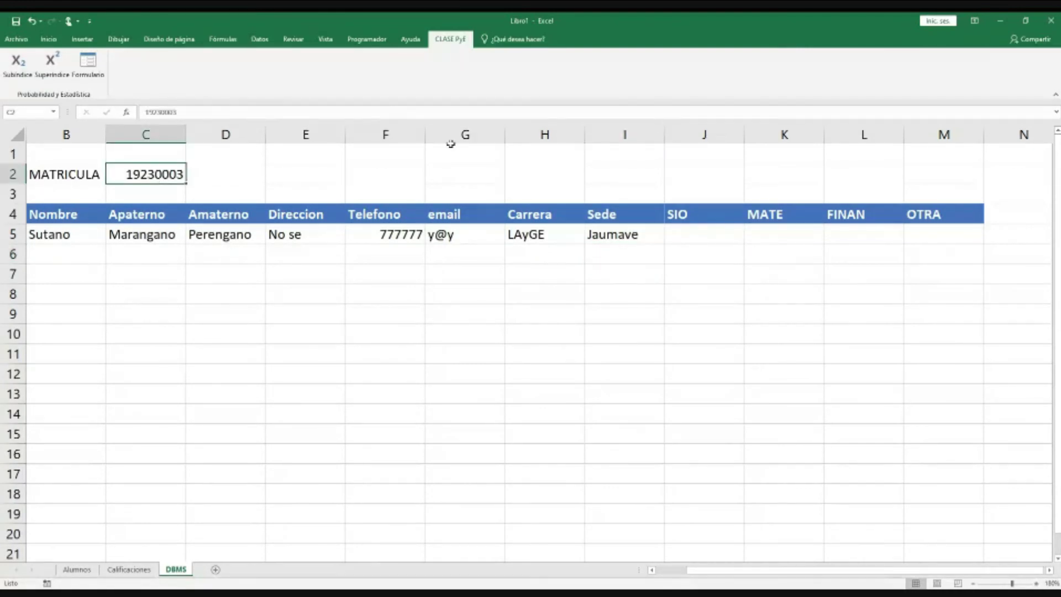
Step: Change the matrícula in C2 to 19230002 so row 5 shows ITI and Victoria
key(F2)
key(BackSpace)
text(2)
key(Return)
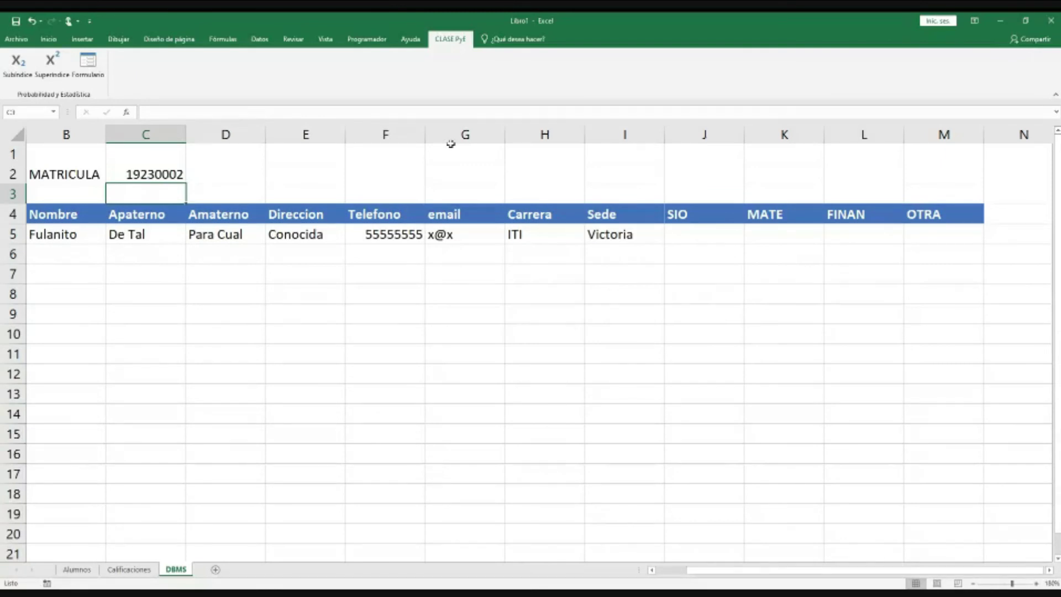
click(134, 174)
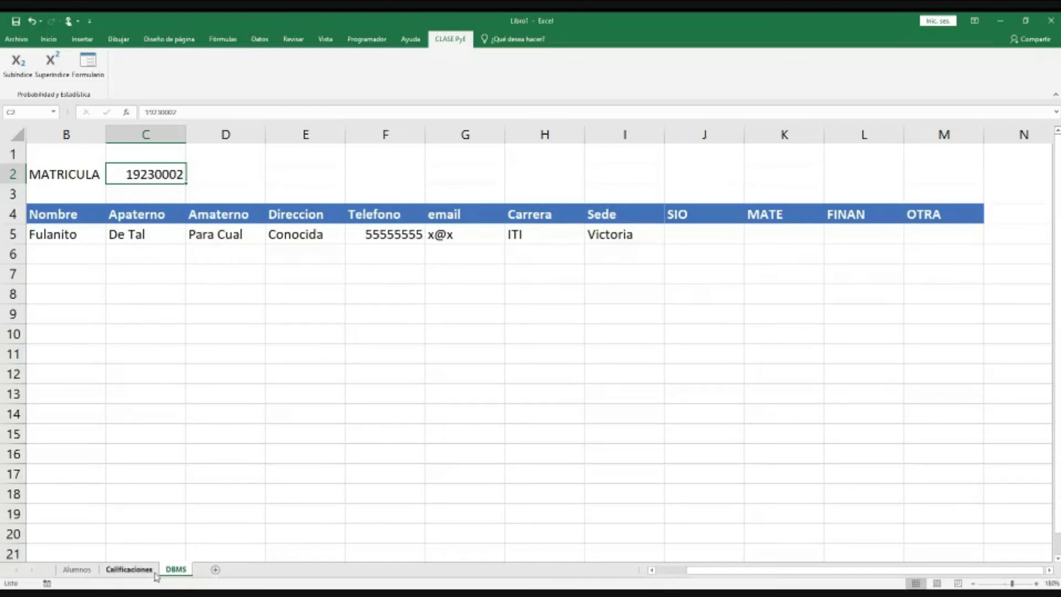
Step: Review the Calificaciones grades table and the Alumnos list, then return to DBMS
click(718, 237)
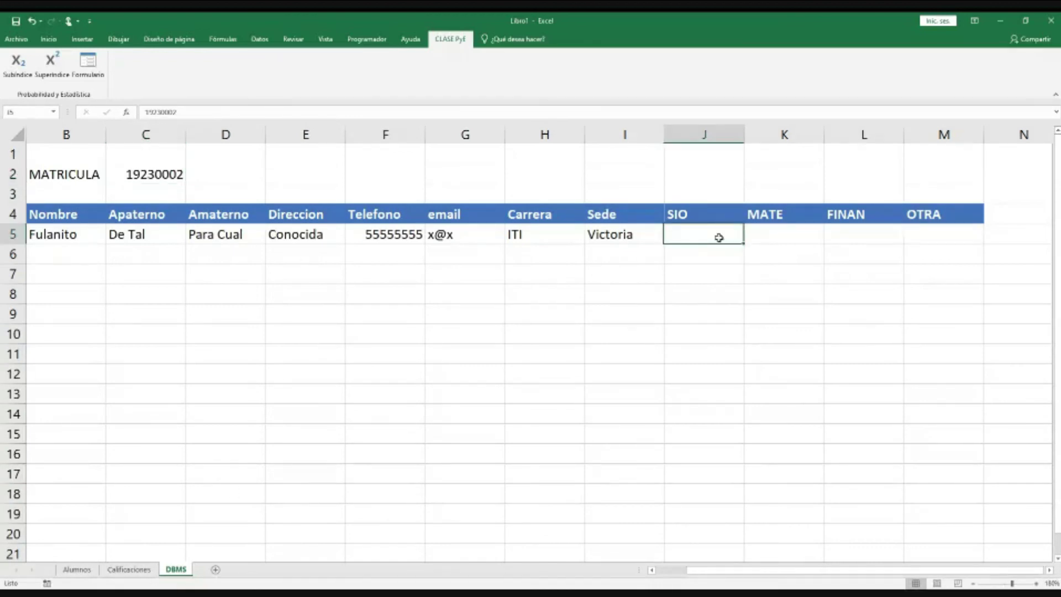
drag(718, 237, 924, 239)
click(132, 571)
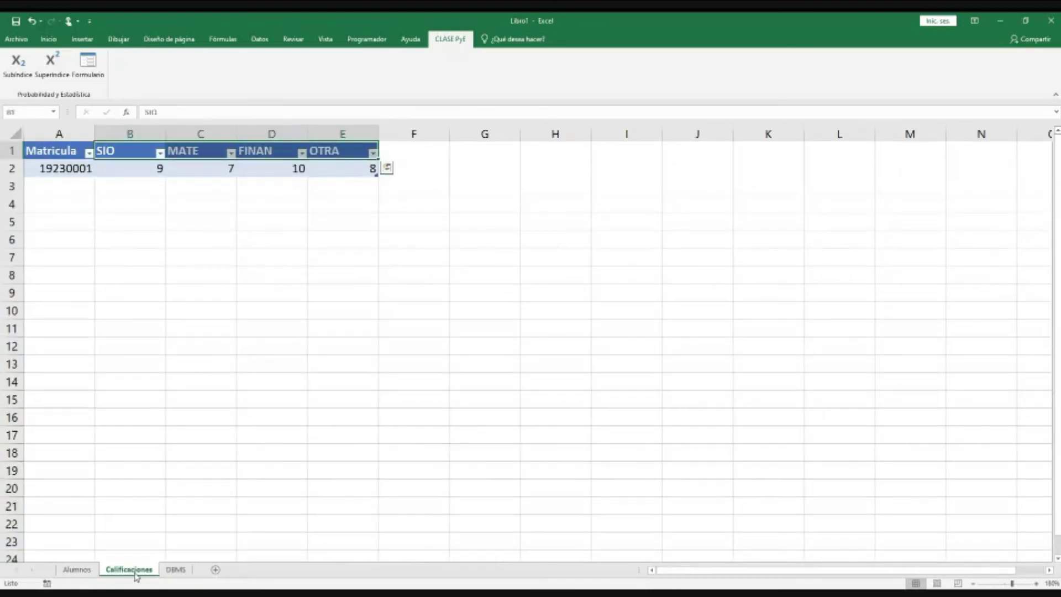
drag(64, 170, 357, 183)
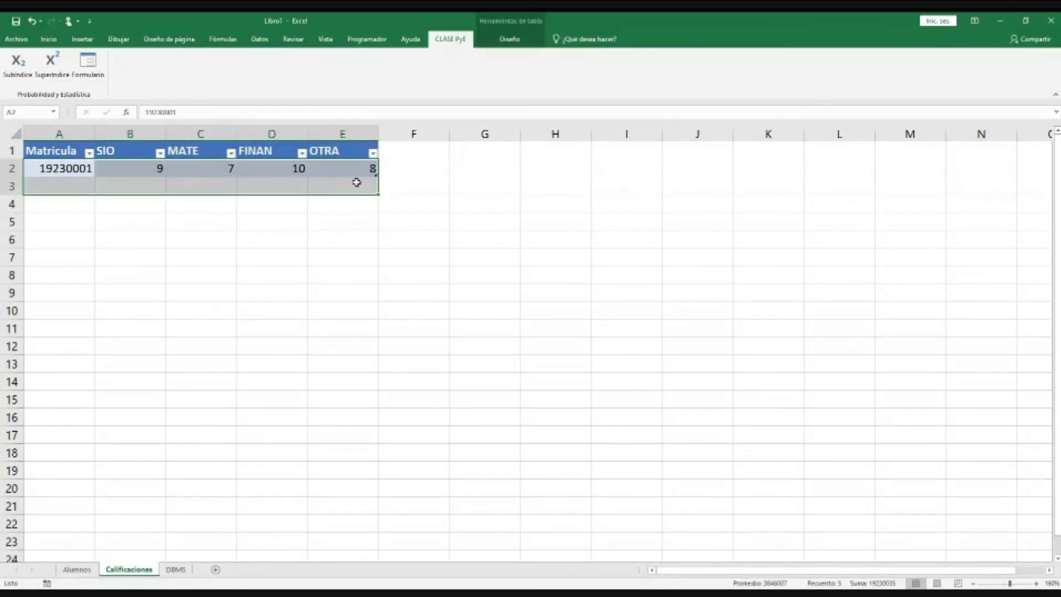
click(77, 168)
drag(77, 168, 67, 275)
click(71, 177)
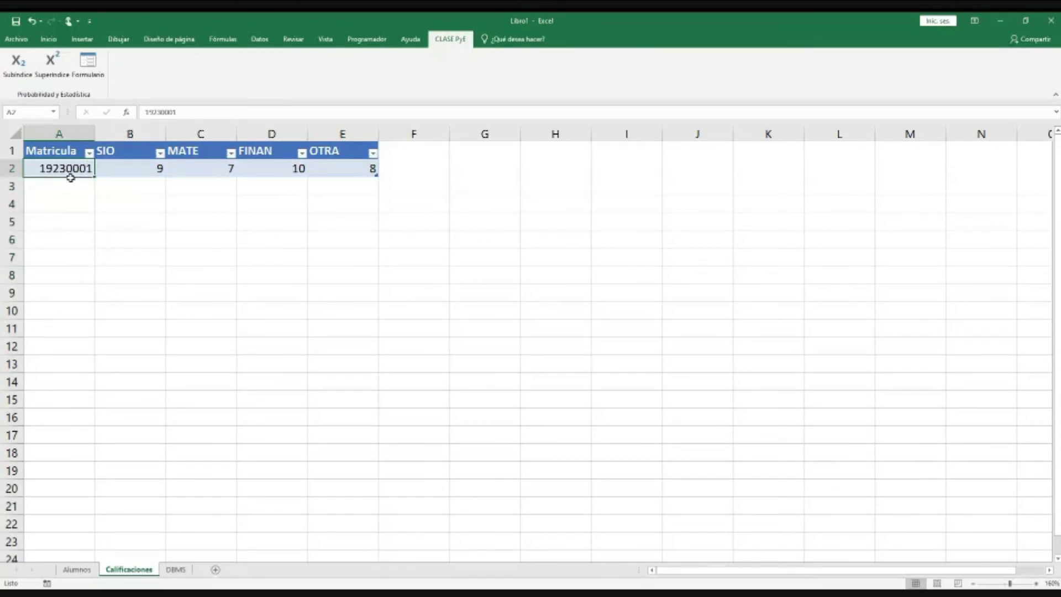
drag(138, 171, 307, 196)
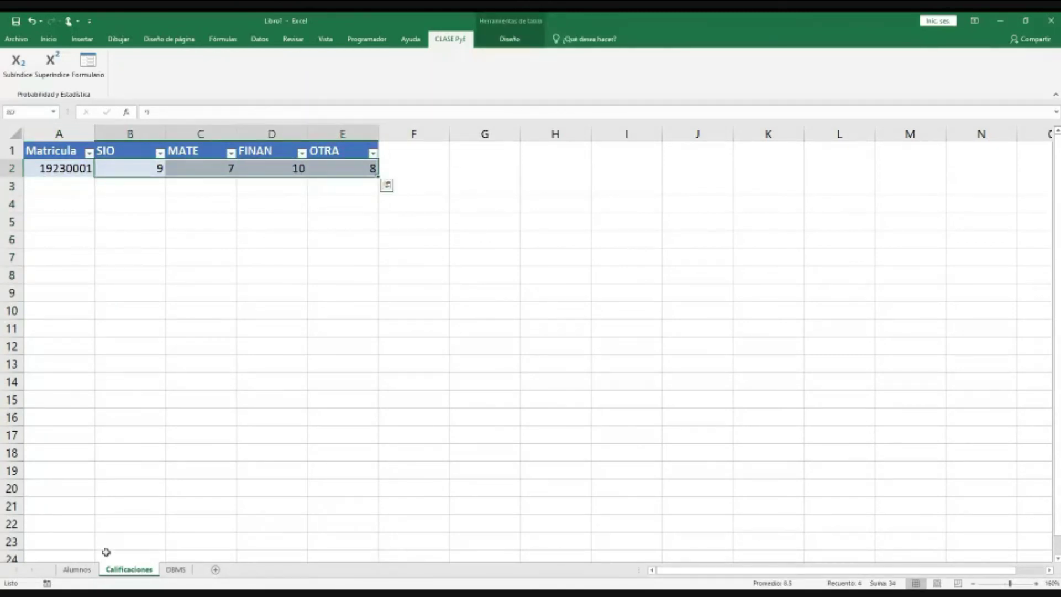
click(77, 569)
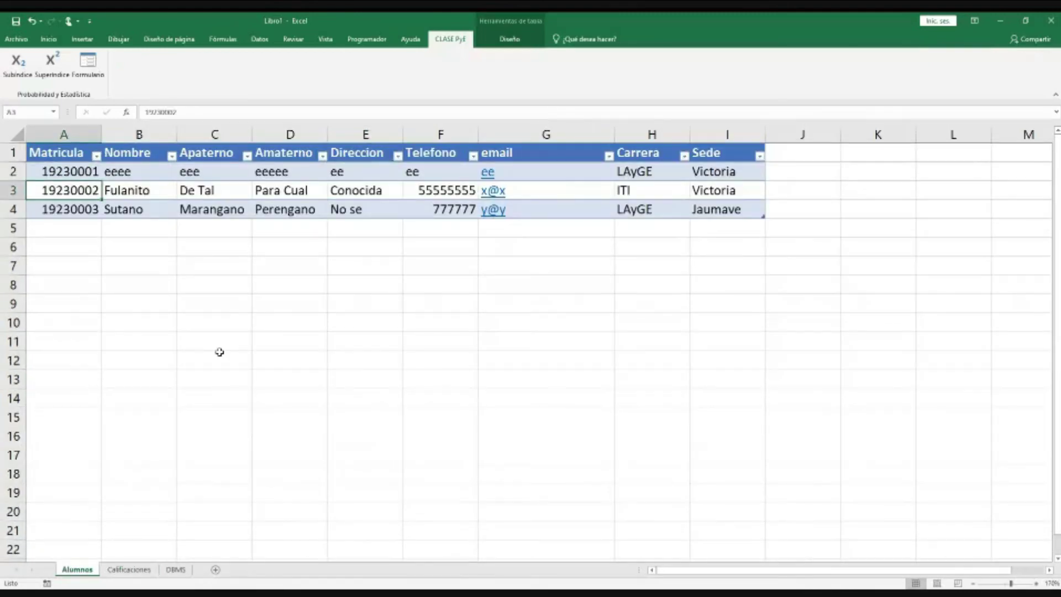
click(129, 569)
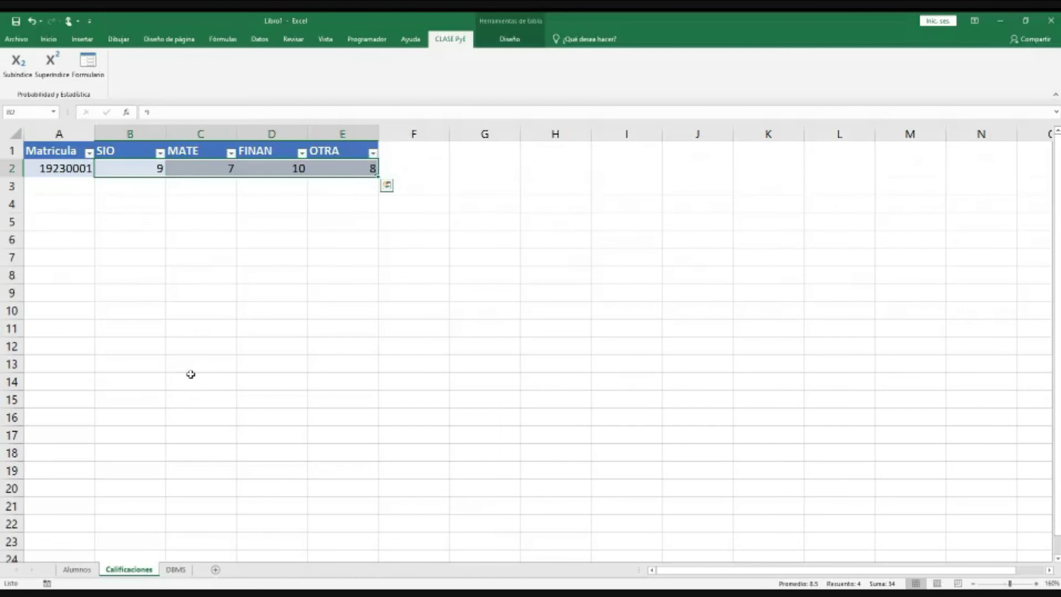
key(ctrl+Page_Down)
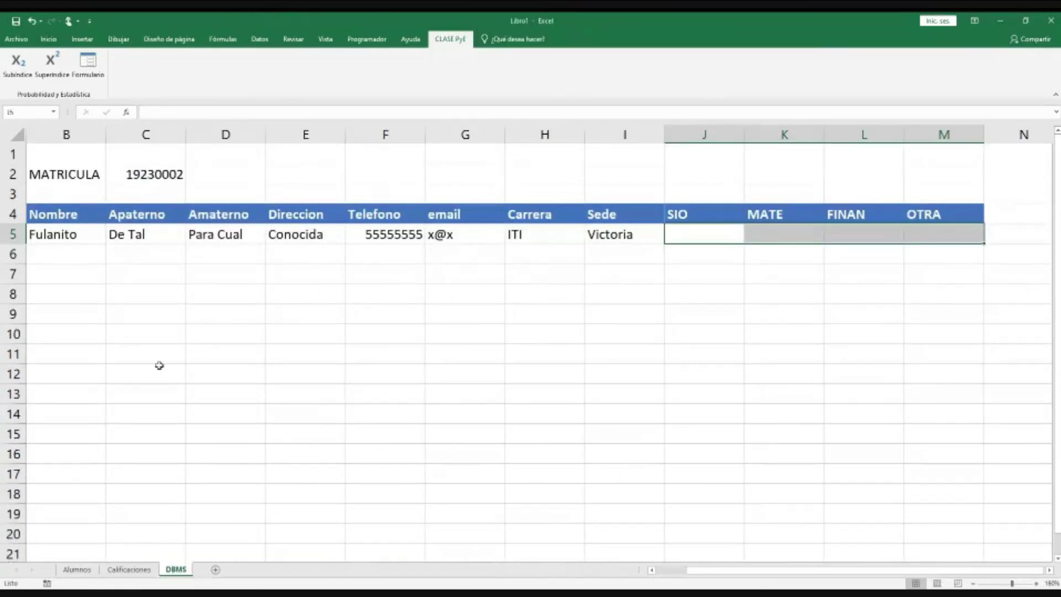
Step: In SIO cell J5, enter =BUSCARV($C$2,Tabla2[#Todo],2,FALSO) against the Calificaciones table
click(709, 239)
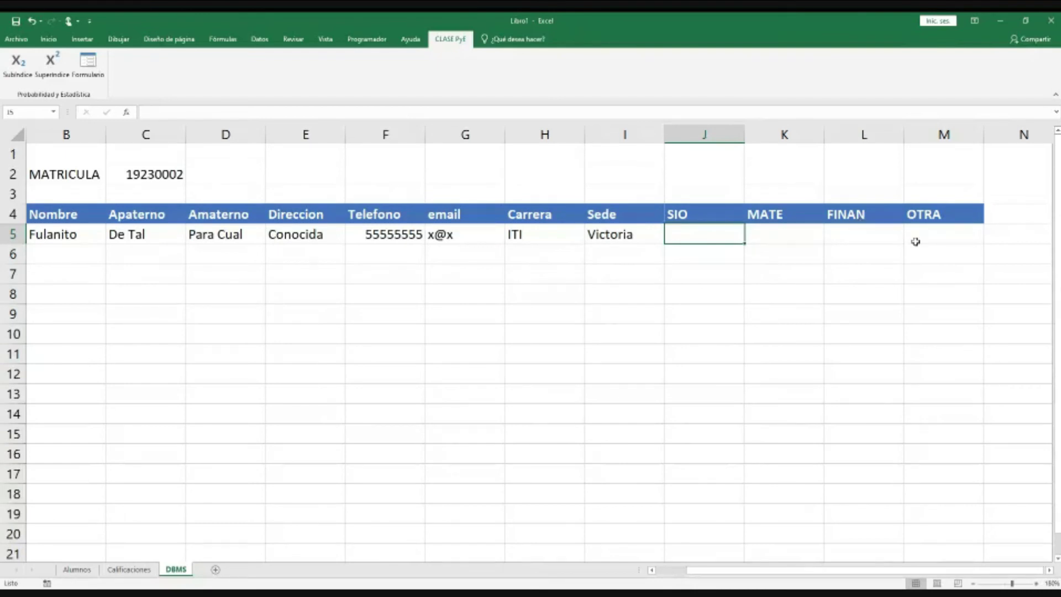
drag(724, 238, 908, 236)
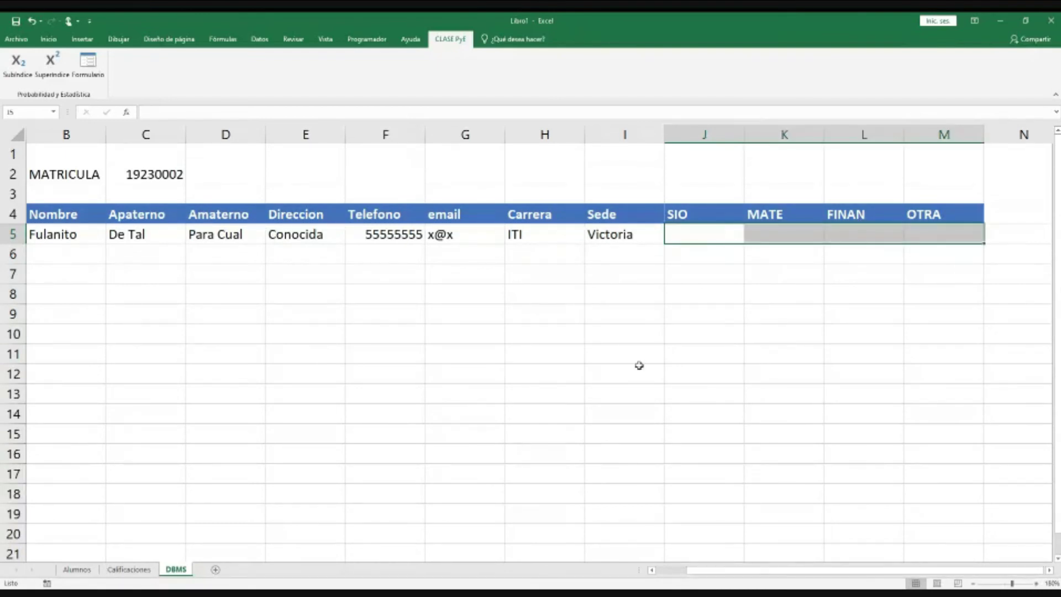
click(688, 235)
text(=B)
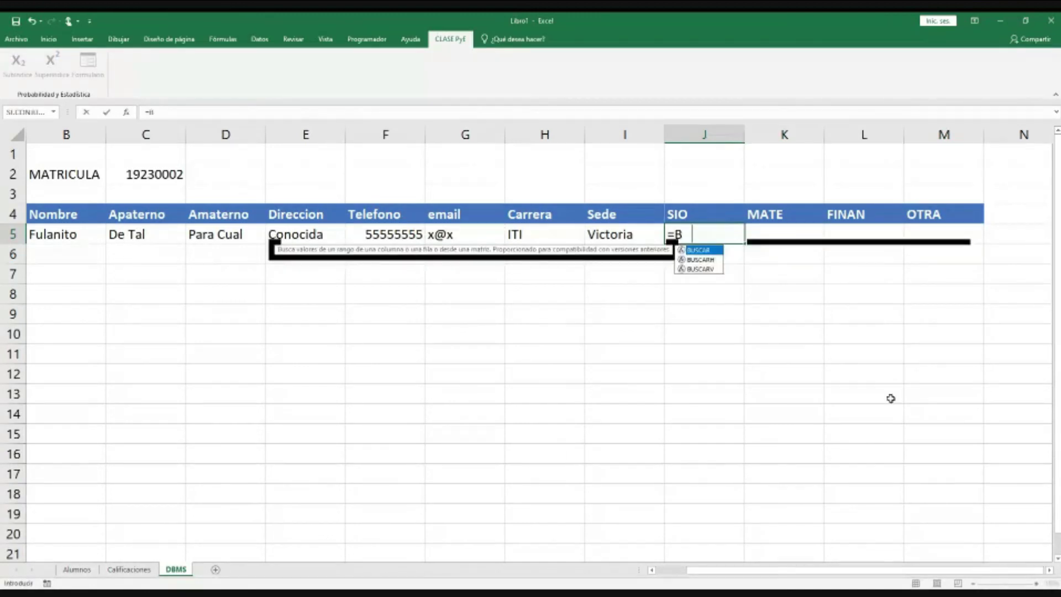
text(USCARV()
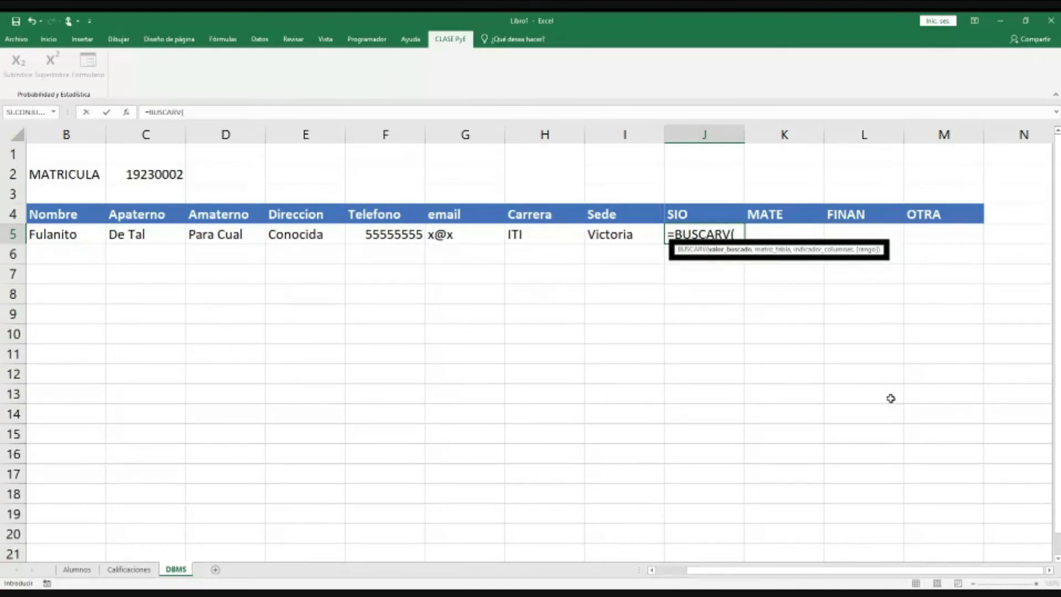
click(152, 174)
key(F4)
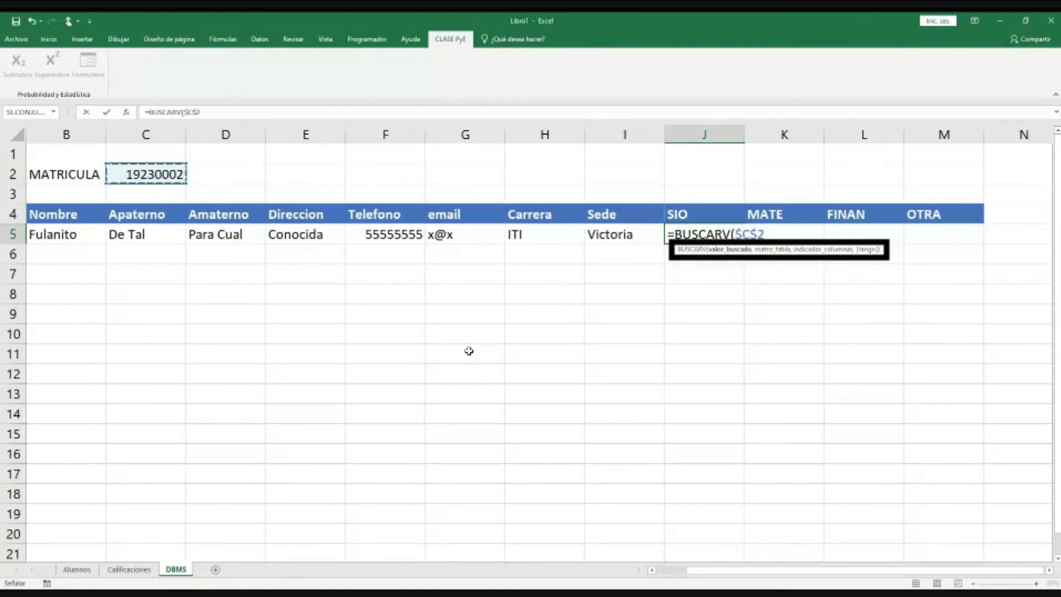
text(,)
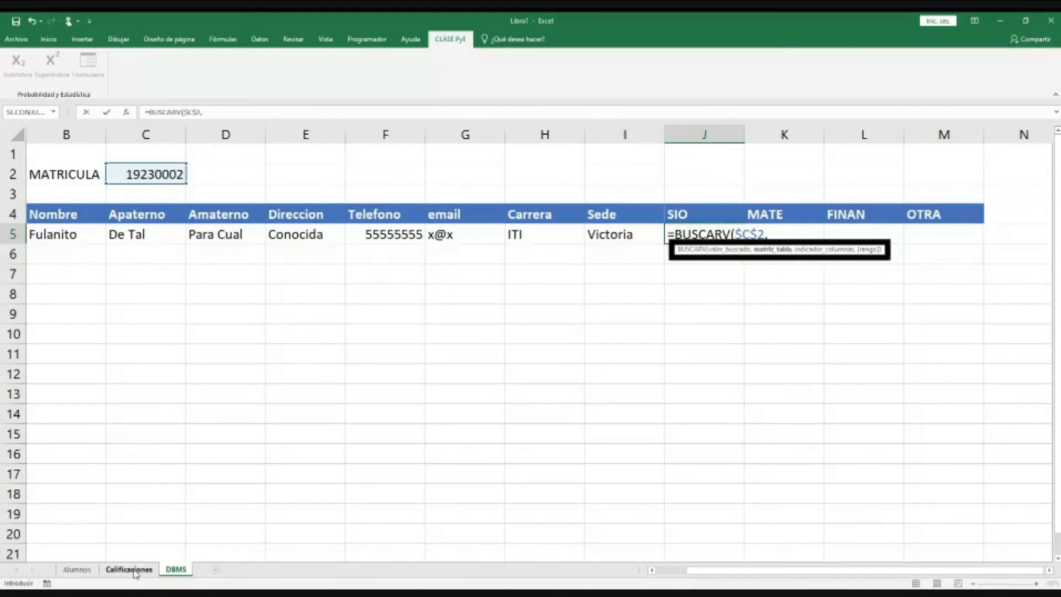
click(132, 571)
drag(59, 151, 334, 168)
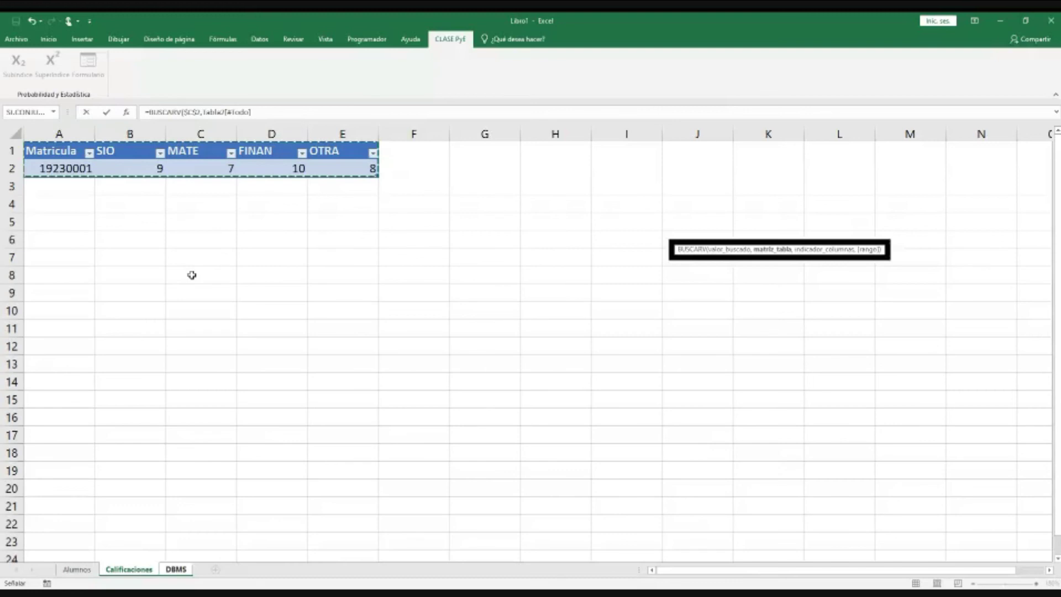
text(,)
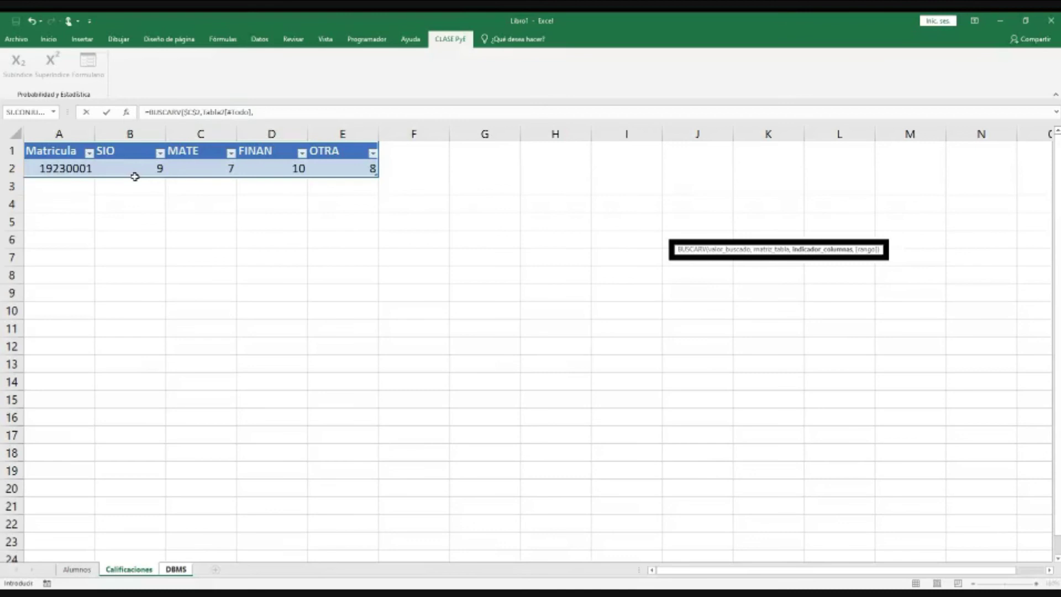
text(2,)
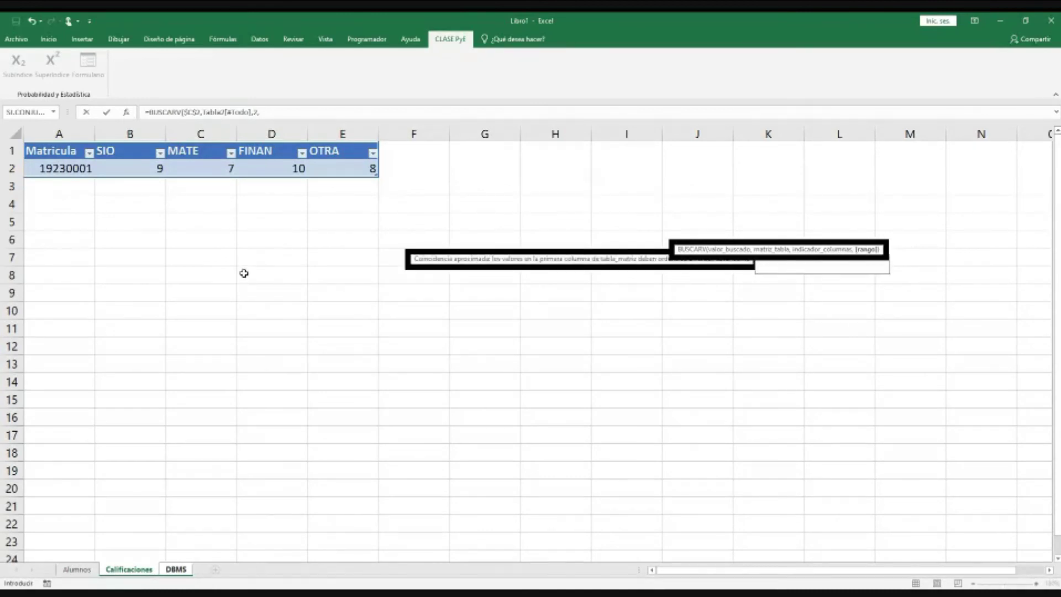
text(FALSO))
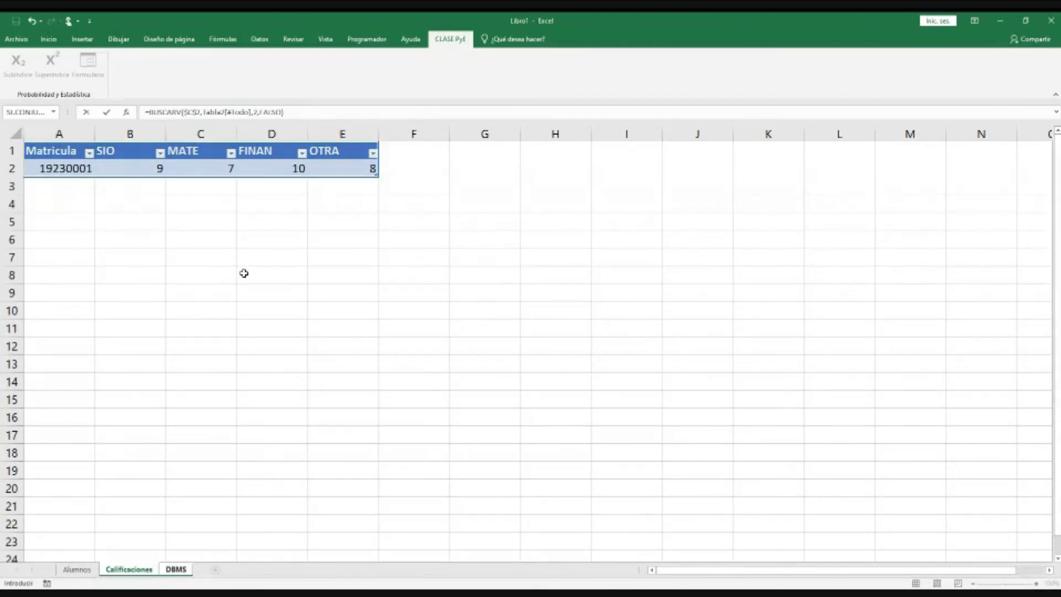
key(Return)
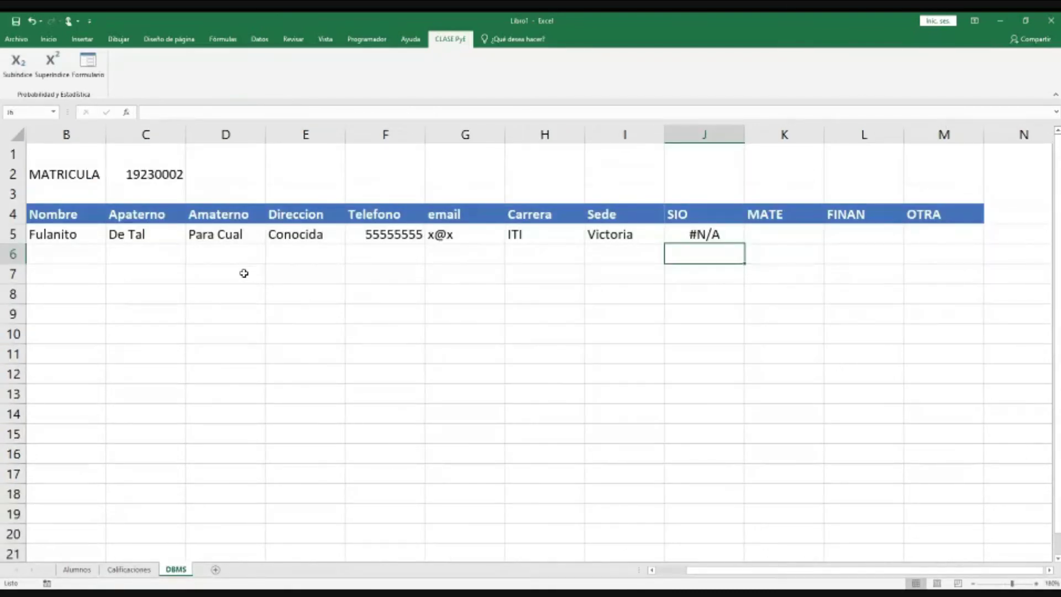
Step: Check the SIO formula, then fill it across MATE, FINAN and OTRA (K5:M5)
key(Up)
key(F2)
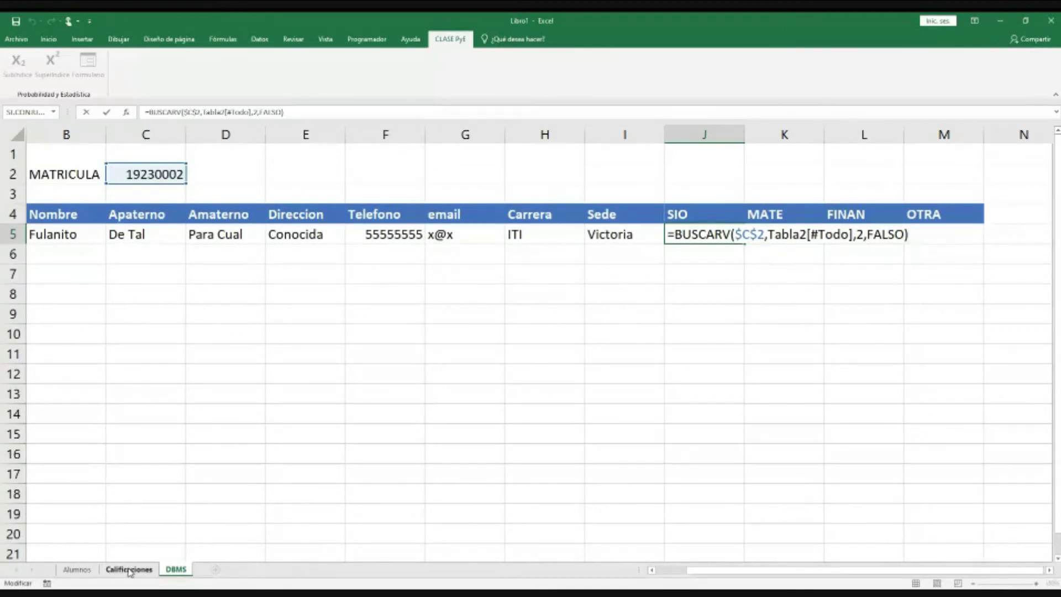
click(129, 569)
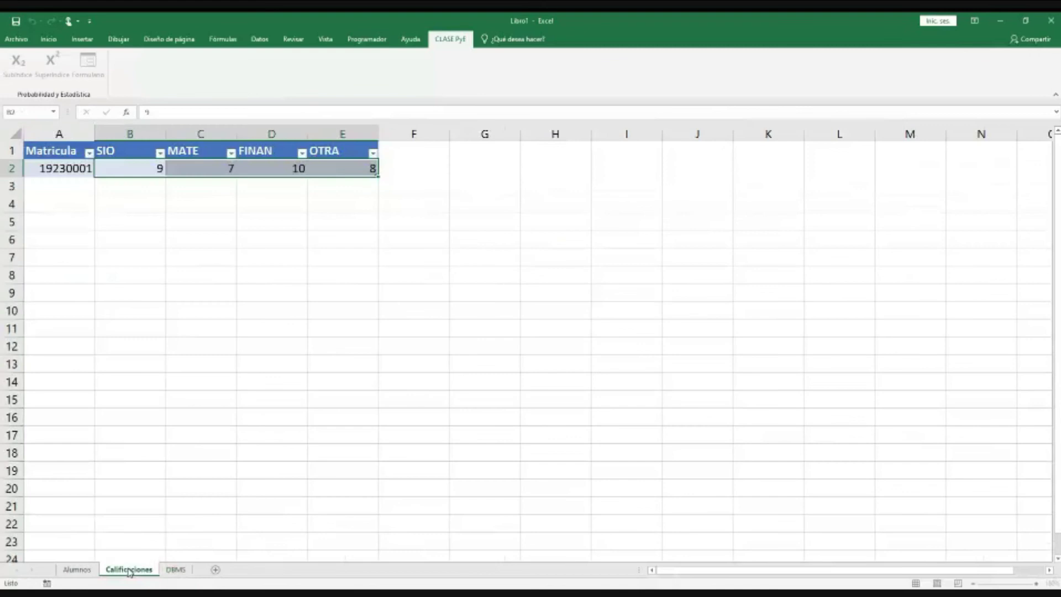
click(175, 573)
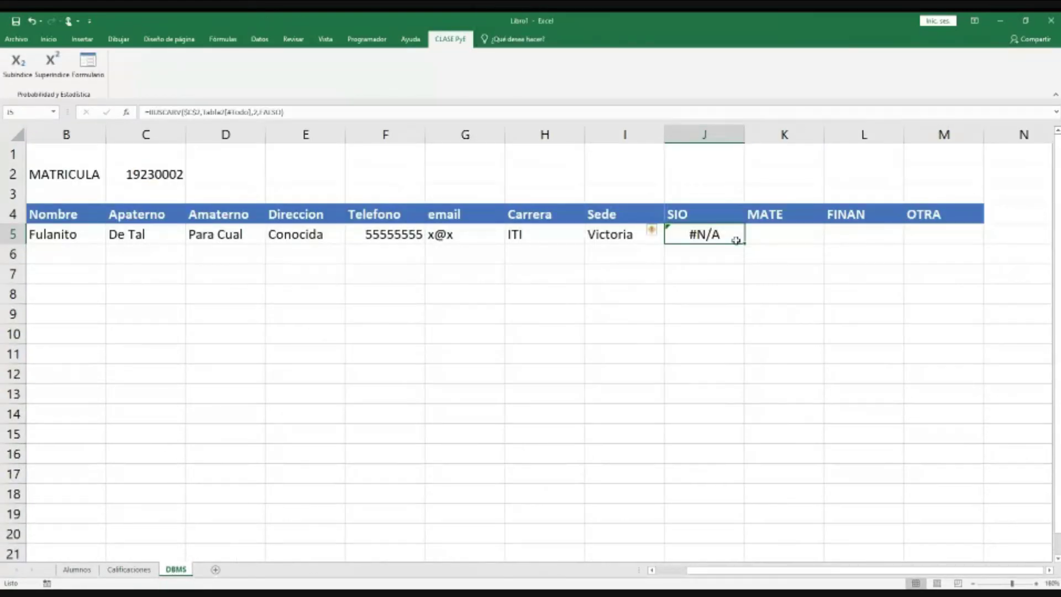
drag(746, 244, 941, 243)
Step: Change the MATE lookup in K5 to column index 3
click(774, 237)
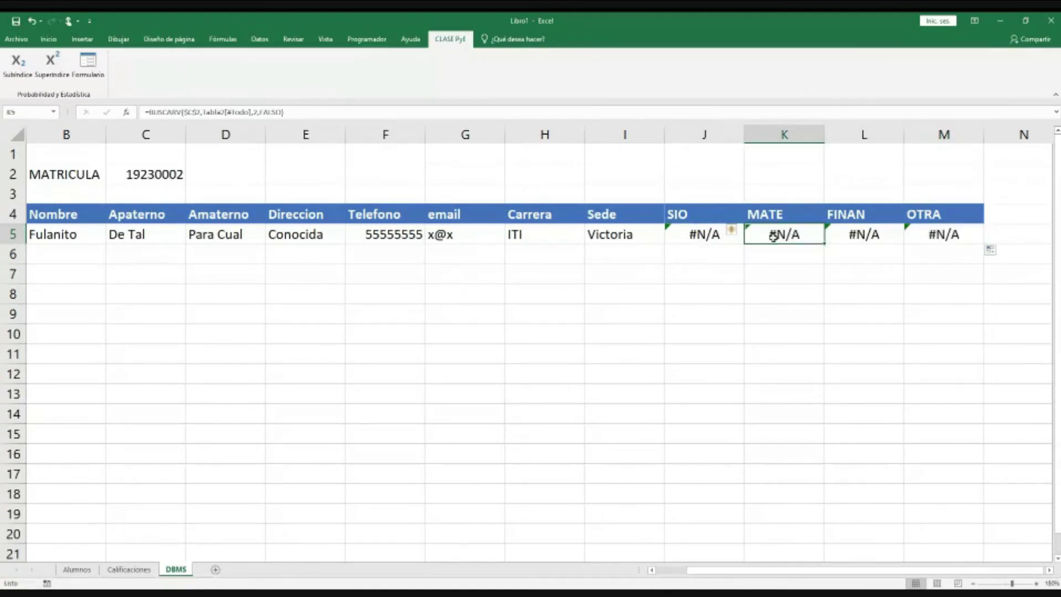
double_click(774, 237)
key(Left)
key(Left)
key(Left)
key(Left)
key(Left)
key(Left)
key(Left)
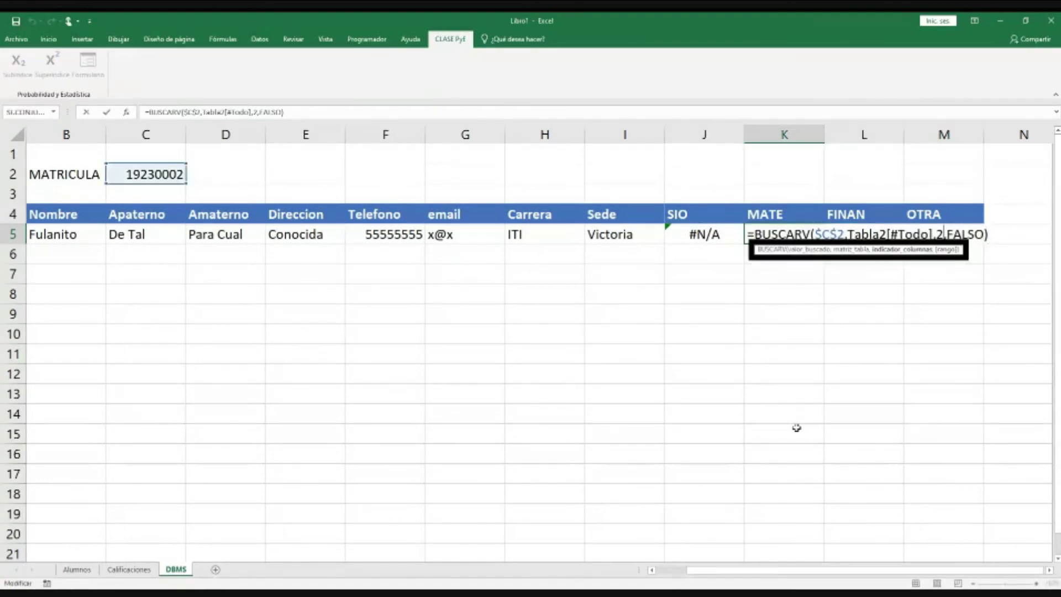
key(BackSpace)
text(3)
key(Return)
key(Up)
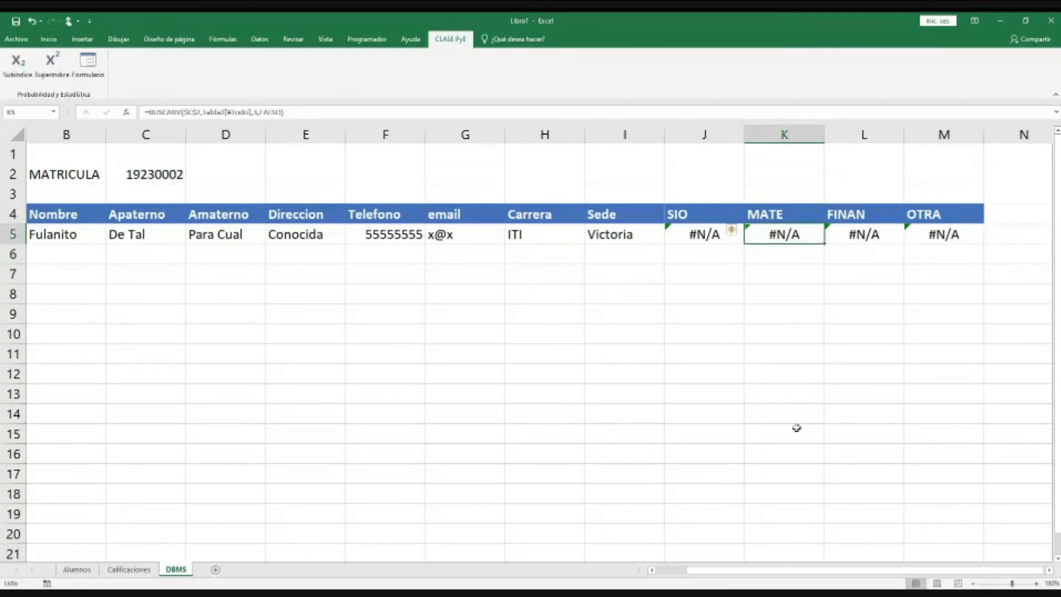
Step: Point the FINAN lookup in L5 at its own grade column
key(Right)
key(F2)
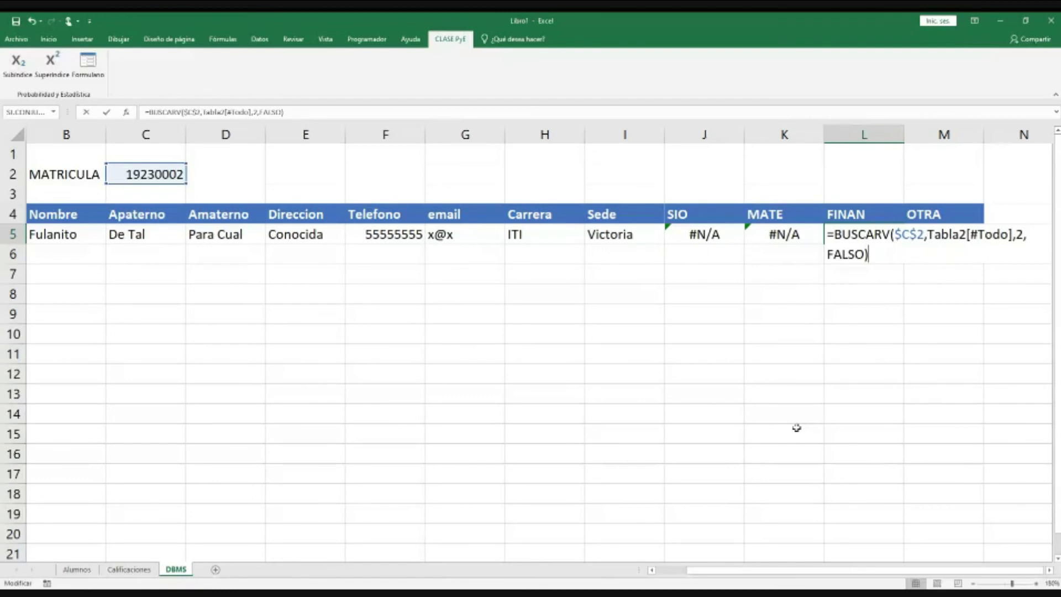
key(Left)
key(Left)
key(Left)
key(Left)
key(Left)
key(Left)
key(Left)
key(Left)
key(Left)
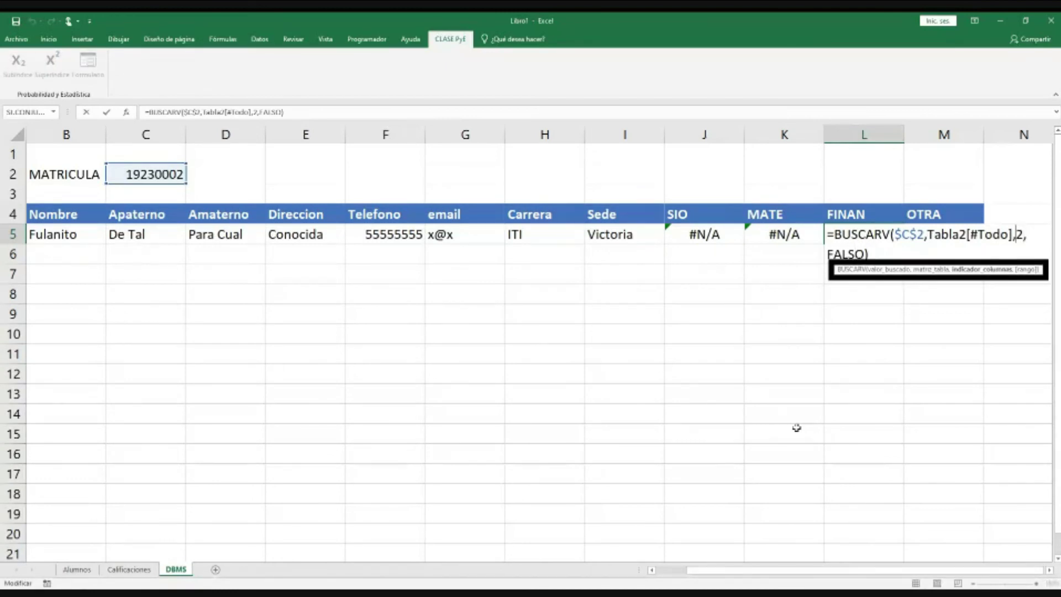
key(Return)
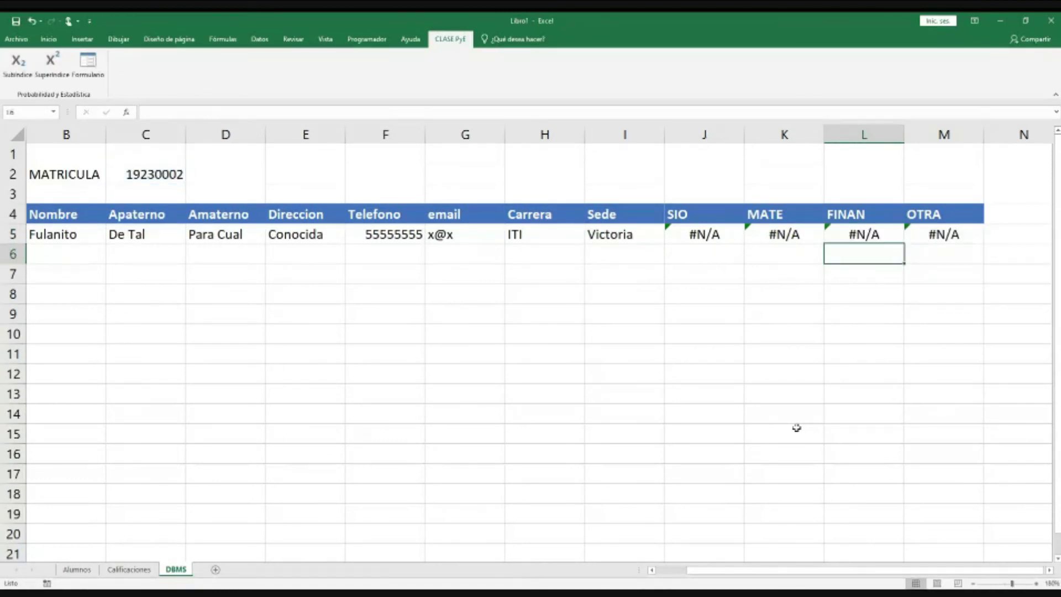
key(Up)
key(Right)
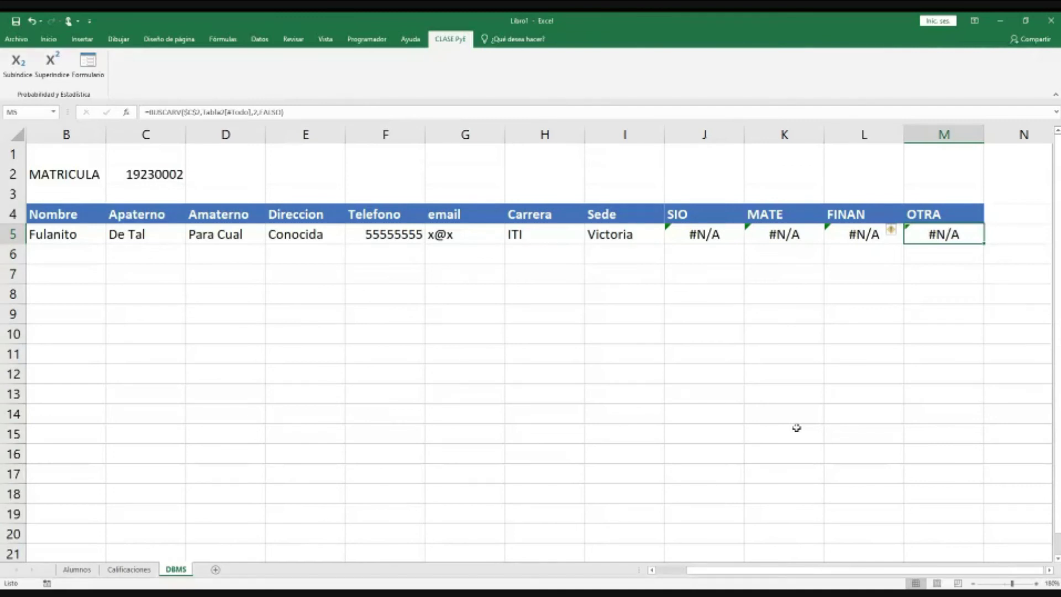
Step: Point the OTRA lookup in M5 at its own grade column
key(F2)
key(Left)
key(Left)
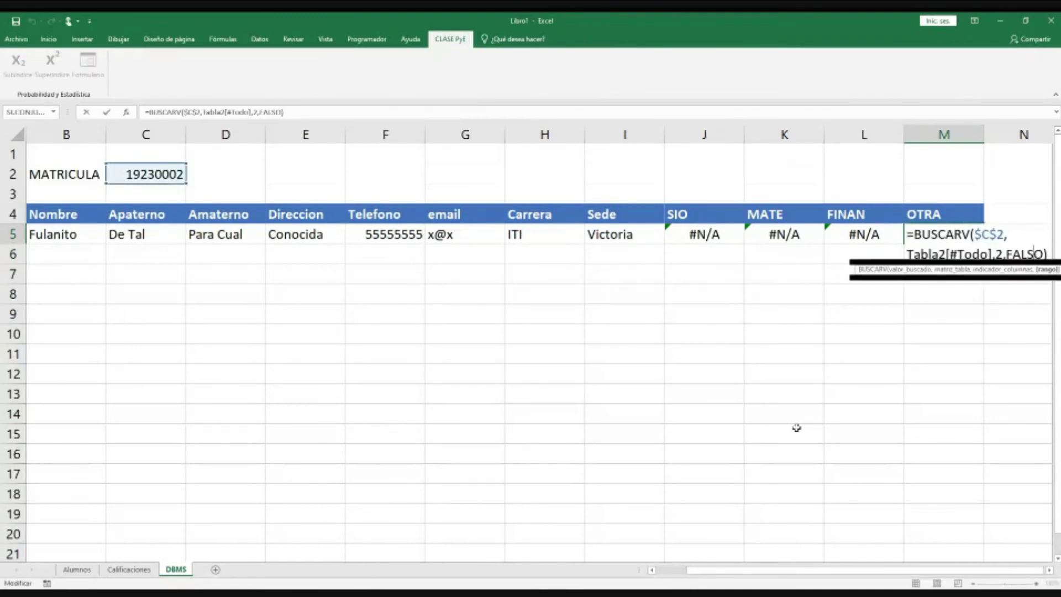
key(Left)
key(Left)
key(Left)
key(Left)
key(Left)
key(Return)
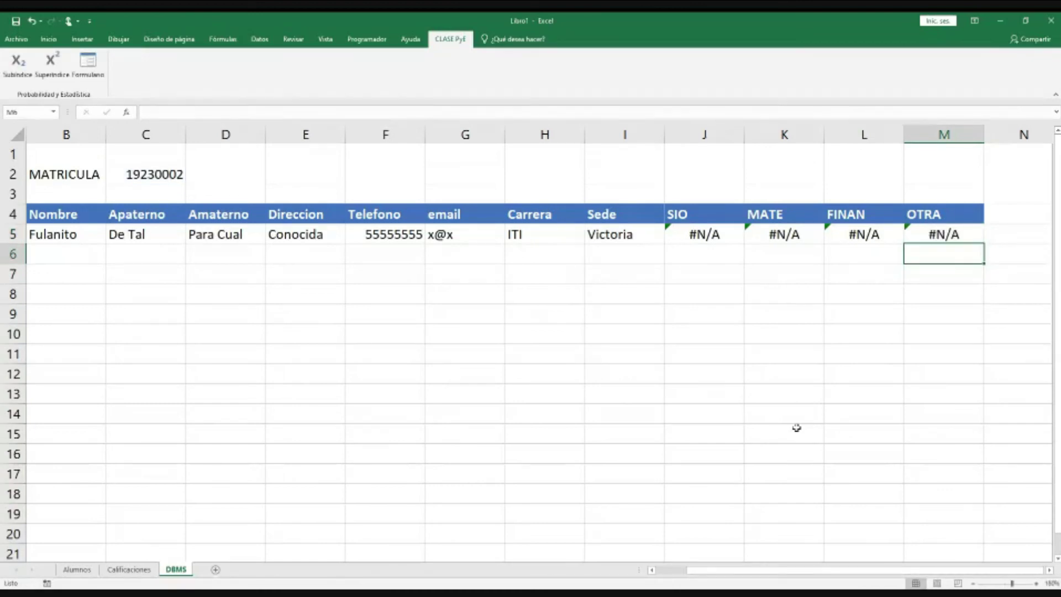
drag(703, 237, 941, 242)
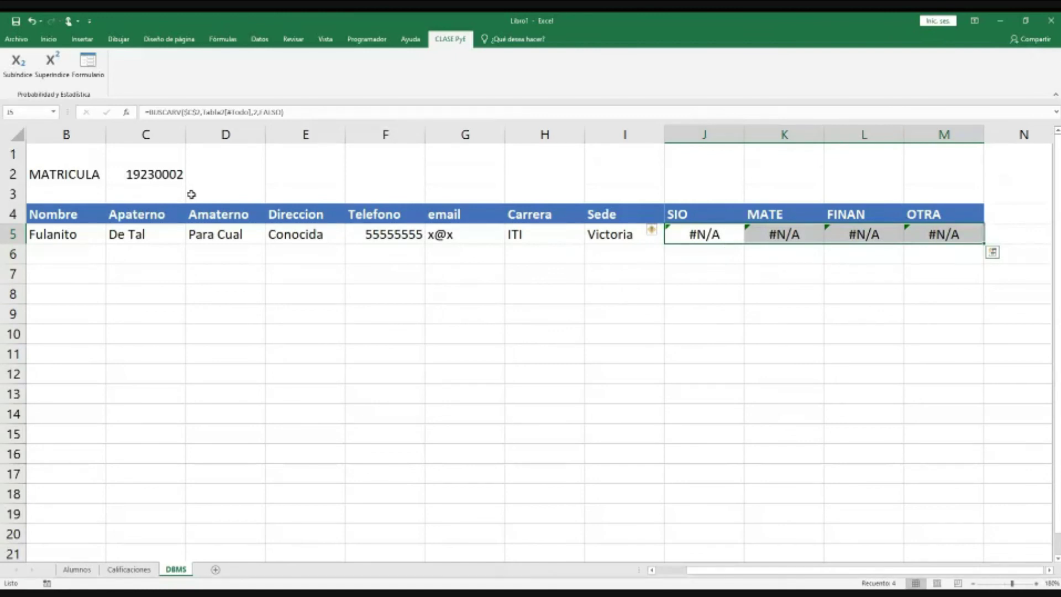
Step: Check the Calificaciones and Alumnos sheets, then return to DBMS
click(182, 175)
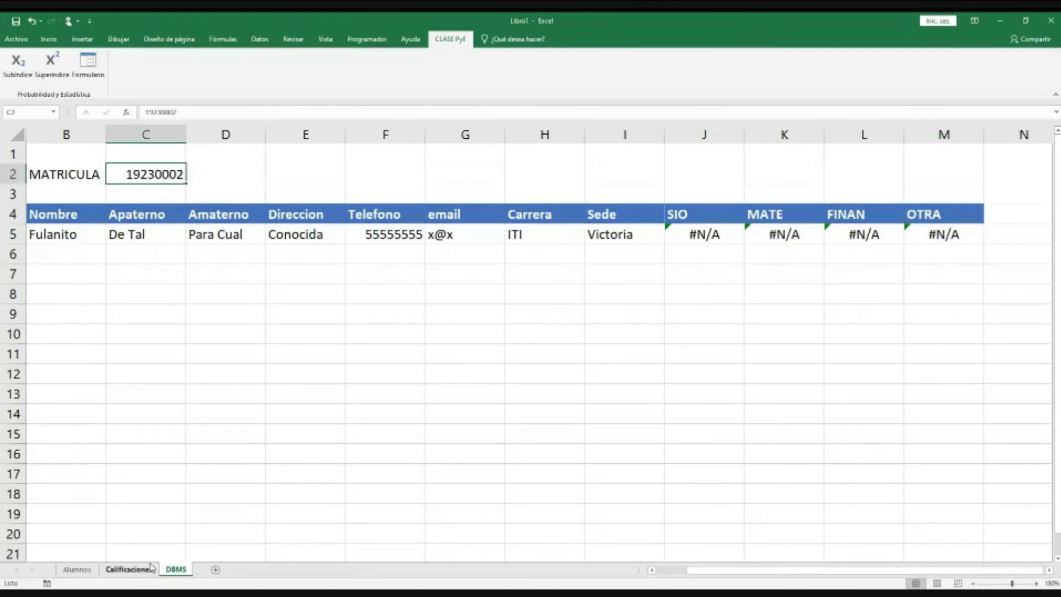
click(148, 569)
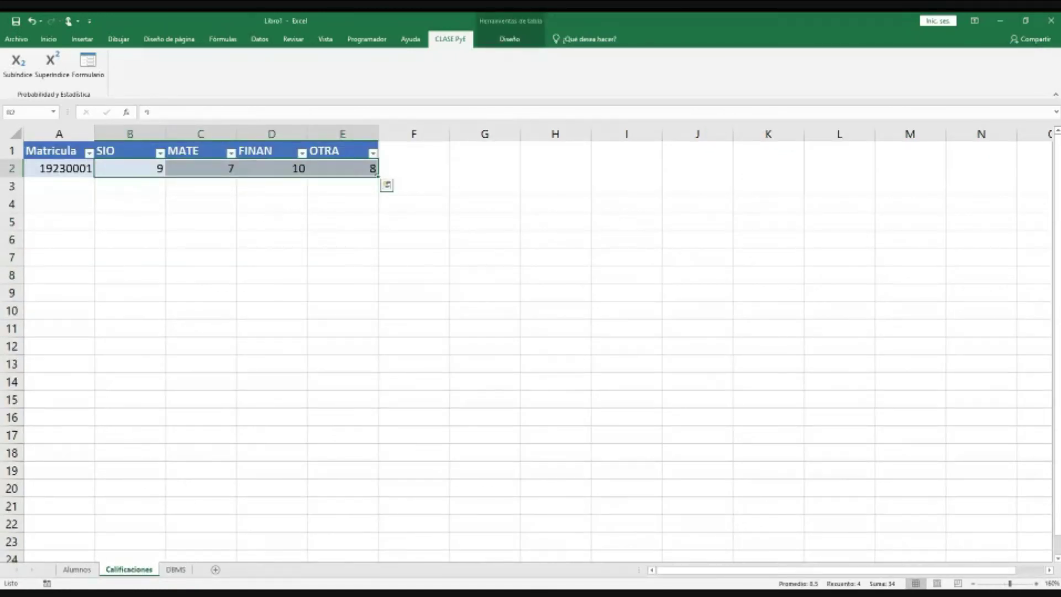
click(77, 569)
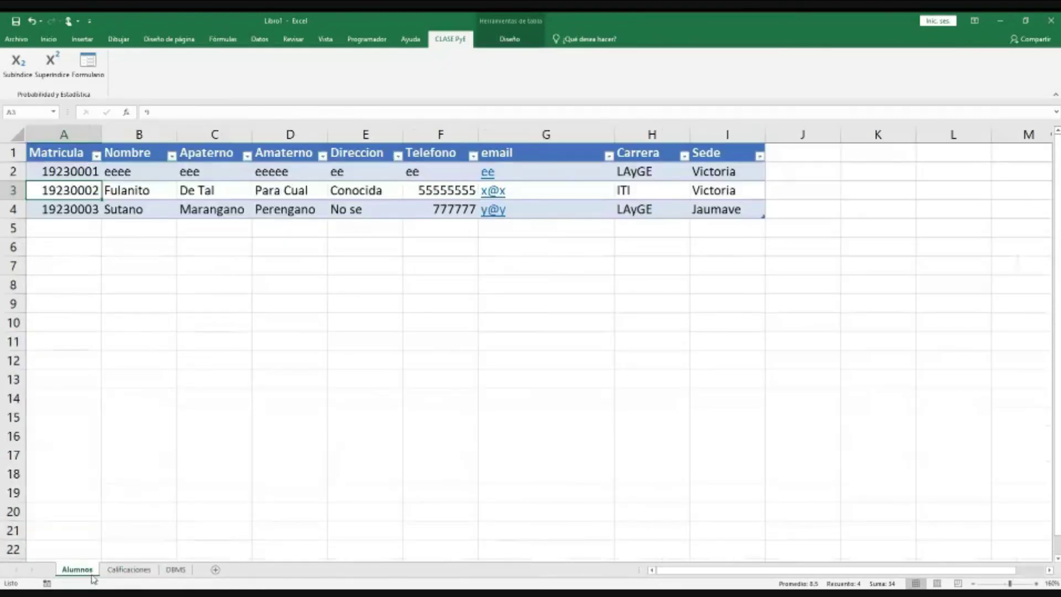
click(150, 571)
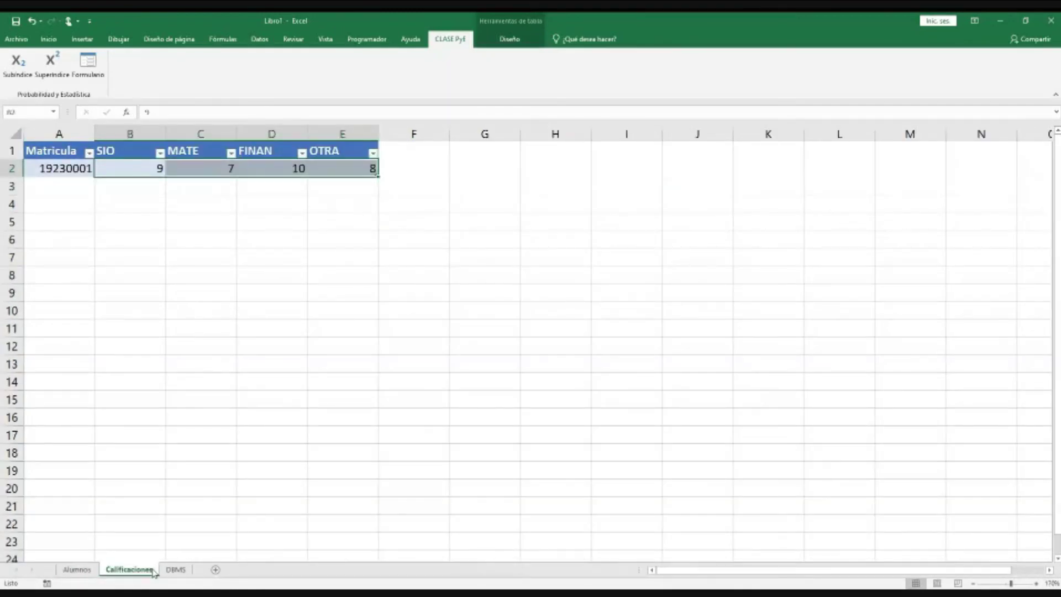
click(176, 570)
Step: Change the matrícula in C2 to 19230001, showing grades 9, 7, 10 and 8
key(F2)
key(BackSpace)
text(1923000)
key(Return)
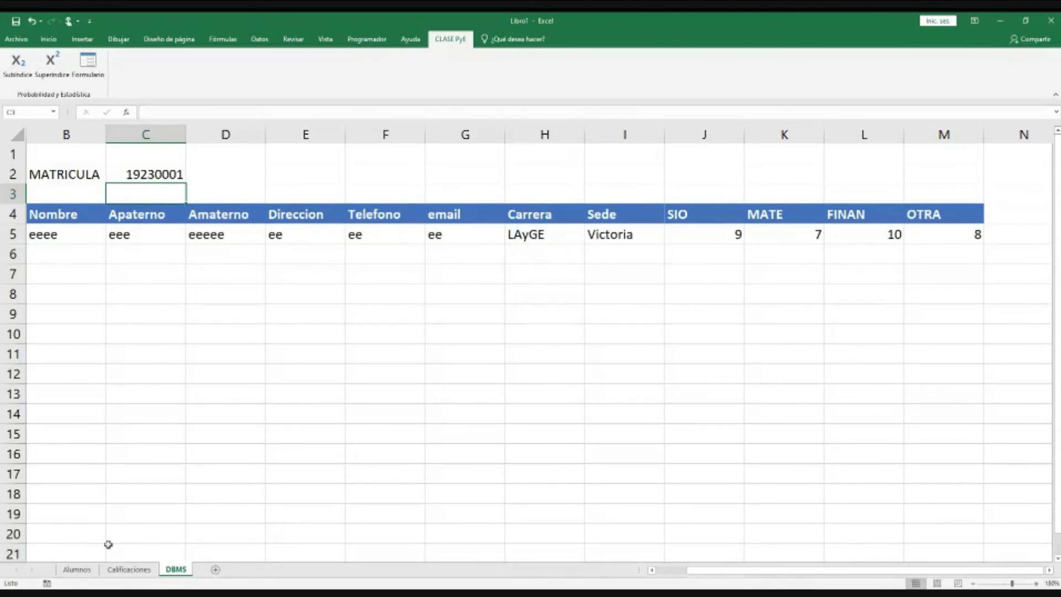
Step: On the Alumnos sheet, inspect the second student's matrícula, name and surname in row 3
click(77, 569)
click(121, 190)
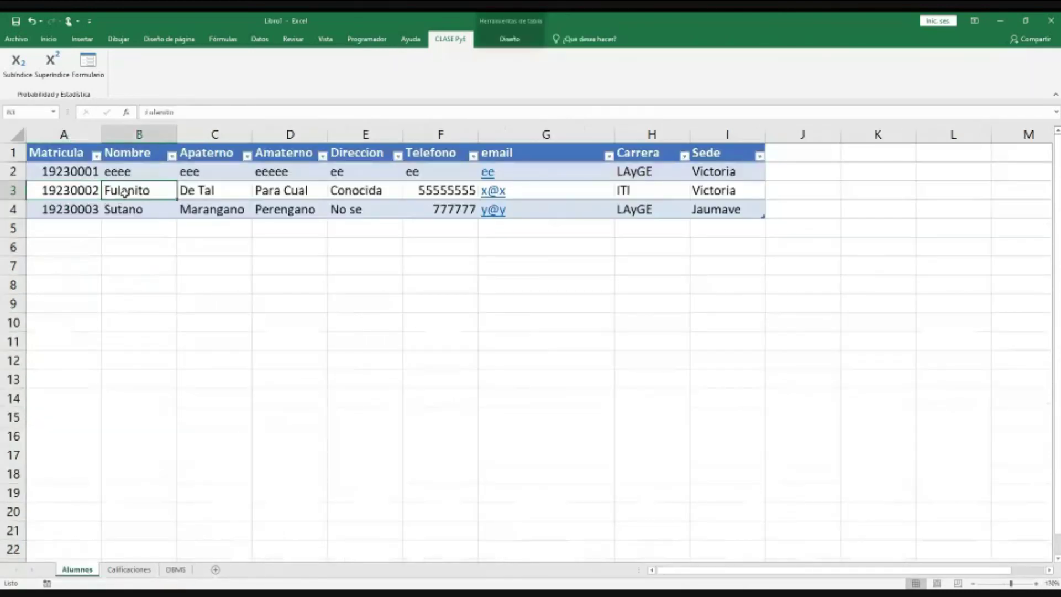
click(83, 193)
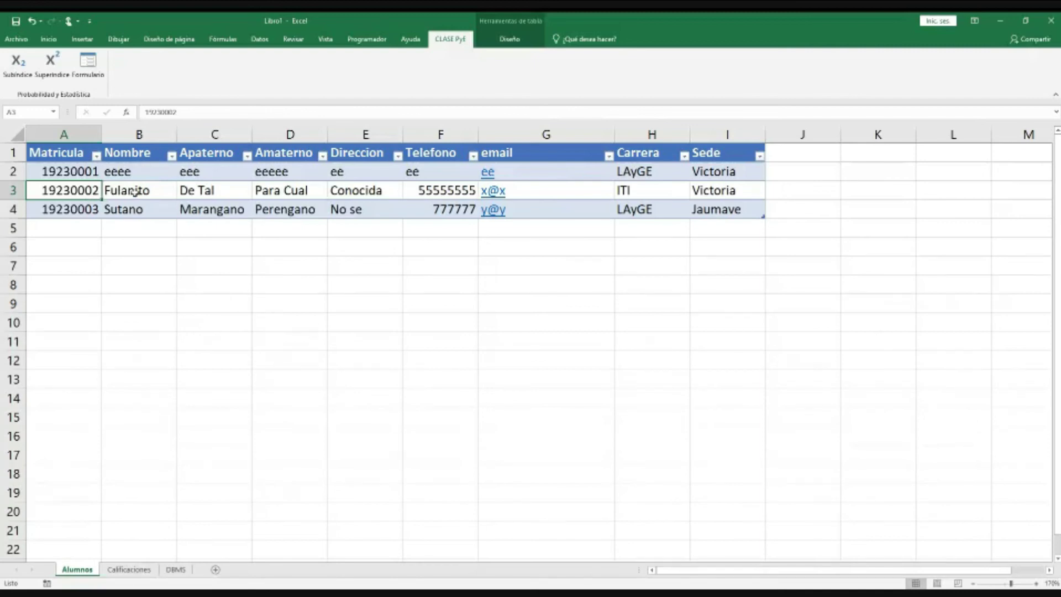
click(135, 191)
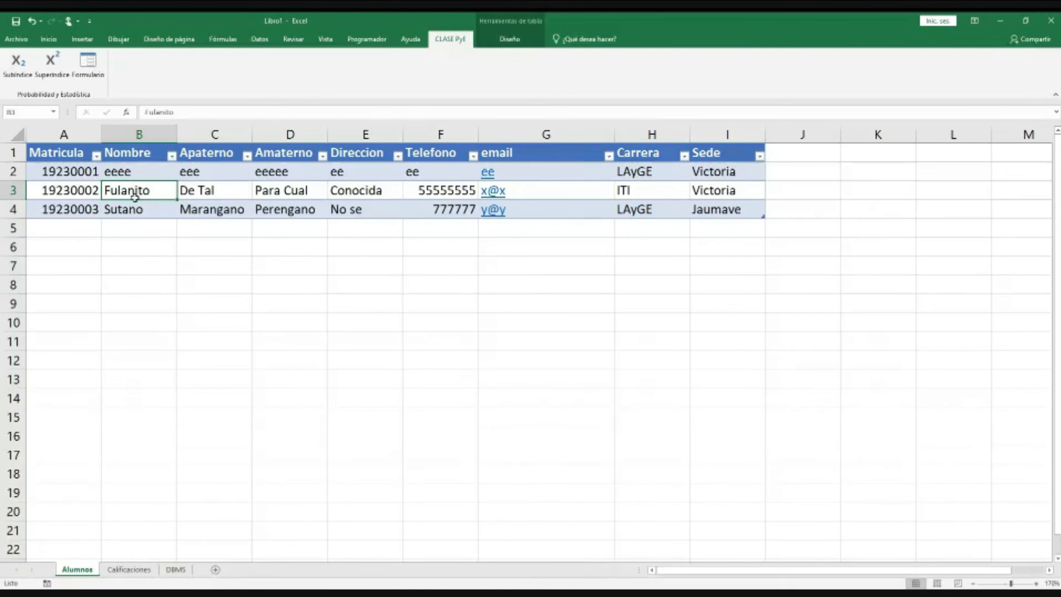
click(211, 192)
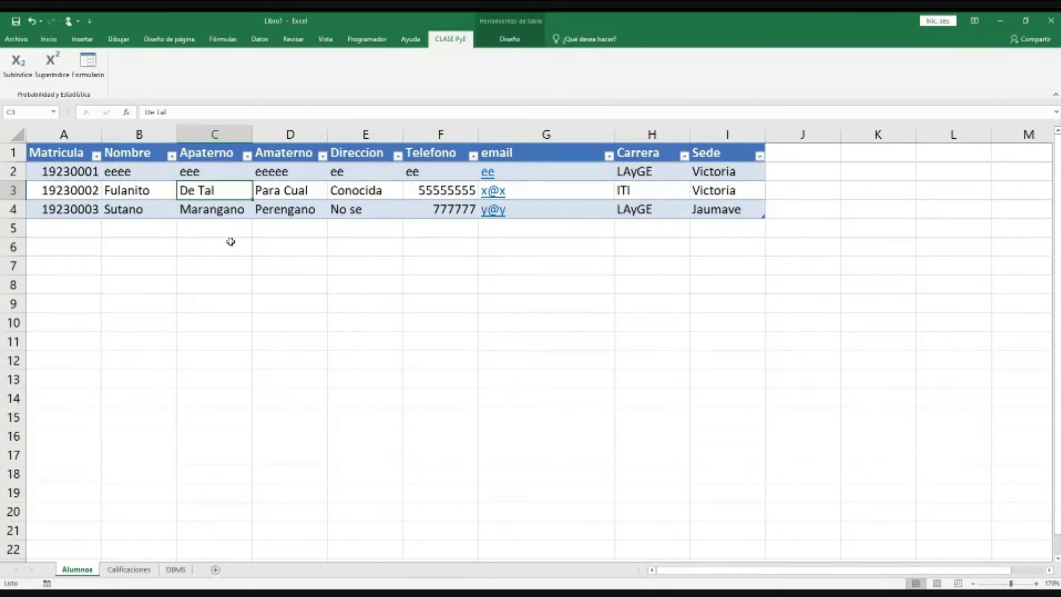
Step: Select ranges in the surname and Telefono columns, including the phone values F2:F4
drag(217, 250, 207, 366)
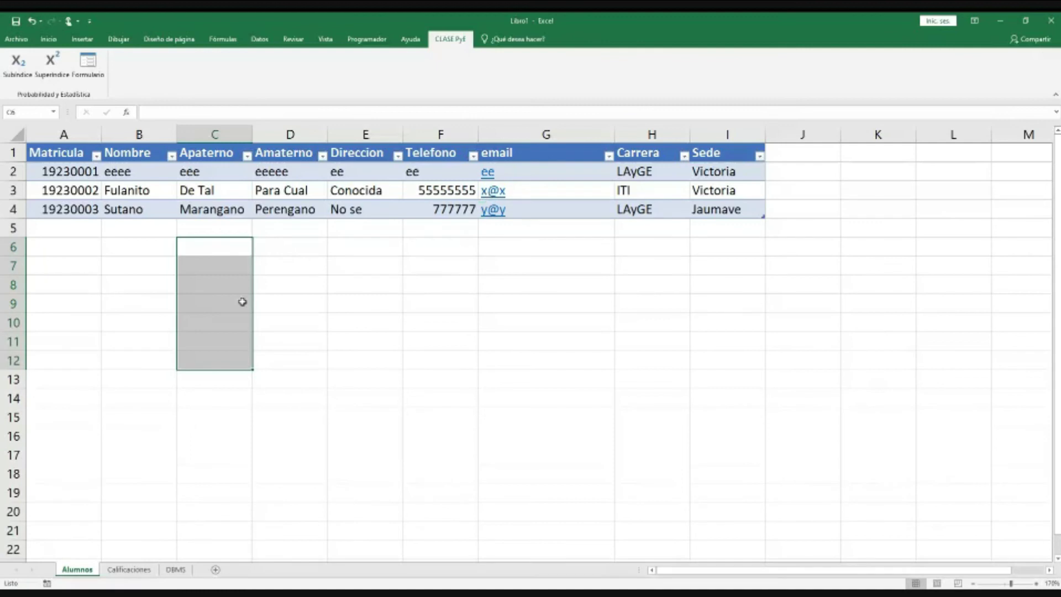
click(289, 304)
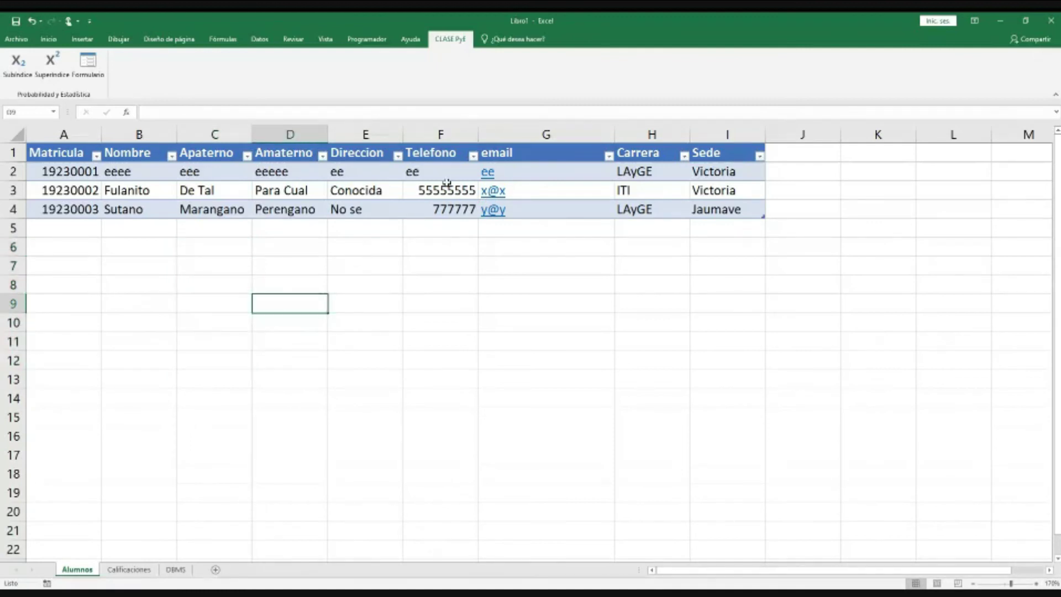
drag(434, 172, 435, 211)
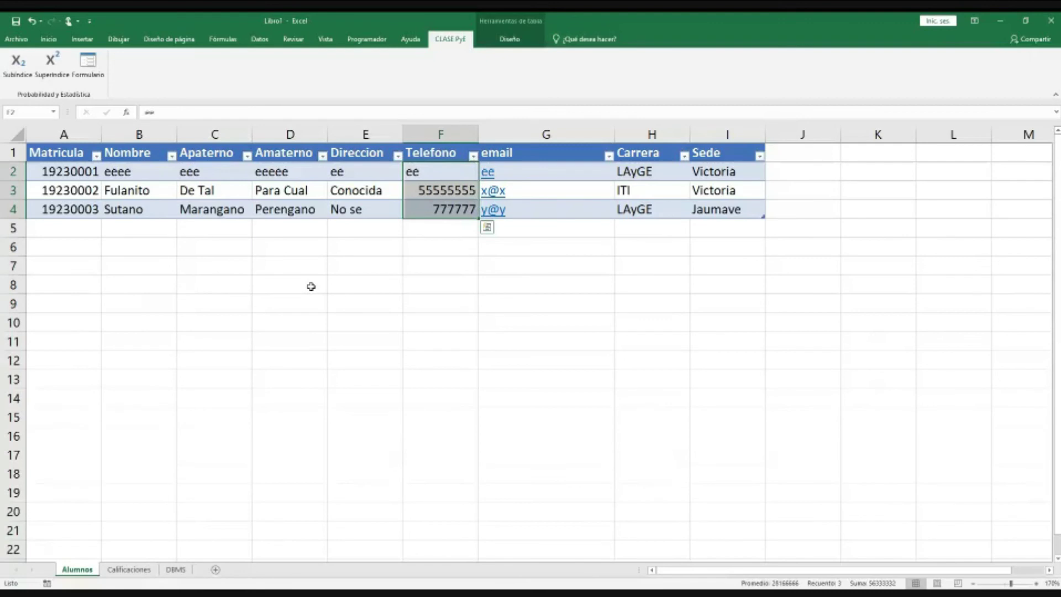
click(210, 285)
mouse_move(279, 283)
mouse_down()
mouse_move(277, 315)
mouse_move(285, 290)
mouse_up()
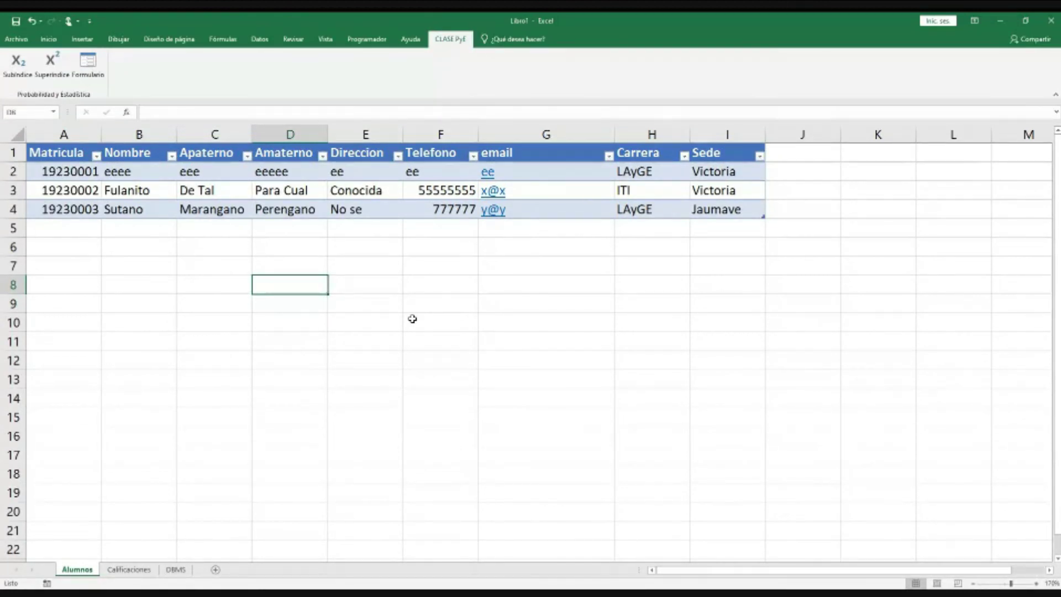
click(442, 197)
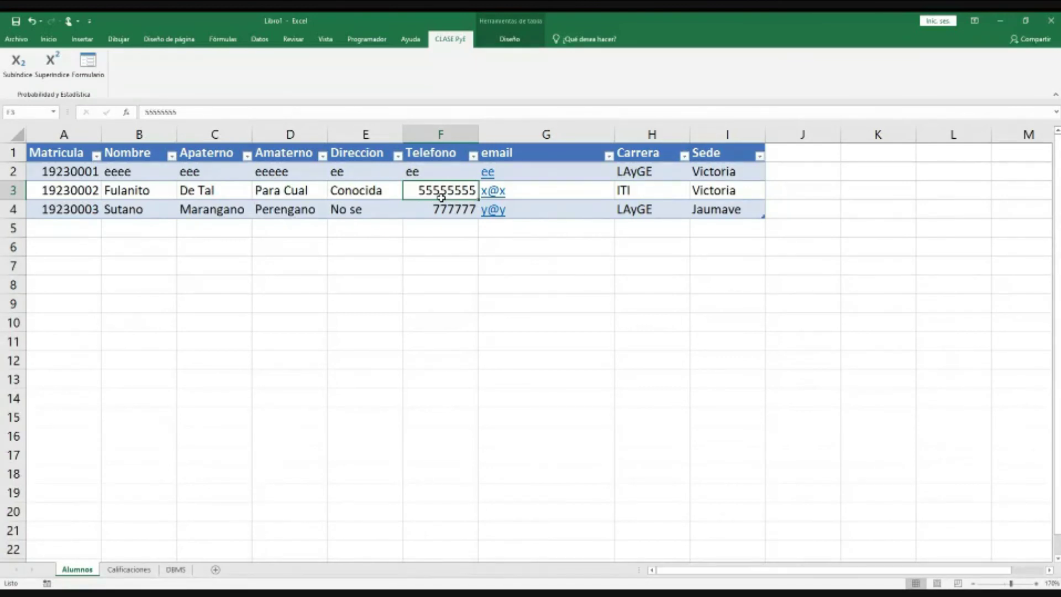
drag(441, 247, 427, 432)
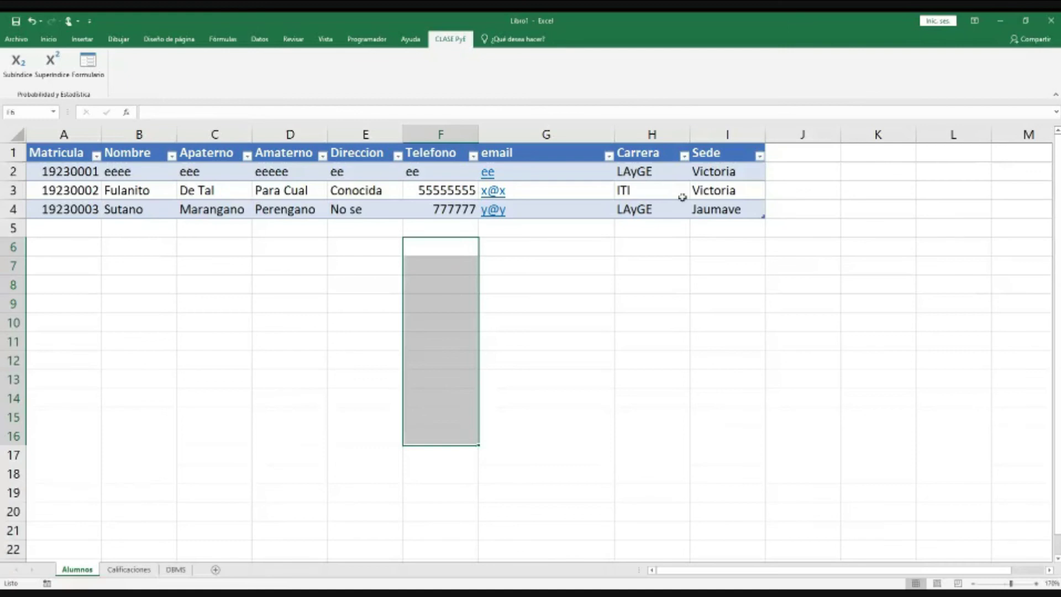
Step: Select the empty cells below the Carrera, email and Telefono columns on Alumnos
click(663, 172)
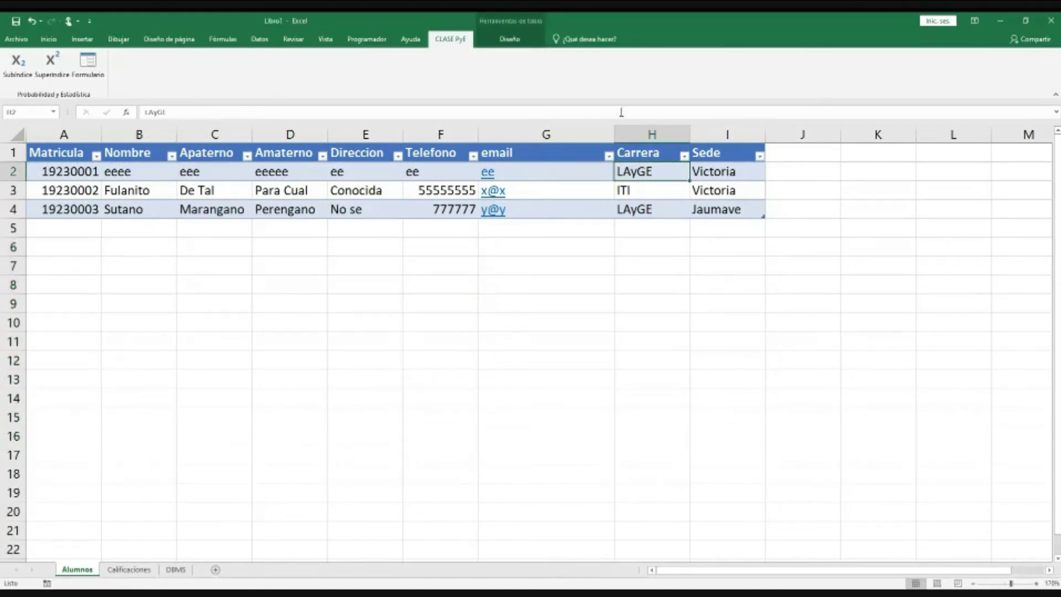
drag(633, 252, 661, 452)
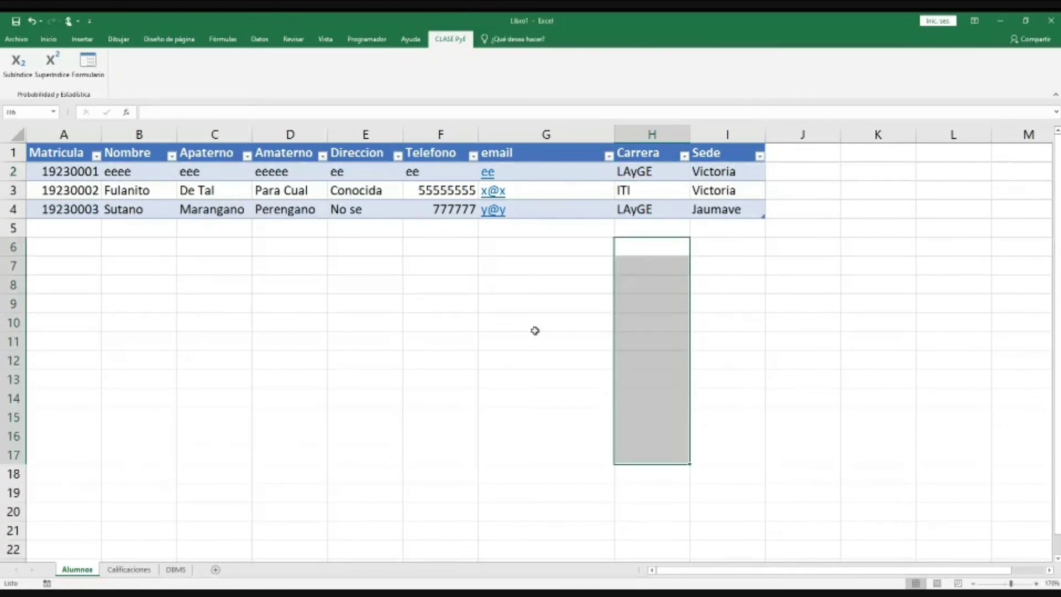
click(528, 259)
drag(527, 261, 539, 475)
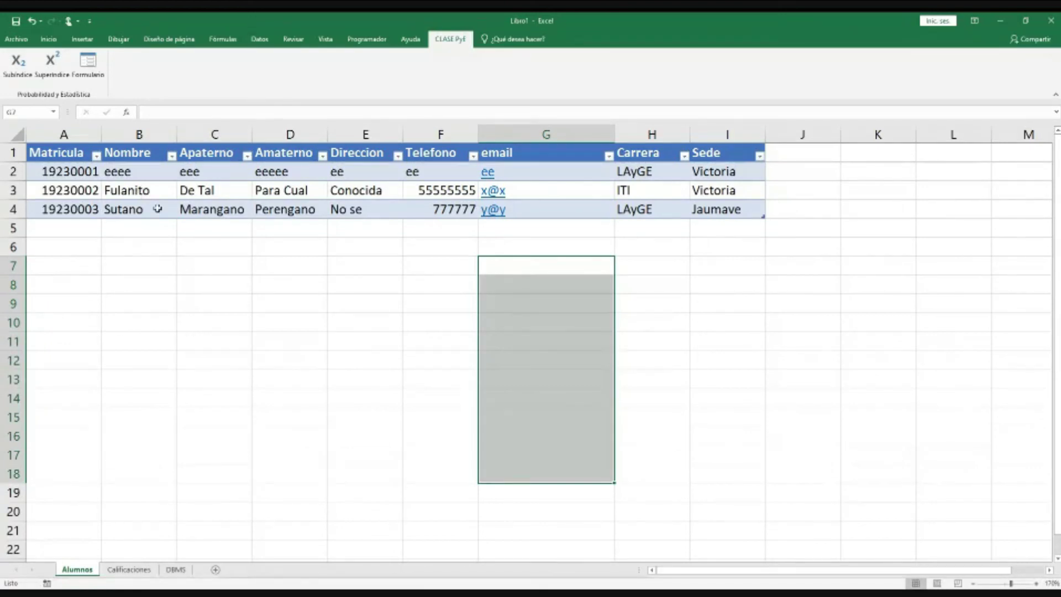
drag(371, 361, 702, 479)
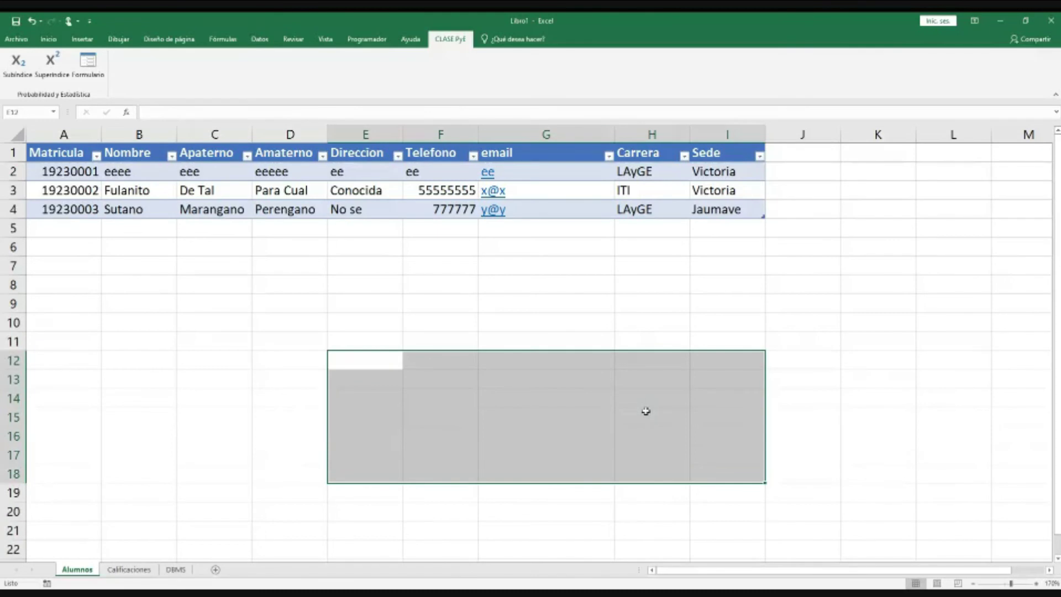
click(524, 309)
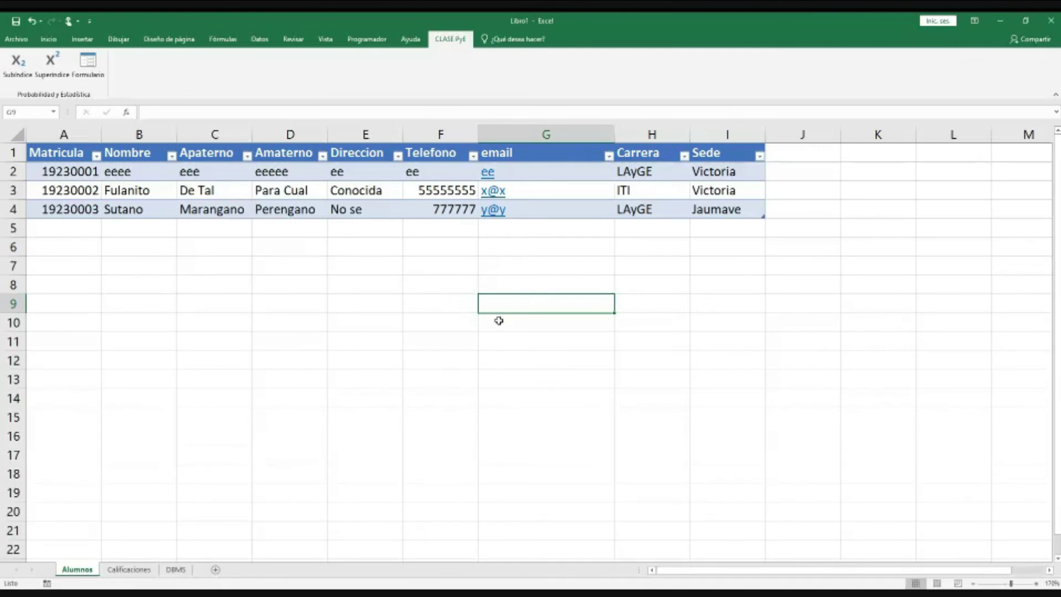
click(444, 268)
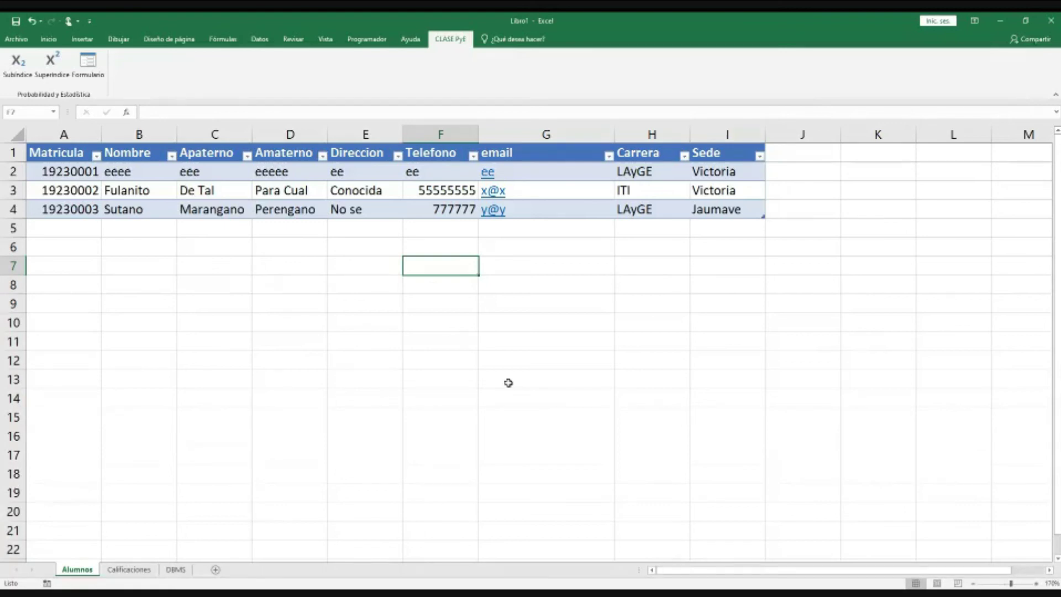
Step: Insert a new sheet, drag it after Calificaciones and rename it Carreras
click(215, 570)
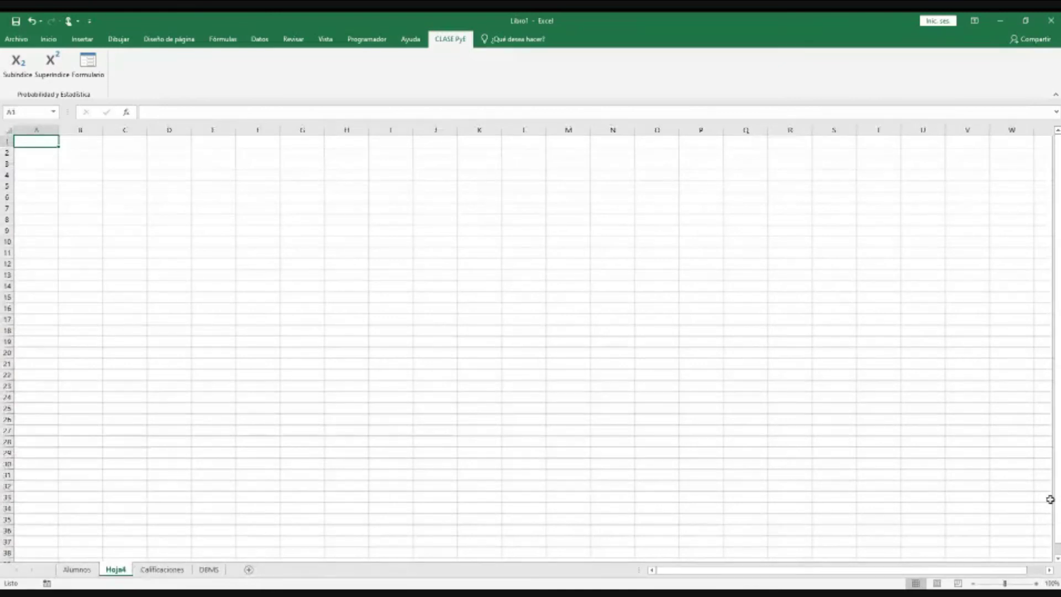
click(1036, 584)
click(1036, 584)
click(1036, 583)
click(1036, 583)
click(1036, 583)
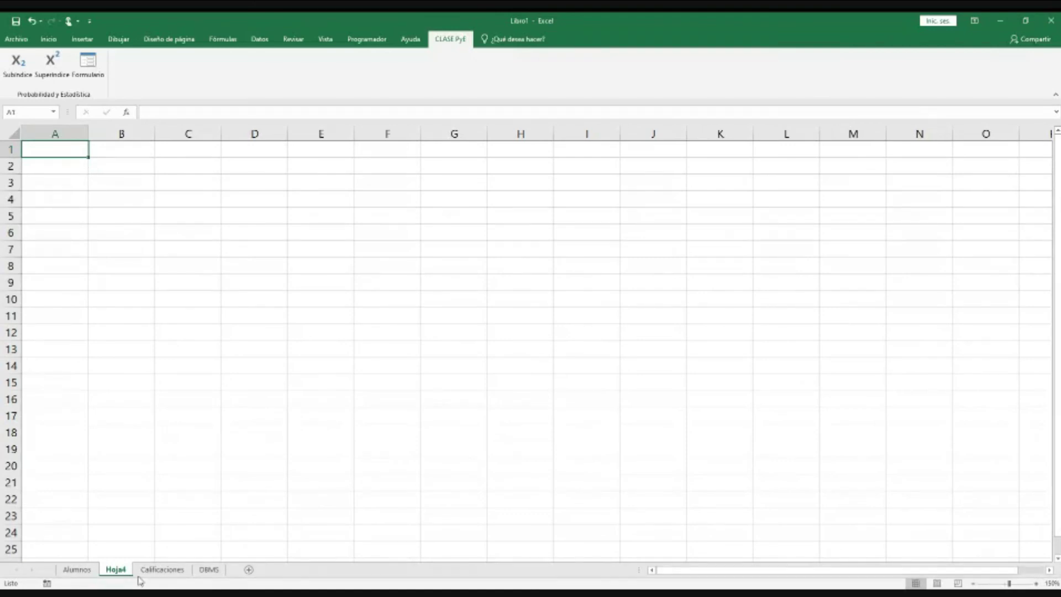
drag(194, 567, 195, 570)
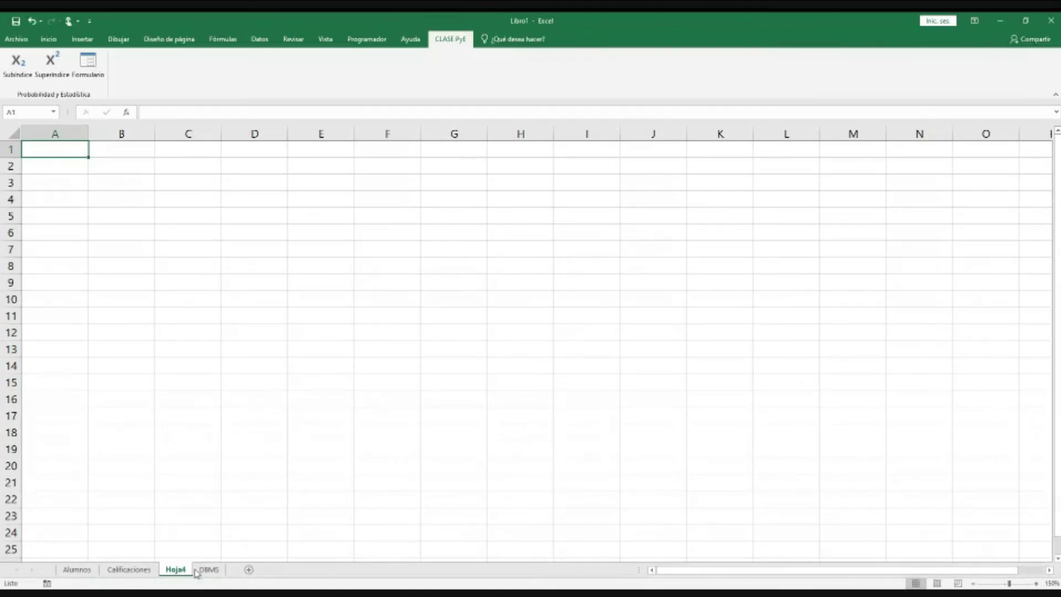
double_click(183, 569)
text(d)
text(al)
text(reras)
key(Return)
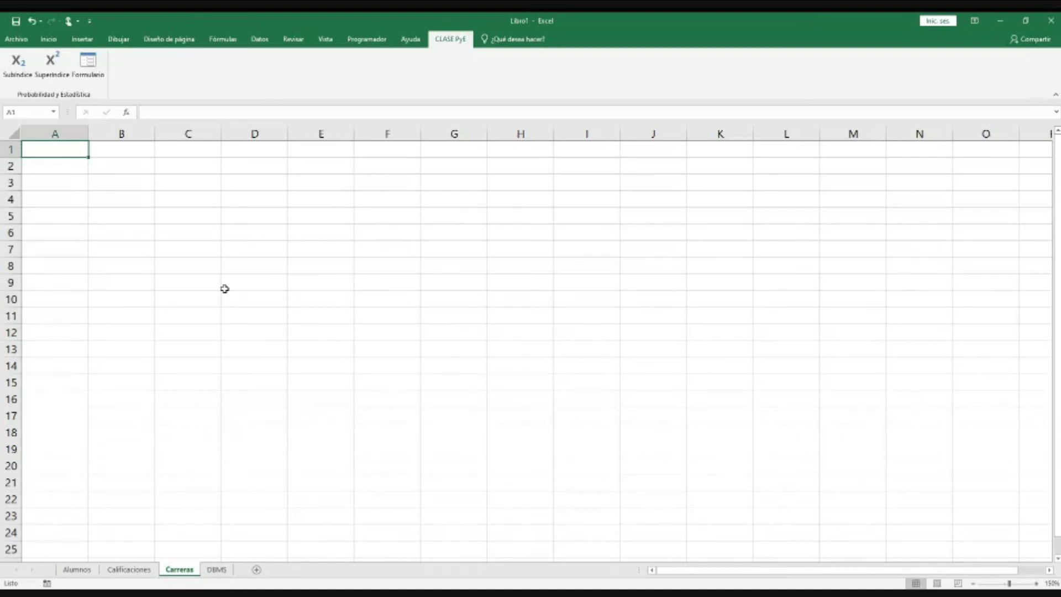
Step: Enter the headers Clave in A1 and Nombre in B1
text(Ca)
text(l)
key(BackSpace)
key(BackSpace)
text(la)
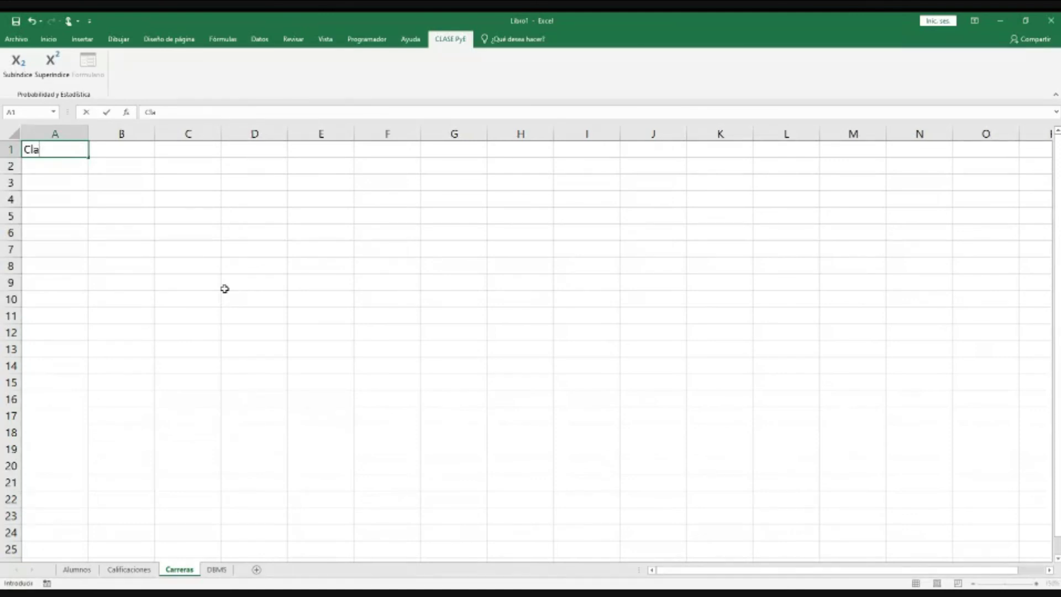
text(ve)
key(Tab)
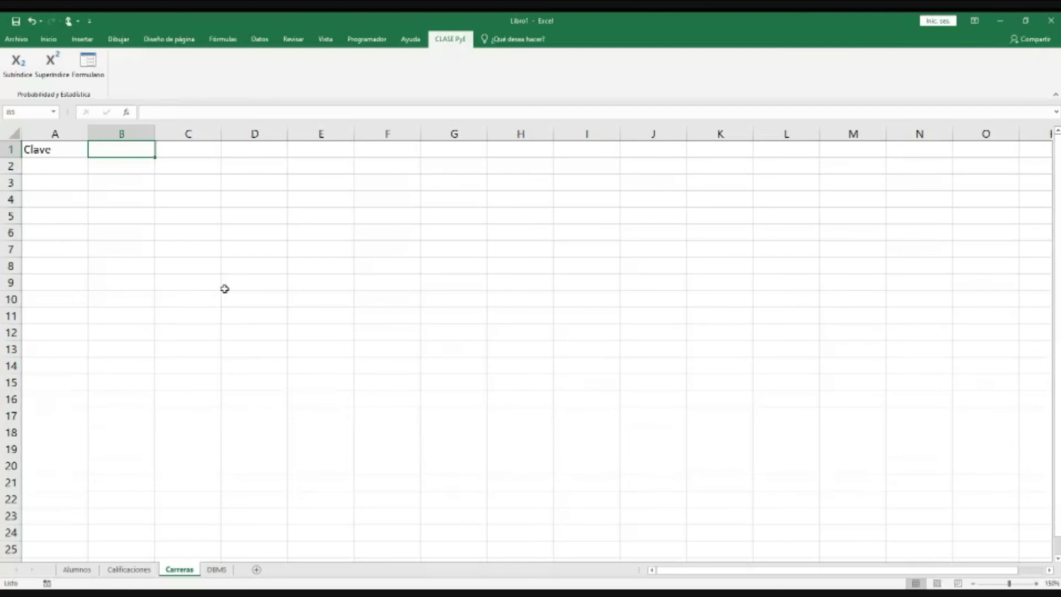
text(Nombre)
key(Tab)
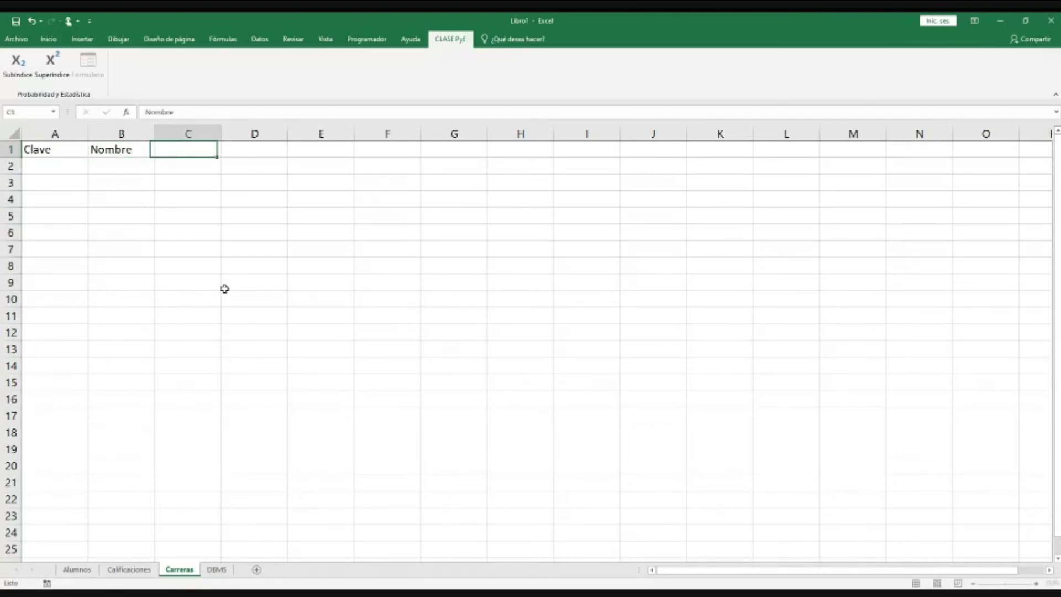
key(Left)
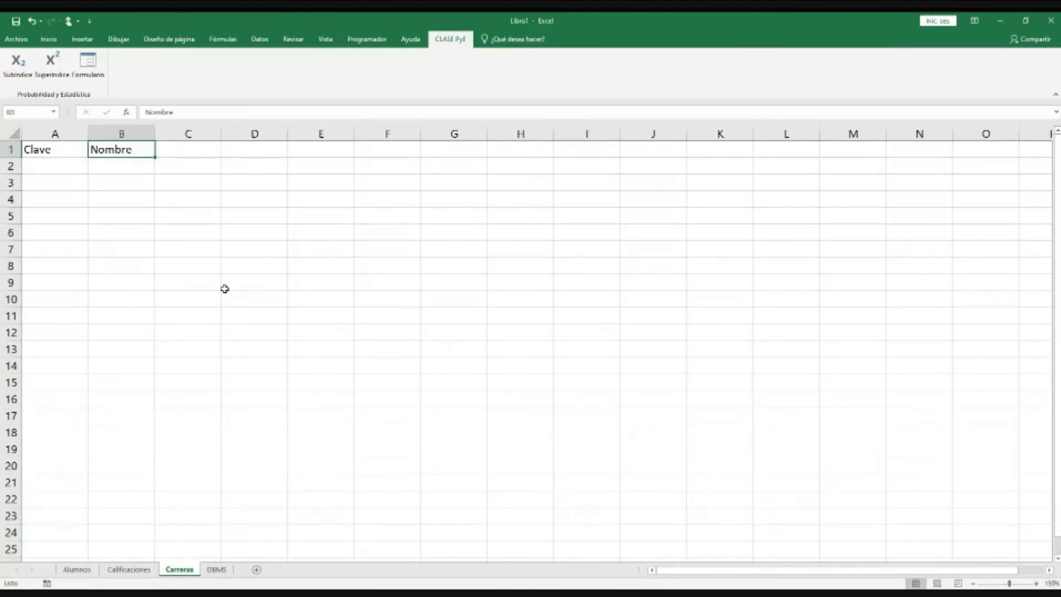
key(Left)
key(Down)
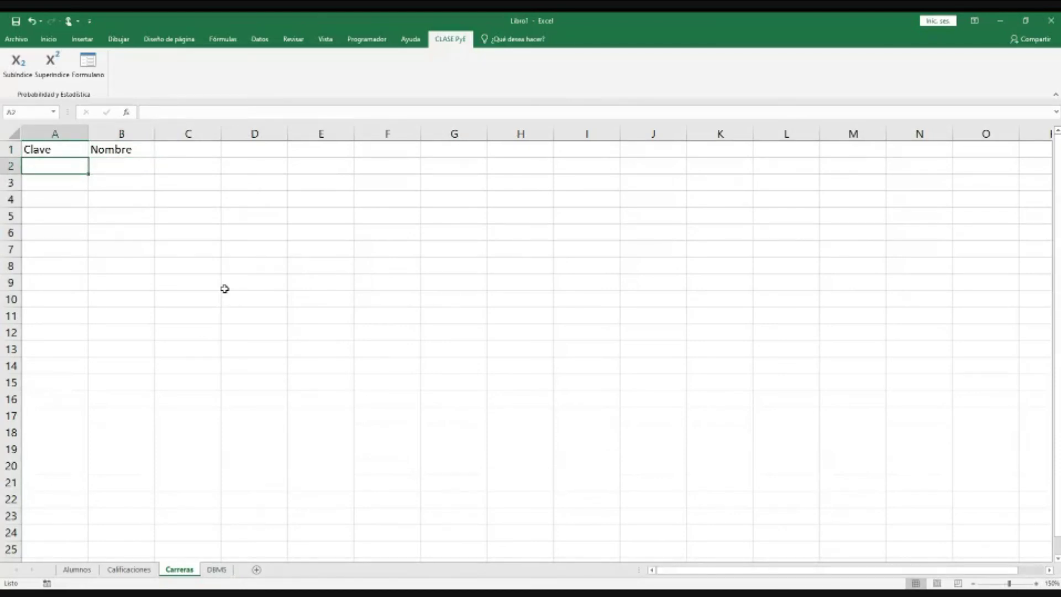
Step: Enter the keys 1, 2, 3 and 4 in A2:A5
text(1)
key(Return)
text(2)
key(Return)
text(3)
key(Return)
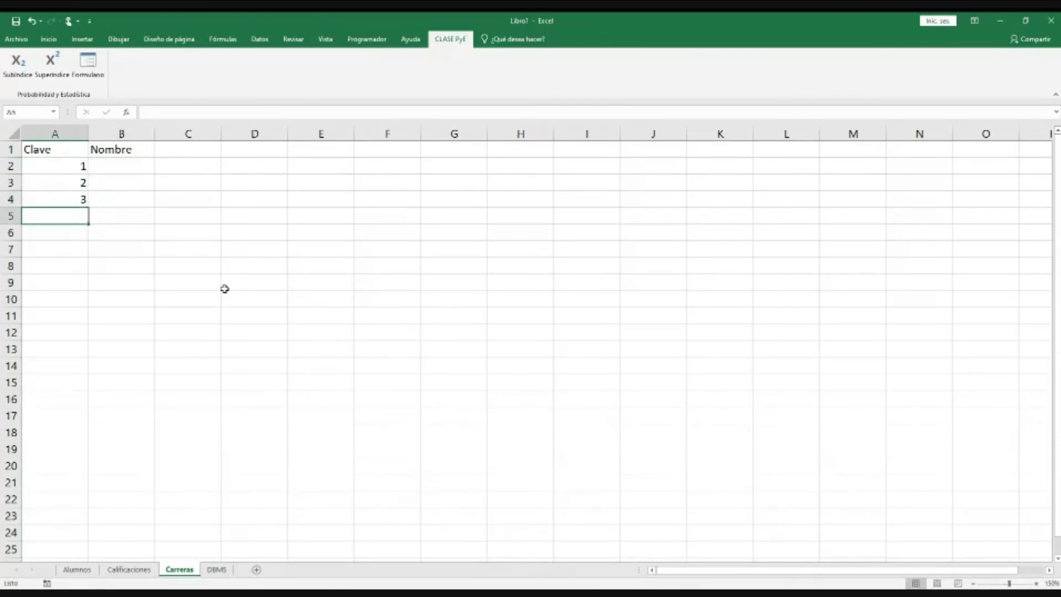
text(4)
key(Up)
key(Up)
key(Up)
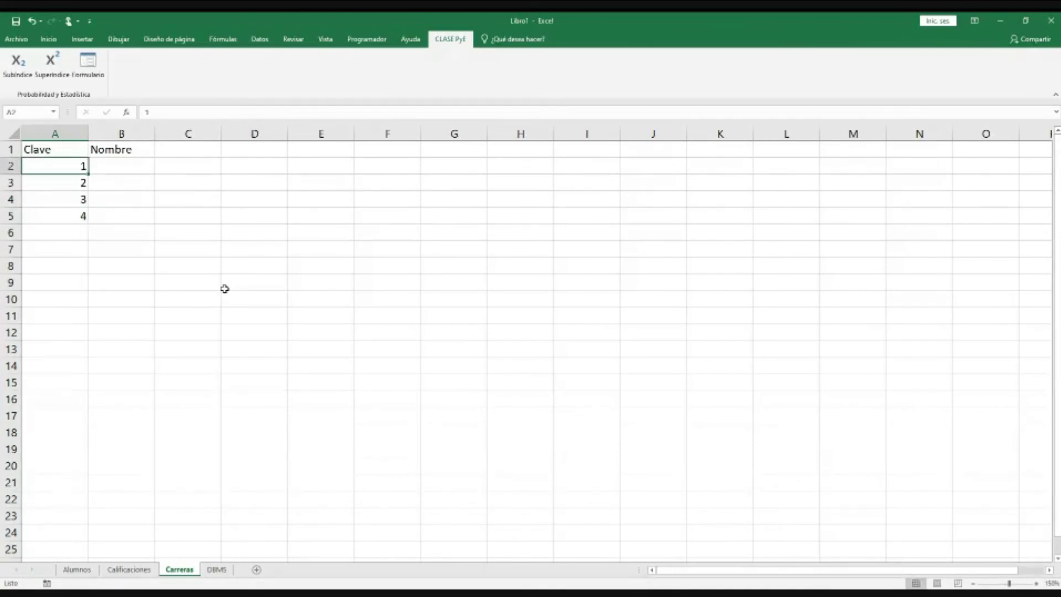
Step: Enter the career names LAyGE, ITI, ISA and MECA in B2:B5
key(Right)
text(LAyGE)
key(Return)
text(ITI)
key(Return)
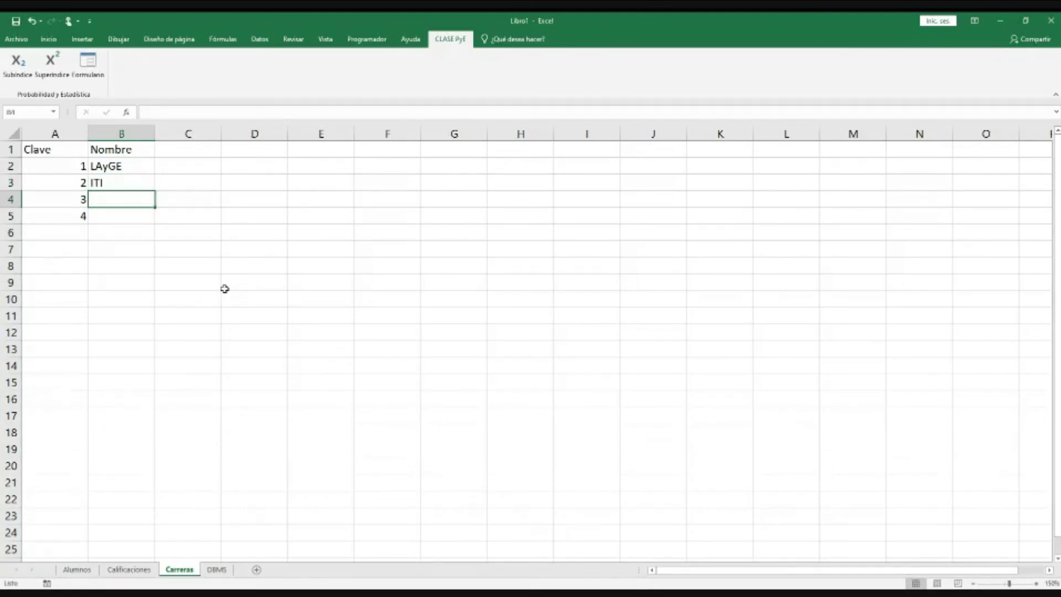
text(IS)
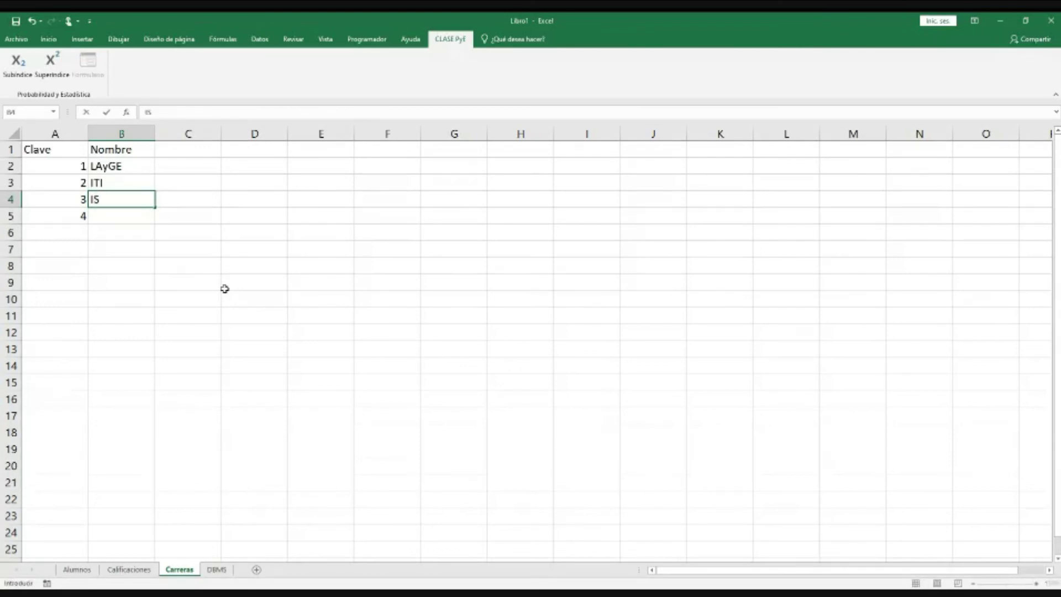
text(A)
key(Return)
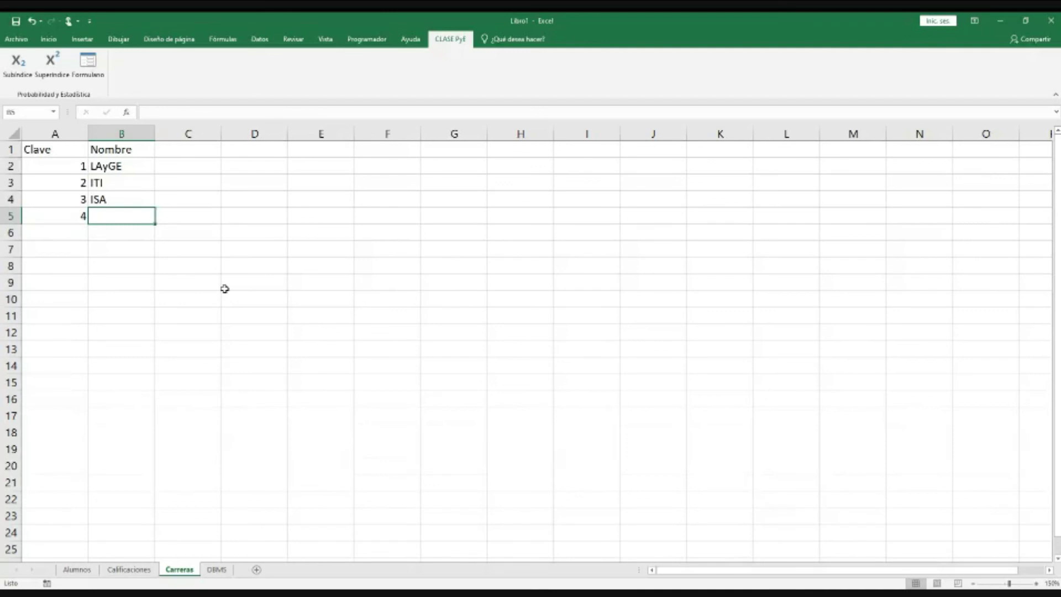
text(MECA)
key(Return)
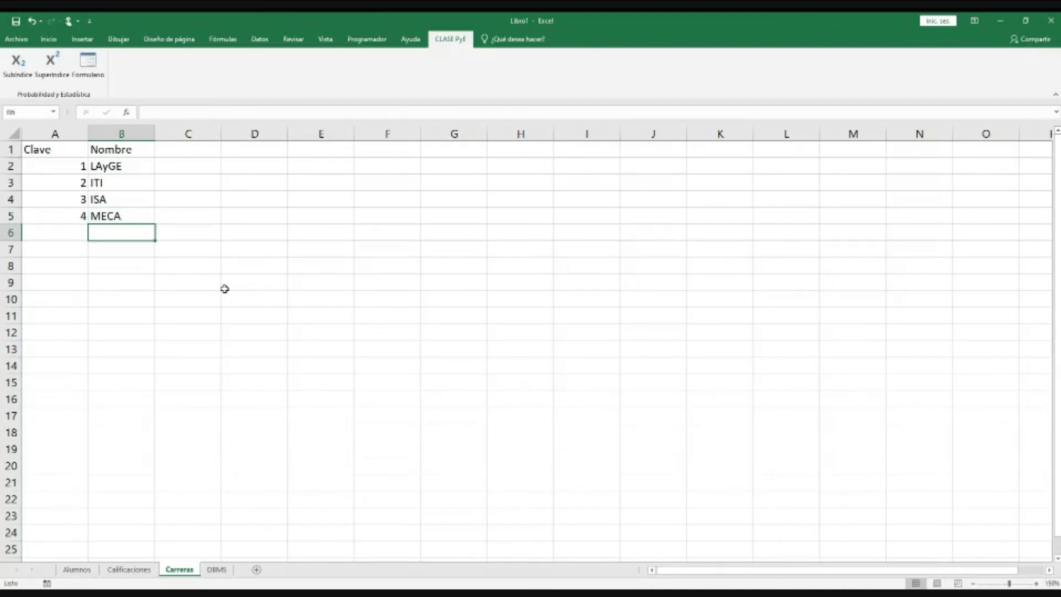
Step: Move around the list to review the entries, ending on the last key 4
key(ctrl+Up)
key(ctrl+Up)
key(Down)
key(Down)
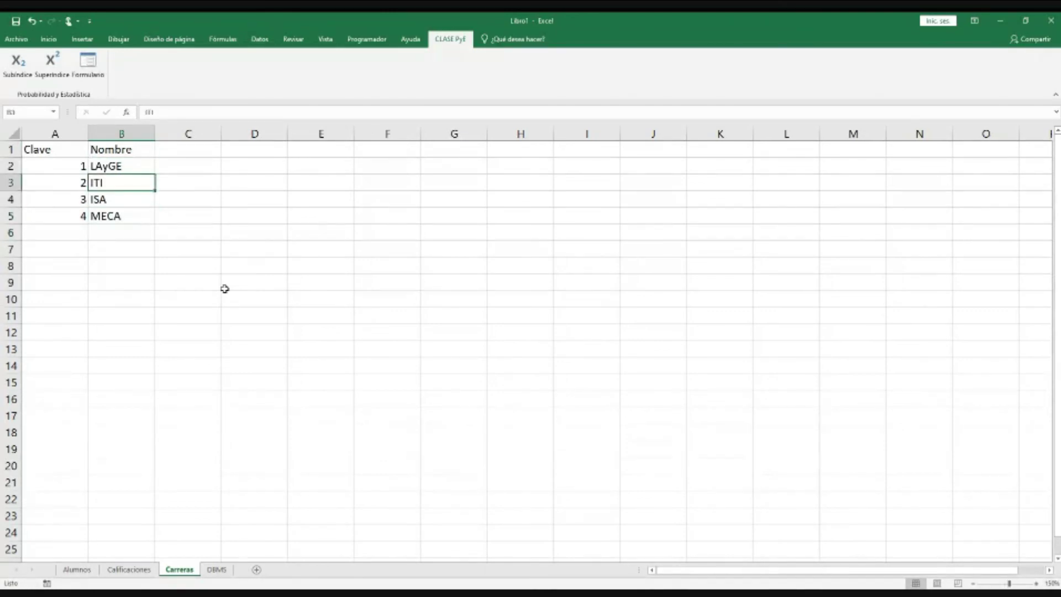
key(Up)
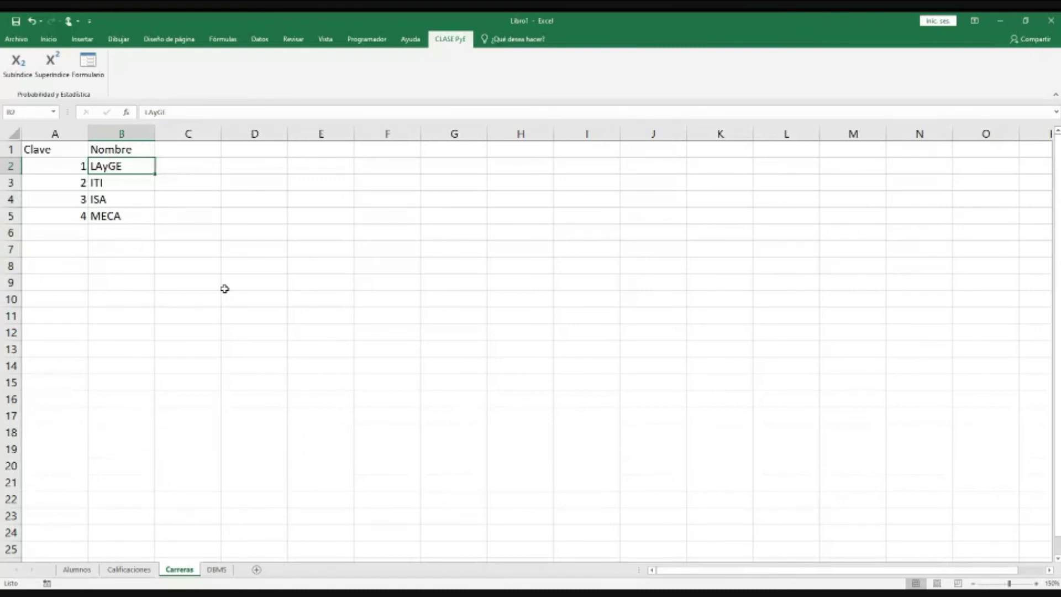
key(Right)
key(Left)
key(Up)
key(Left)
key(Right)
key(Left)
key(Down)
key(ctrl+Down)
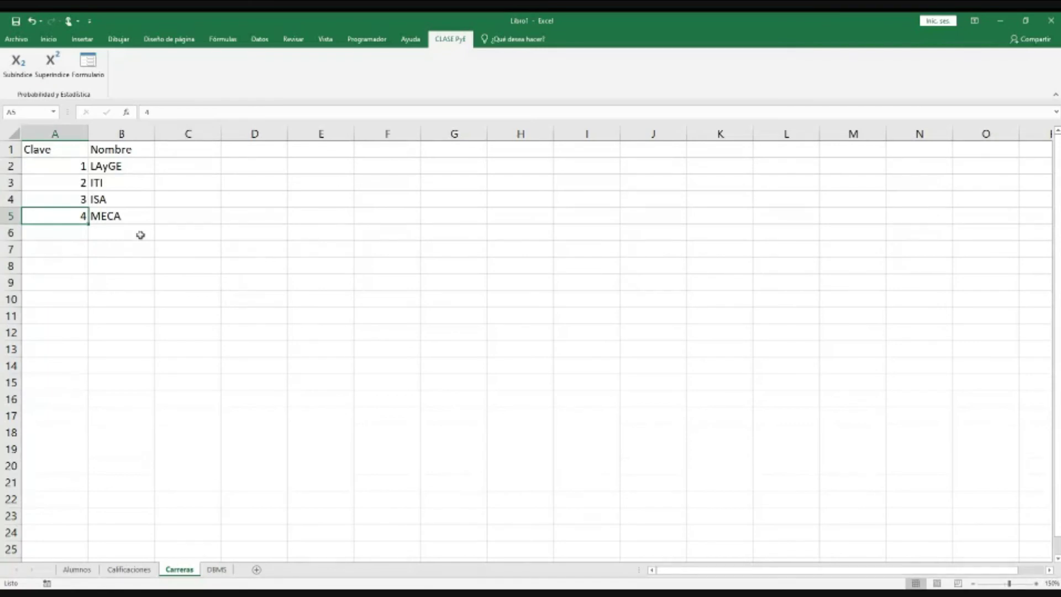
Step: Convert A1:B5 into a table with headers using Ctrl+T, then go to the Alumnos sheet
drag(39, 146, 135, 224)
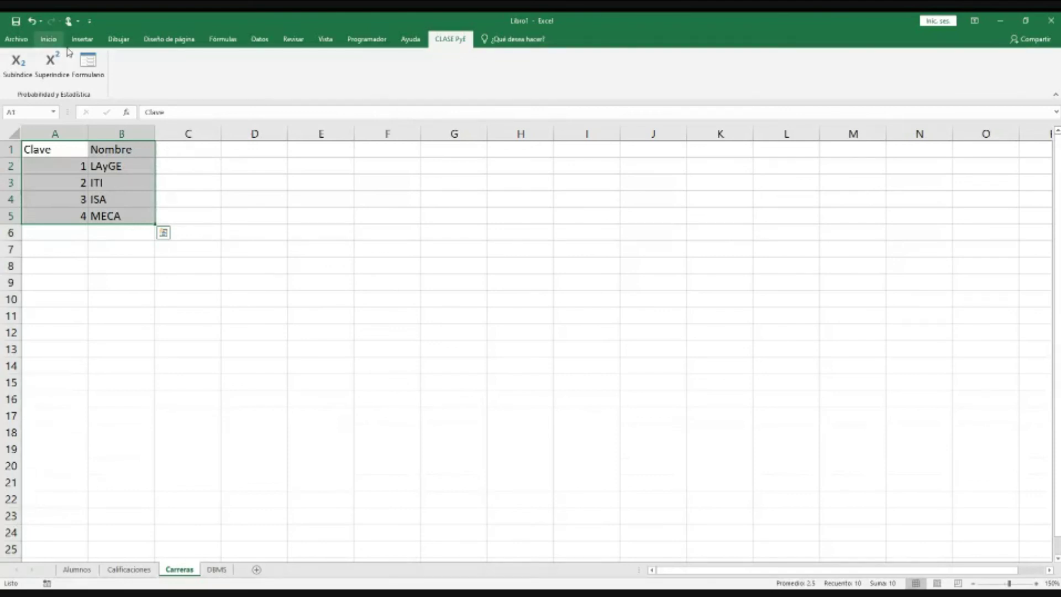
click(49, 39)
click(81, 39)
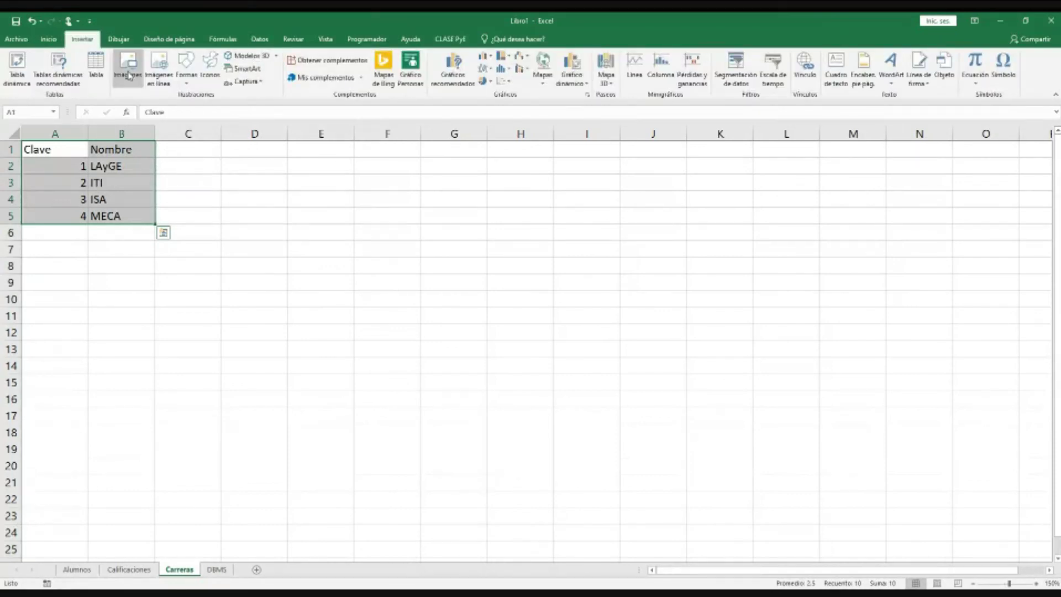
key(ctrl+t)
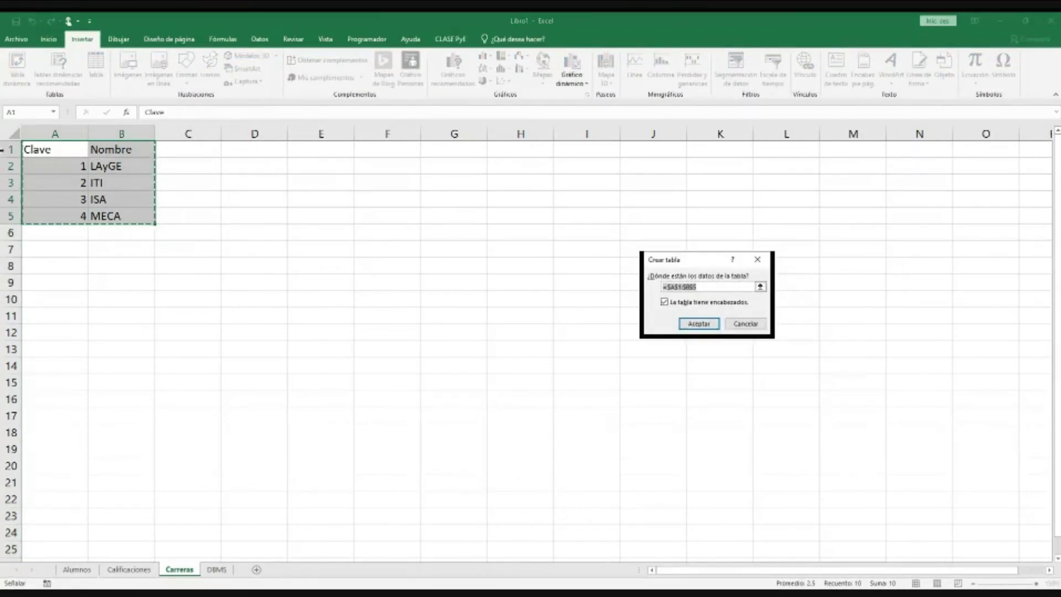
click(699, 323)
click(322, 231)
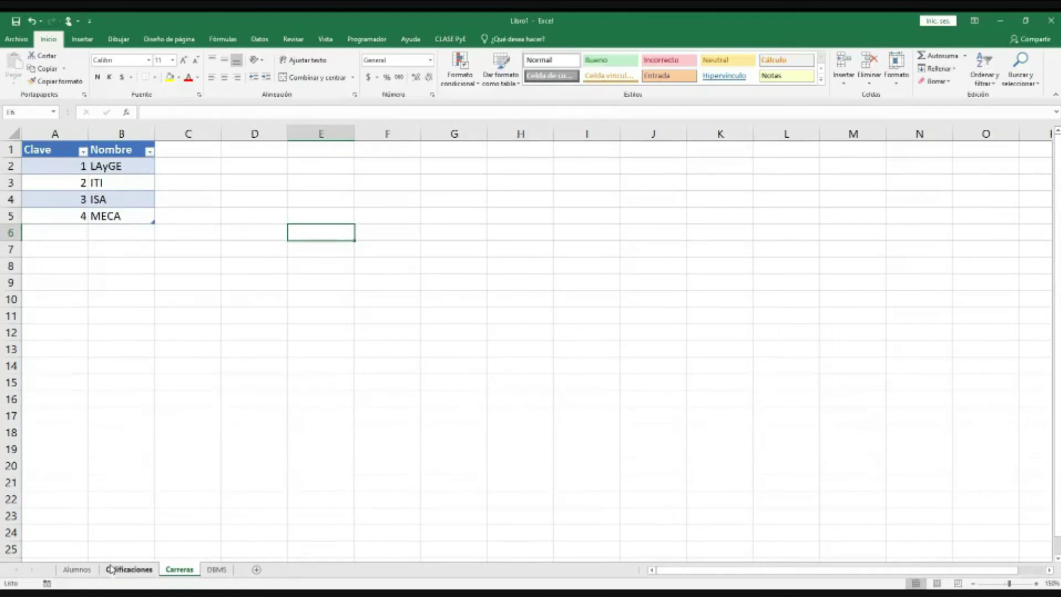
click(77, 570)
Step: Retype the career in H2, correcting LAAyGE back to LAyGE
drag(636, 171, 634, 210)
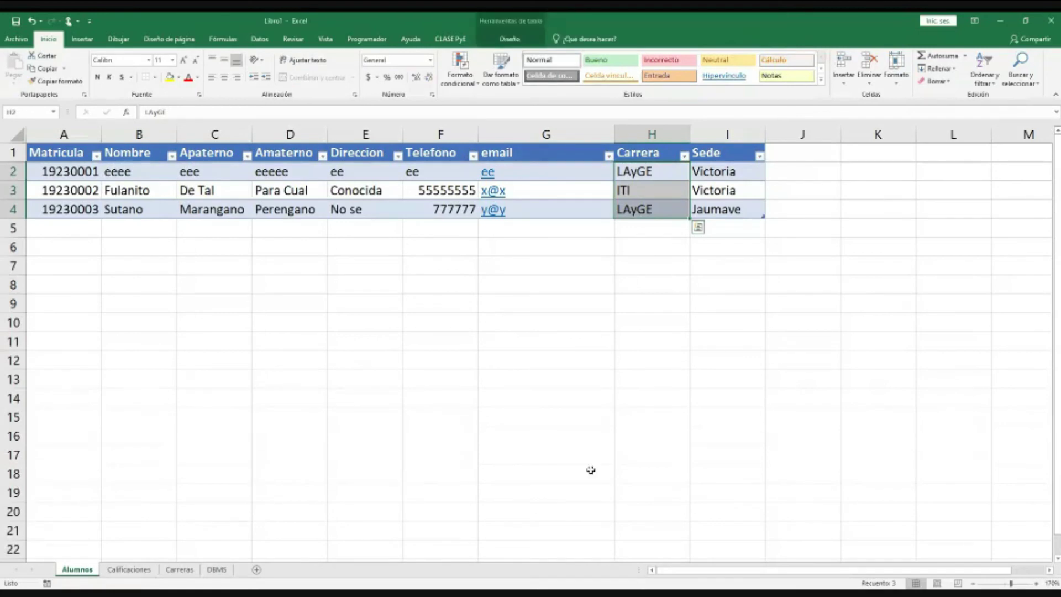
drag(648, 171, 643, 210)
click(648, 172)
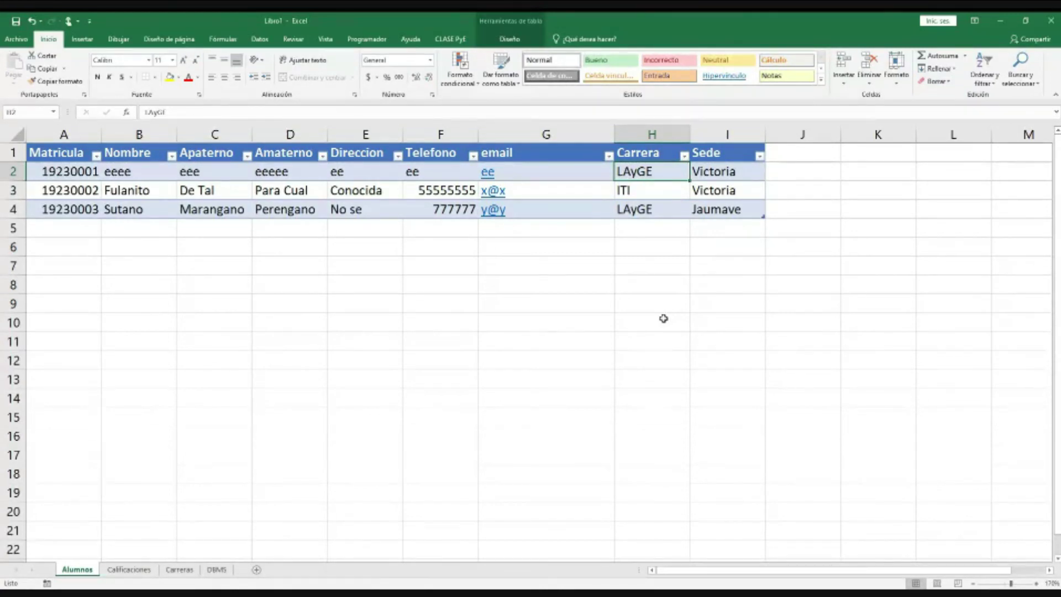
text(LAAyGE)
key(Return)
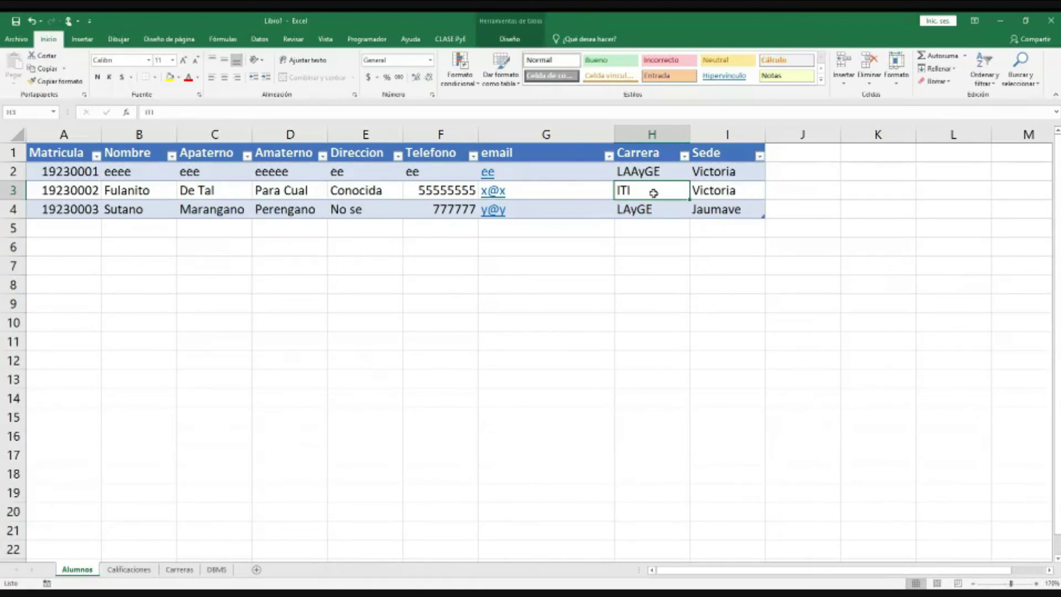
click(649, 172)
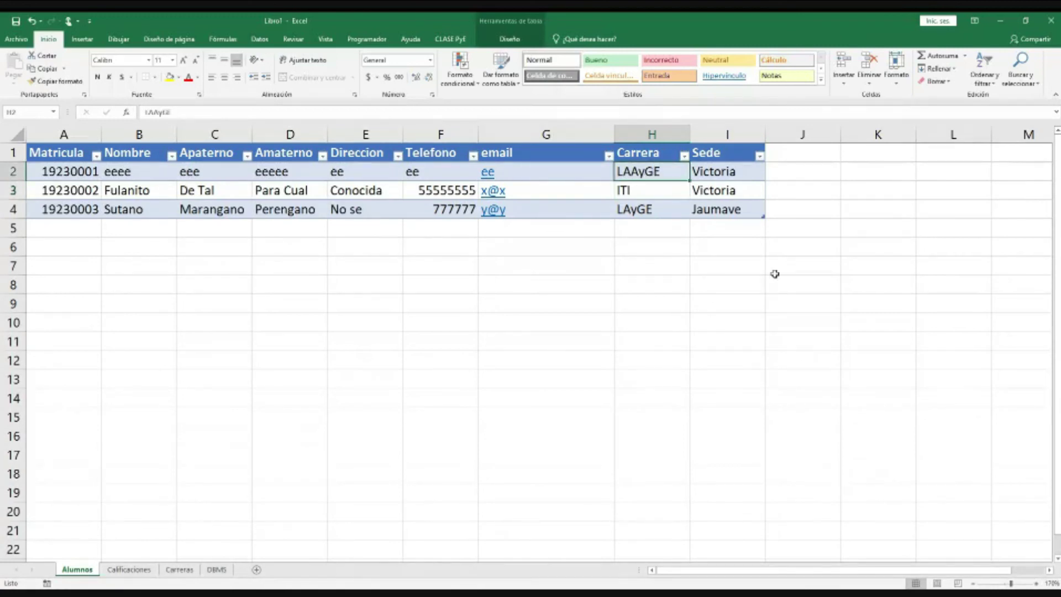
text(LAyGE)
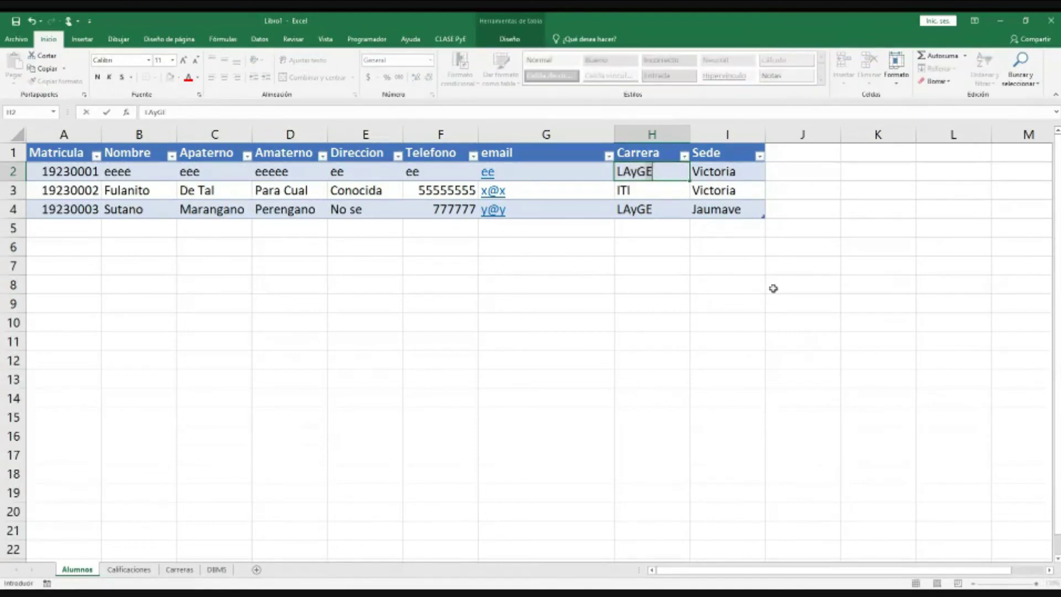
key(Return)
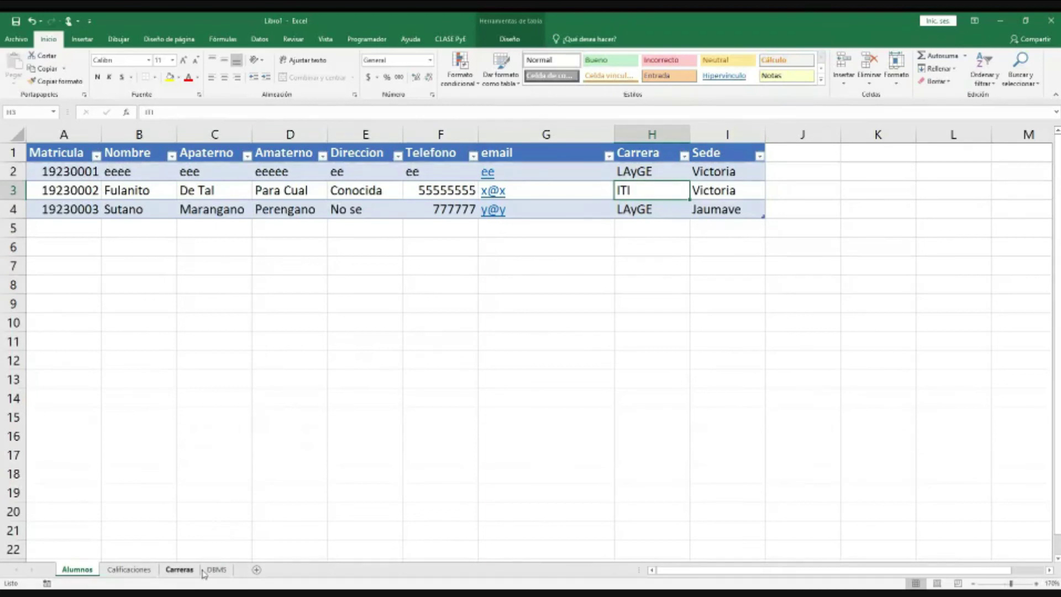
Step: Glance at the Carreras sheet, then return to Alumnos and bring up the Datos ribbon
click(200, 570)
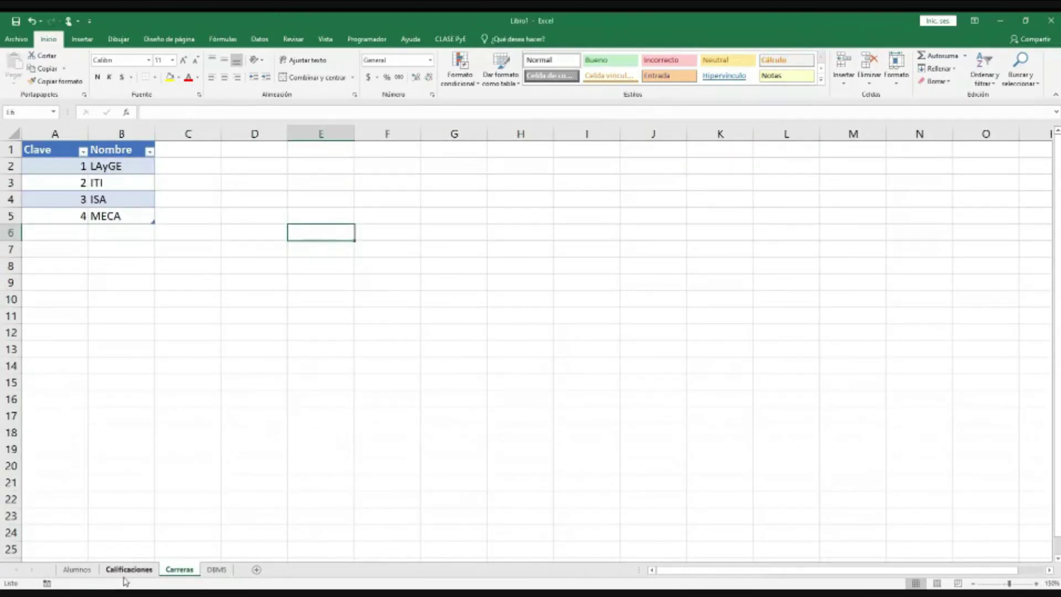
click(86, 574)
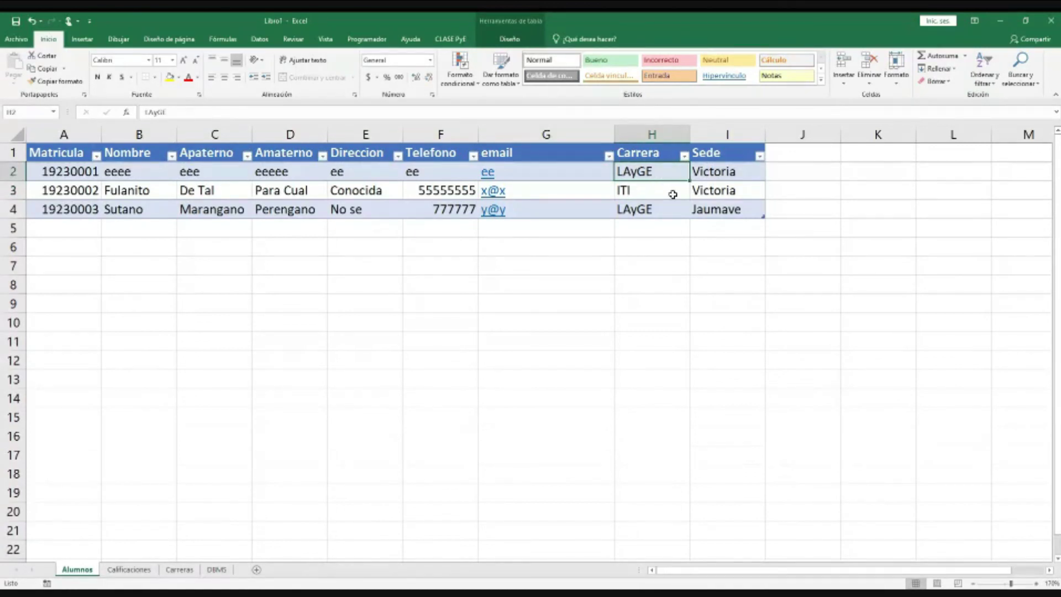
right_click(673, 194)
click(260, 40)
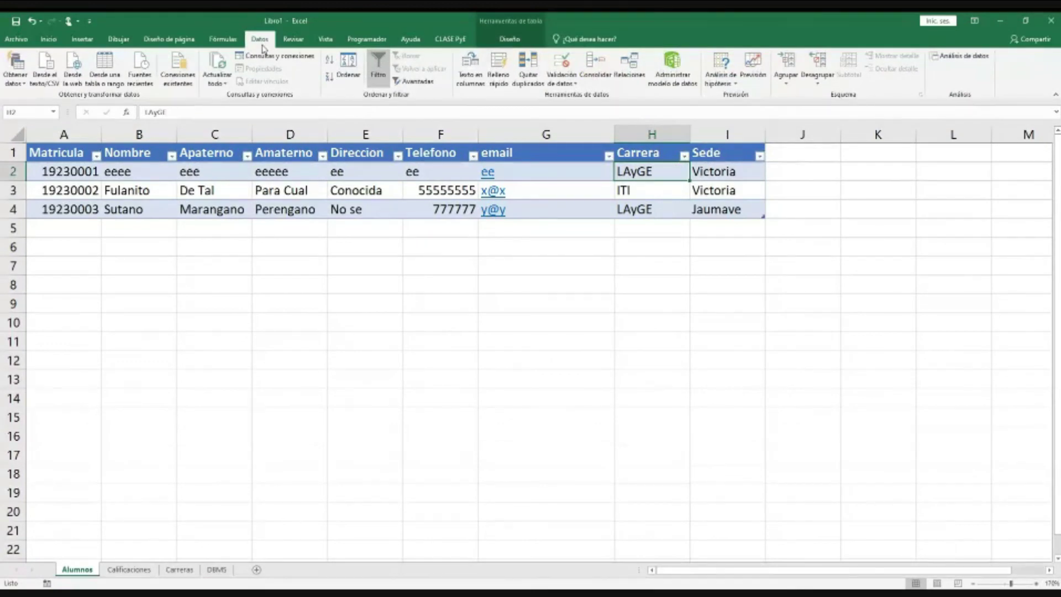
Step: Give H2 a Lista data validation sourced from Carreras!$B$2:$B$5
click(571, 83)
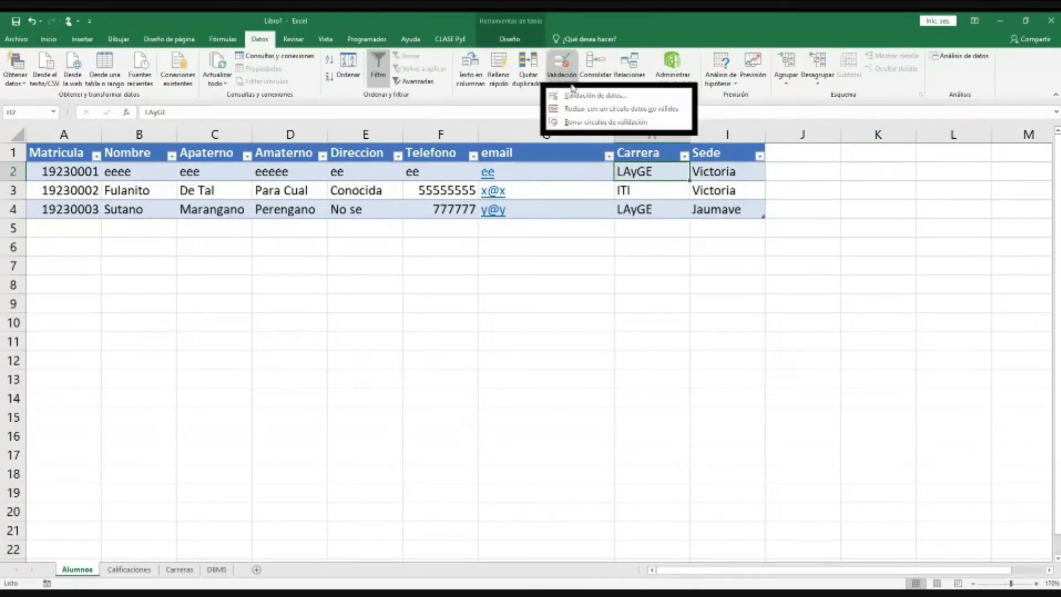
click(594, 95)
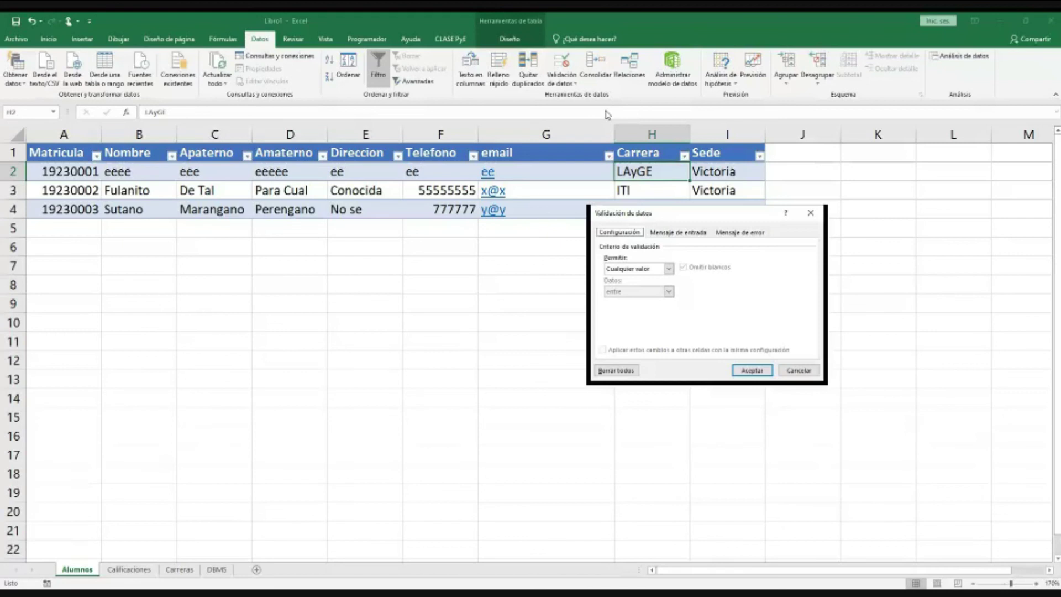
click(669, 269)
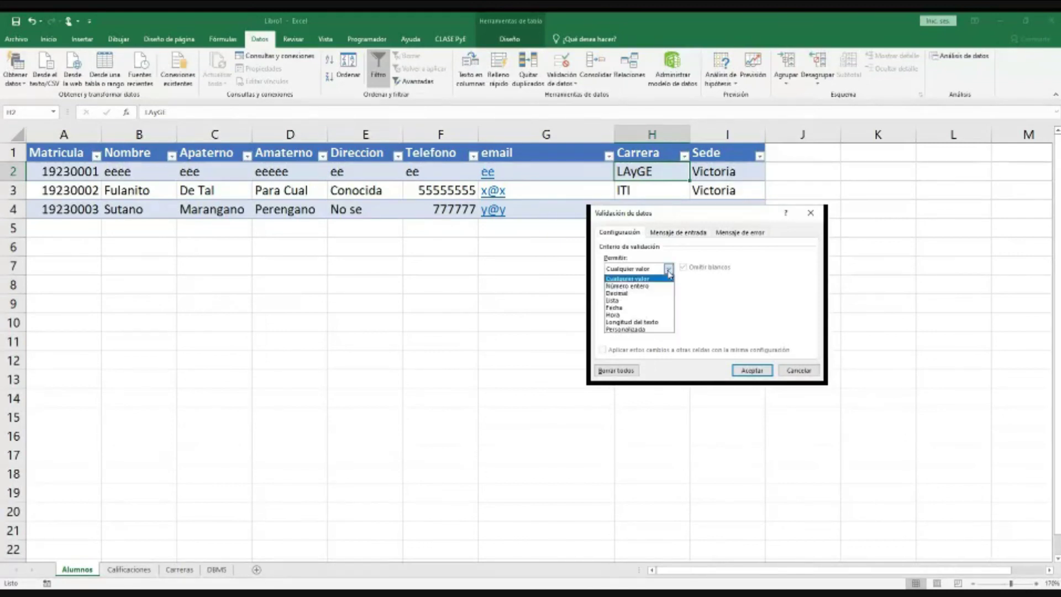
click(658, 301)
click(648, 315)
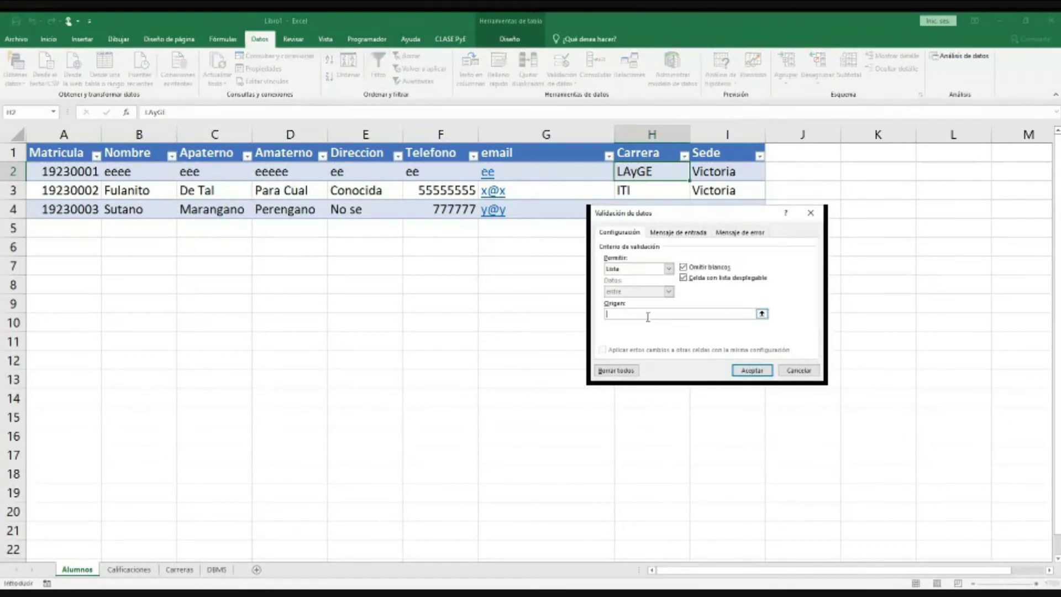
click(179, 569)
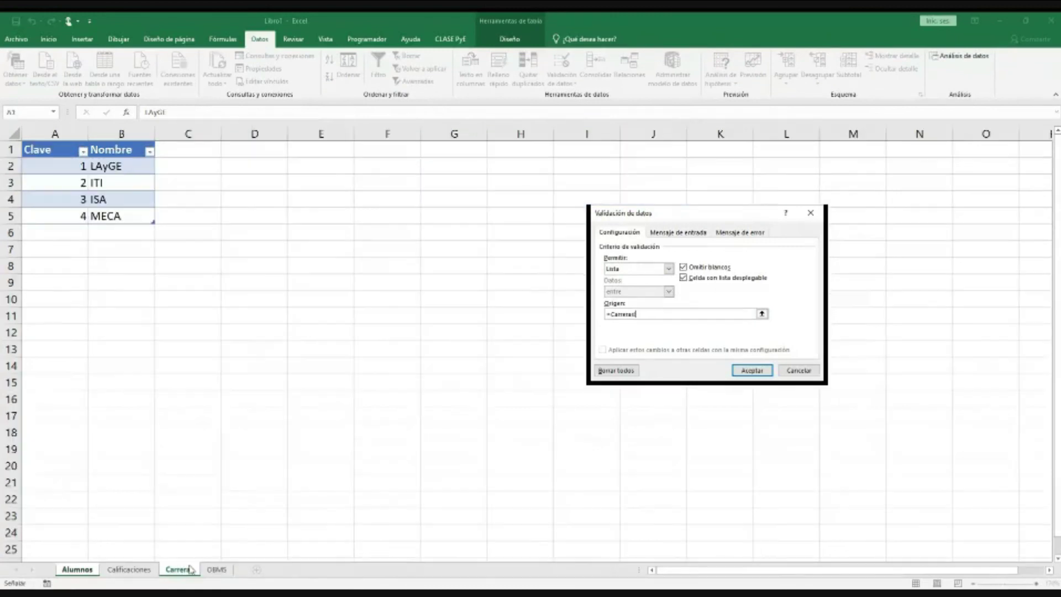
drag(92, 167, 111, 217)
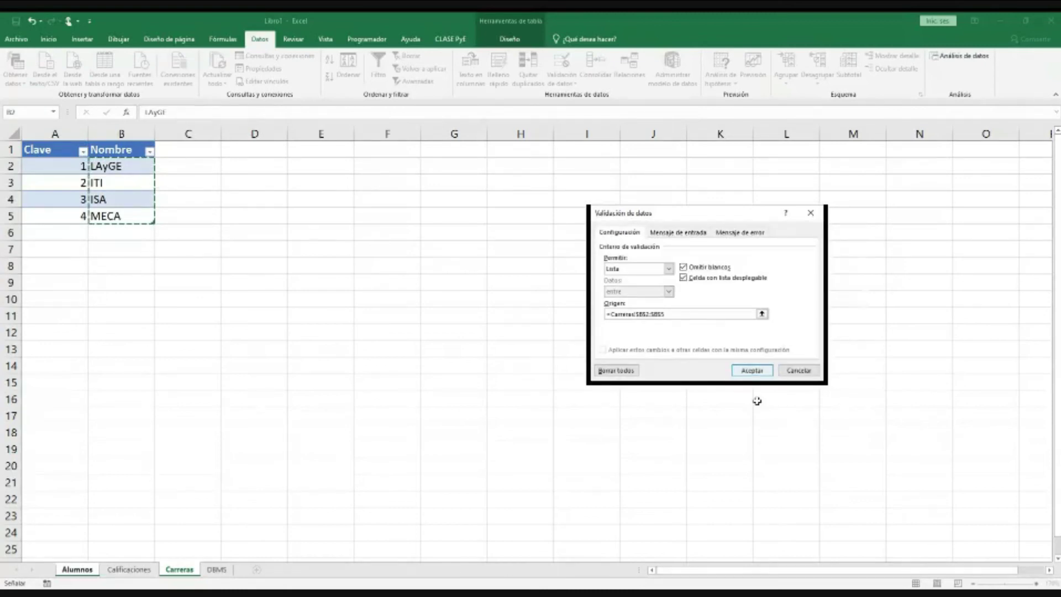
click(752, 370)
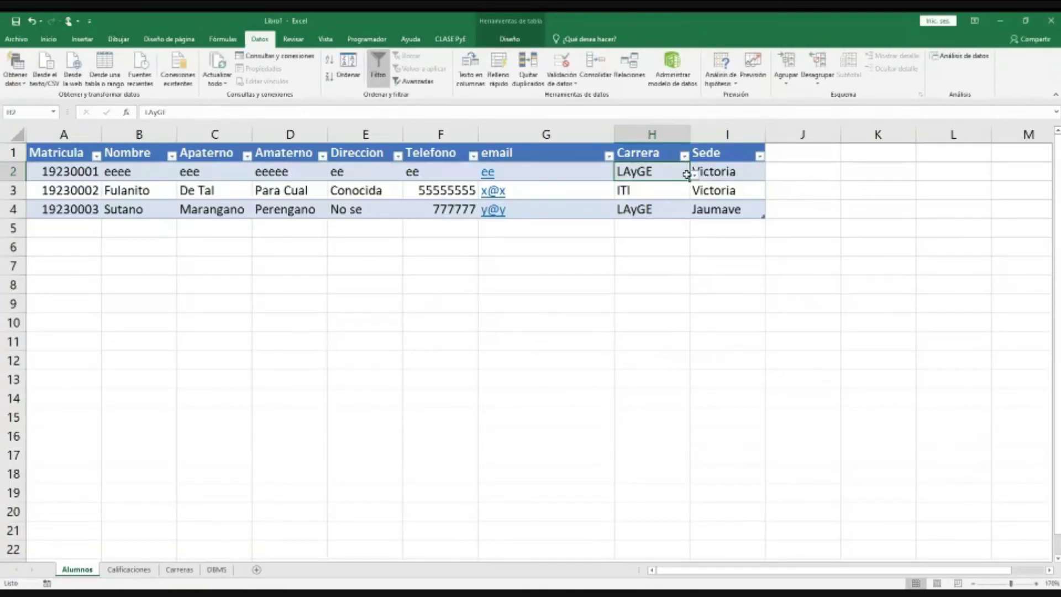
Step: Try H2's drop-down options ISA, MECA and ITI, settling on ISA
click(692, 175)
click(649, 212)
click(694, 175)
key(Down)
key(Down)
key(Return)
click(694, 175)
key(Escape)
key(ctrl+z)
click(694, 176)
click(657, 213)
Step: Reopen and close H2's career list without changing the ISA value
key(alt+Down)
key(Escape)
key(alt+Down)
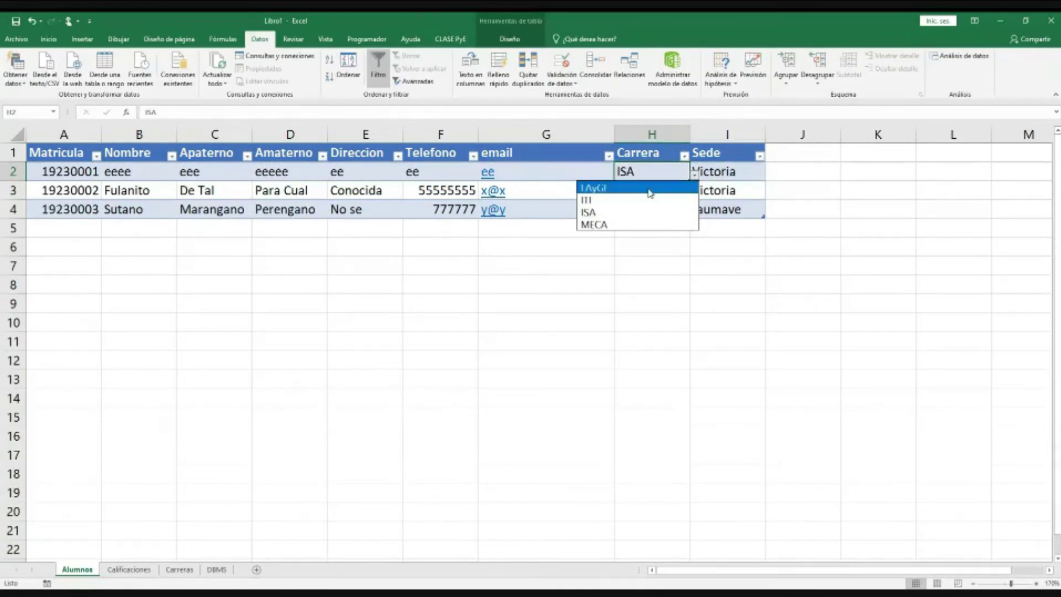
key(Escape)
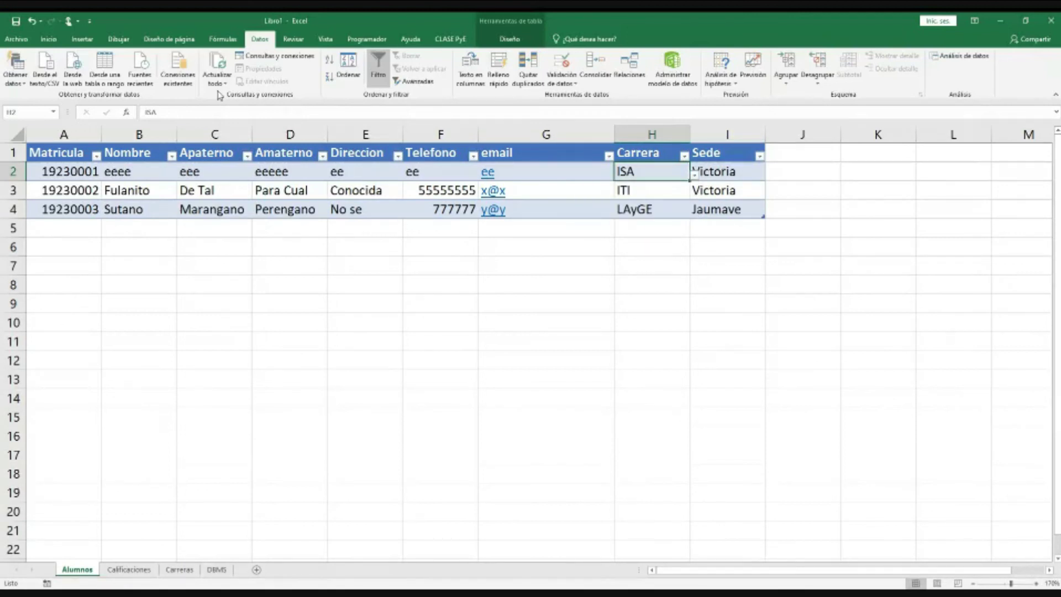
click(458, 40)
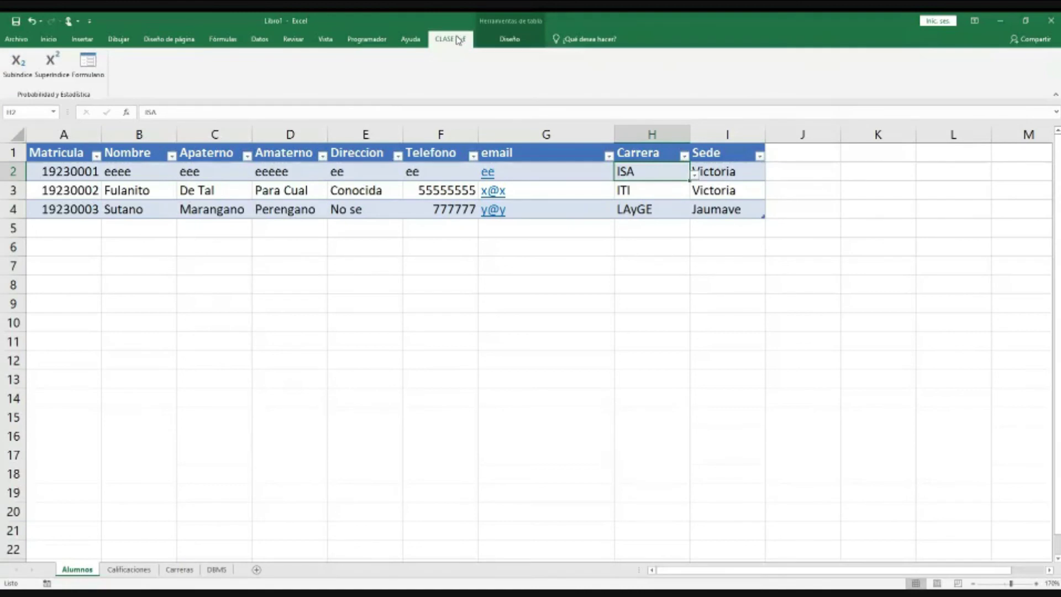
Step: Open the Alumnos data entry form, inspect its Carrera field, and close it
click(87, 65)
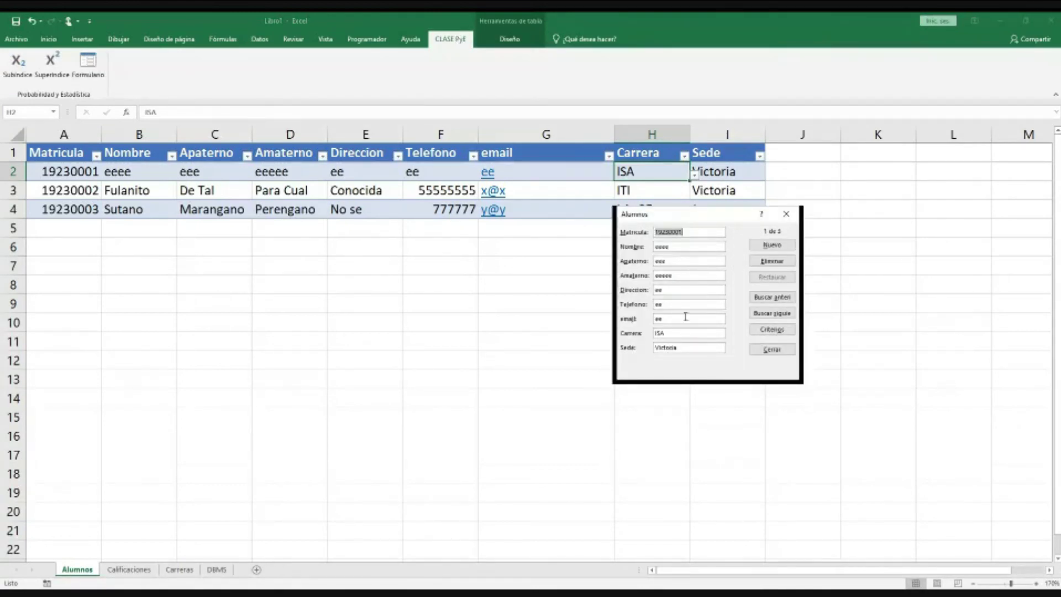
double_click(700, 333)
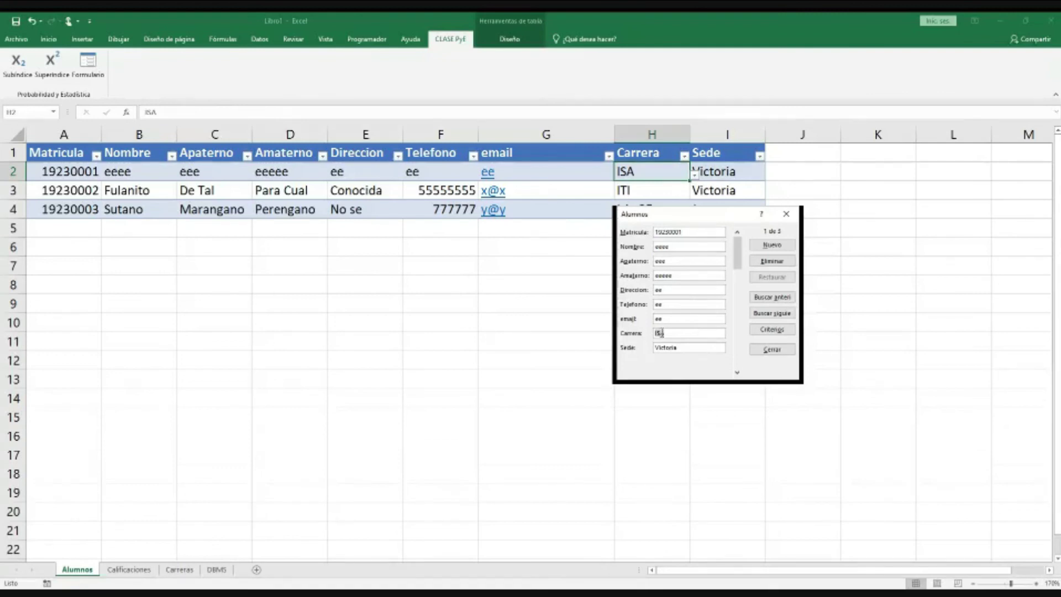
click(690, 334)
right_click(663, 321)
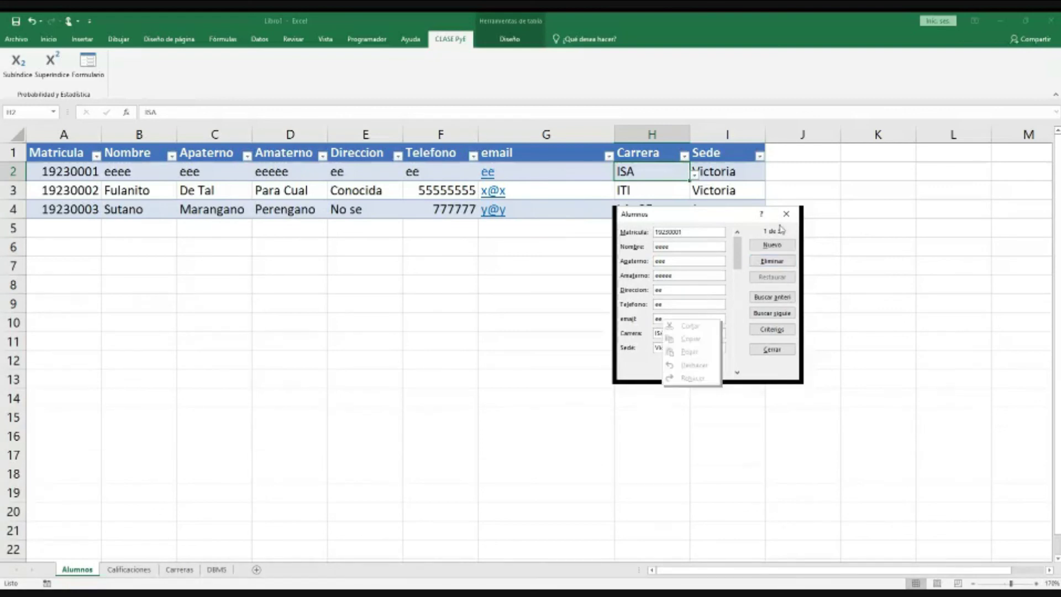
click(741, 259)
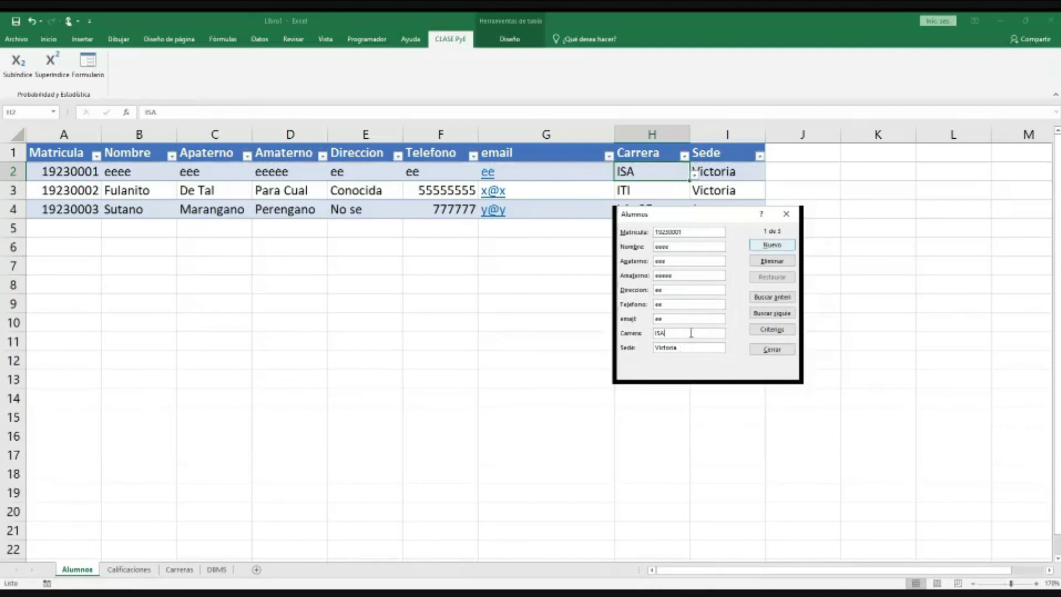
click(786, 213)
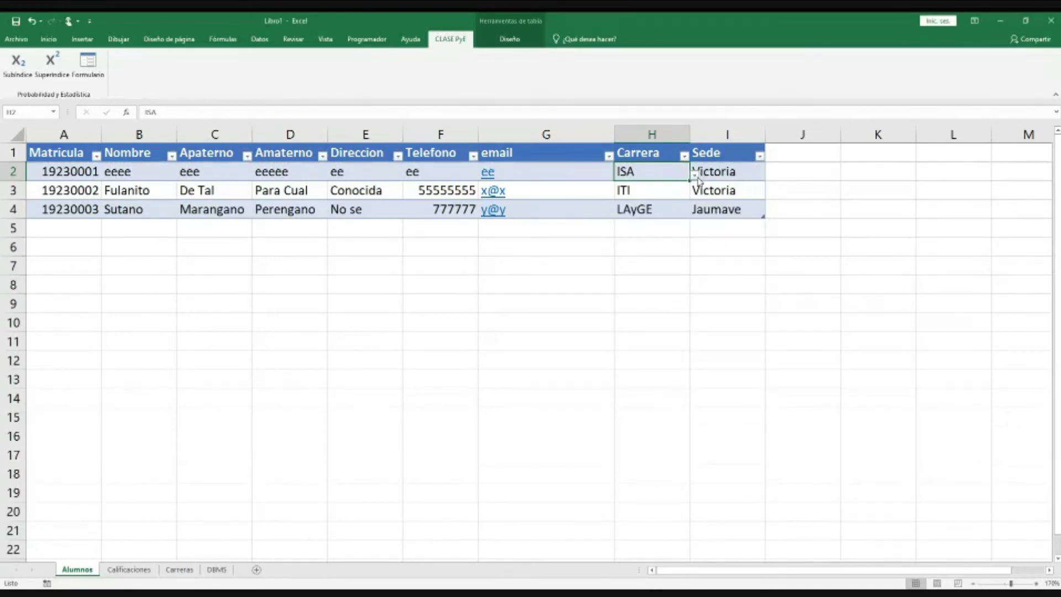
Step: Undo H2's career changes back to LAyGE and switch to the Carreras sheet
click(695, 178)
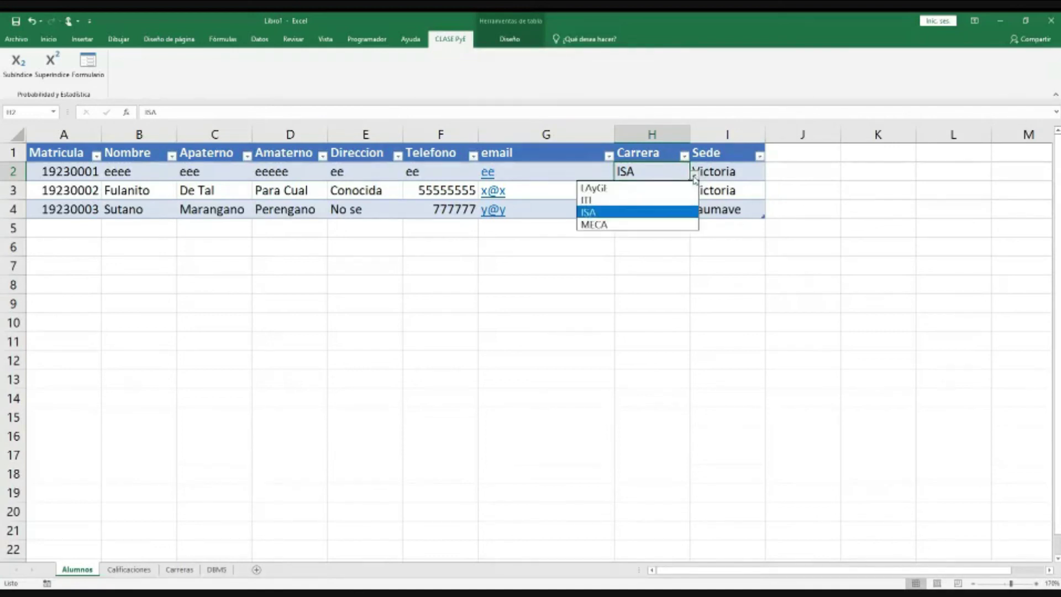
key(Up)
key(Up)
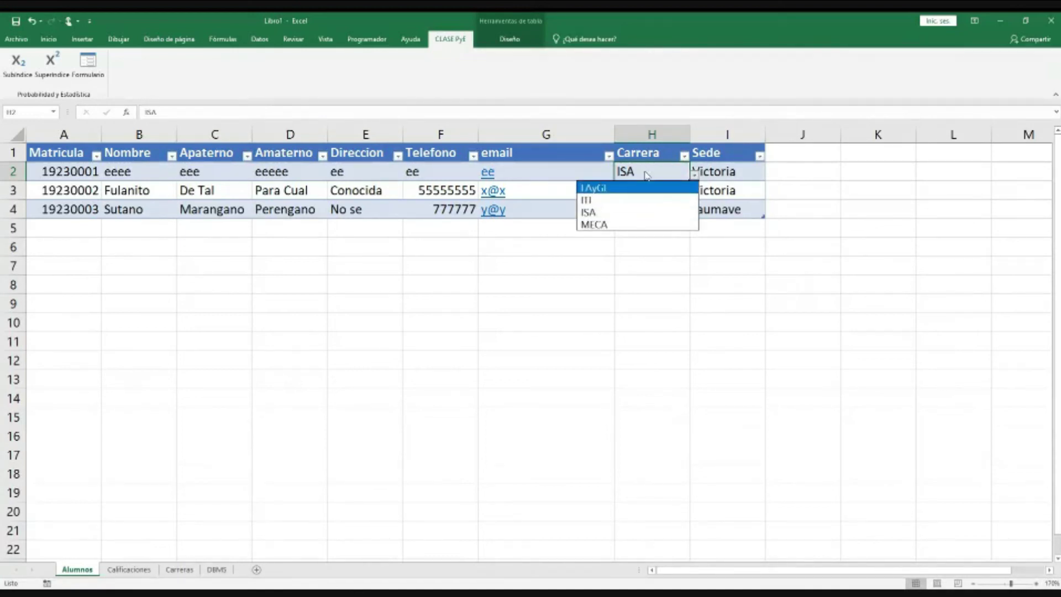
key(Escape)
key(ctrl+z)
key(ctrl+z)
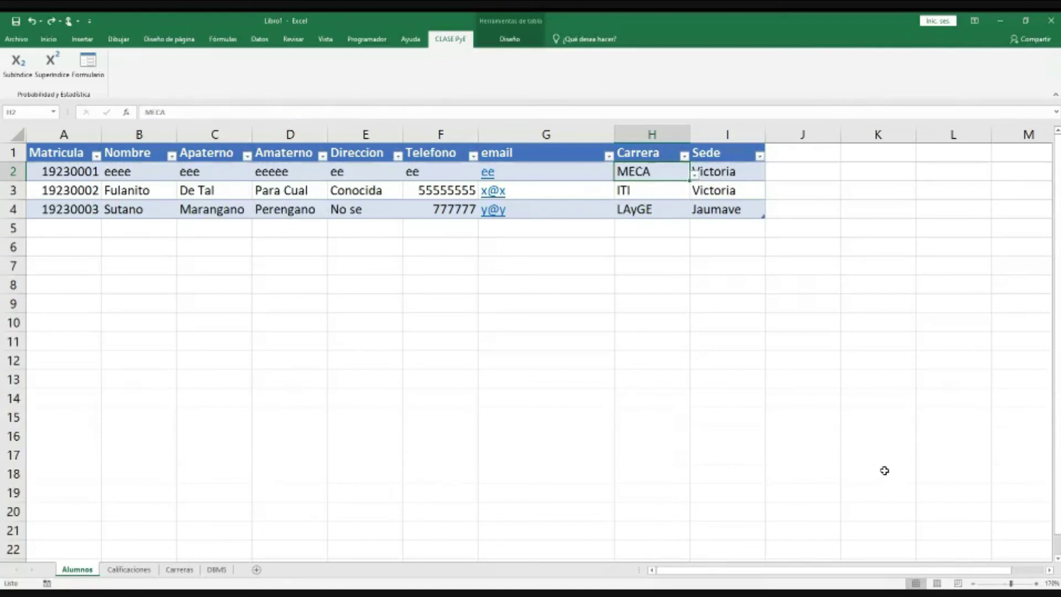
key(ctrl+z)
key(ctrl+z)
click(611, 267)
click(635, 178)
click(184, 568)
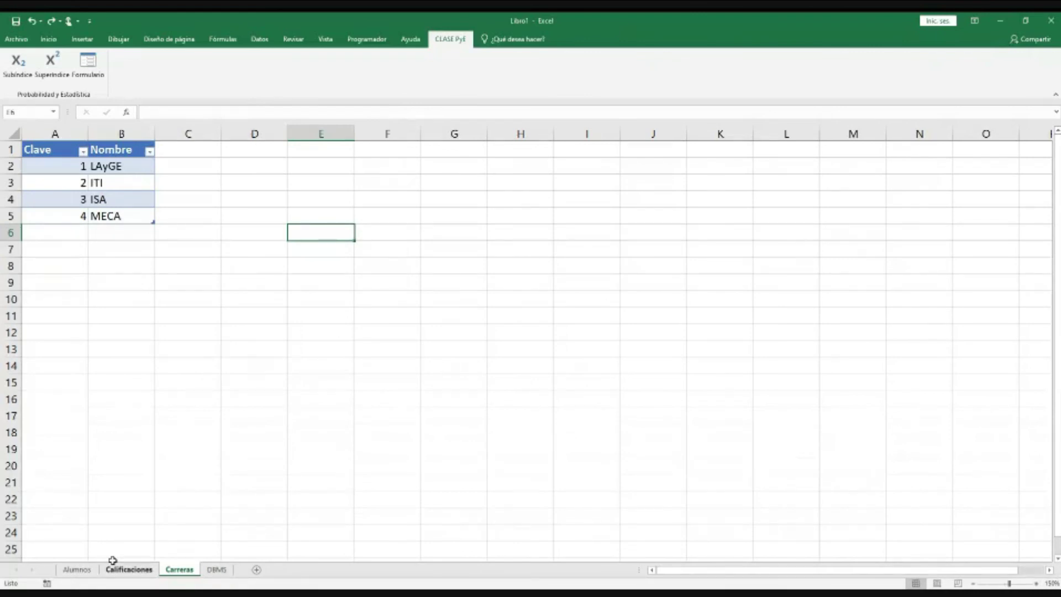
Step: Enter career keys 1, 2 and 1 in H2:H4, checking the Carreras keys midway
click(91, 570)
text(1)
key(Return)
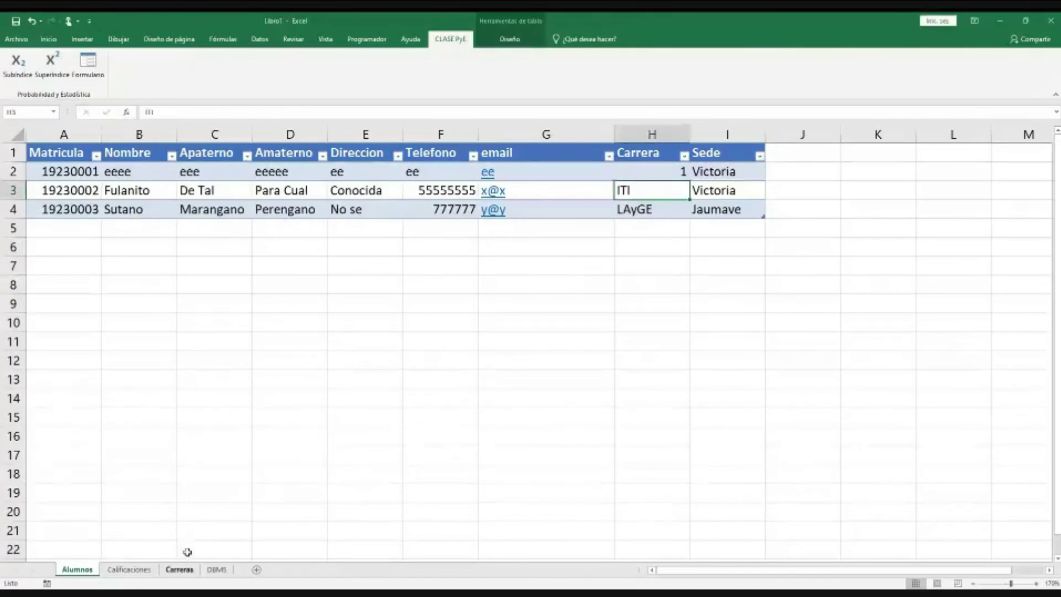
click(180, 569)
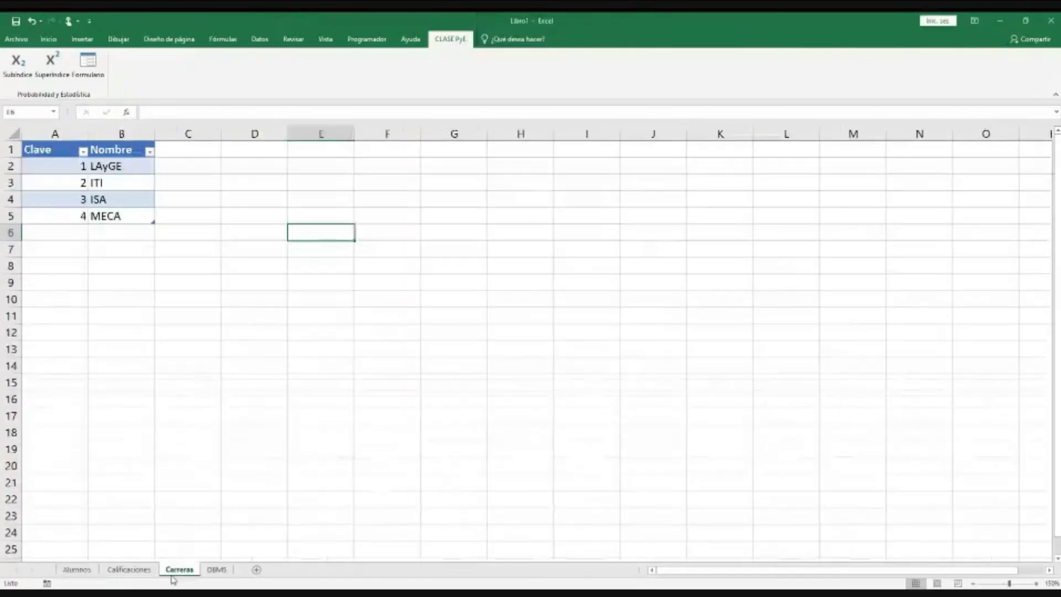
click(90, 575)
text(2)
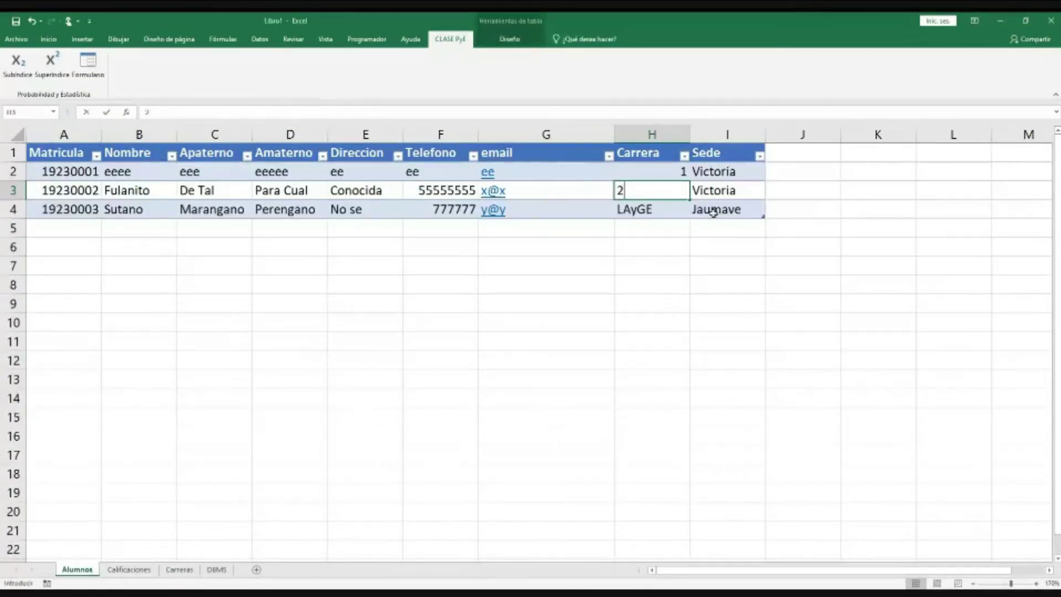
key(Return)
text(1)
key(Return)
Step: Move the cursor up through H3 and H4, then down to H8 below the table
key(Up)
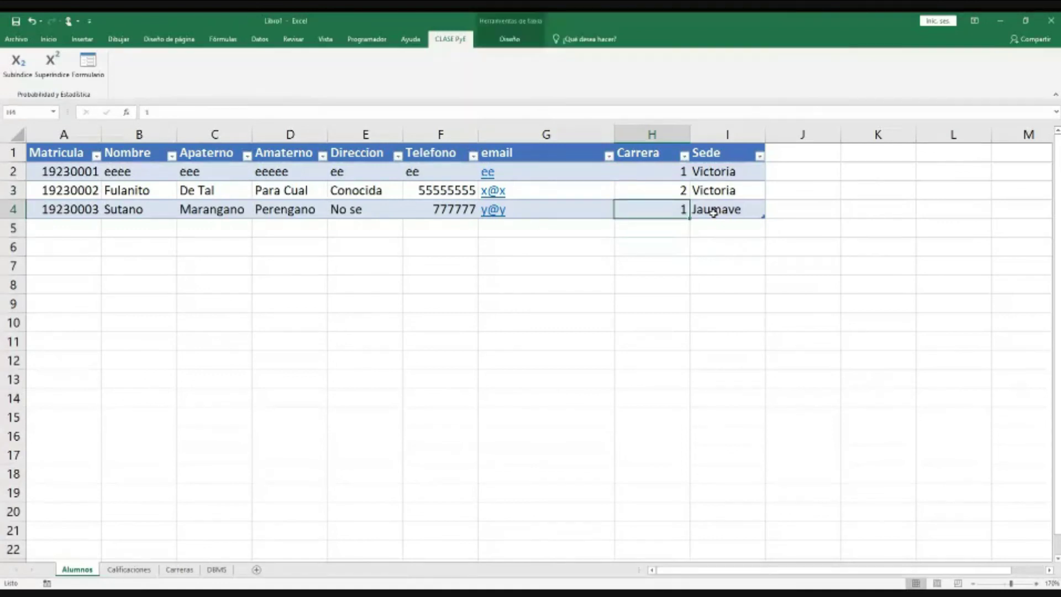
key(Up)
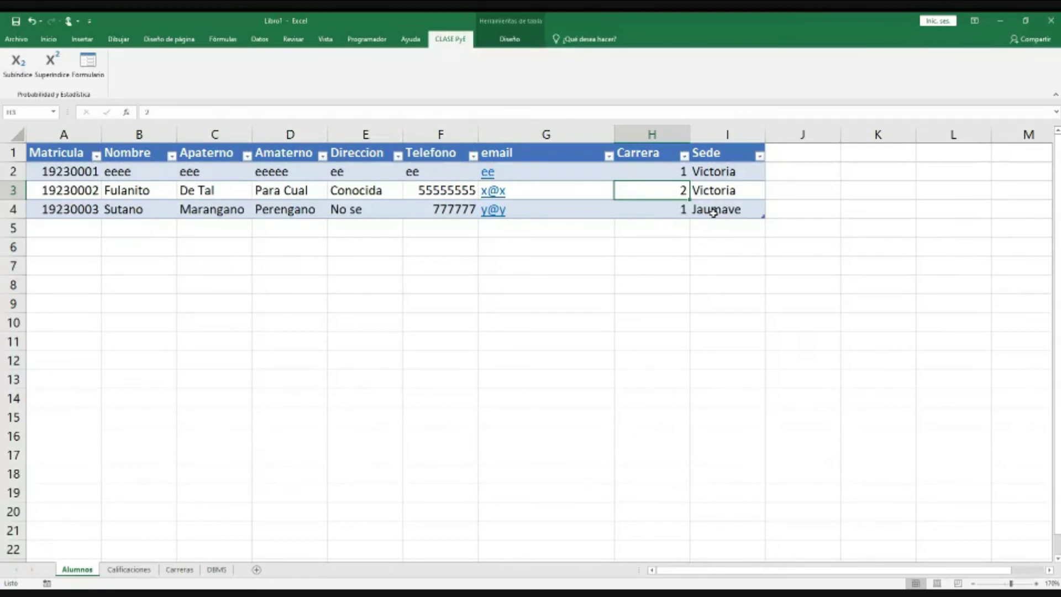
key(Down)
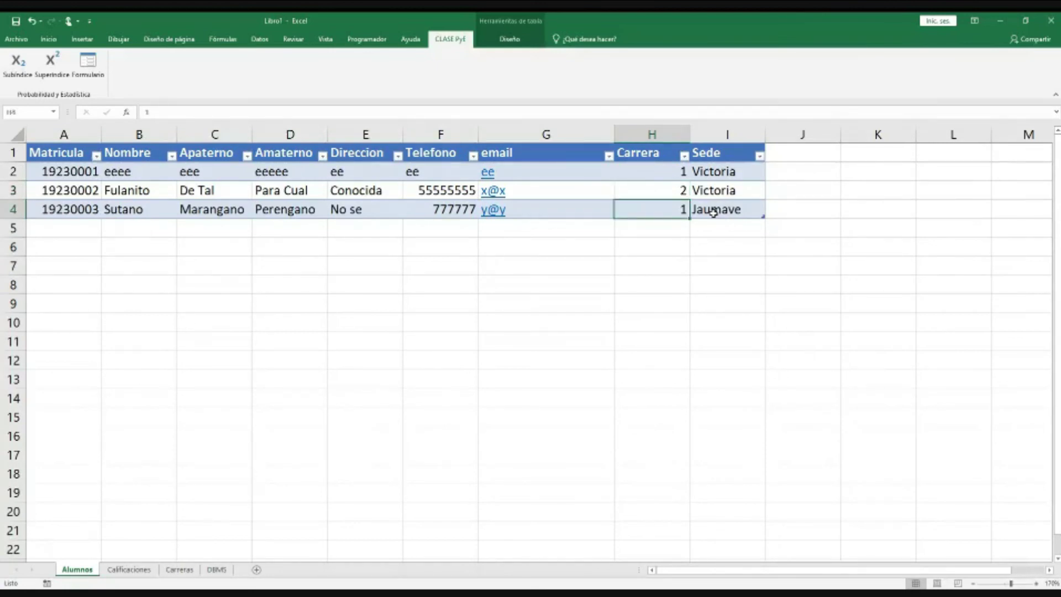
key(Down)
key(Down)
key(Down)
key(Down)
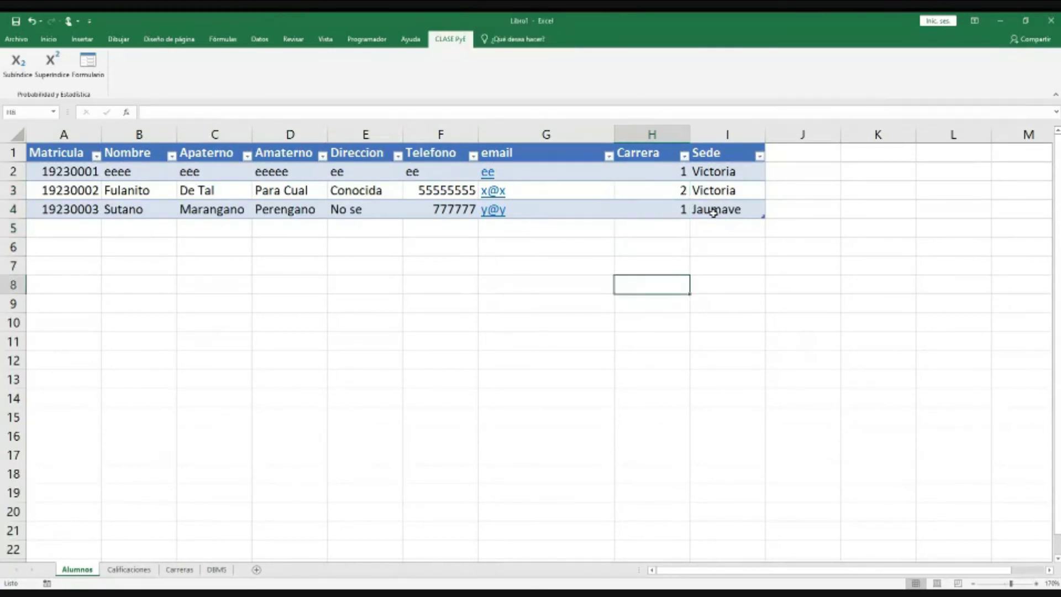
click(368, 40)
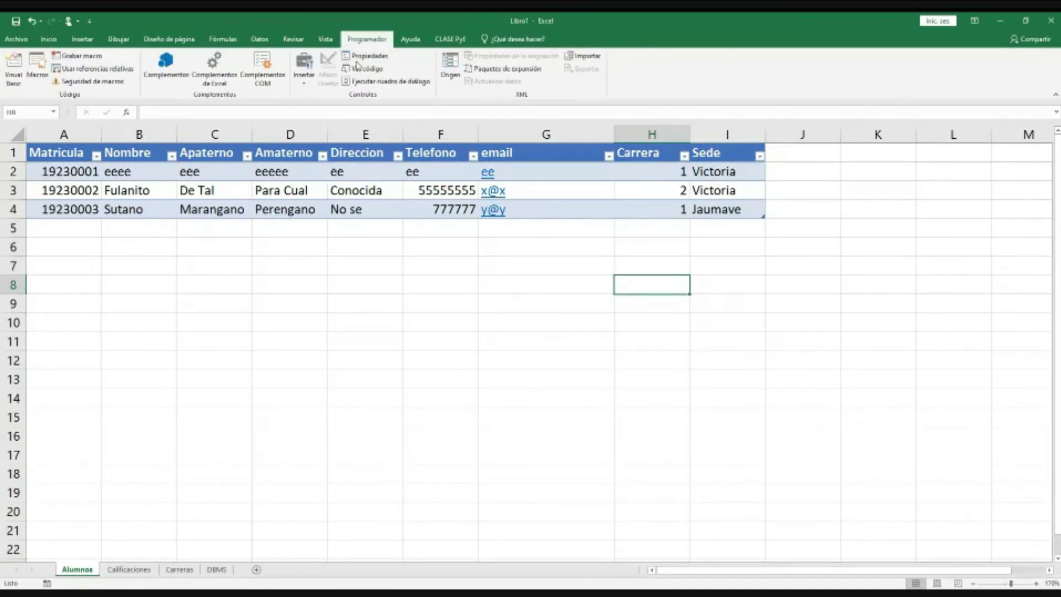
Step: Draw a form-control combo box below the table around row 10
click(304, 69)
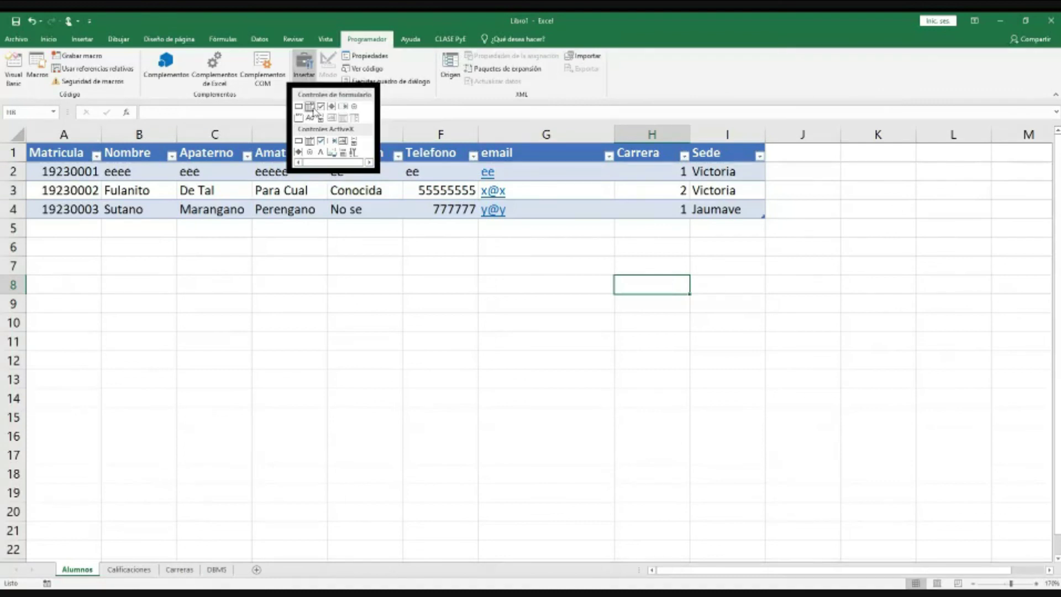
click(310, 106)
drag(483, 313, 774, 367)
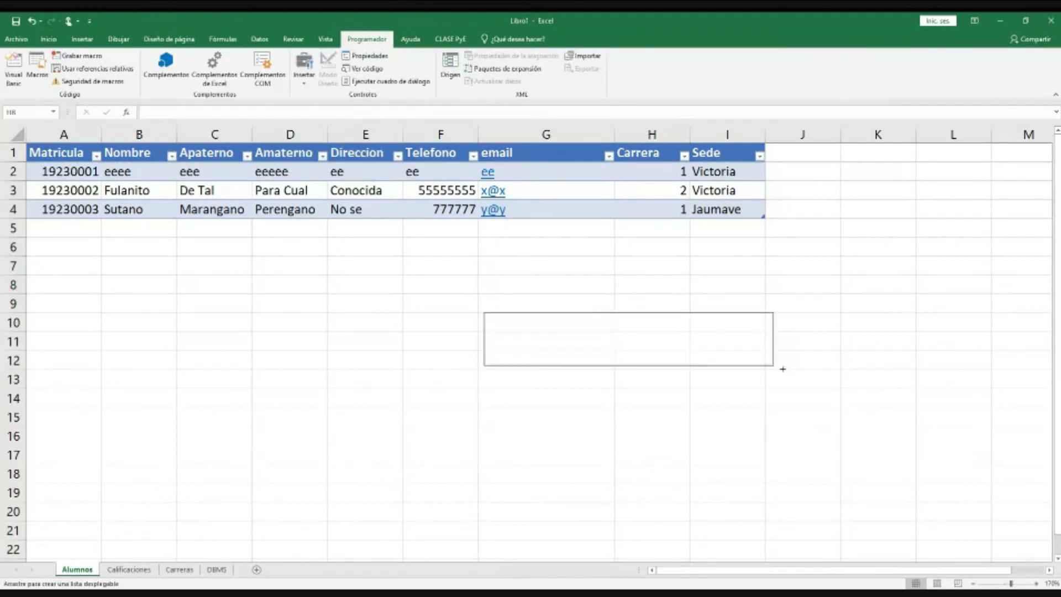
Step: Set the combo box input range to Carreras!$B$2:$B$5 and cell link to $J$10
right_click(621, 328)
click(679, 430)
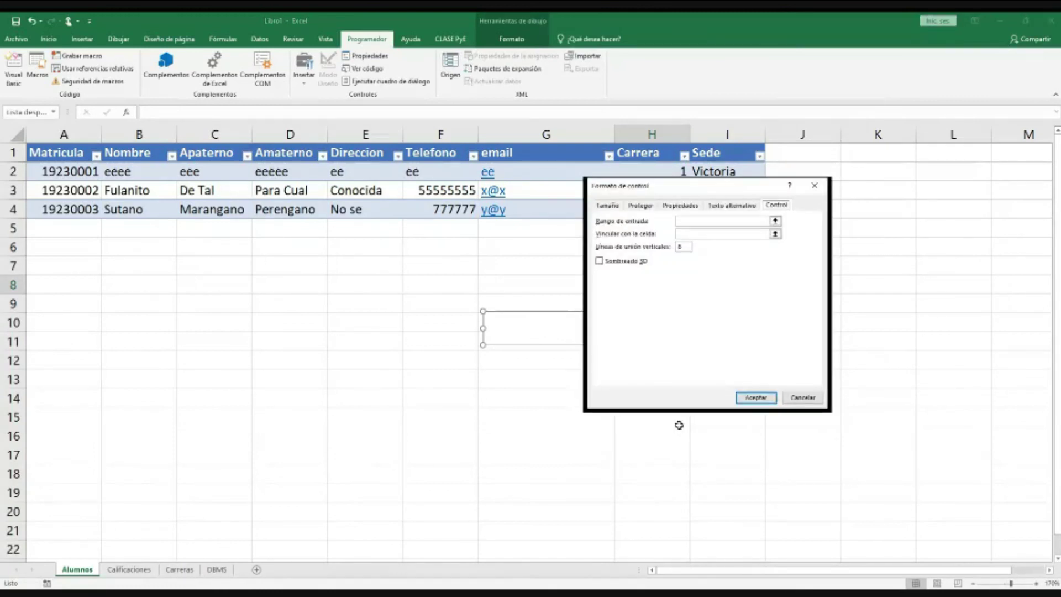
click(699, 222)
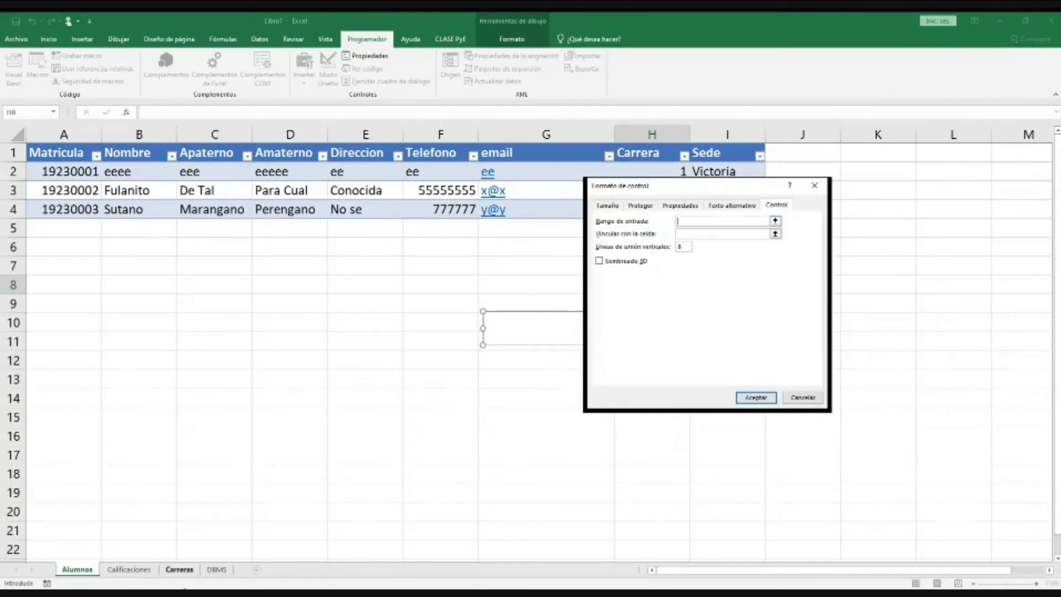
click(184, 570)
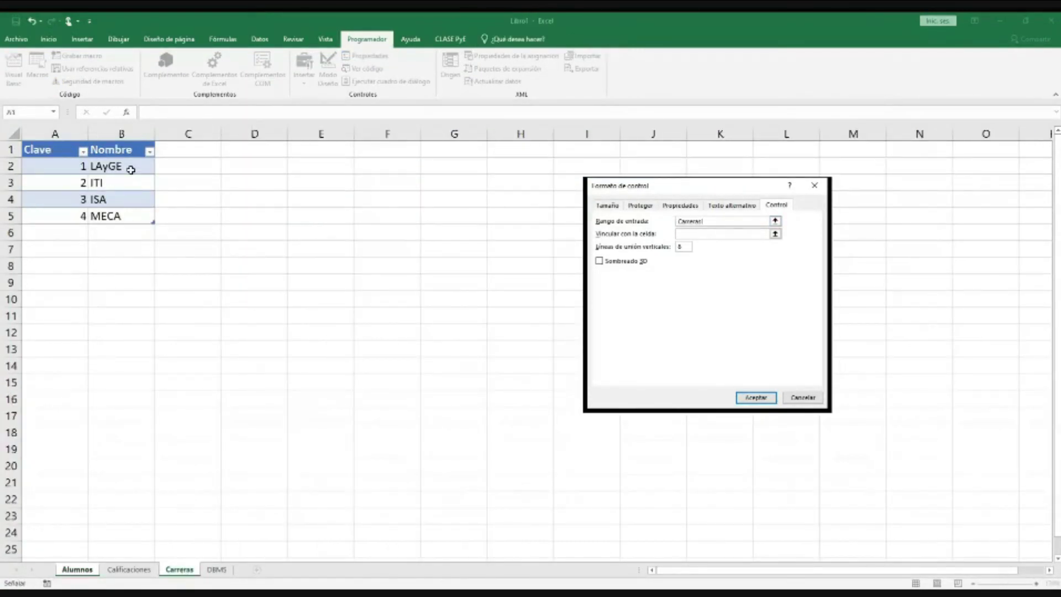
drag(130, 170, 133, 215)
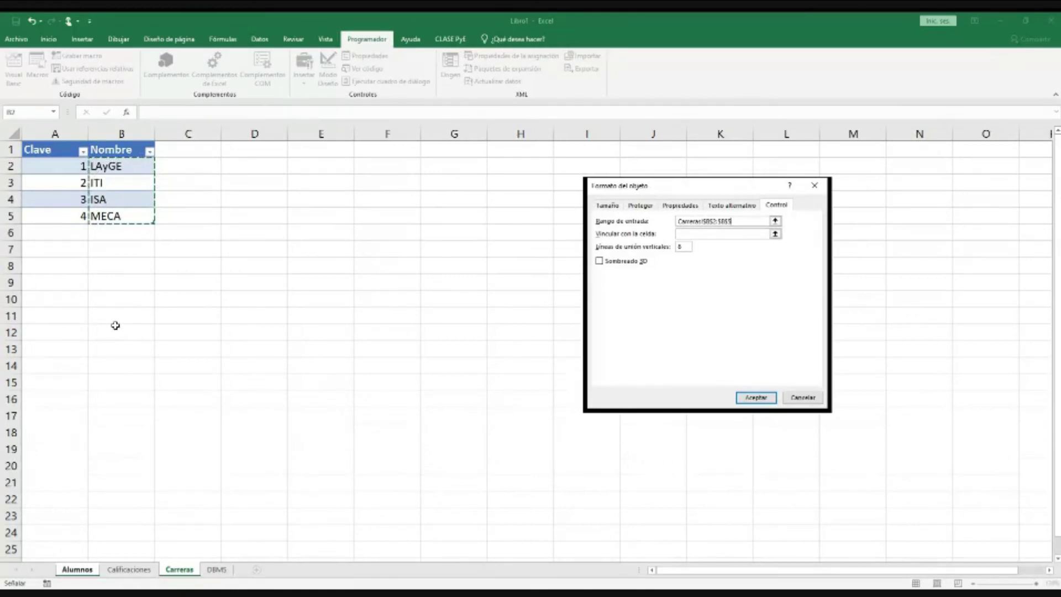
click(698, 236)
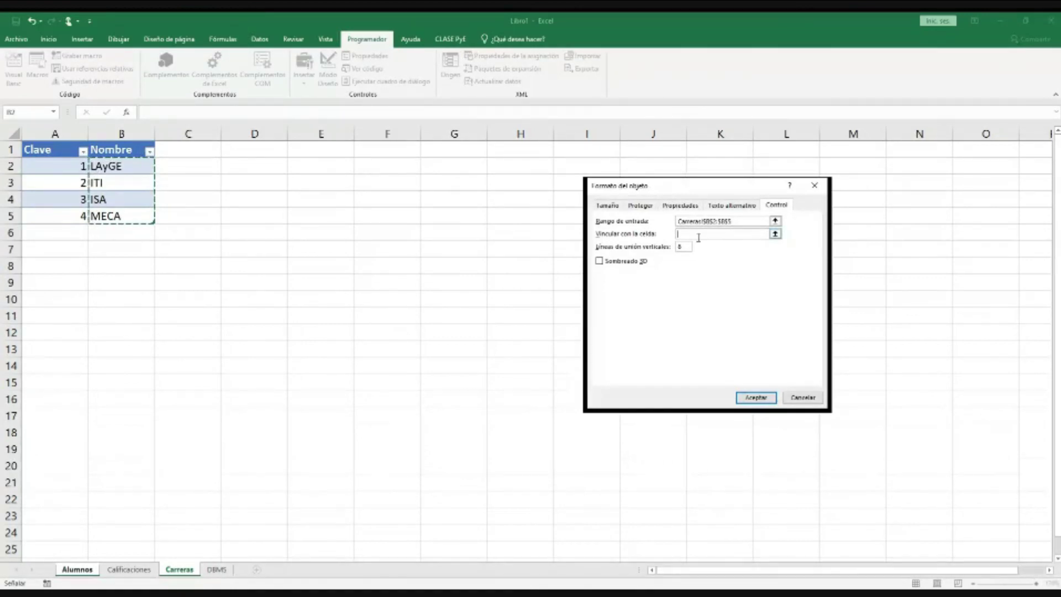
drag(711, 197, 302, 276)
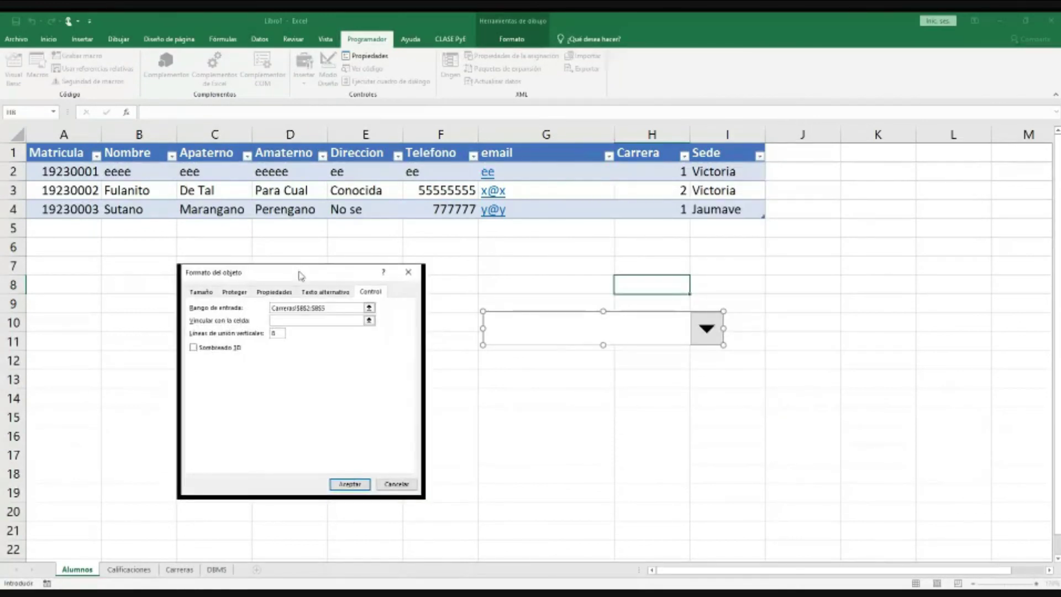
click(771, 314)
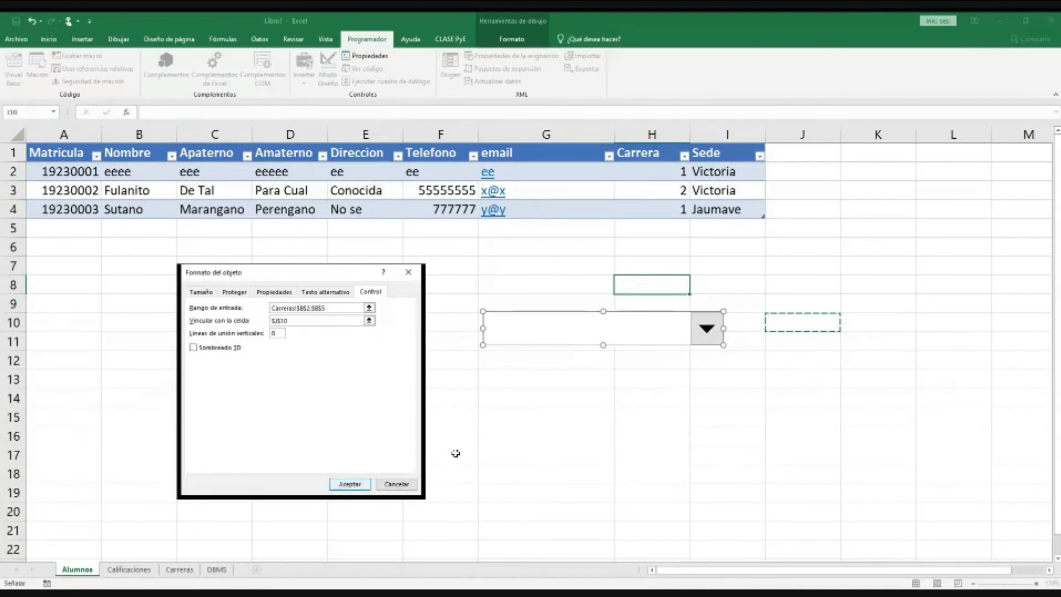
click(350, 484)
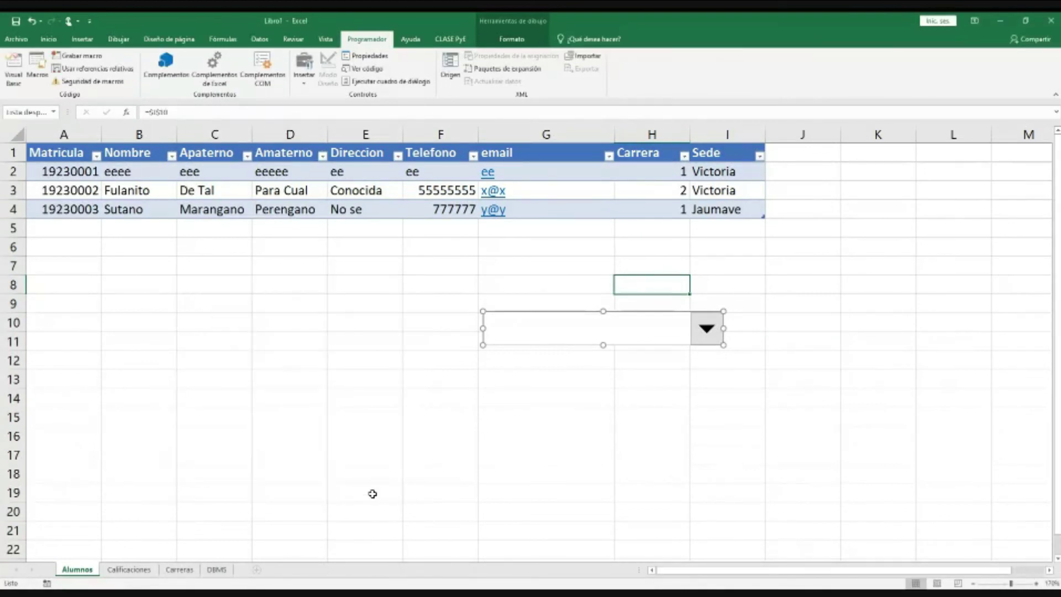
click(652, 418)
Step: Try the career combo box with ITI and check the index it writes to J10
click(645, 341)
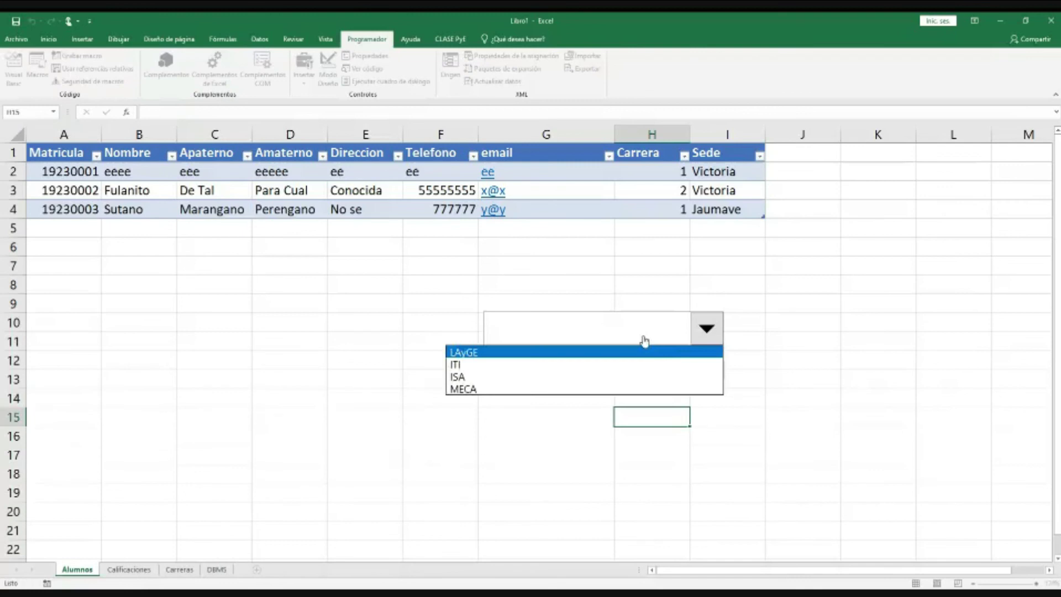
click(521, 365)
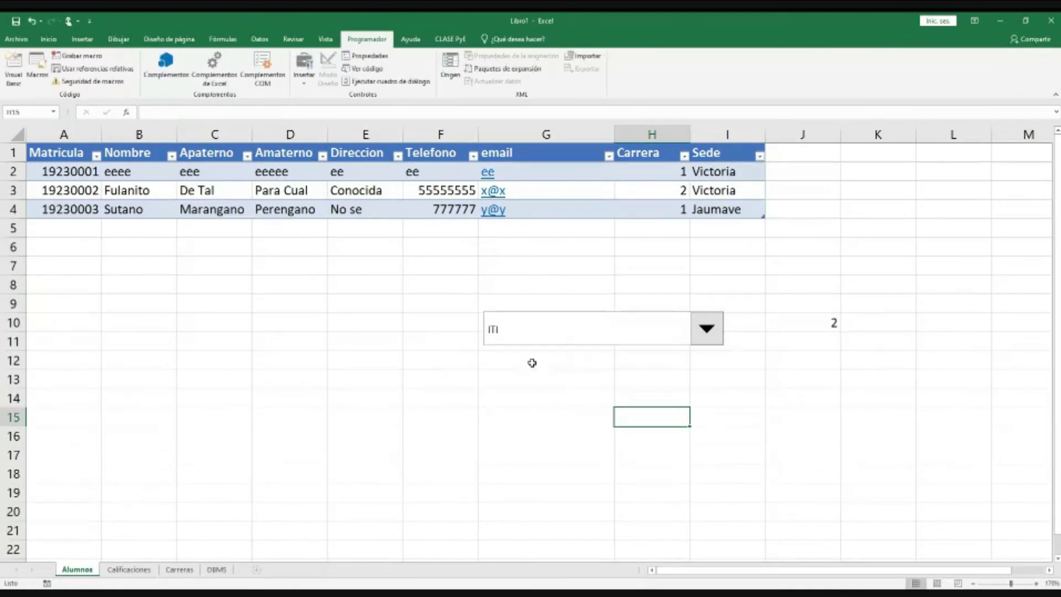
click(829, 323)
click(707, 328)
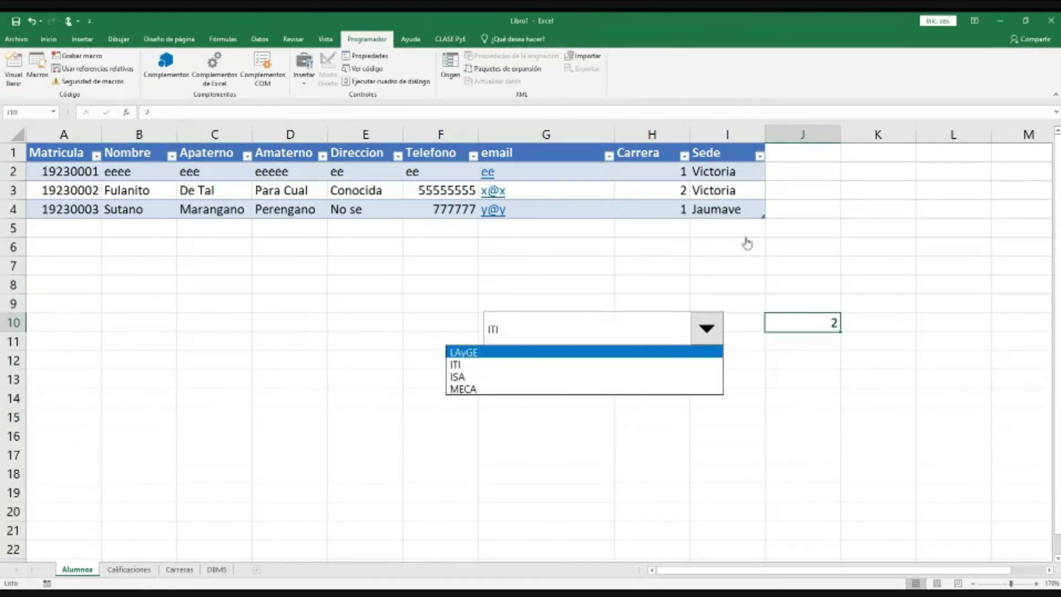
click(680, 190)
click(678, 189)
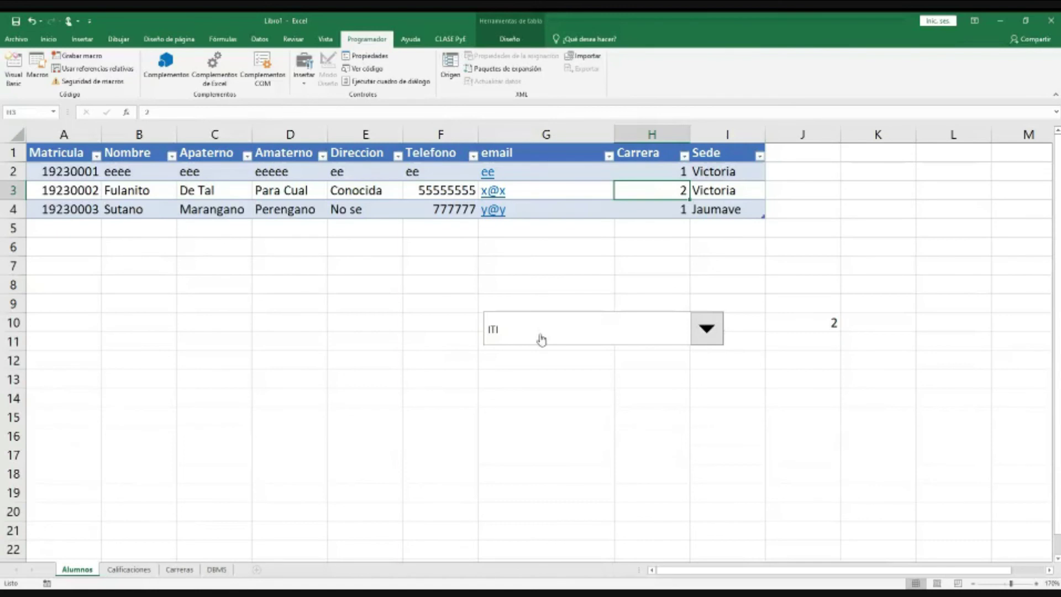
Step: Choose LAyGE in the combo box, review the Victoria Sede entries, and confirm J10 reads 1
click(591, 337)
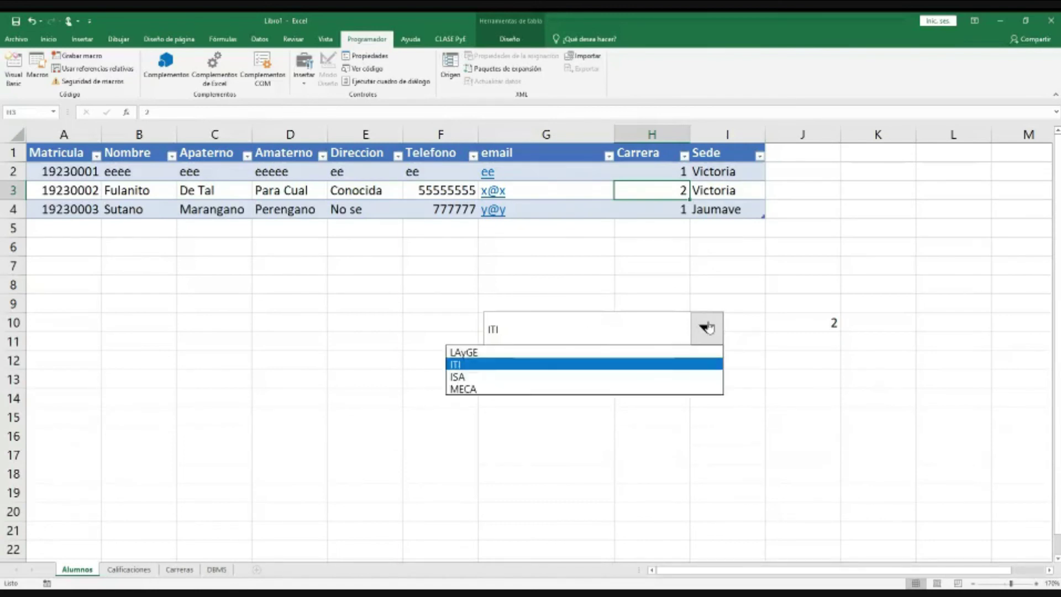
click(512, 352)
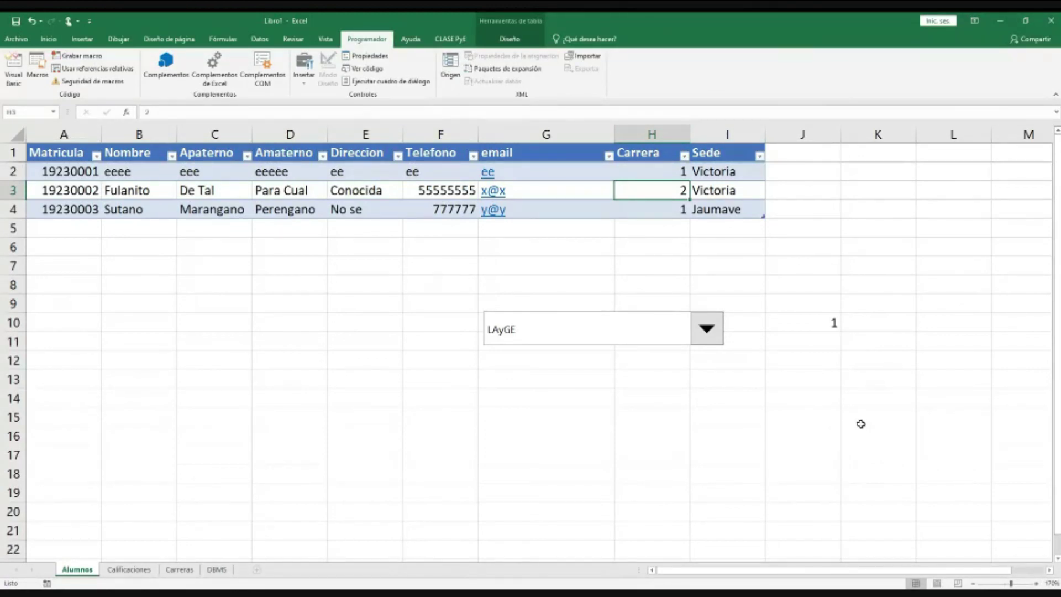
drag(730, 172, 729, 210)
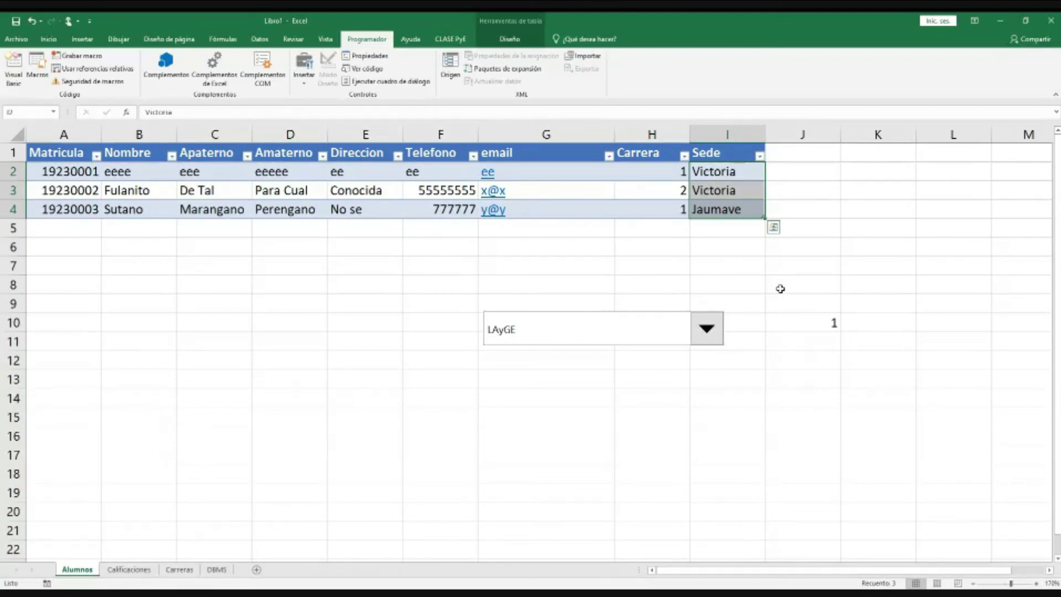
click(805, 320)
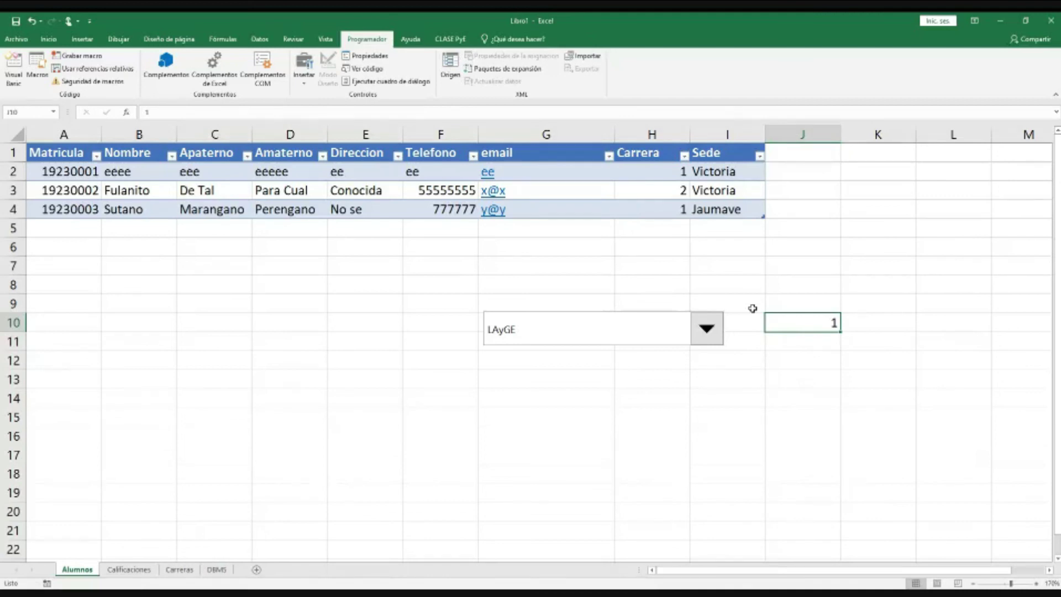
click(721, 357)
click(711, 331)
click(568, 415)
click(707, 328)
click(815, 367)
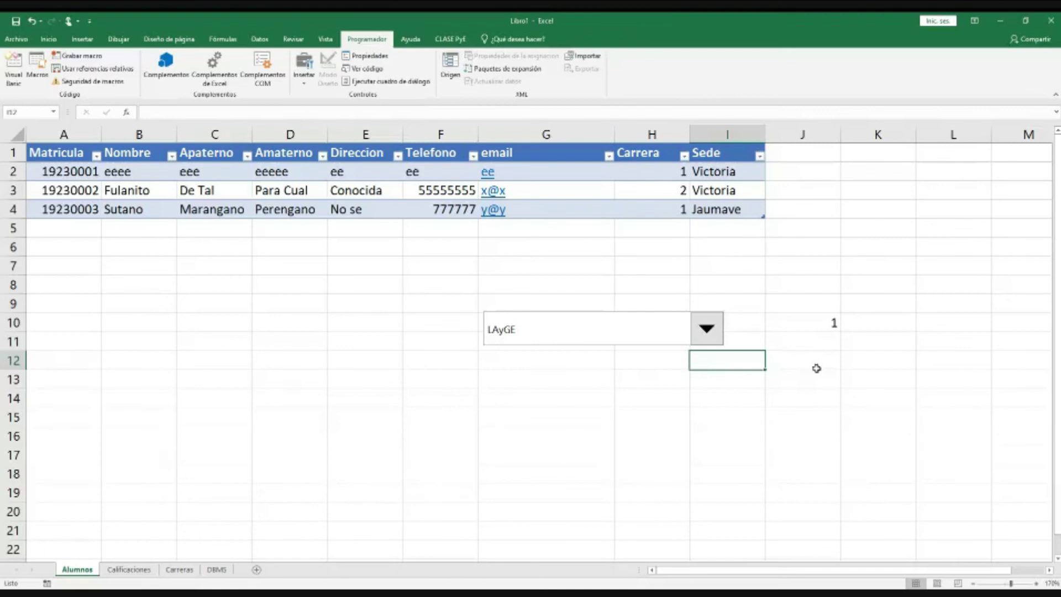
click(822, 321)
click(179, 569)
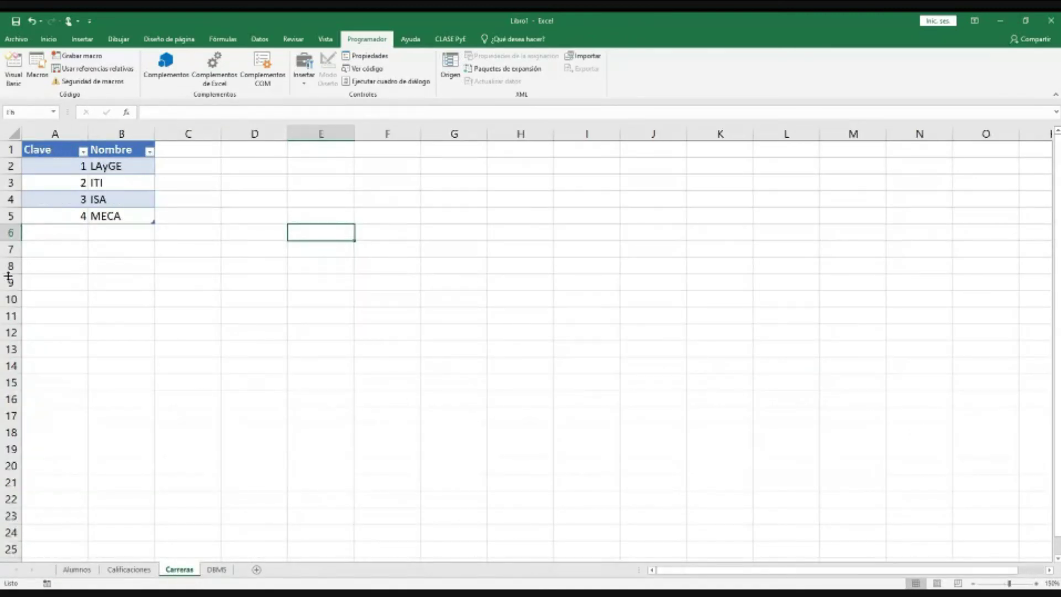
click(119, 166)
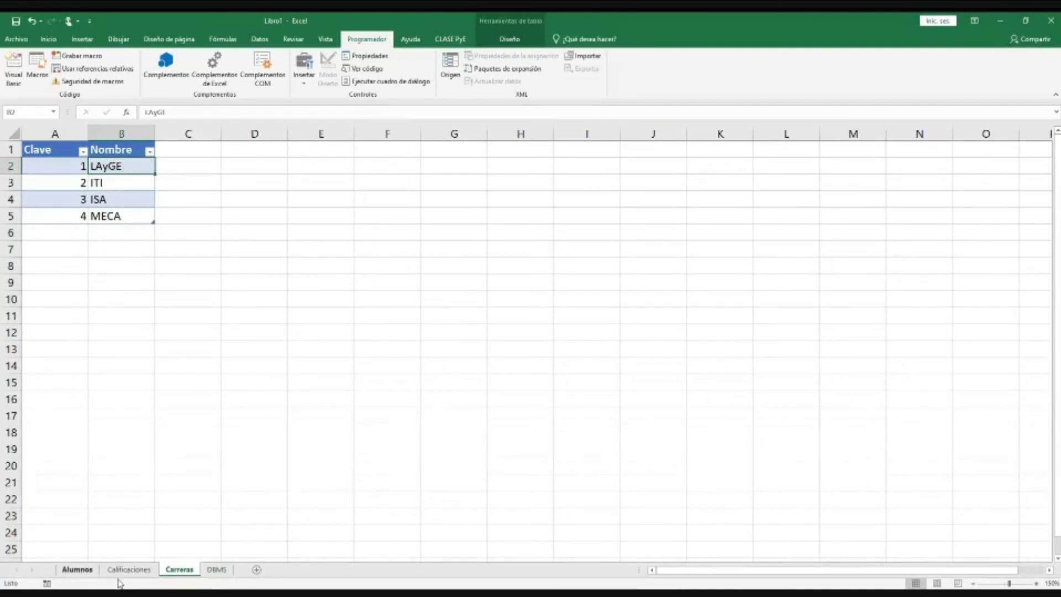
click(77, 570)
click(61, 190)
click(63, 209)
click(129, 569)
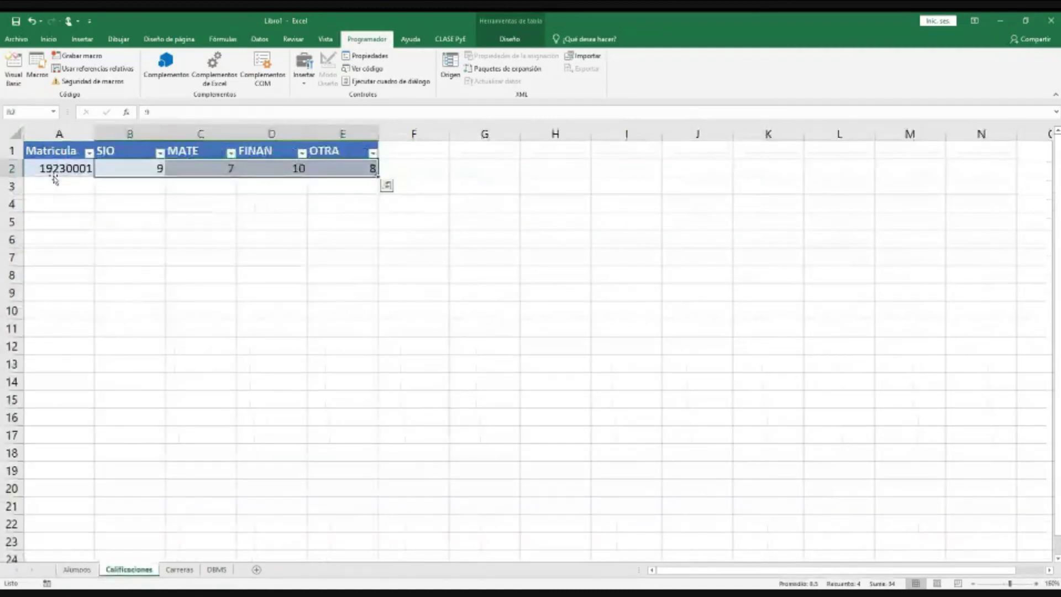
click(76, 569)
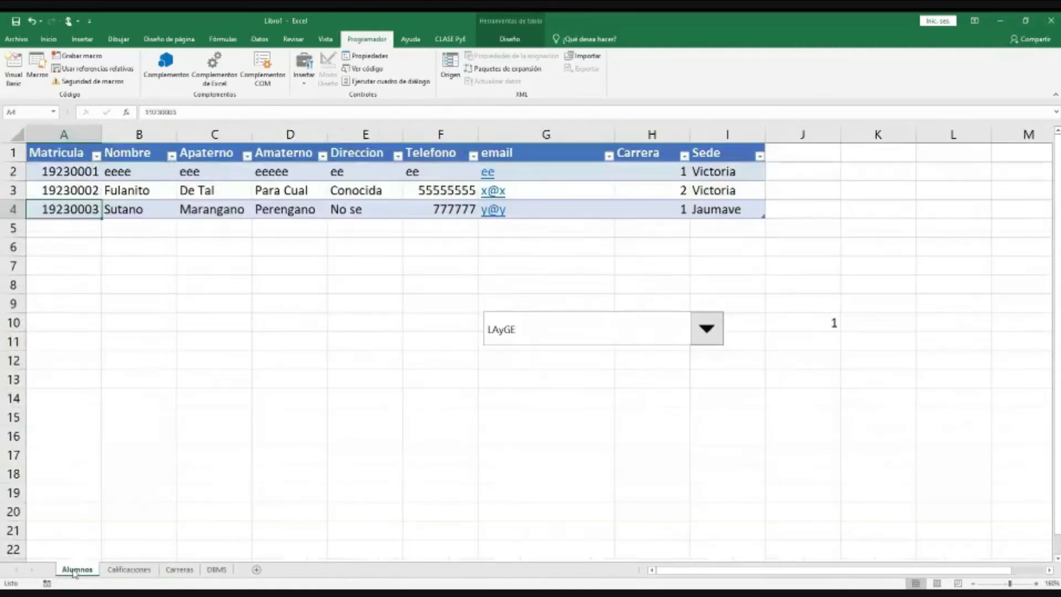
click(120, 571)
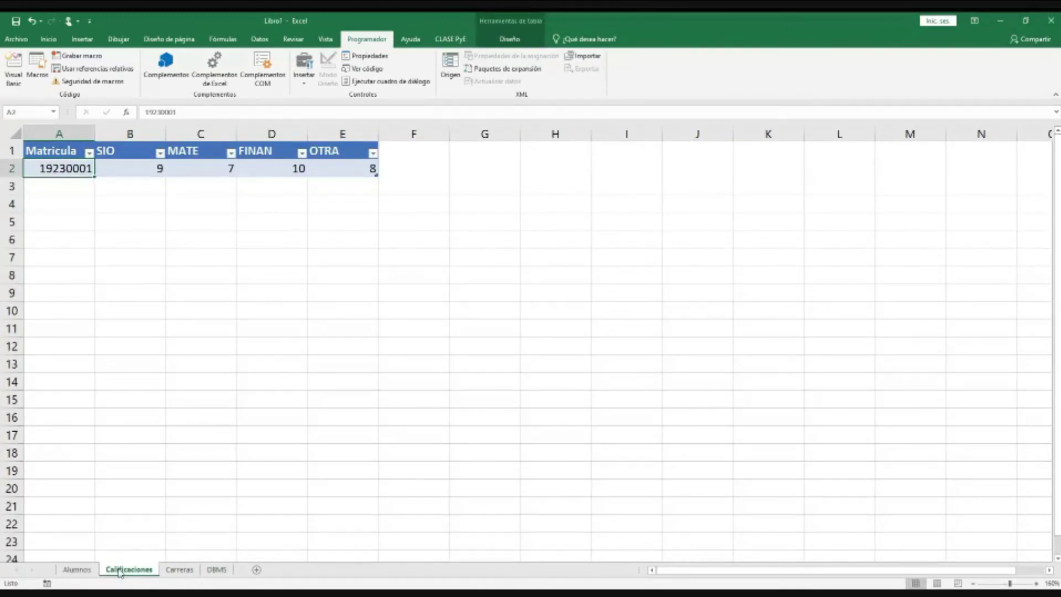
click(217, 569)
click(155, 174)
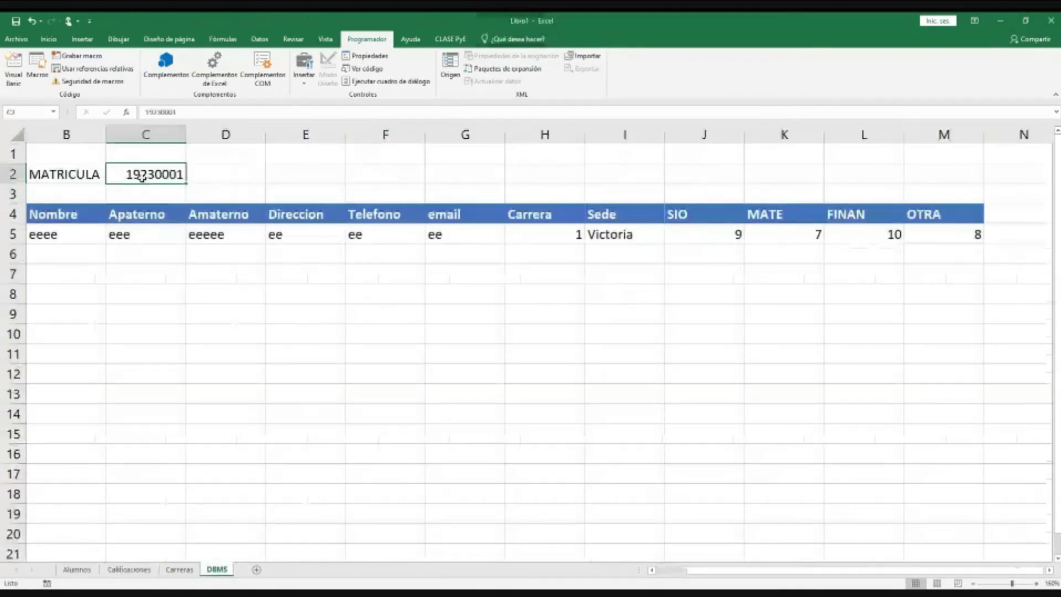
click(48, 233)
key(shift+Right)
key(shift+Right)
key(shift+Right)
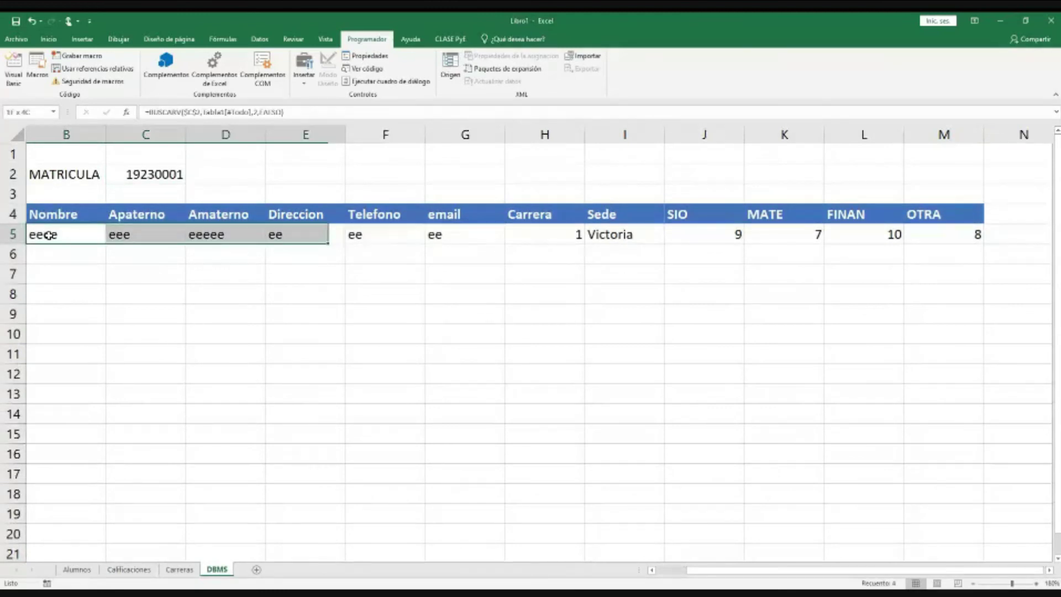
key(ctrl+shift+Right)
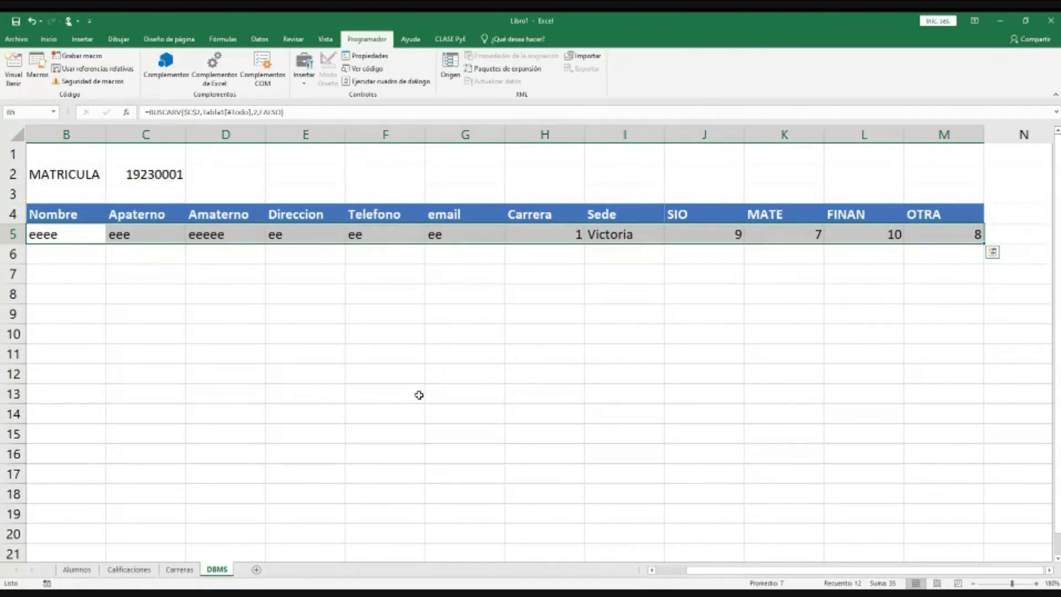
click(180, 569)
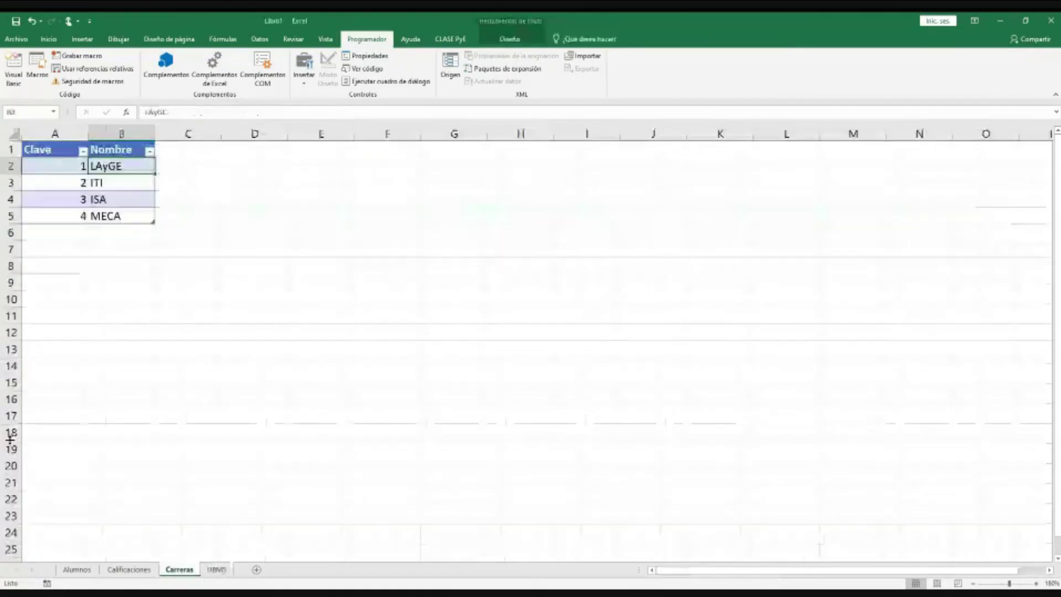
click(76, 570)
click(132, 570)
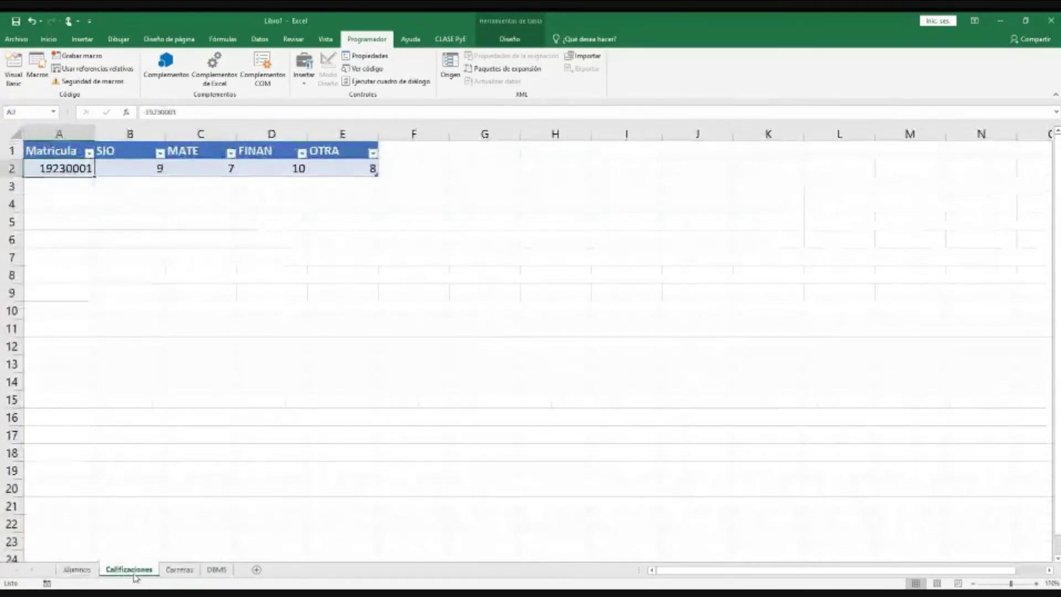
click(180, 569)
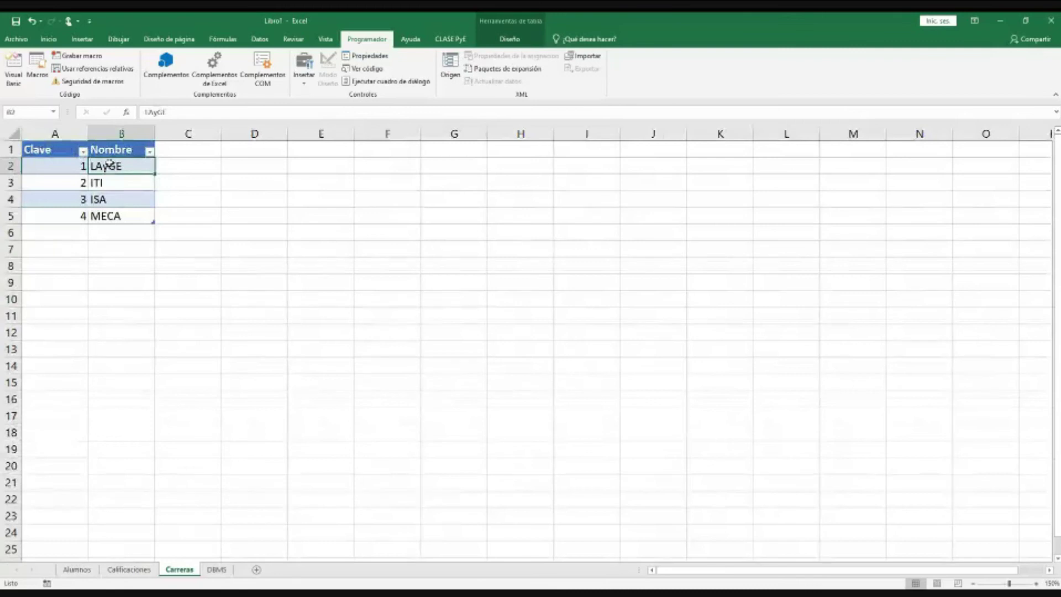
drag(109, 165, 110, 216)
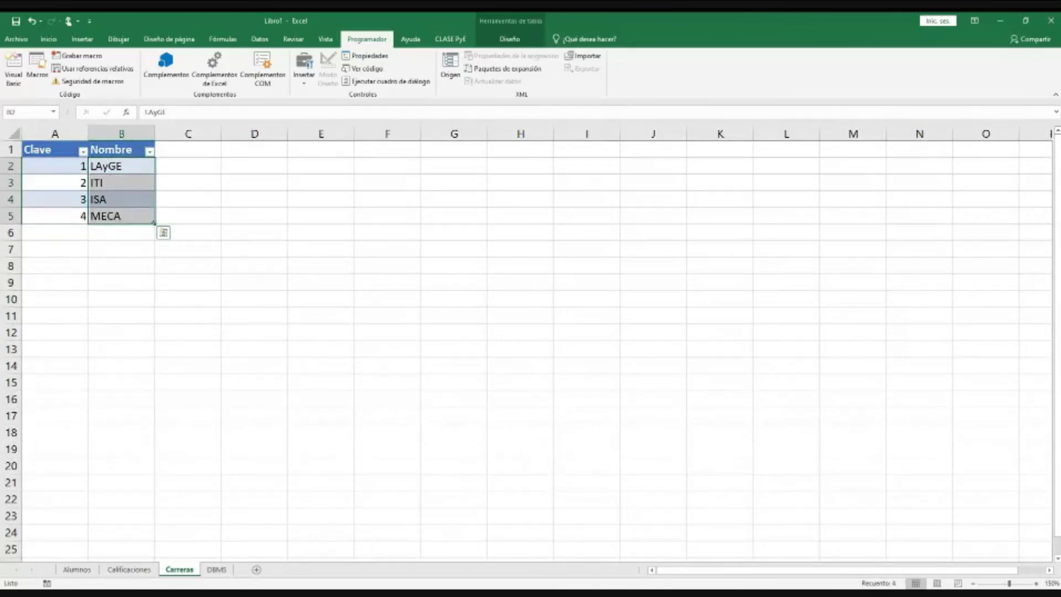
click(127, 570)
click(77, 569)
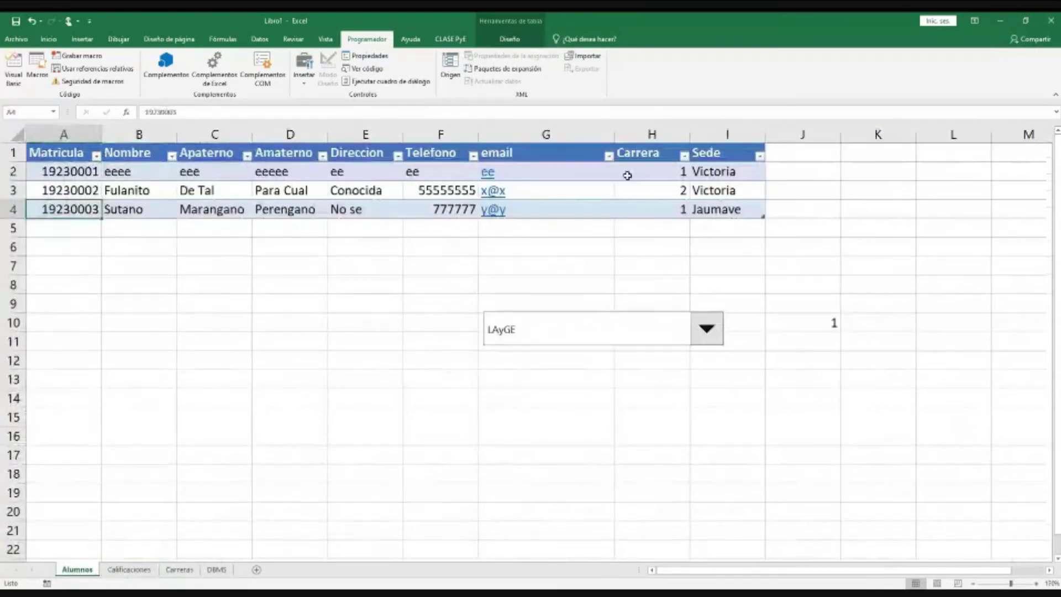
drag(628, 173, 636, 214)
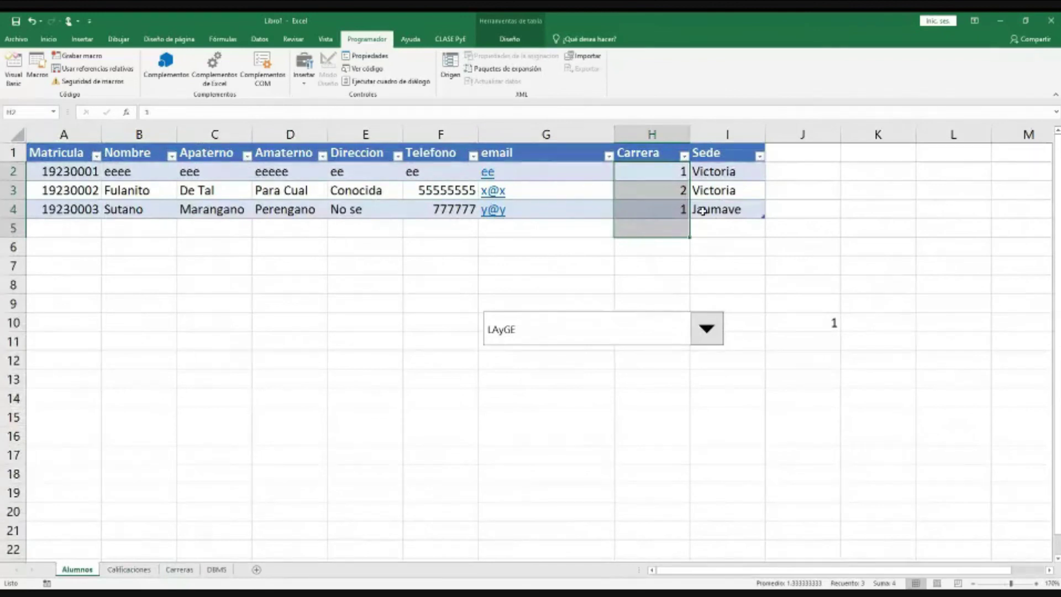
drag(718, 172, 719, 210)
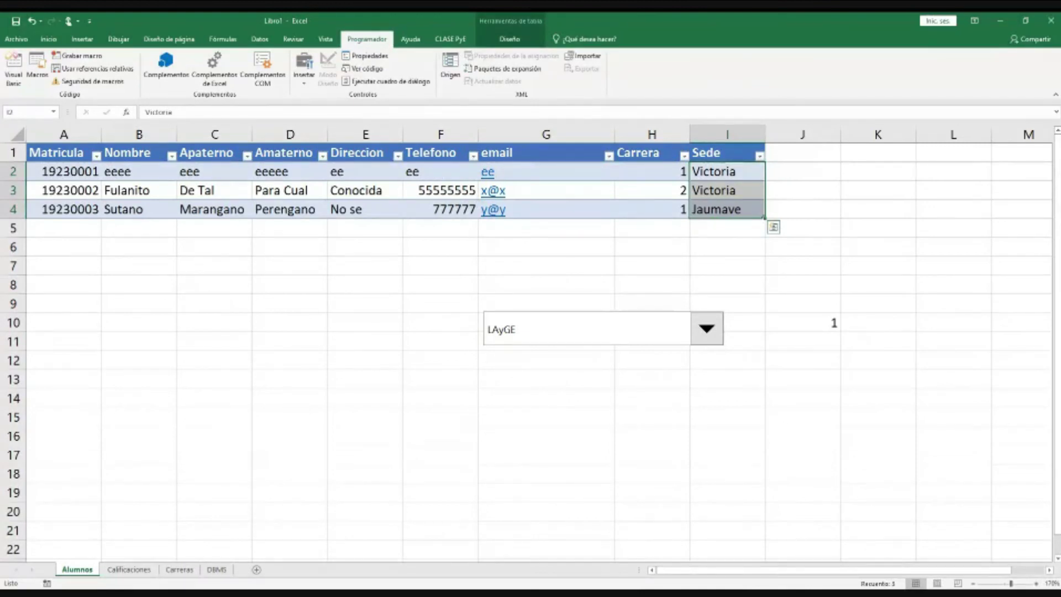
click(442, 171)
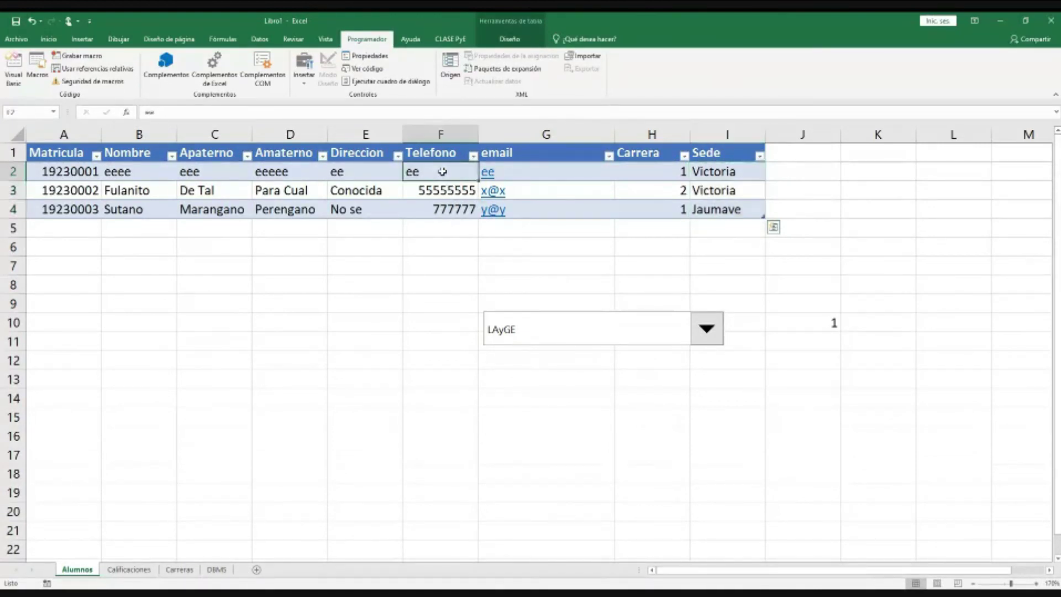
drag(442, 171, 442, 207)
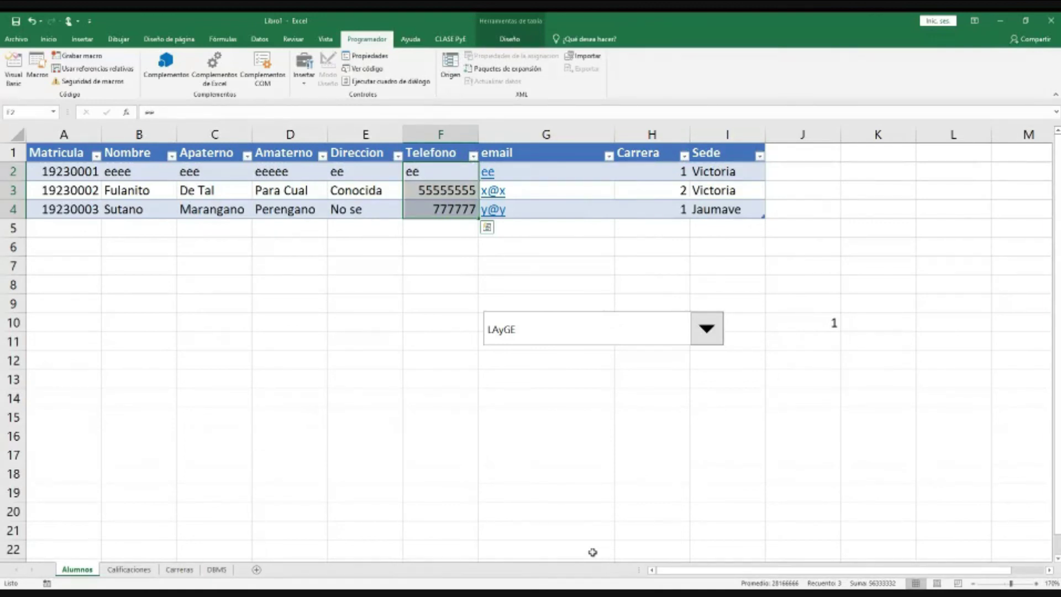
click(675, 283)
click(499, 316)
click(499, 316)
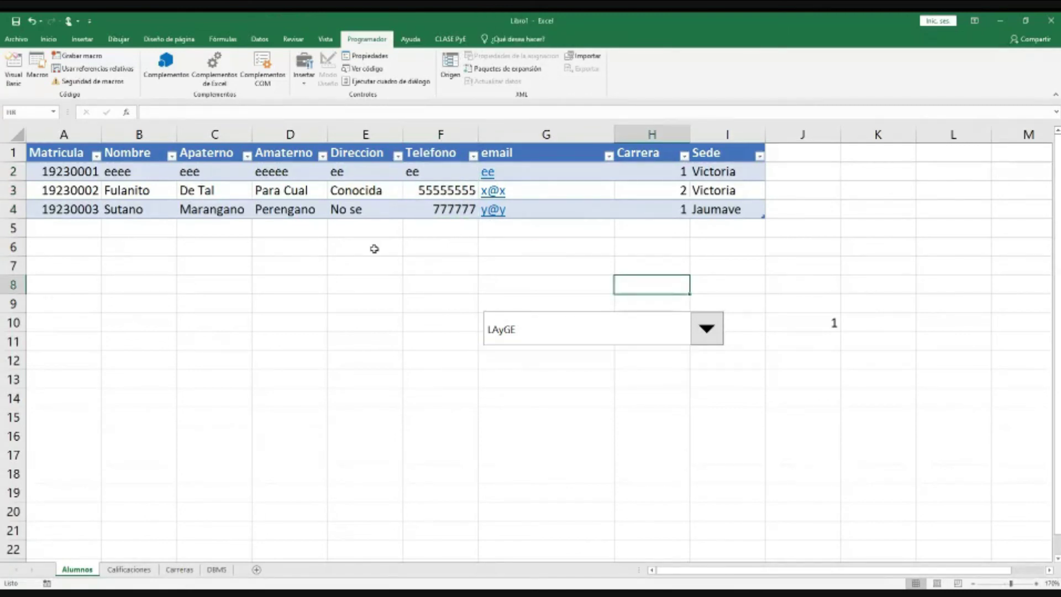